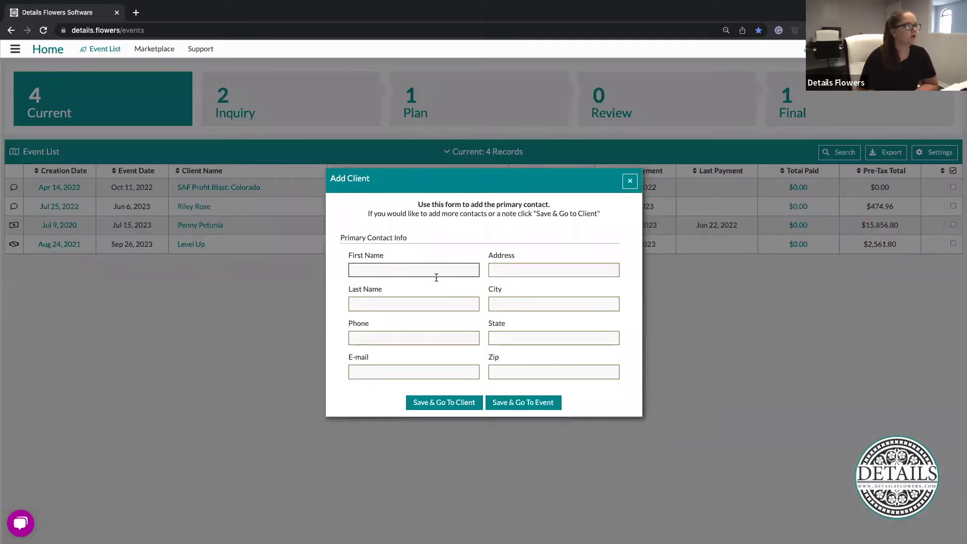
Enter the primary client's first name, last name and e-mail address in the Add Client form
click(439, 270)
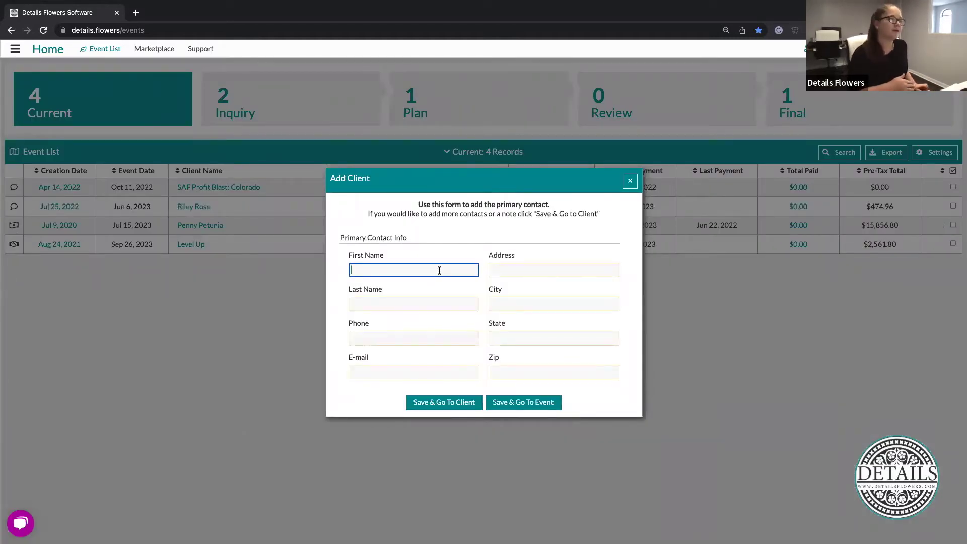
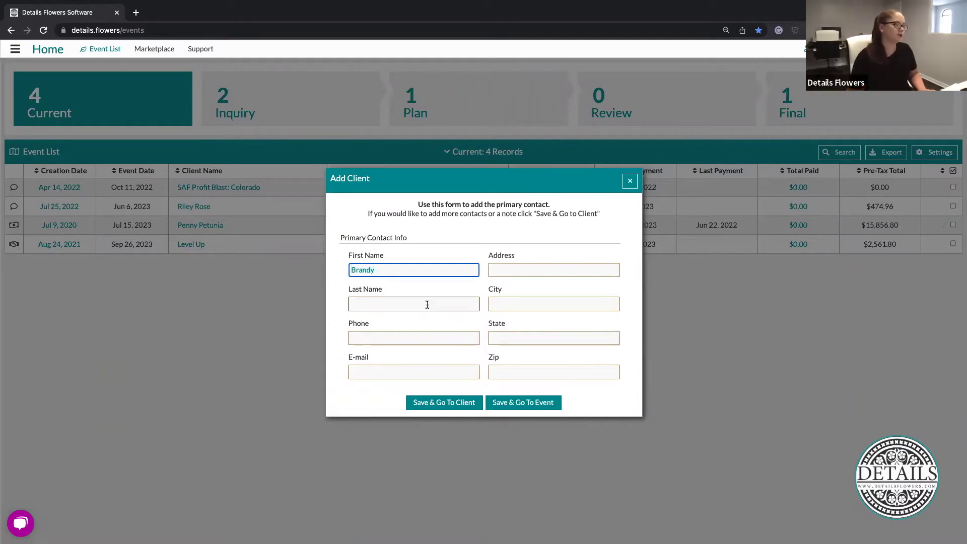
click(429, 305)
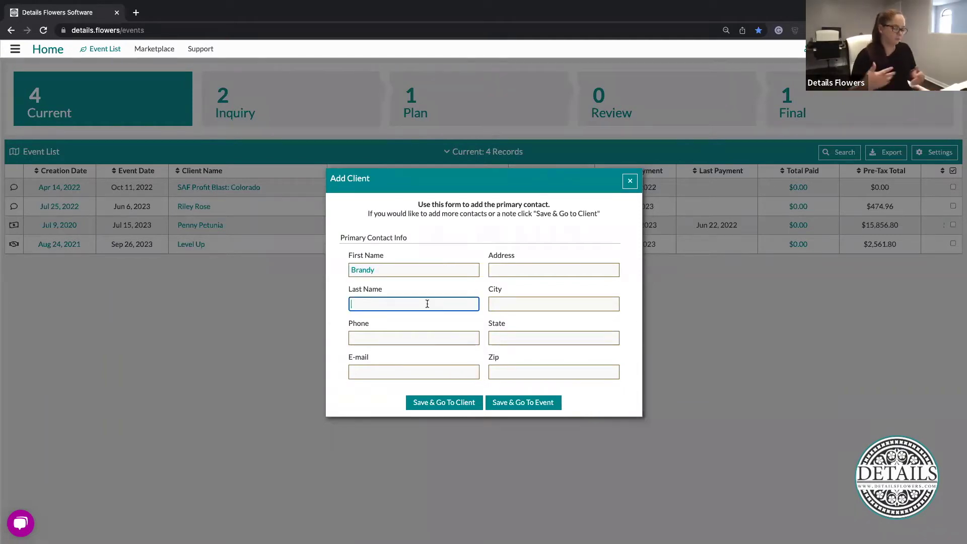
click(418, 370)
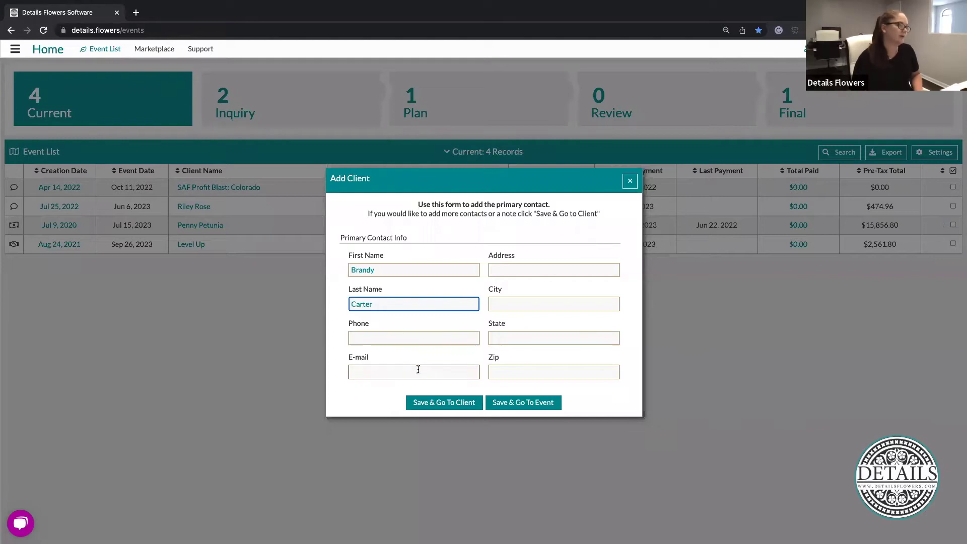
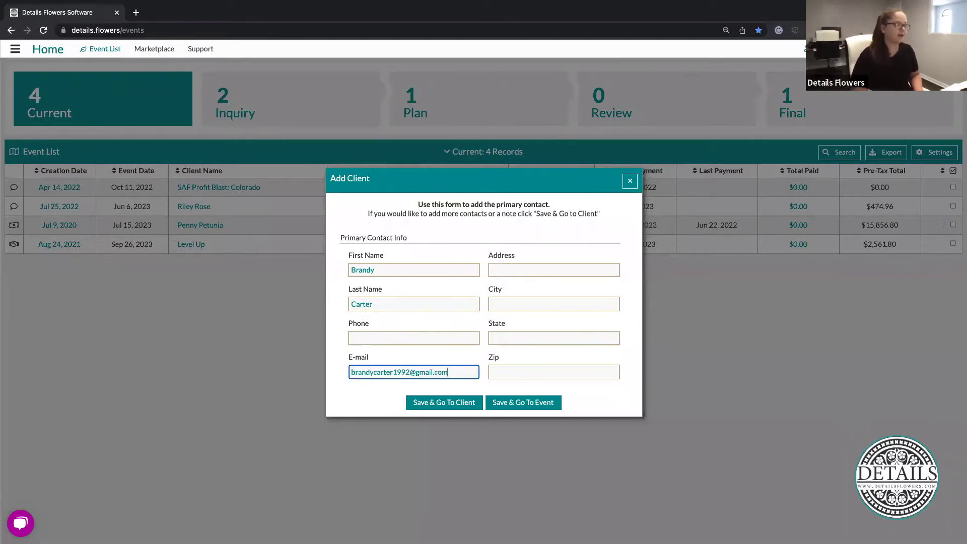
click(517, 285)
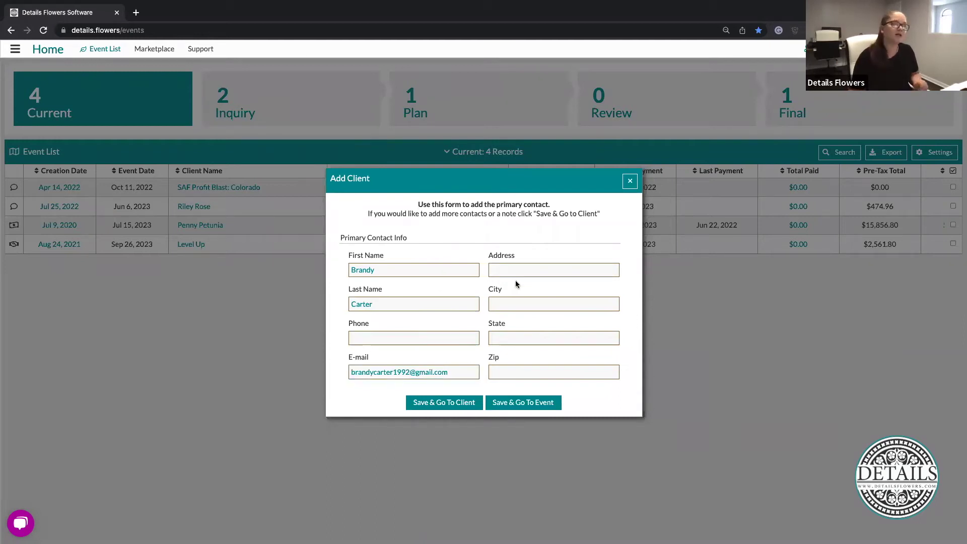
drag(472, 372, 309, 373)
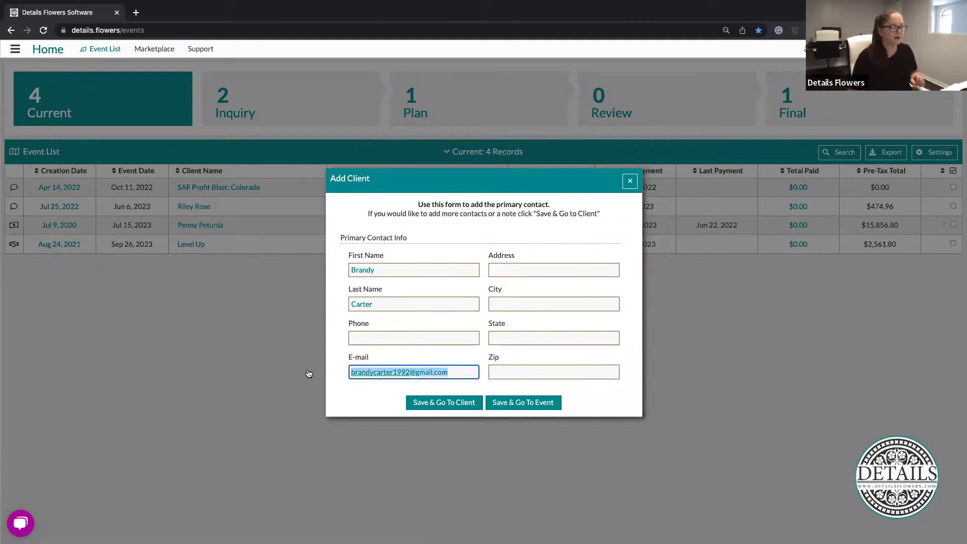
click(603, 235)
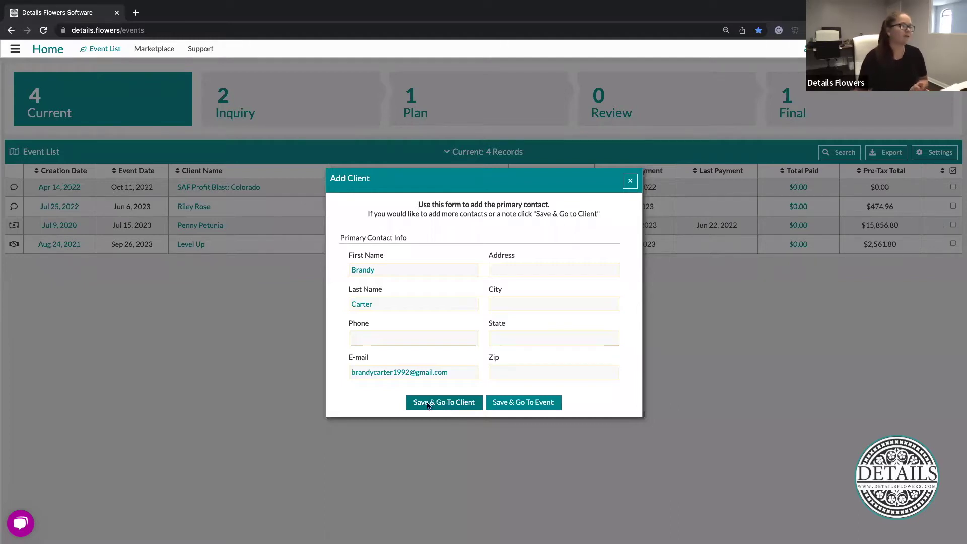
Save the new client, give the primary contact the role Bride, and add a second contact
click(440, 402)
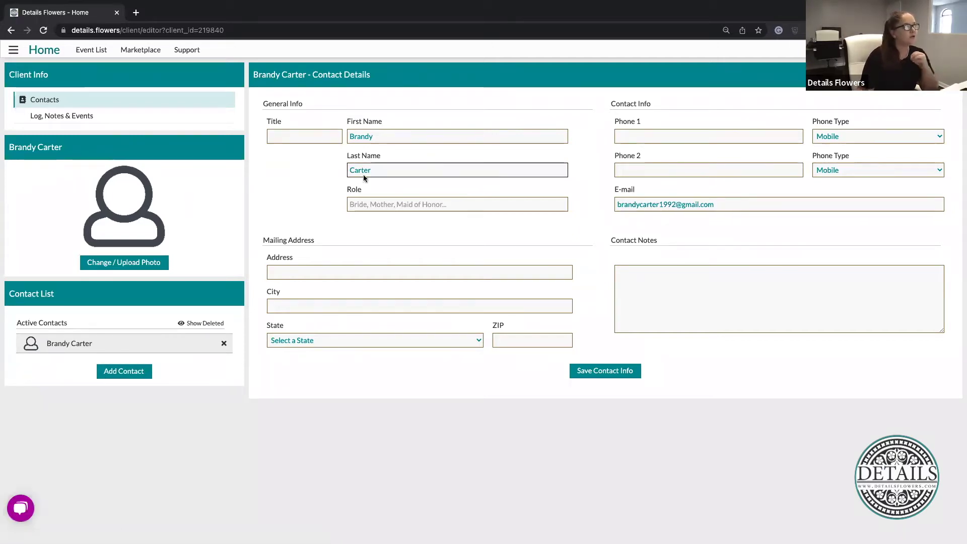
click(415, 203)
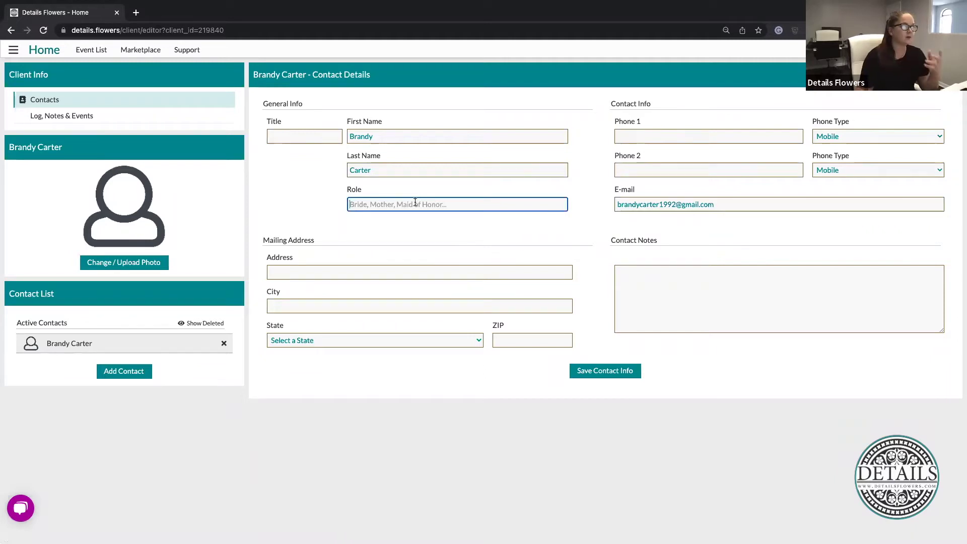
text(Bride)
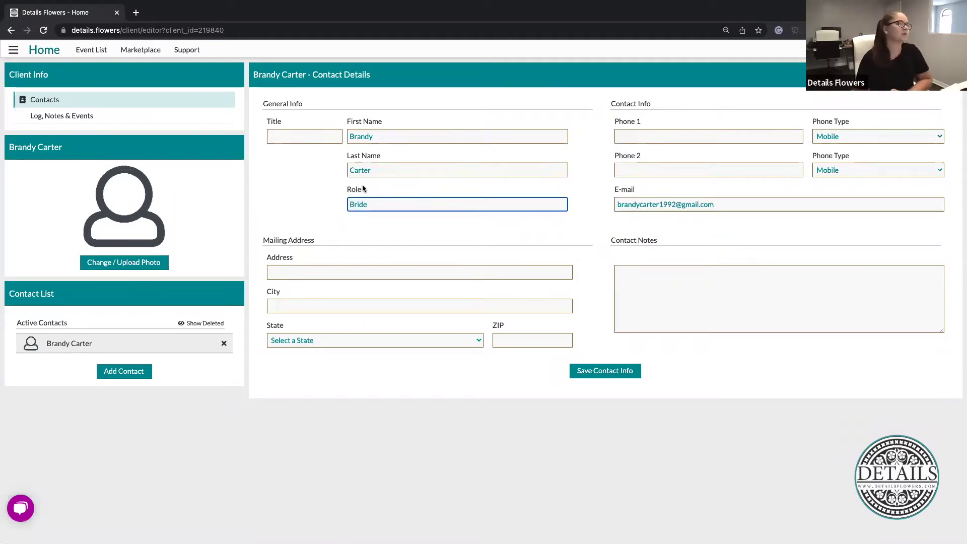
click(306, 190)
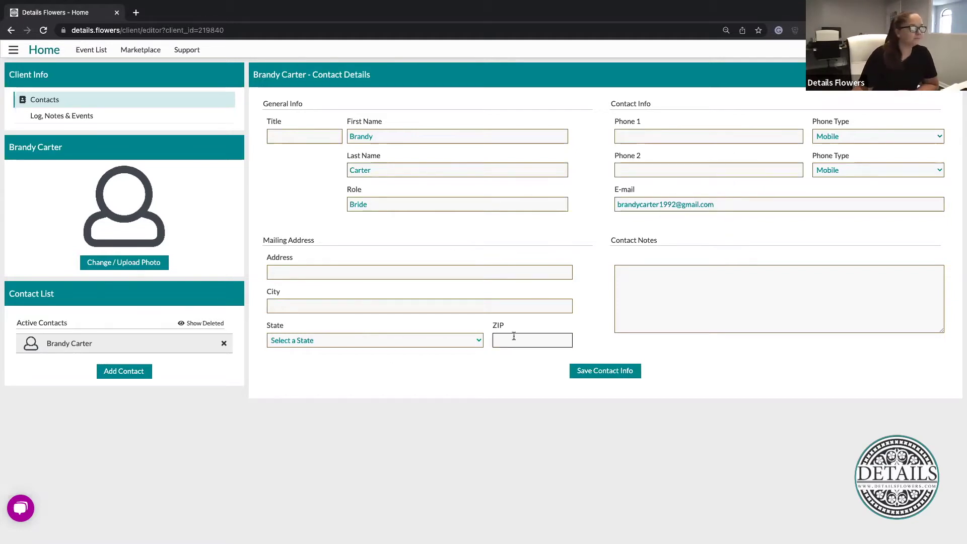
click(770, 289)
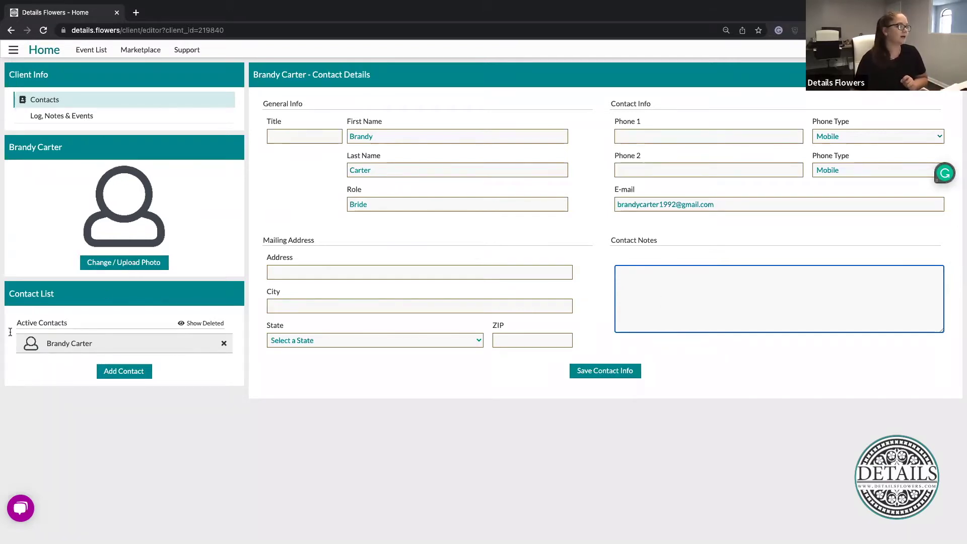
click(107, 374)
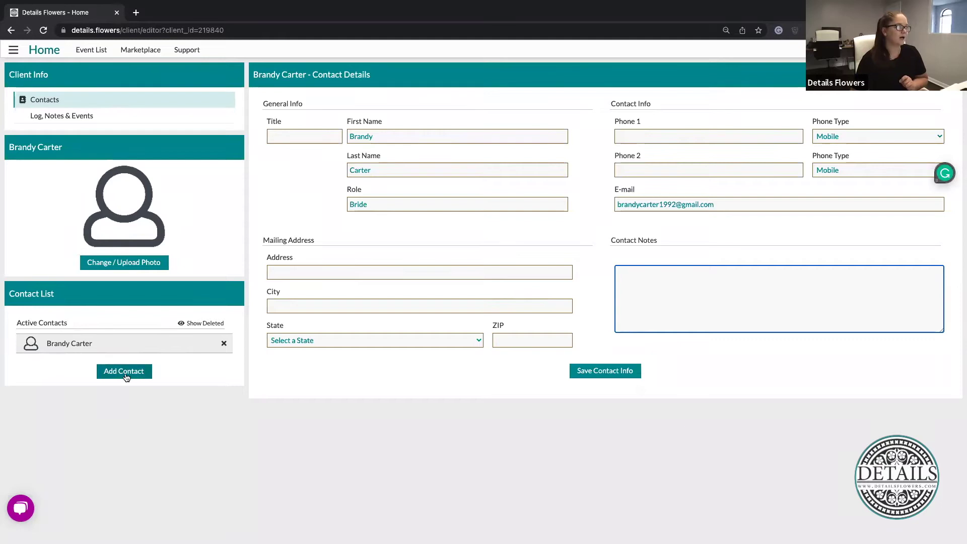
Open the new blank contact and enter the groom's first name, last name and role Groom
click(62, 366)
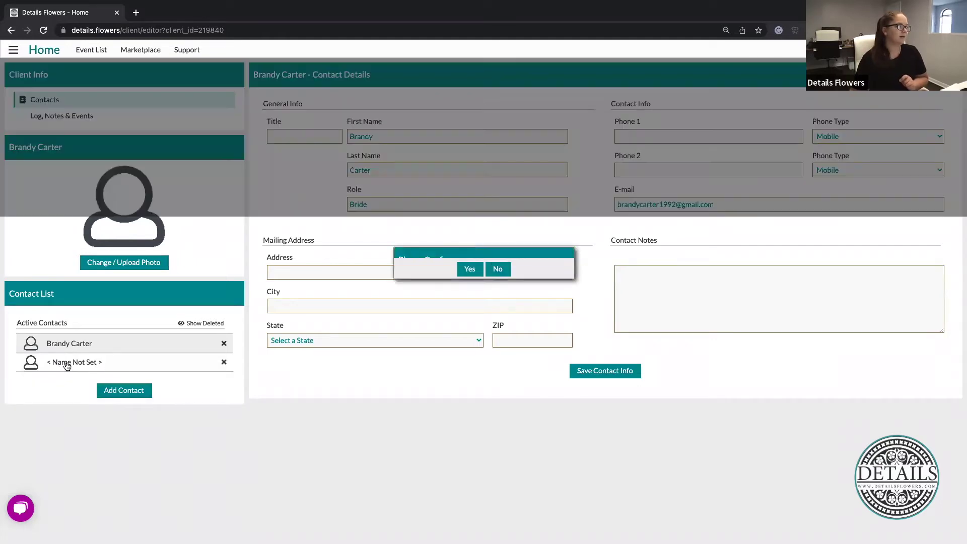
click(498, 329)
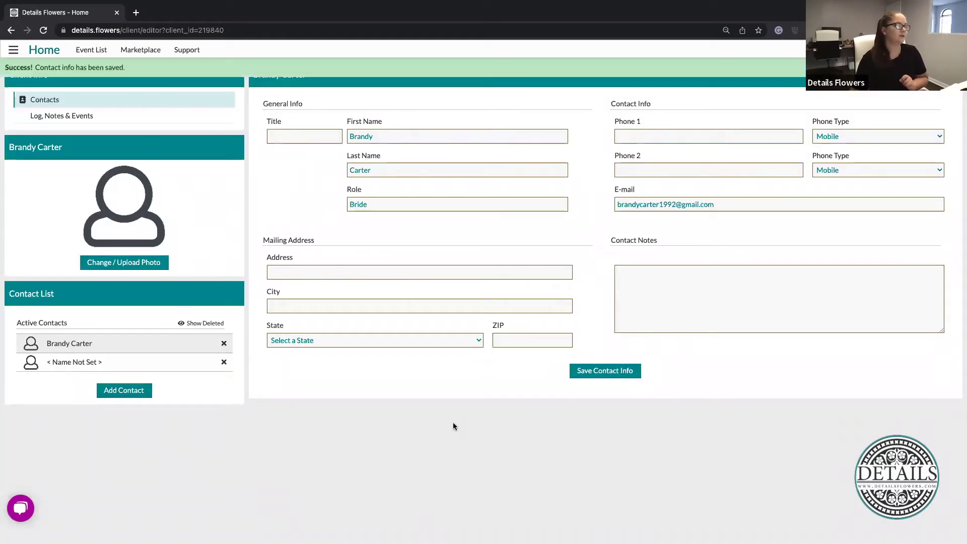
click(61, 365)
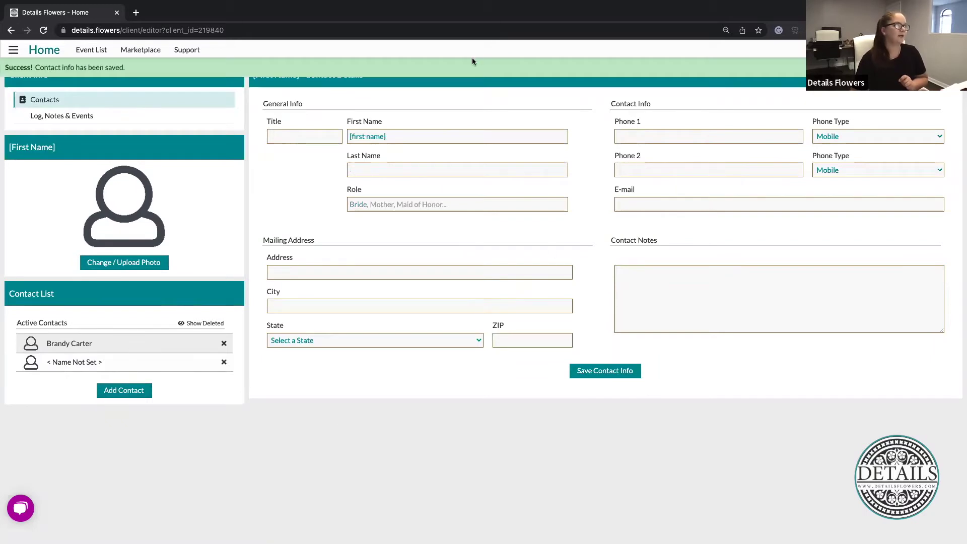
click(399, 136)
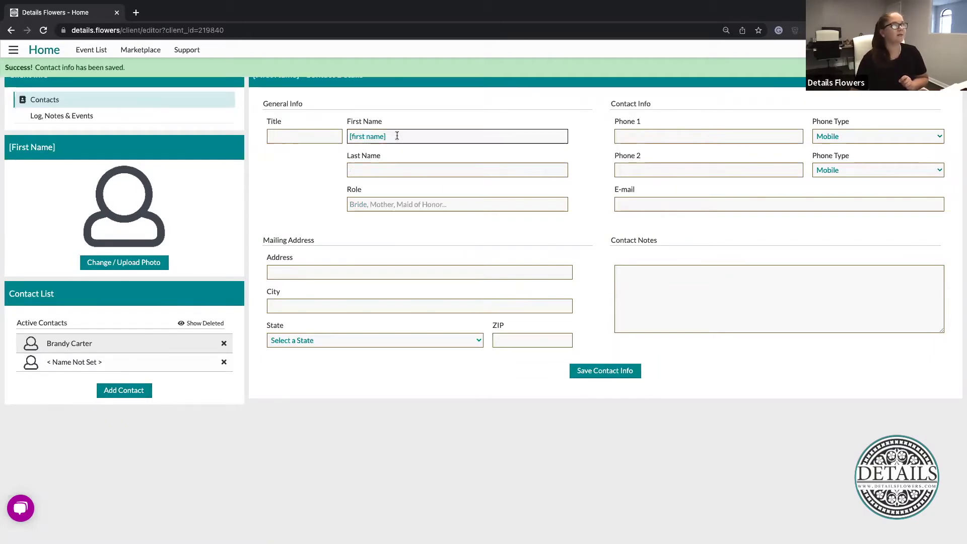
drag(395, 136, 333, 135)
key(BackSpace)
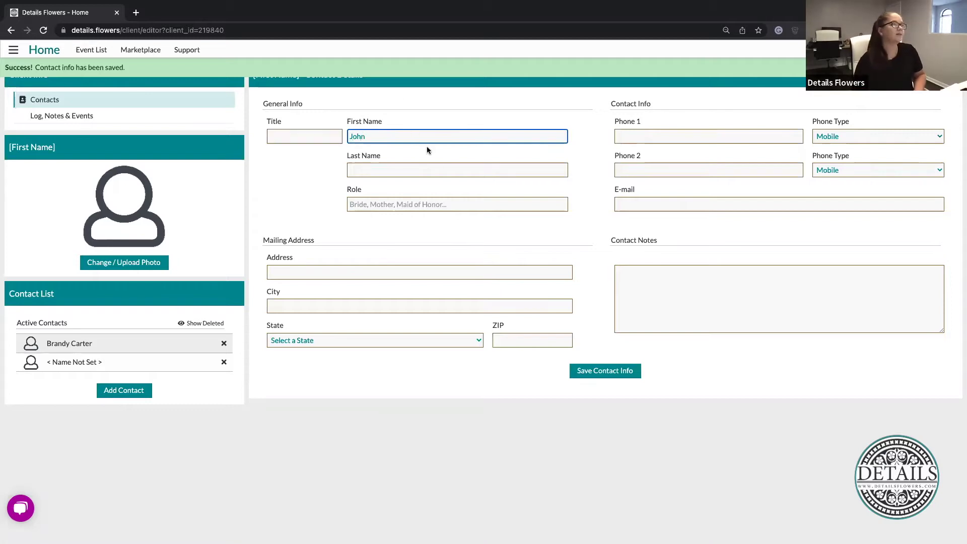
click(438, 168)
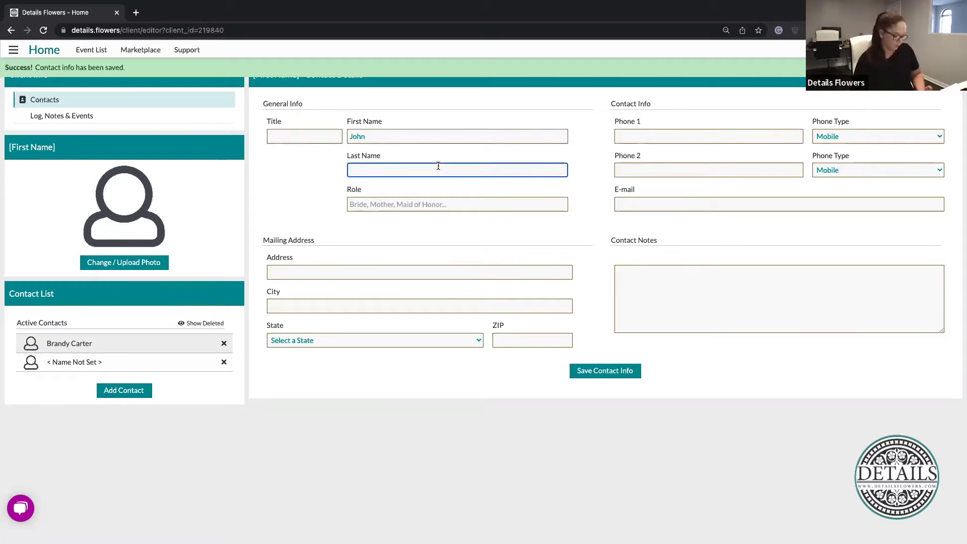
click(471, 206)
text(Groom)
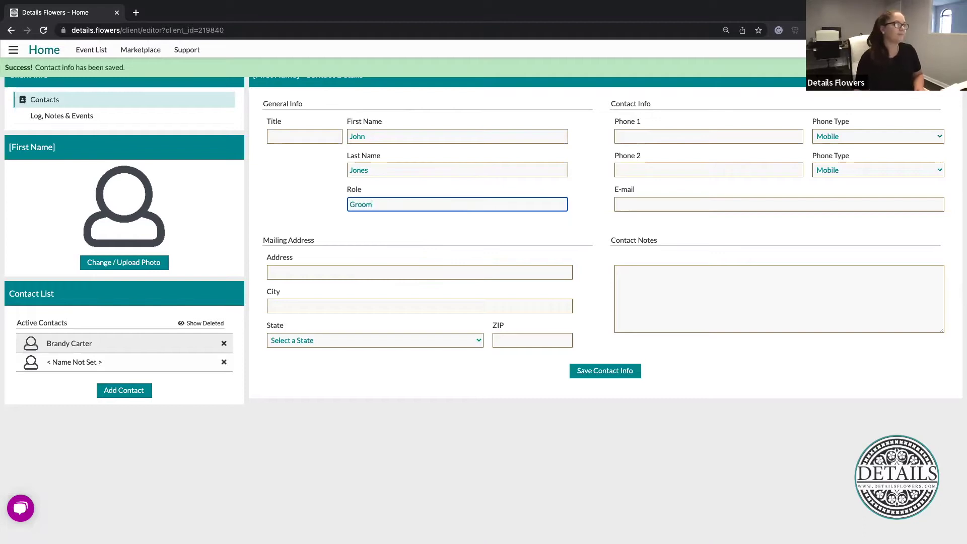
Save the groom's contact info and go to the client's Log, Notes & Events page
click(739, 280)
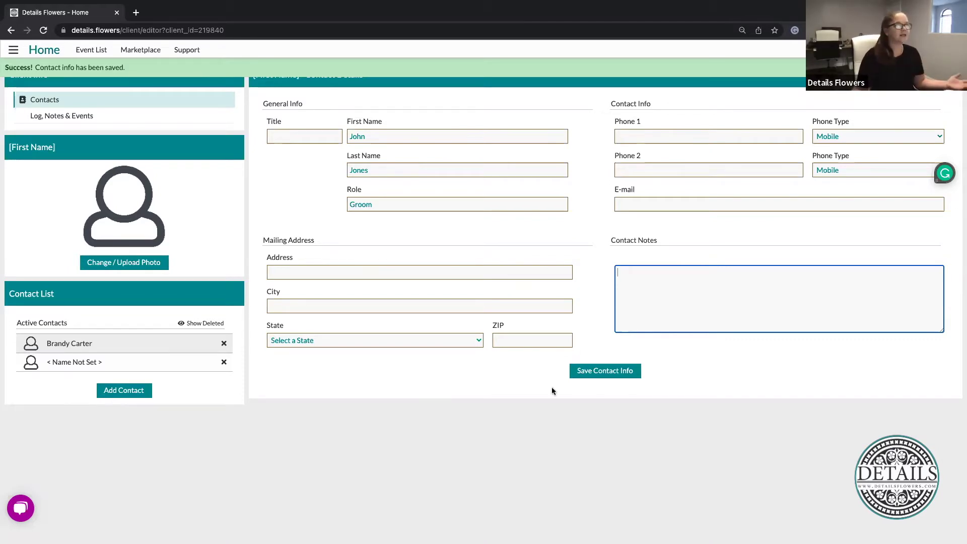
click(623, 375)
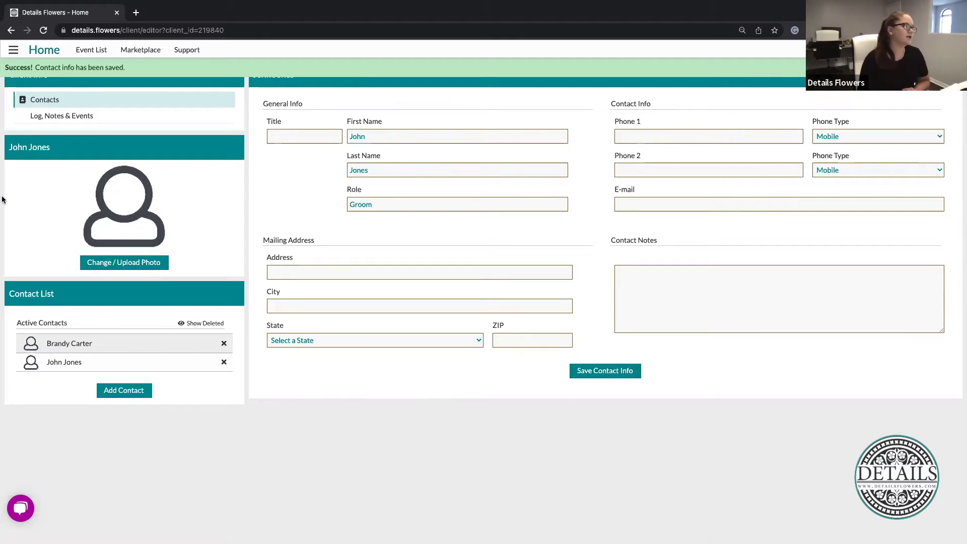
click(58, 121)
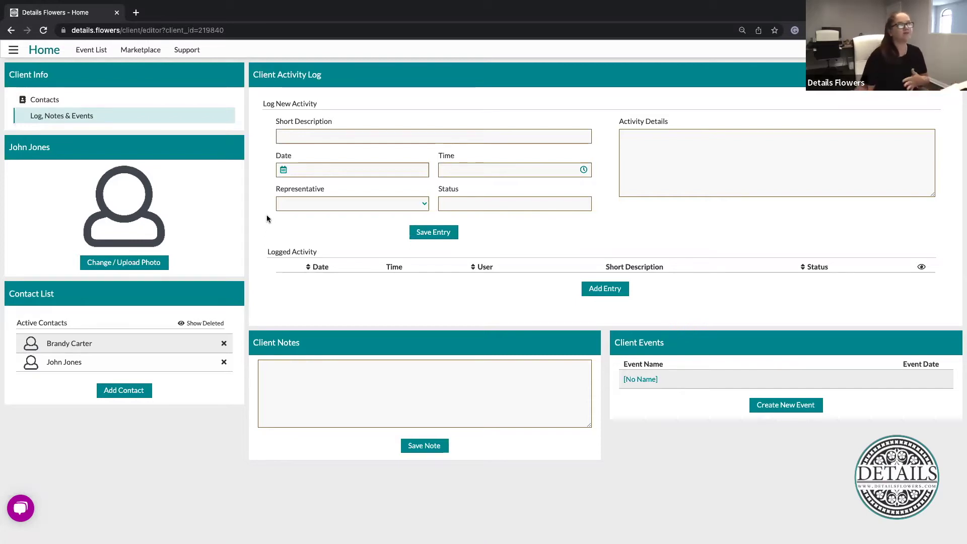
Describe a new activity as 'First Meeting' dated Jul 27, 2022 at 1:00 PM
click(435, 138)
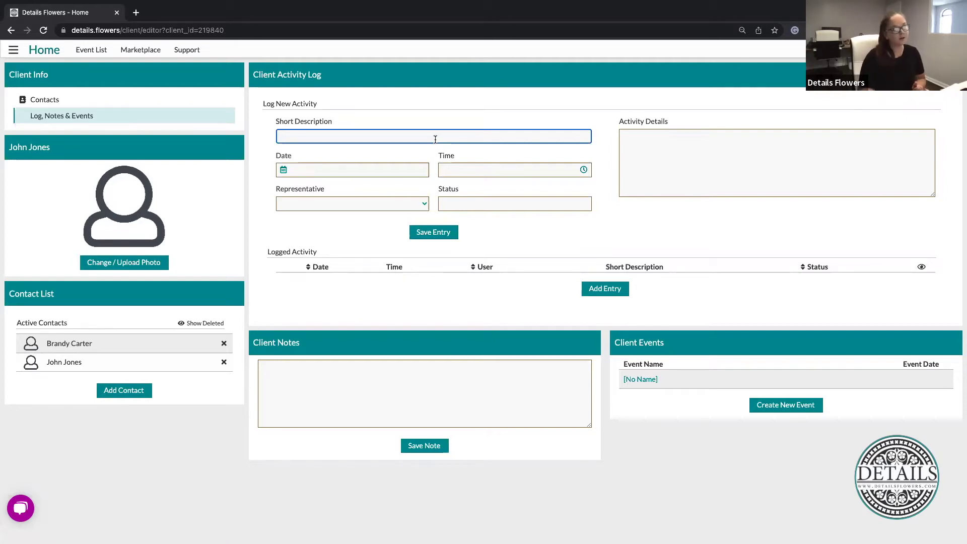
text(First Meeting)
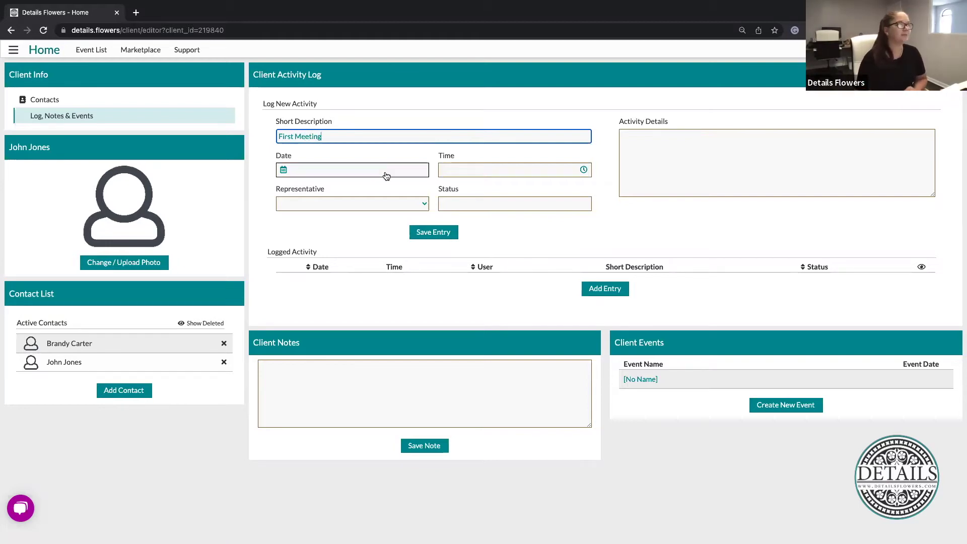
click(385, 176)
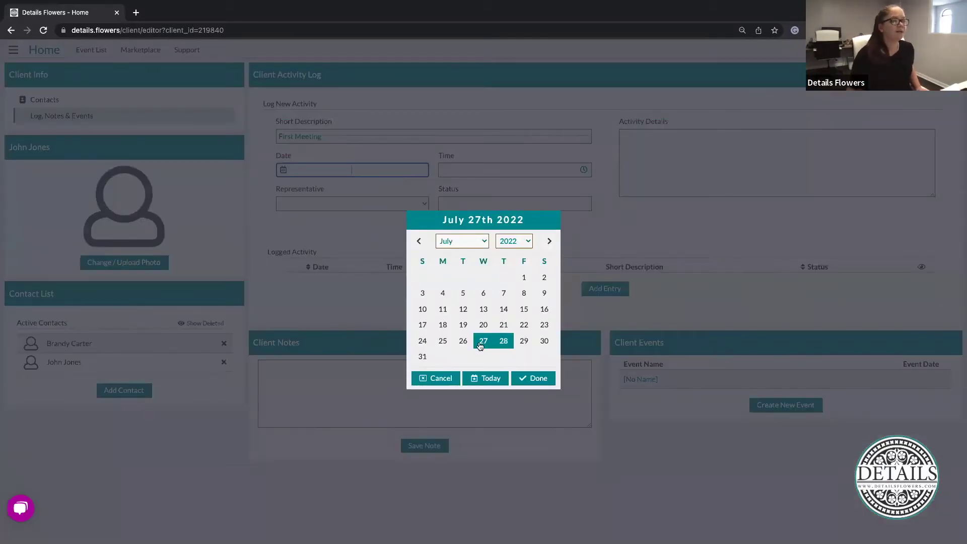
click(527, 377)
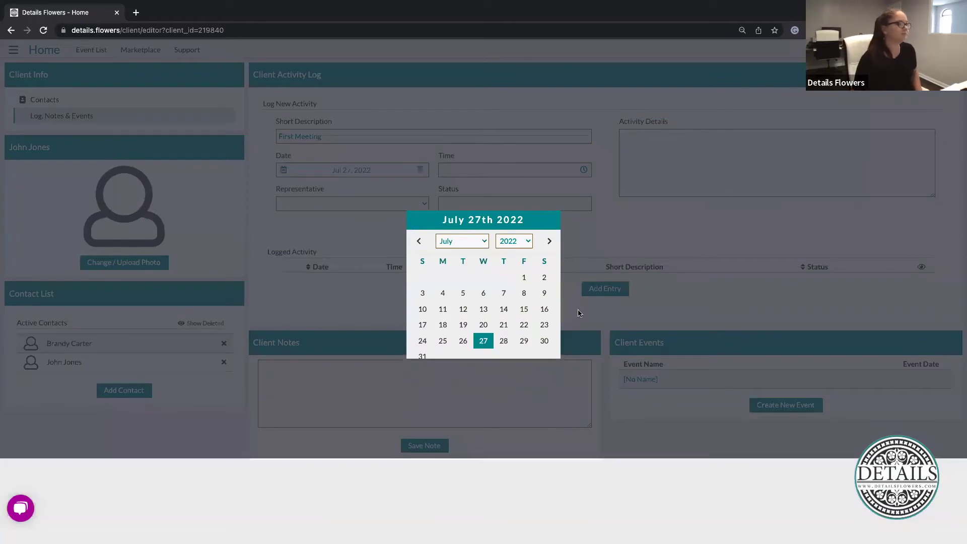
click(499, 170)
click(490, 185)
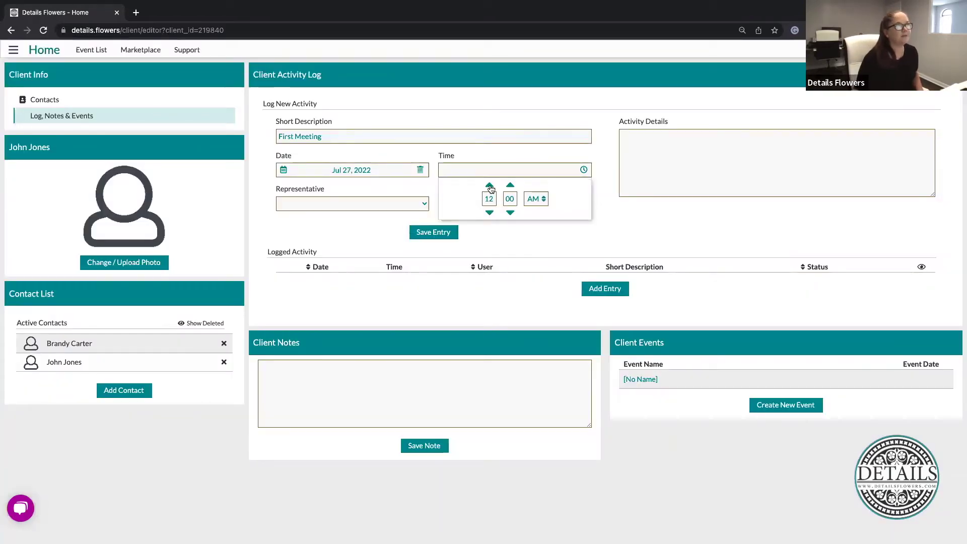
click(543, 199)
click(623, 225)
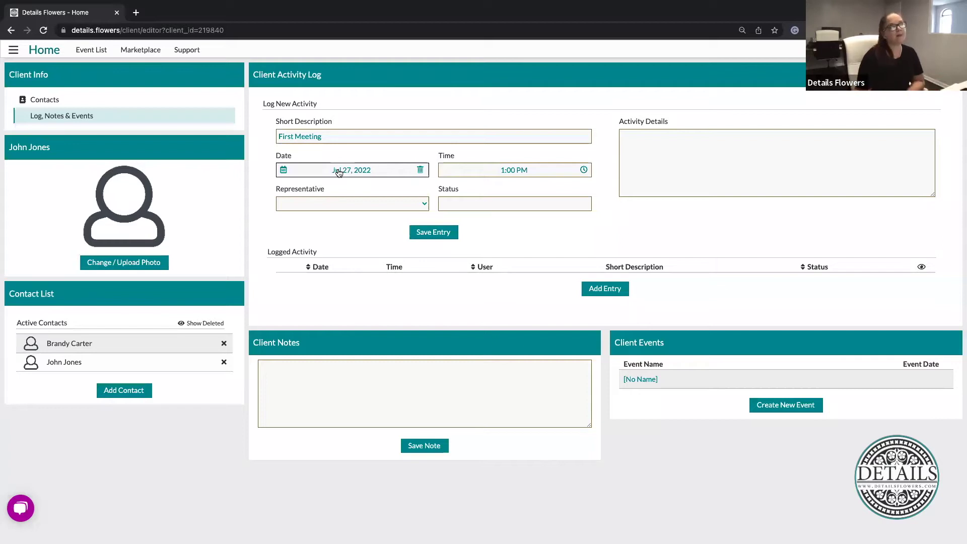
Assign a representative to the activity from the Representative dropdown
click(337, 202)
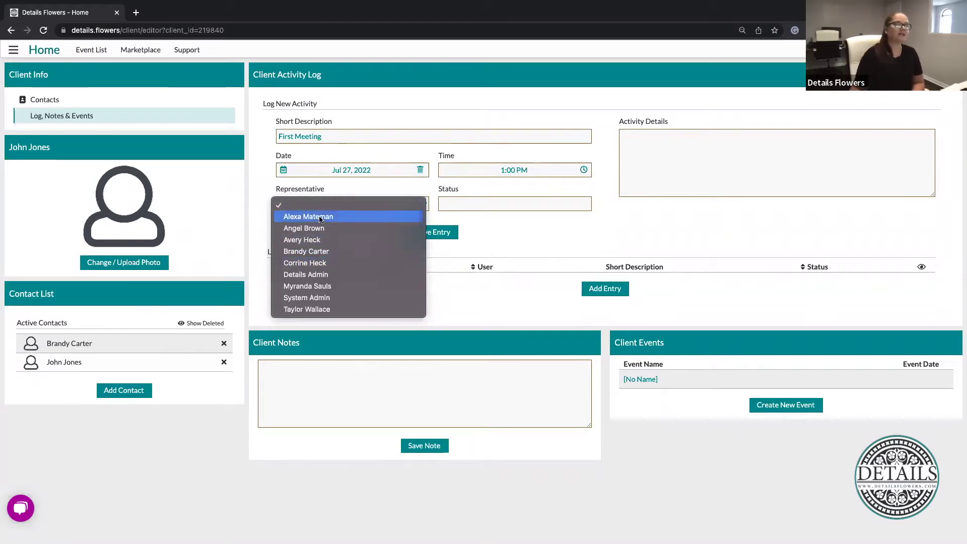
click(315, 309)
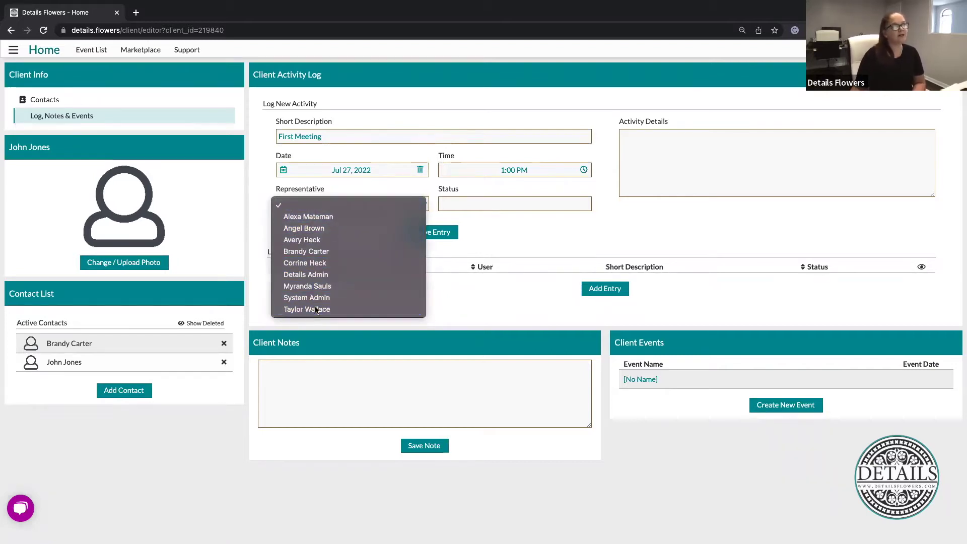
click(361, 239)
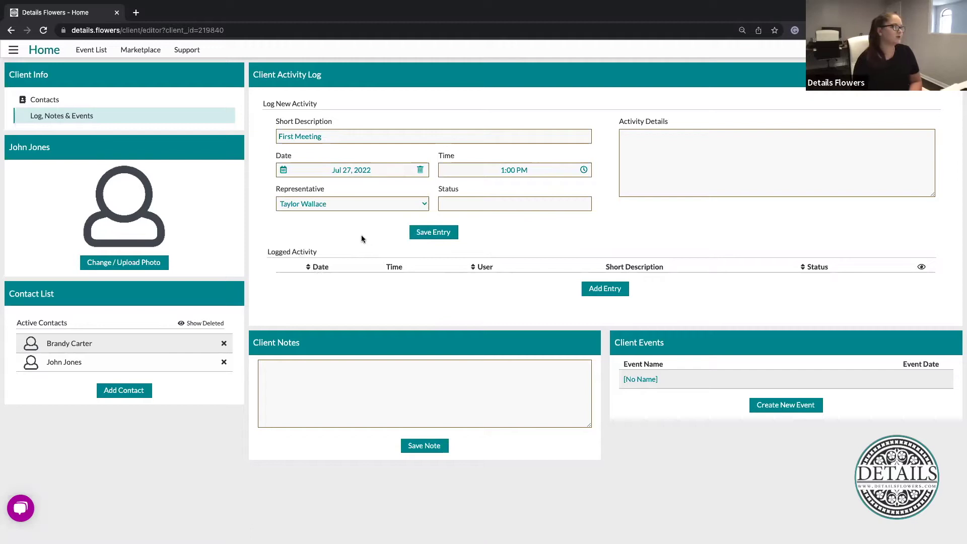
click(12, 51)
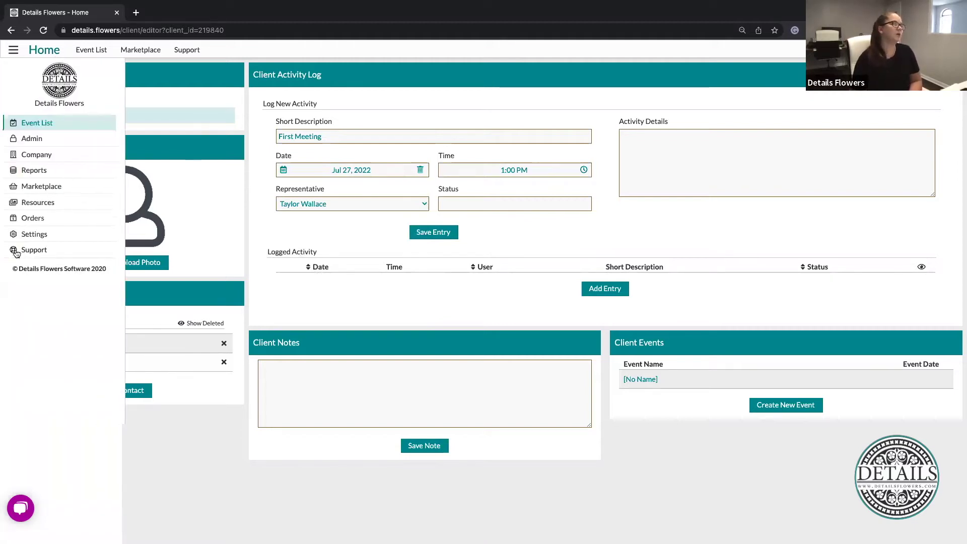
click(40, 237)
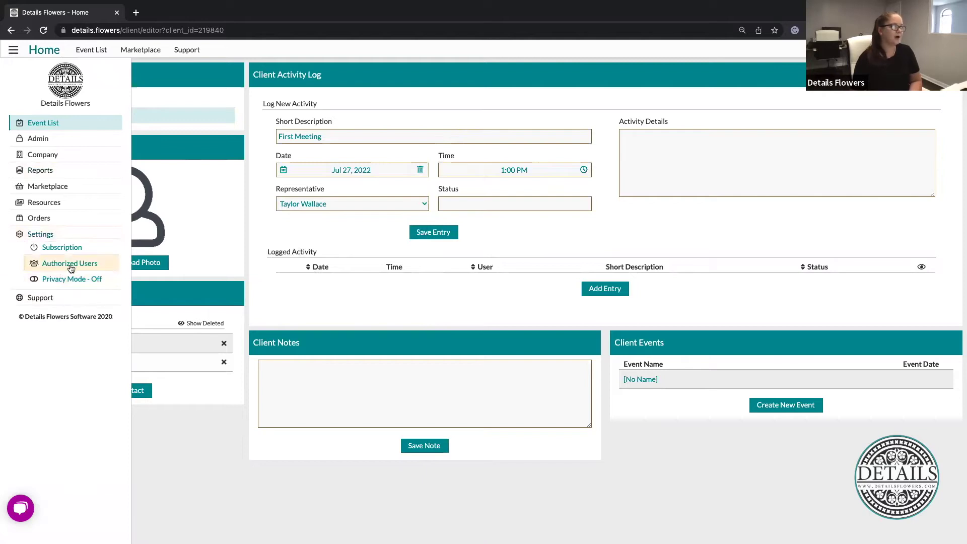
click(306, 292)
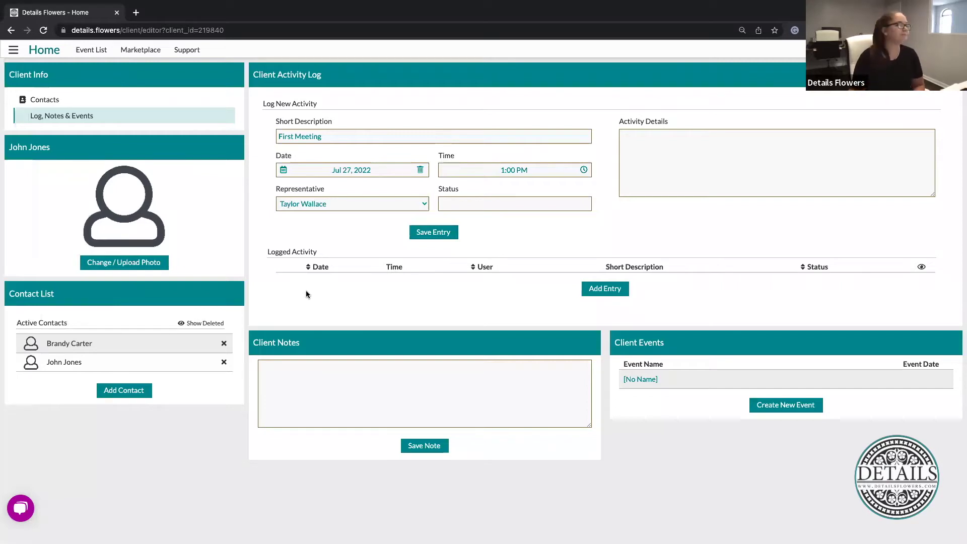
Save the activity with status 'Sent follow up email' and details on color theme, flowers and personal items
click(527, 210)
click(527, 210)
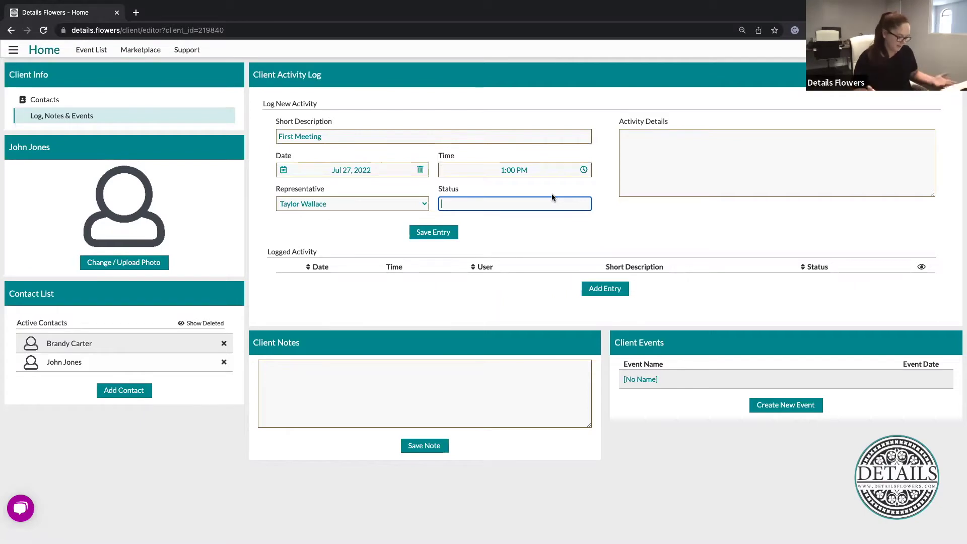
text(Sent follow up)
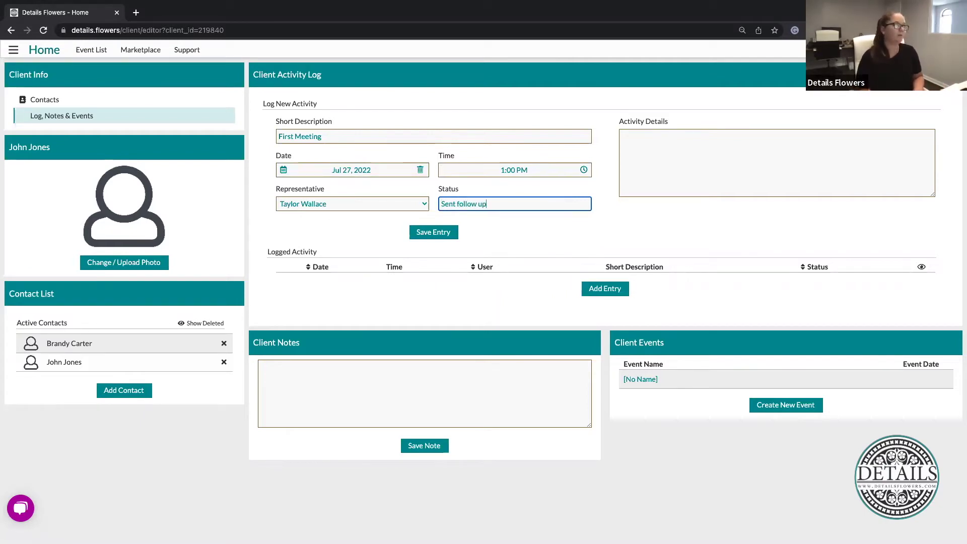
text( email)
click(764, 151)
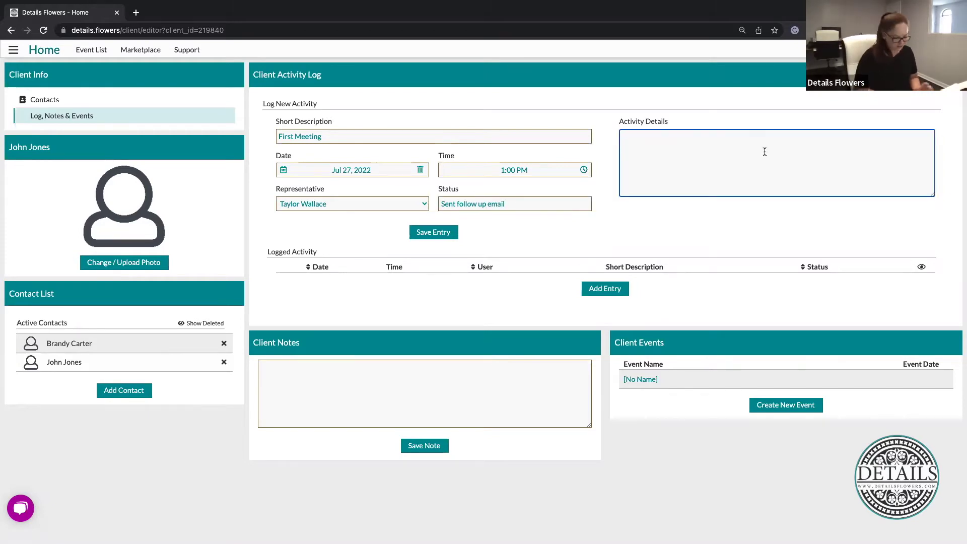
text(Talked about the color theme, favorite flowers, personal items to incl)
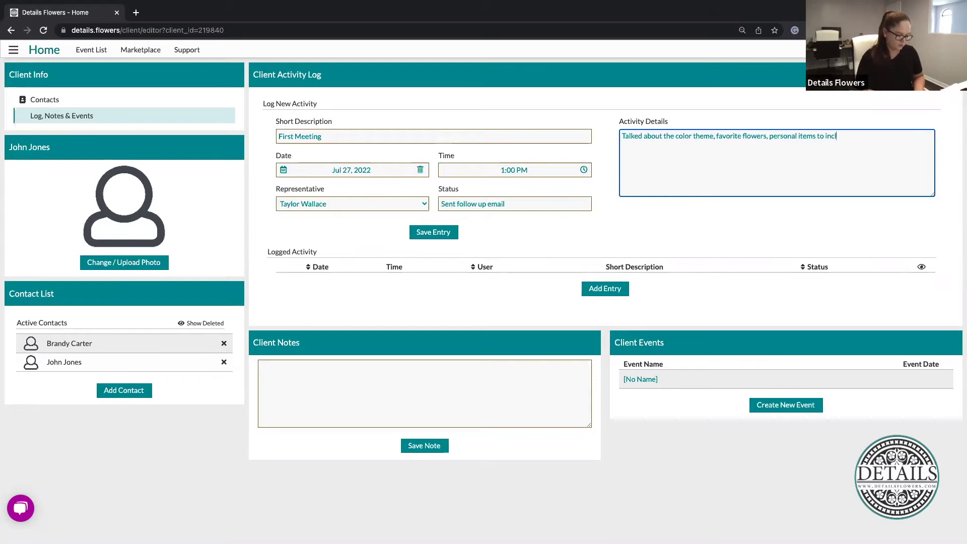
text(ude)
click(736, 201)
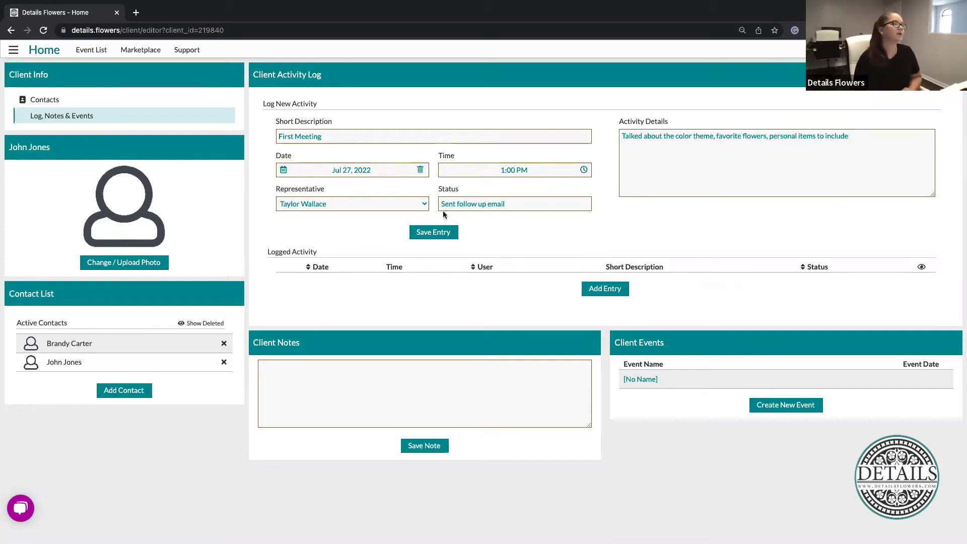
click(433, 235)
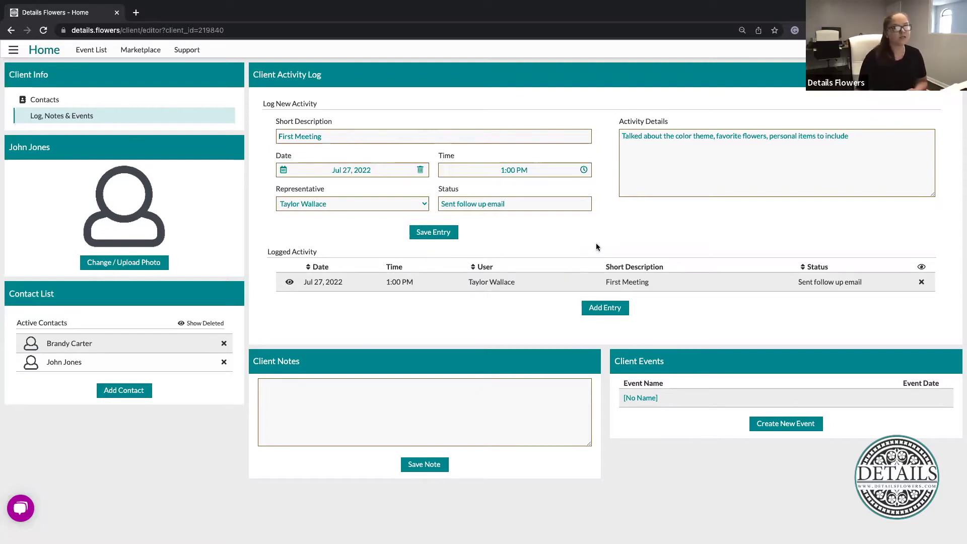
click(368, 406)
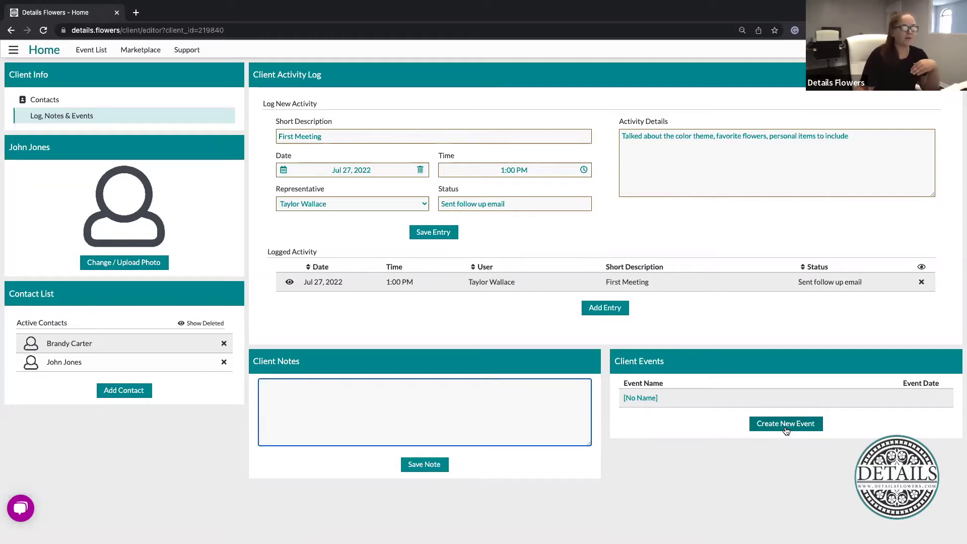
Open the [No Name] client event, confirming the switch away from the client page
click(639, 400)
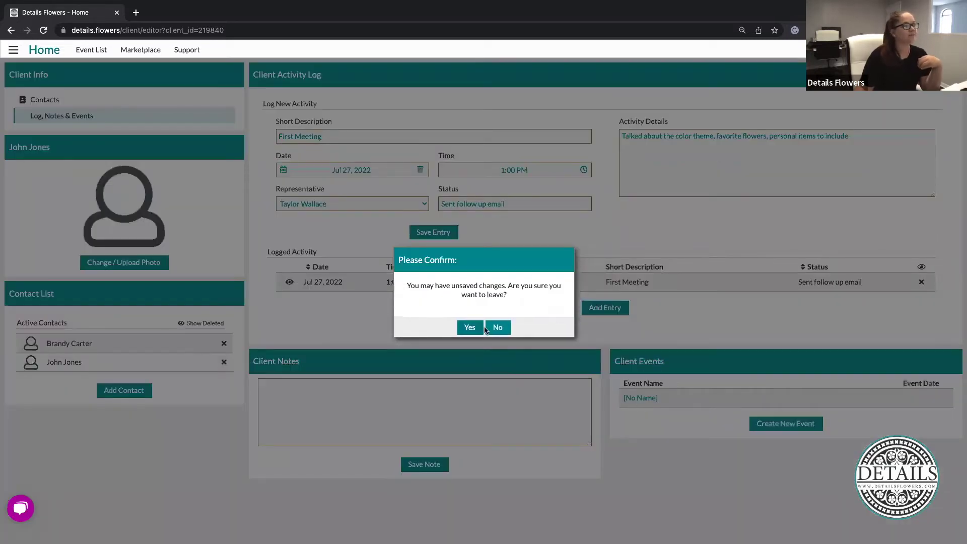
key(Return)
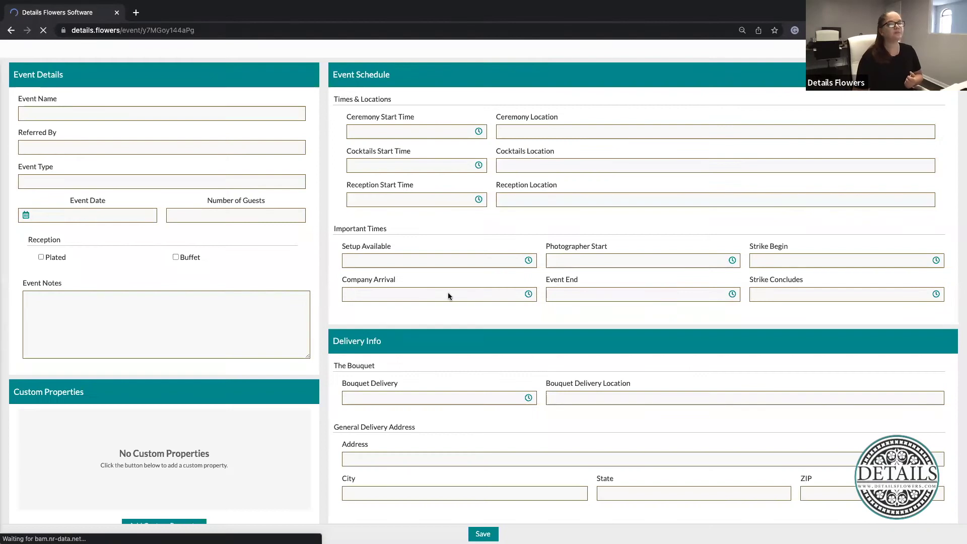
click(448, 296)
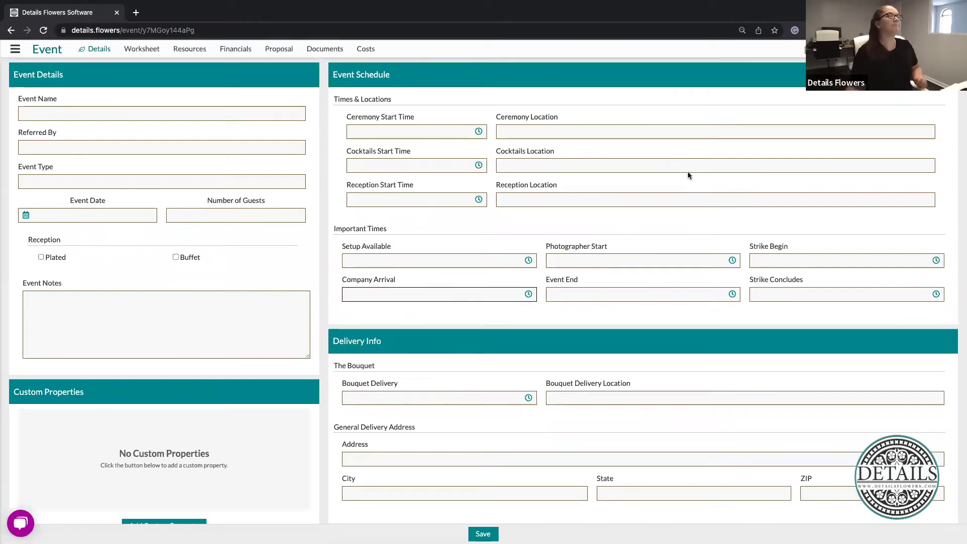
Type 'Jones Wedding' into the Event Name field
click(66, 116)
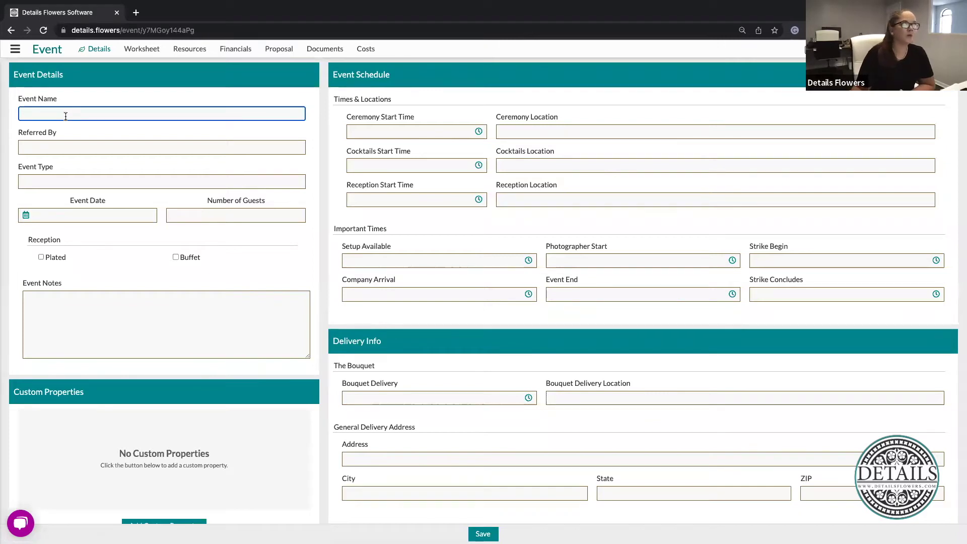
text(Jone)
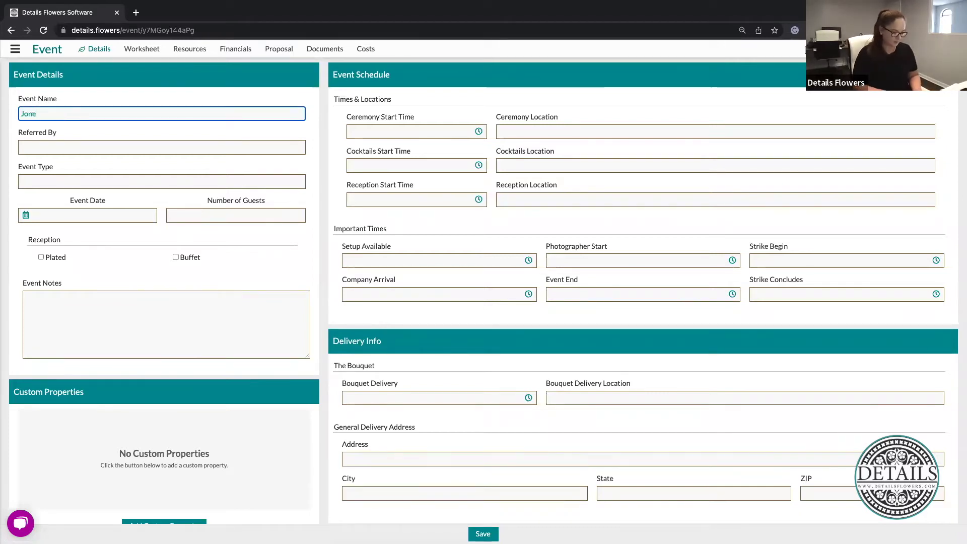
text(s Wedding)
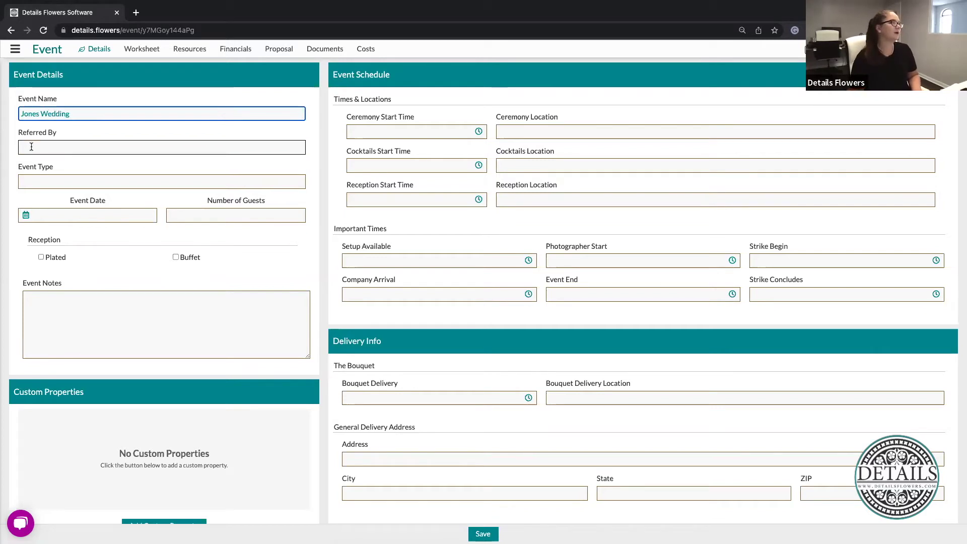
click(31, 146)
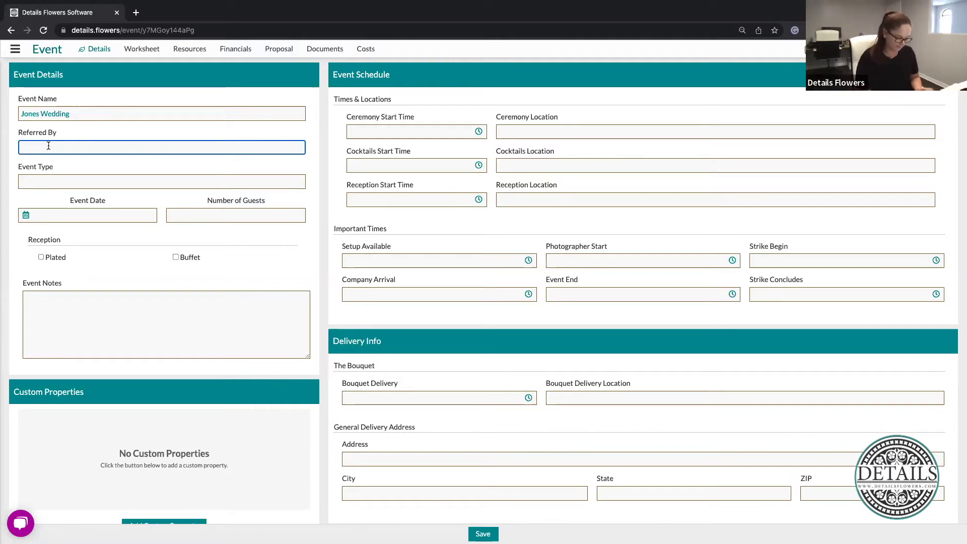
Enter Google as the referral source and Wedding as the event type
text(Google)
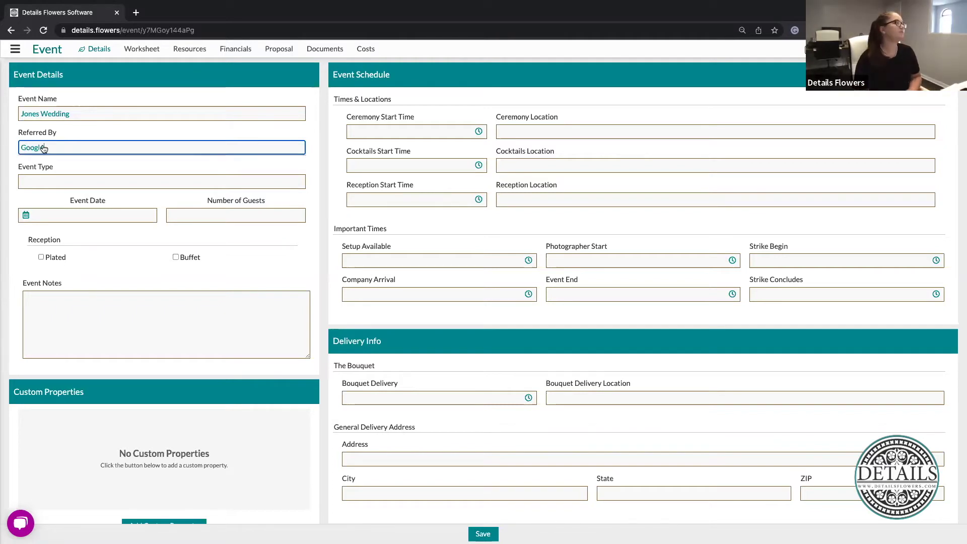
click(146, 243)
click(56, 183)
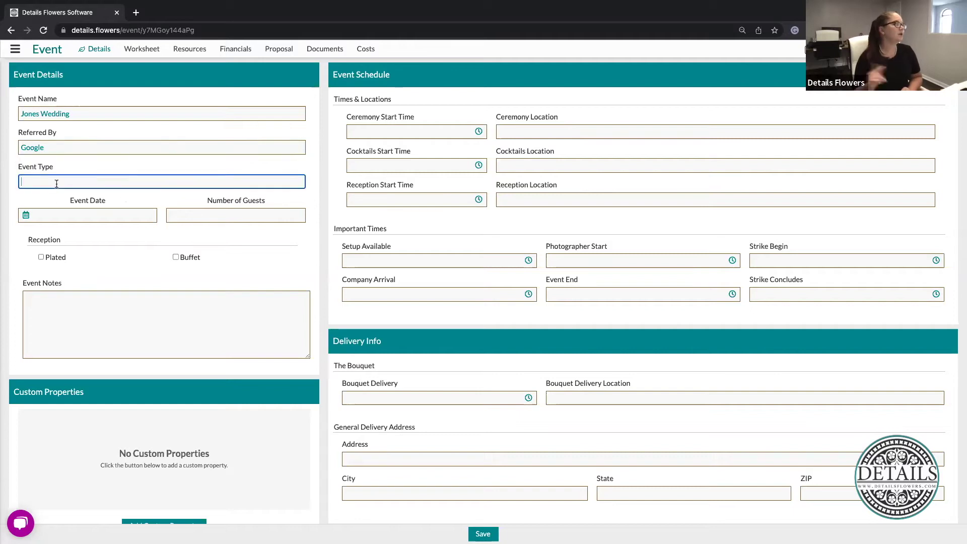
text(Wedding)
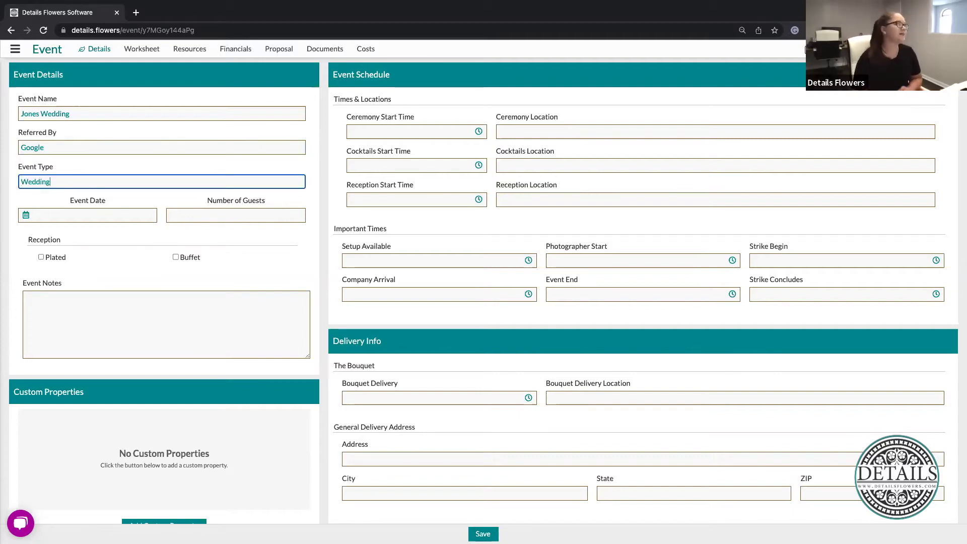
click(110, 243)
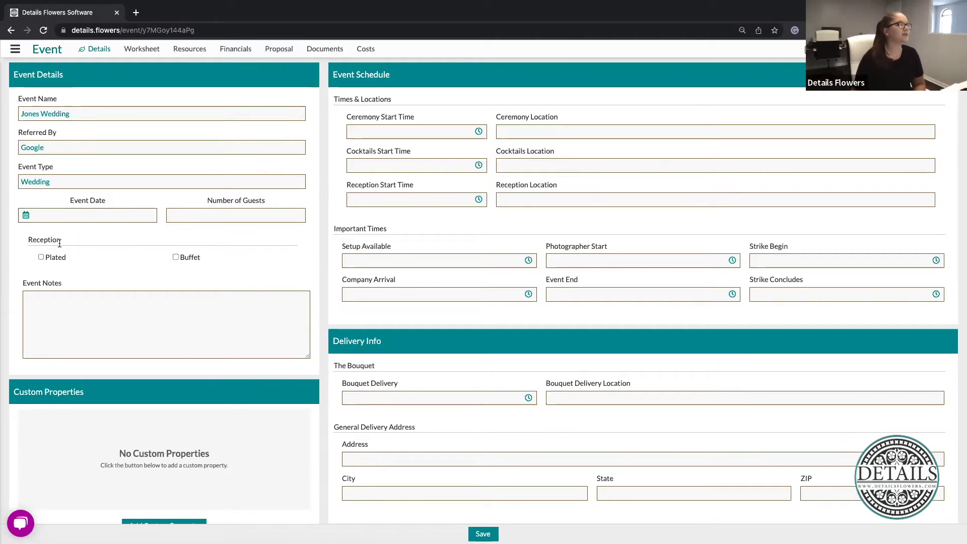
Set the event date to Jul 27, 2023
click(81, 218)
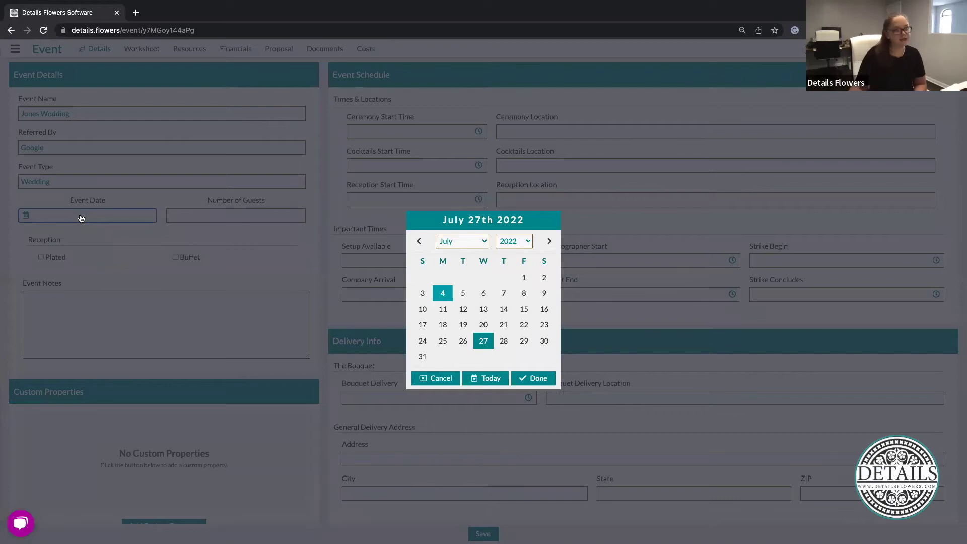
click(520, 243)
click(521, 242)
click(520, 242)
click(484, 279)
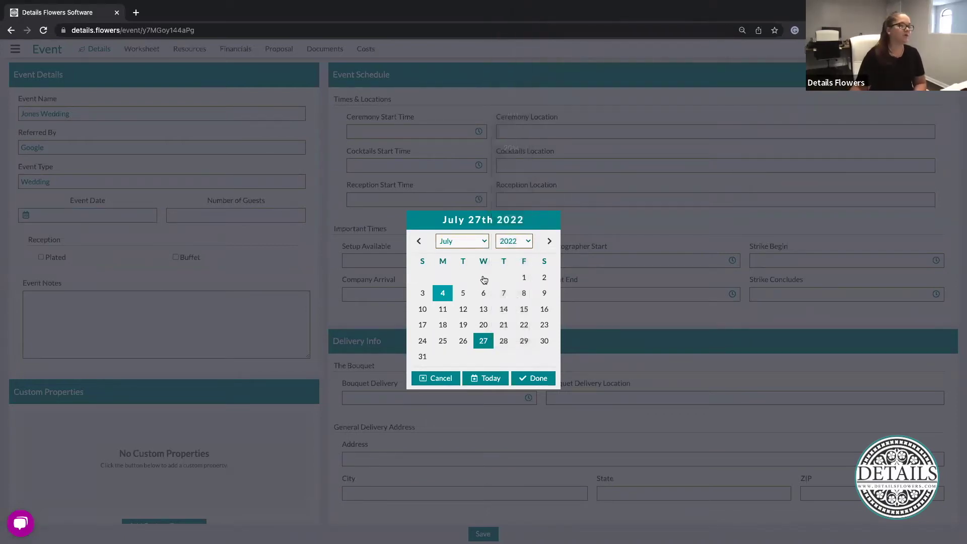
key(Down)
click(537, 378)
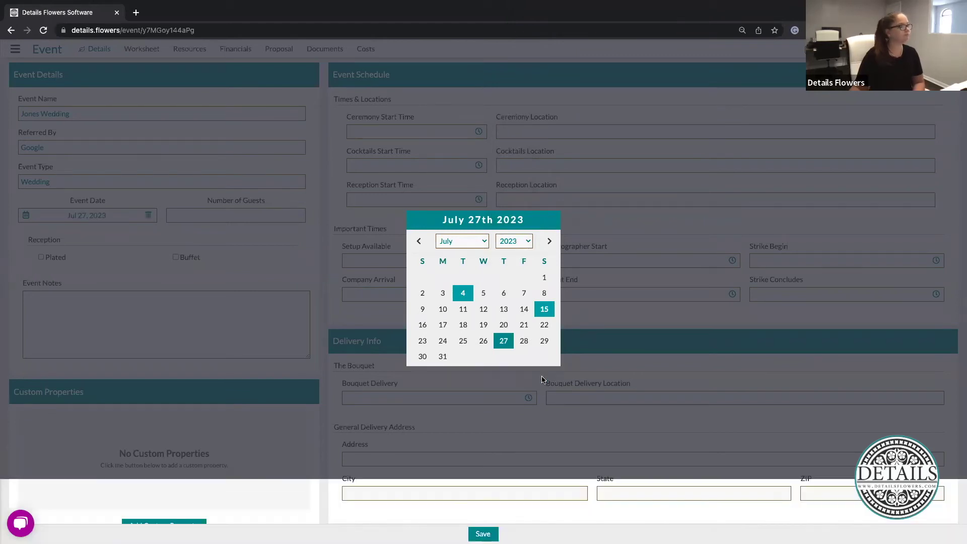
Enter 200 guests and mark the reception as Plated
click(247, 215)
text(200)
click(295, 246)
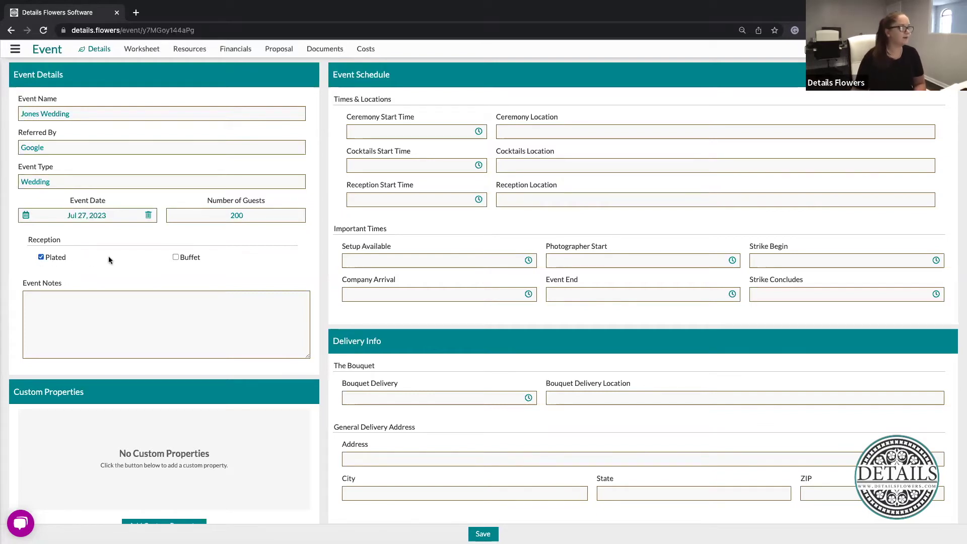
scroll(108, 260, down, 1)
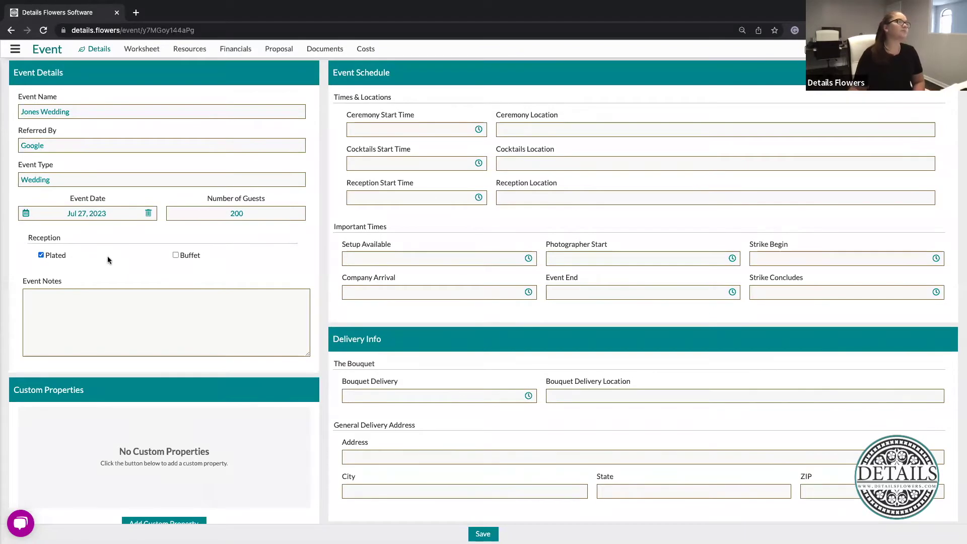
click(170, 302)
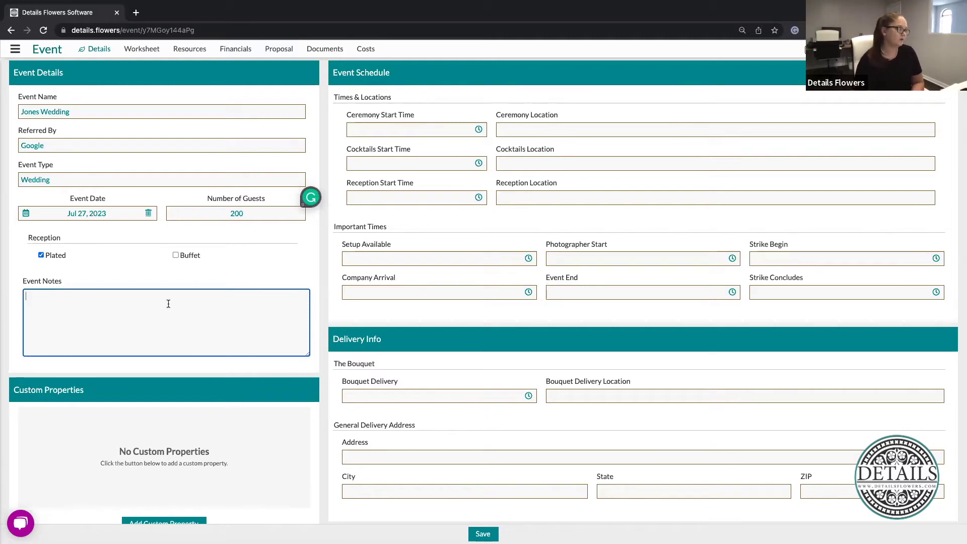
click(258, 269)
scroll(177, 422, down, 1)
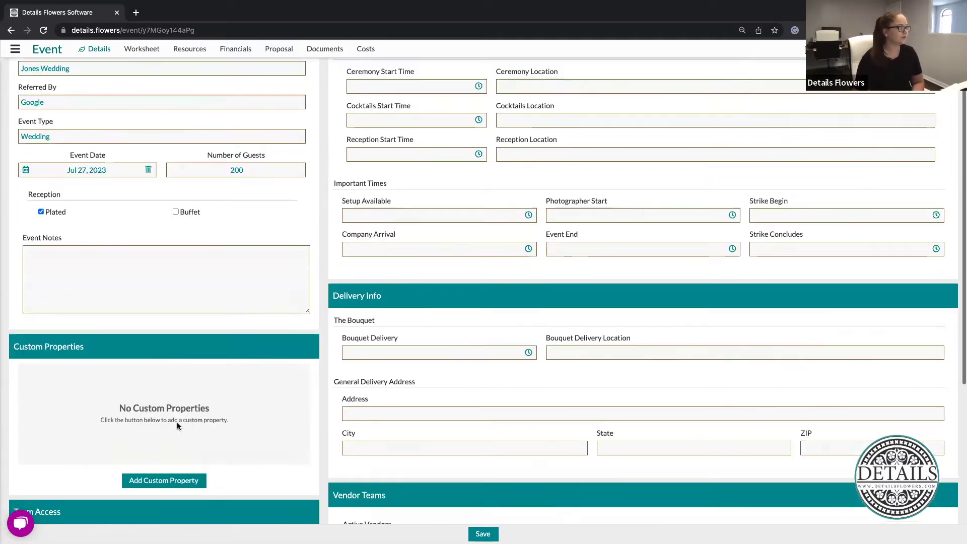
scroll(177, 422, down, 5)
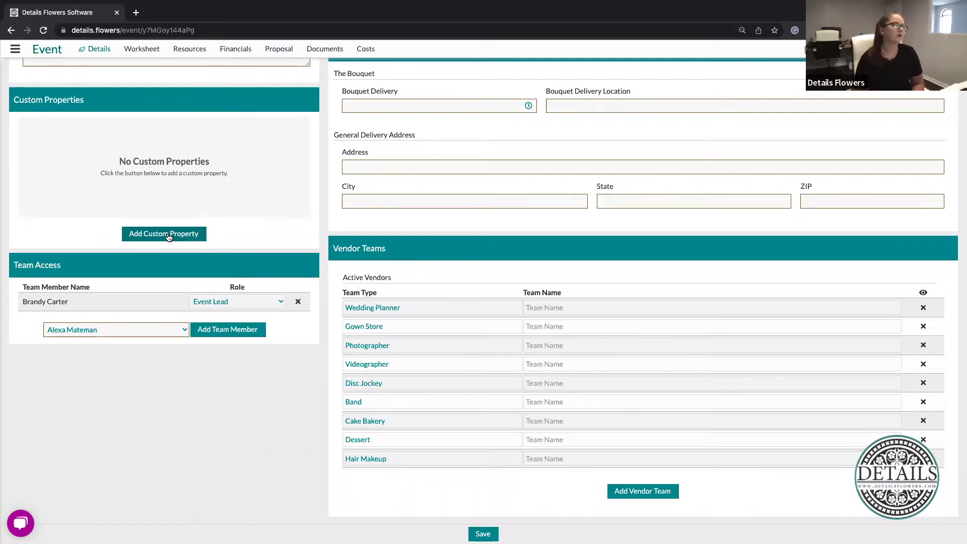
click(166, 234)
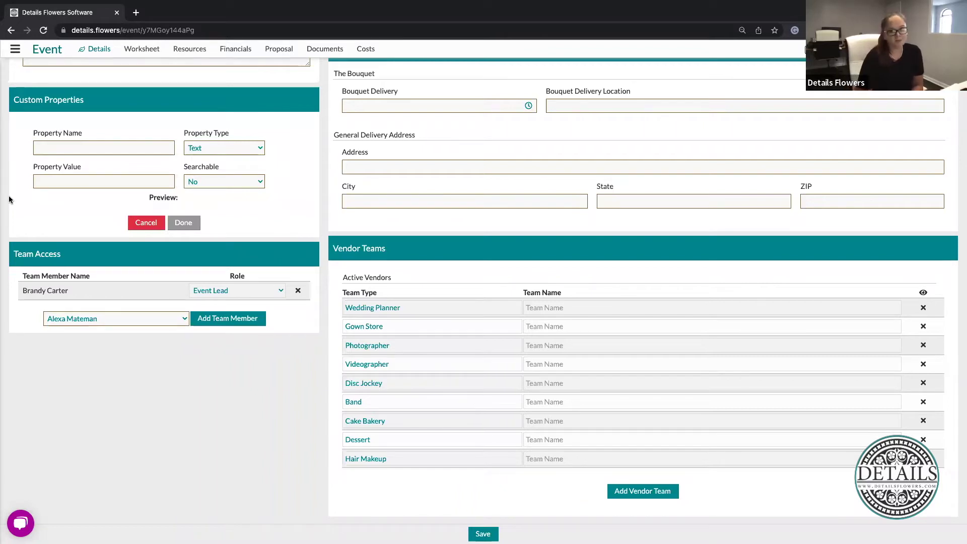
Name the new custom property Pinterest and set its Property Type to URL
click(134, 151)
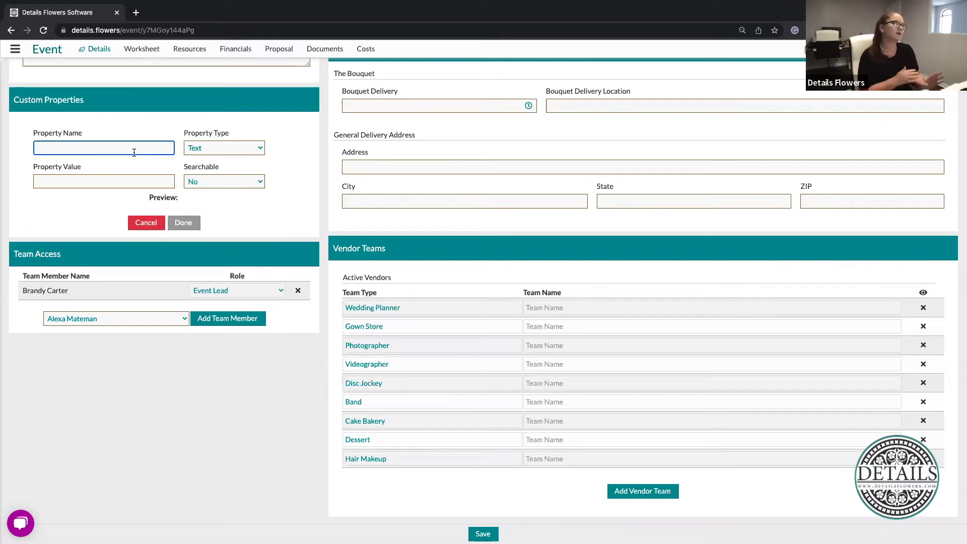
text(Pinterest)
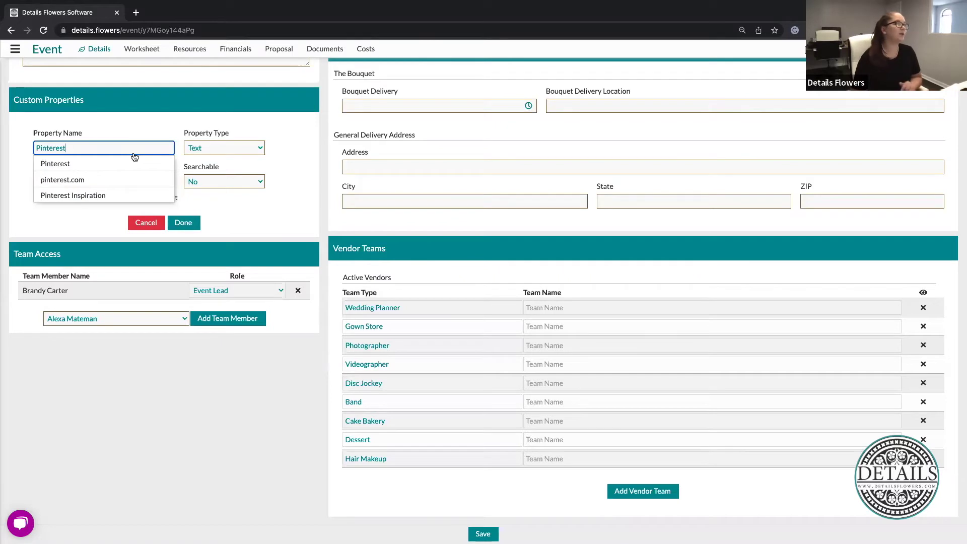
click(67, 163)
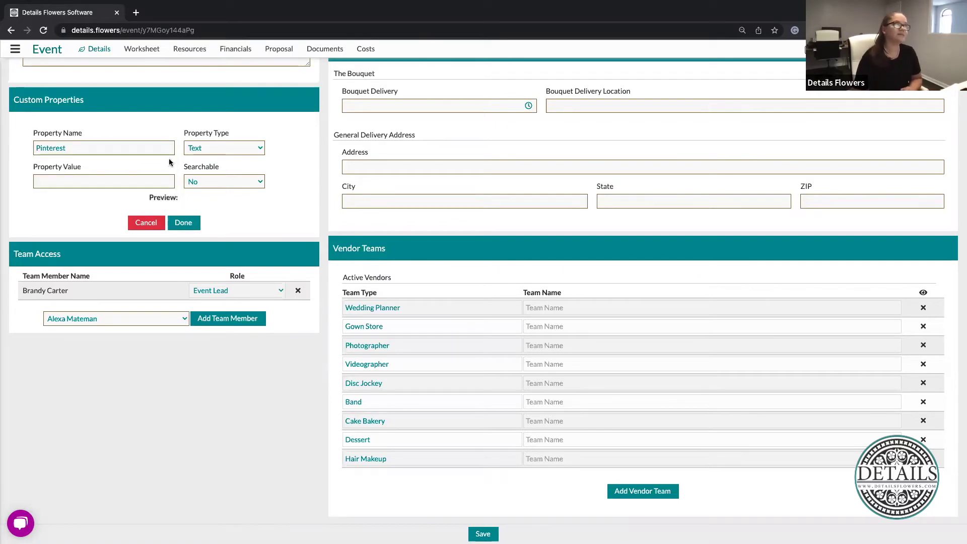
click(232, 151)
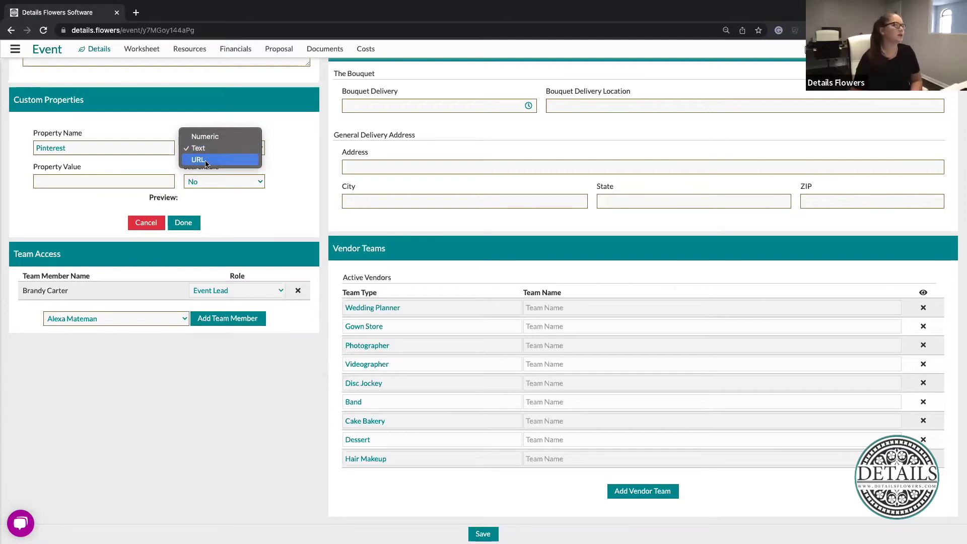
click(207, 160)
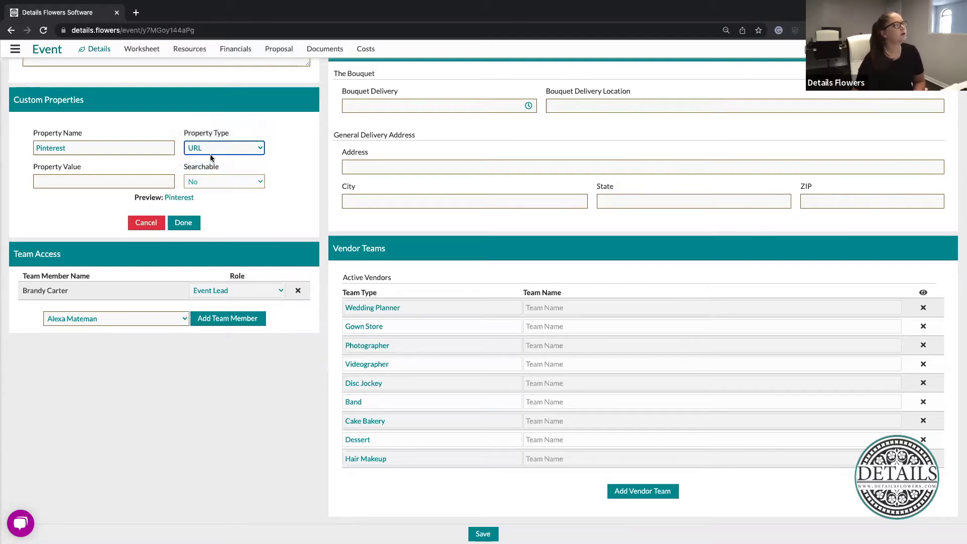
Enter the Pinterest web address as the value, starting 'pinterest.' and accepting the suggested address
click(128, 180)
text(pinterest)
click(89, 182)
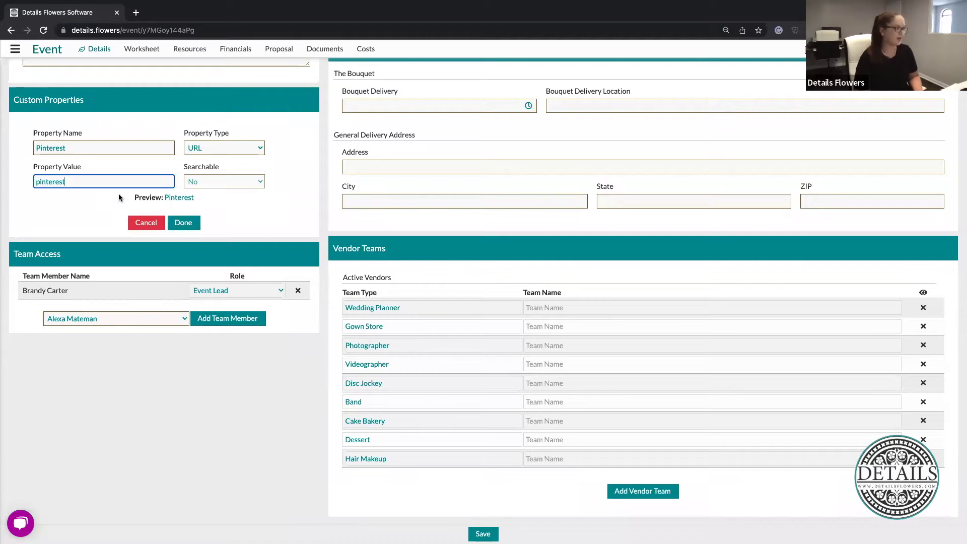
text(.)
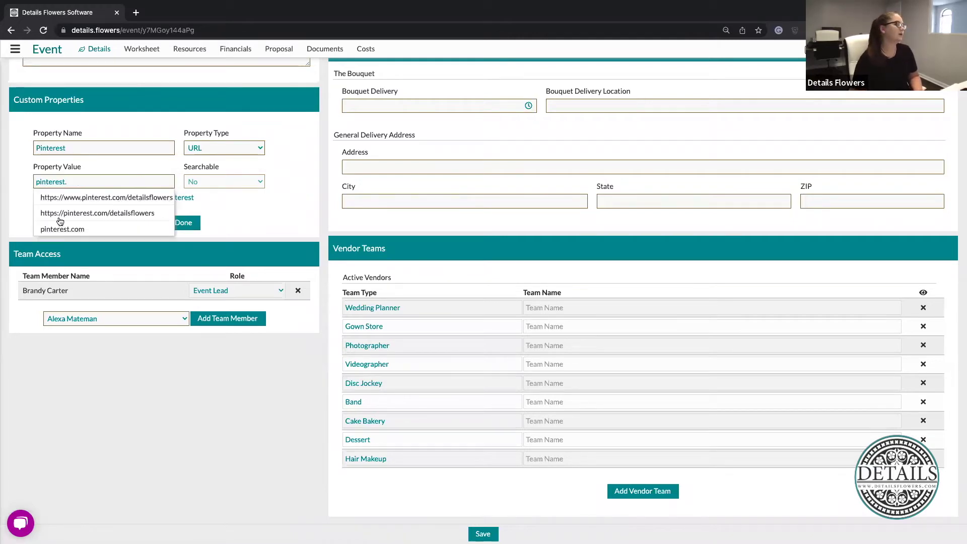
key(Down)
key(Return)
key(Return)
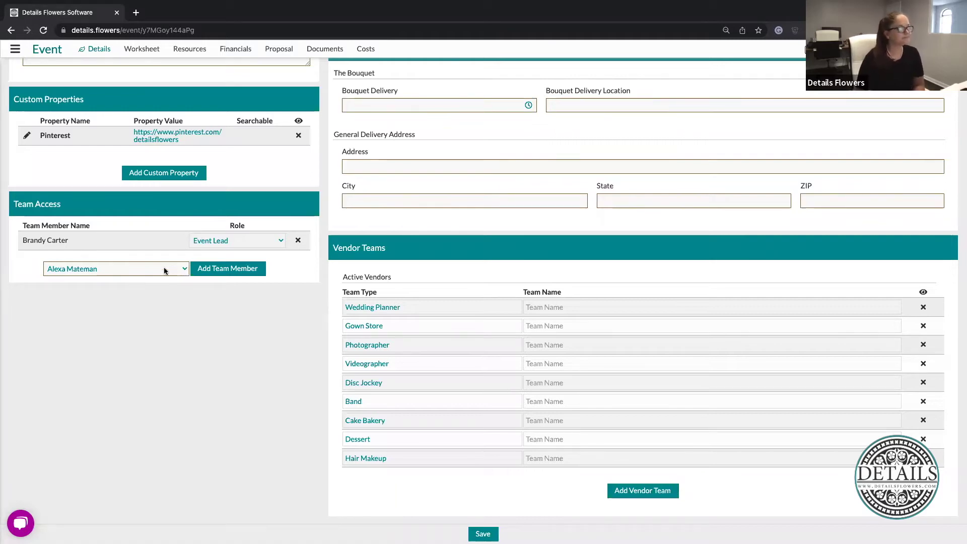
Scroll back to the top of the Details page and open the Ceremony Start Time chooser
scroll(341, 419, up, 6)
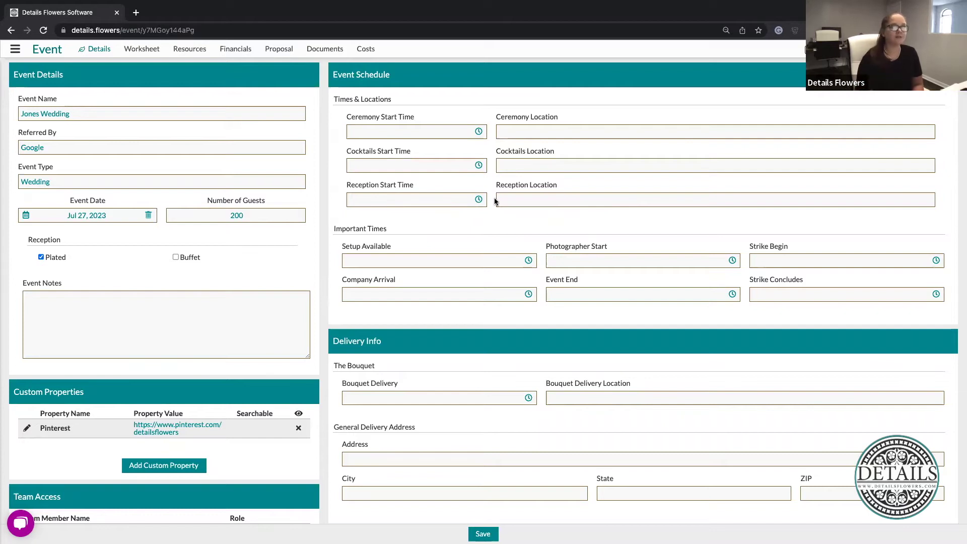
click(501, 196)
click(397, 132)
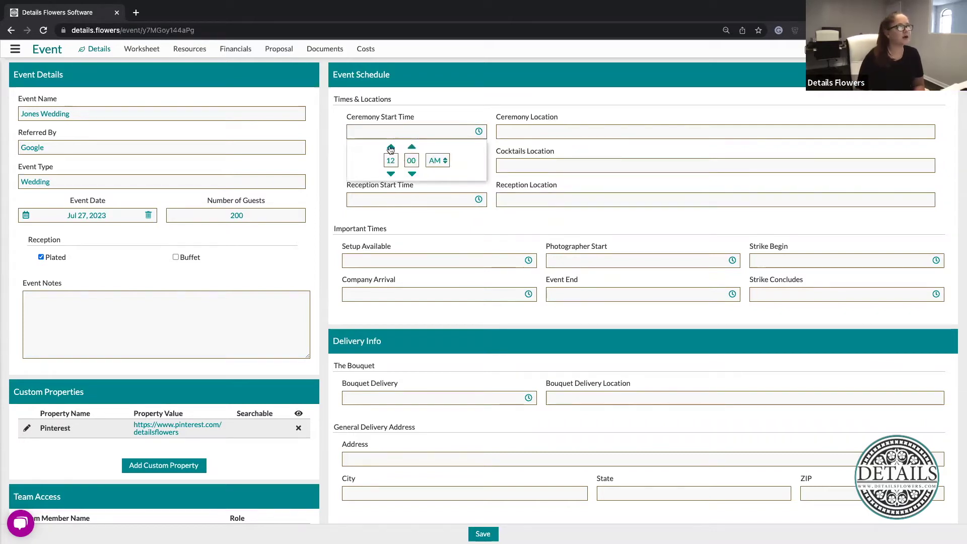
Set the ceremony start time to 1:00 PM
click(391, 146)
click(437, 161)
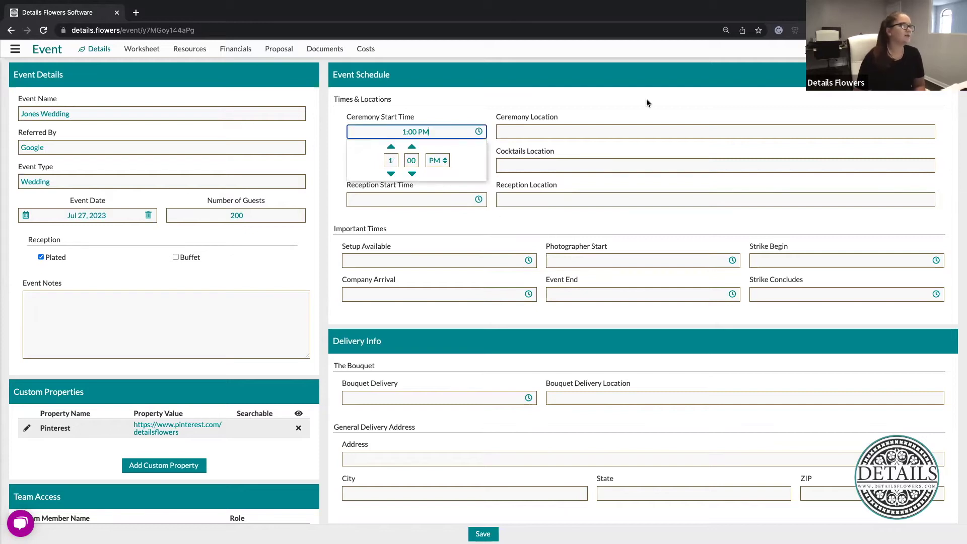
click(533, 130)
Set the ceremony location to Hilton Oceanfront Resort
click(550, 135)
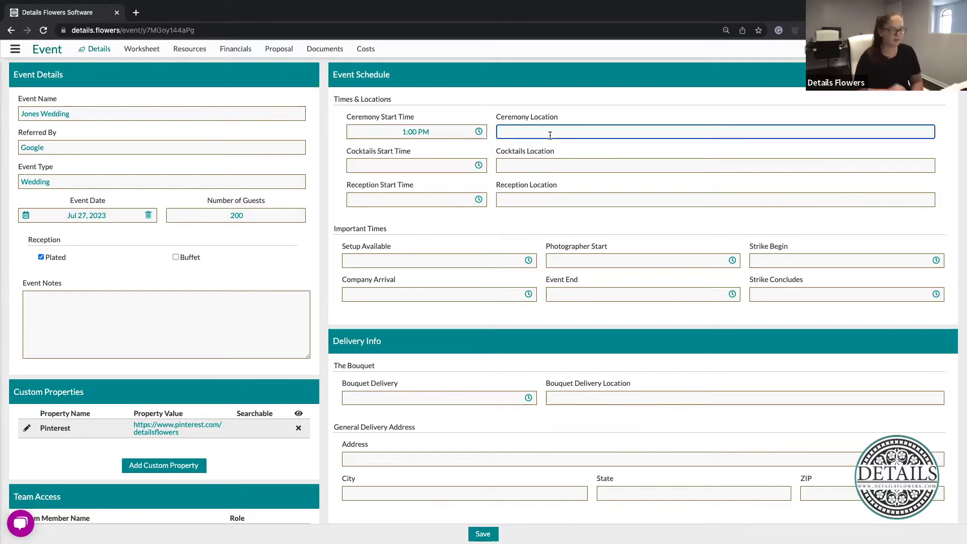
text(Hilton)
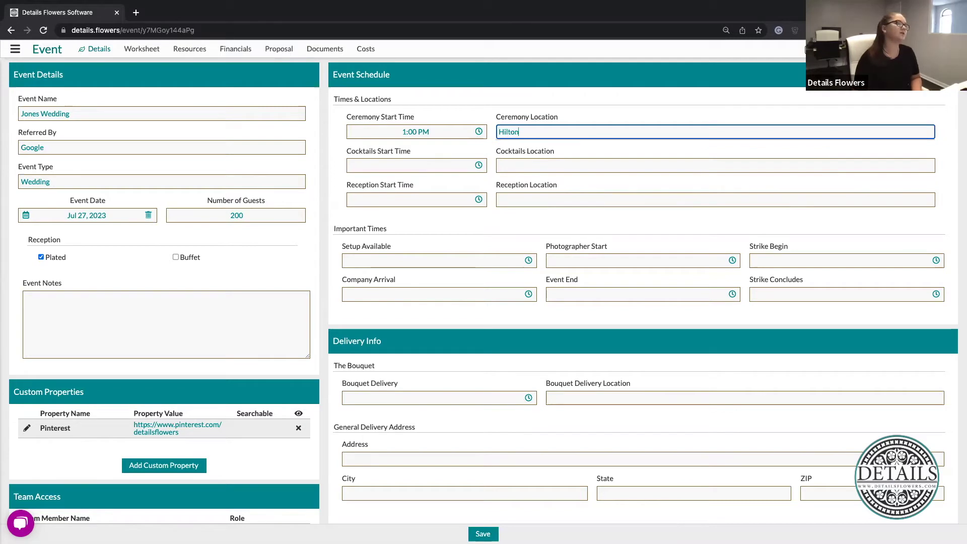
click(548, 149)
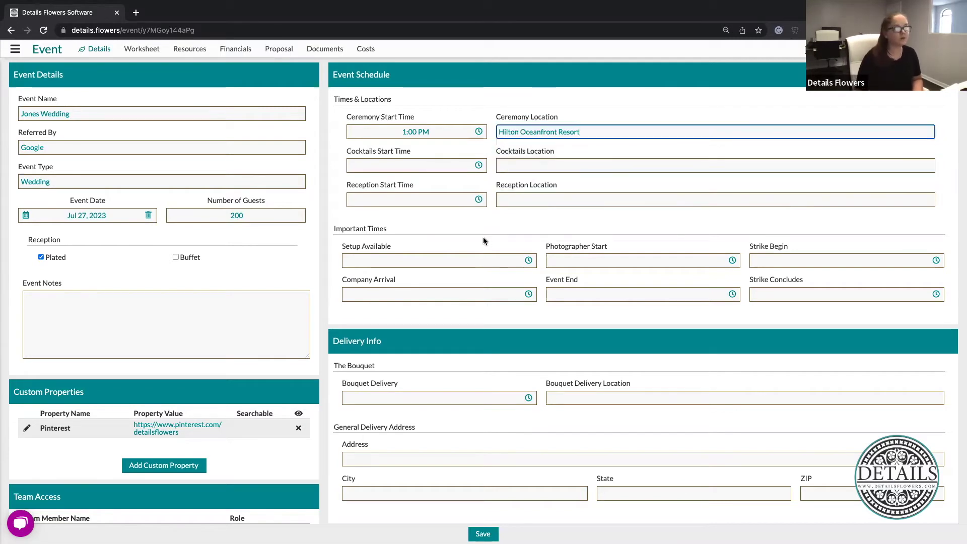
click(542, 167)
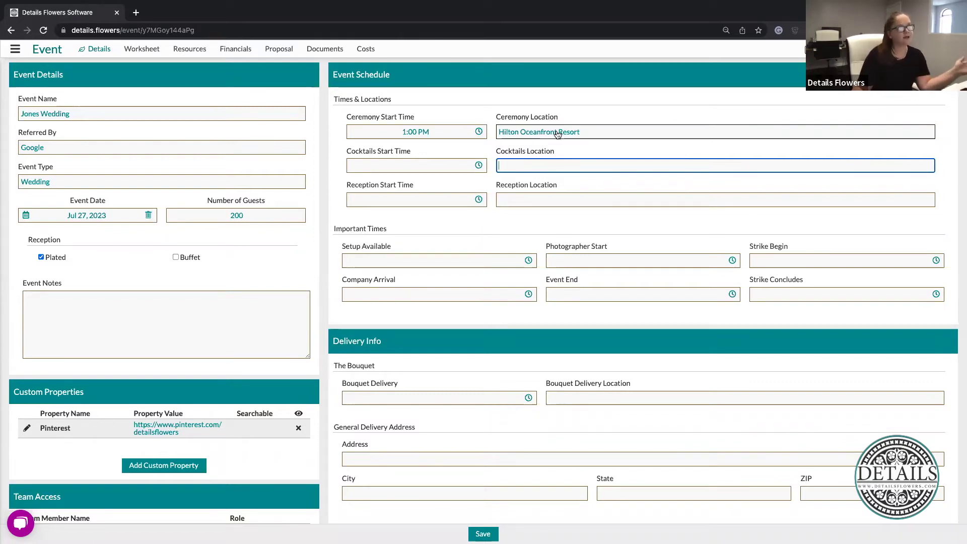
Set the cocktails start time to 2:00 PM
click(425, 166)
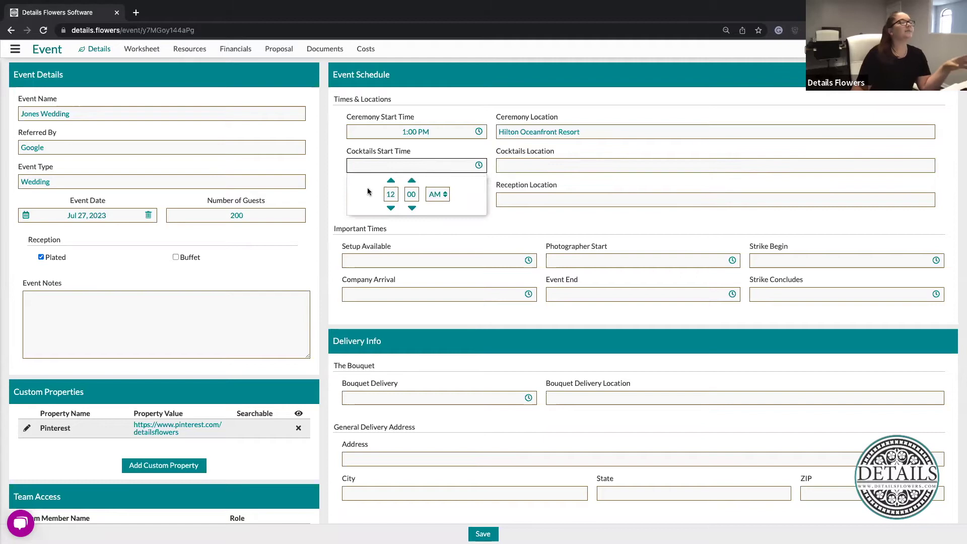
double_click(390, 181)
click(438, 194)
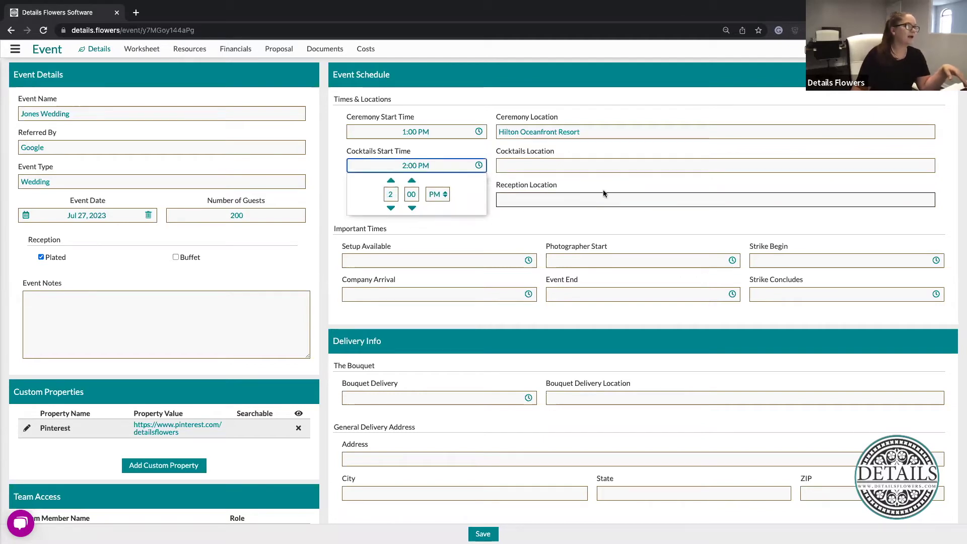
Enter Hilton as the cocktails location
click(531, 163)
text(Hilton)
click(463, 238)
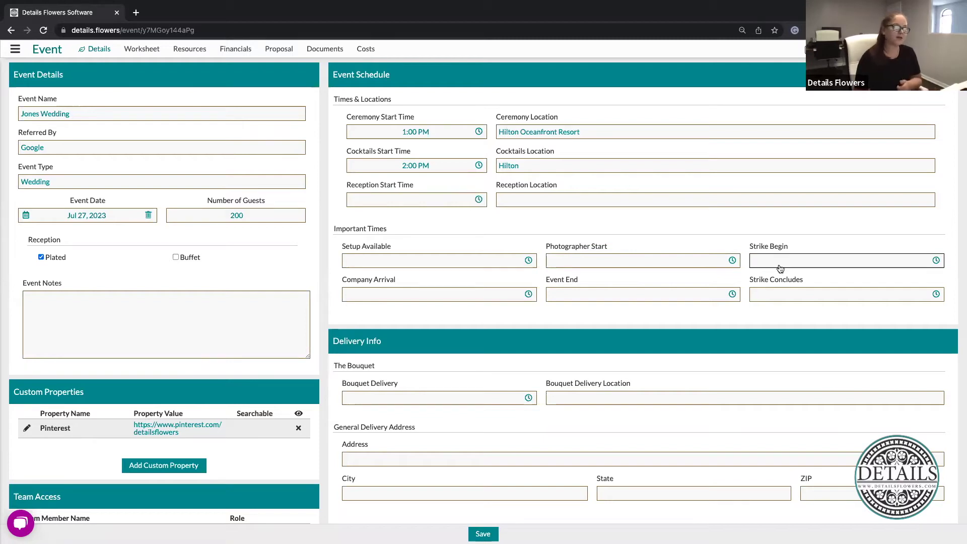
Set the Setup Available time to 10:00 AM
click(396, 264)
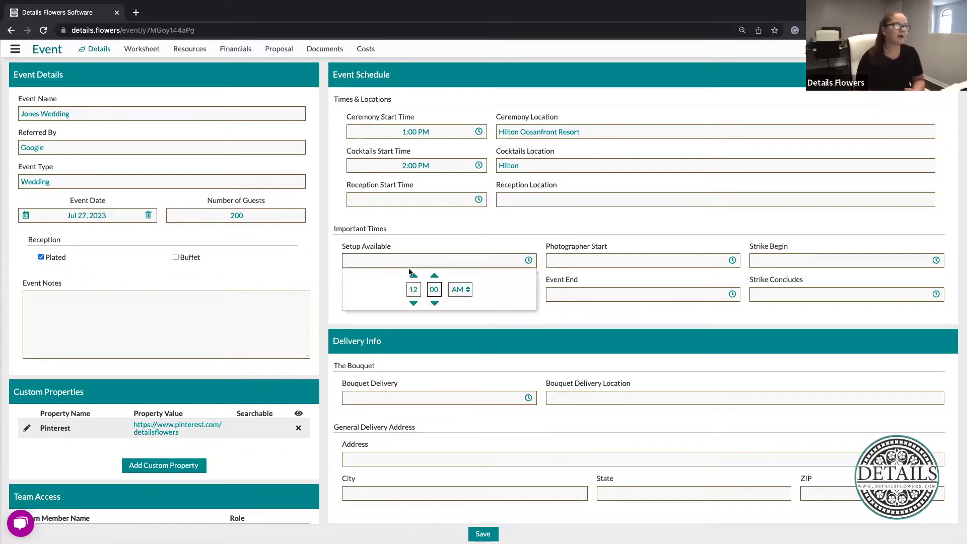
click(413, 277)
click(413, 303)
click(414, 303)
click(413, 303)
click(462, 304)
click(645, 221)
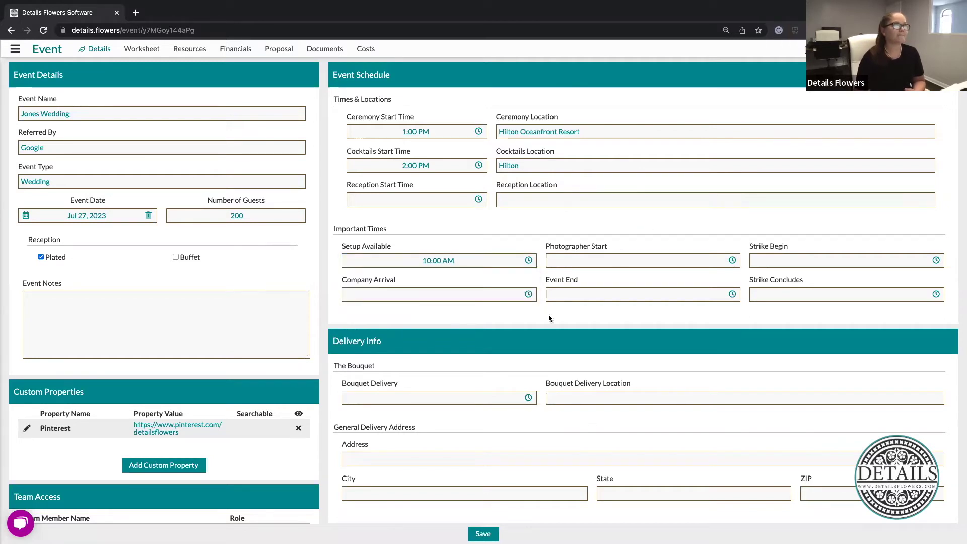
Set the Event End time to 6:00 PM
click(682, 297)
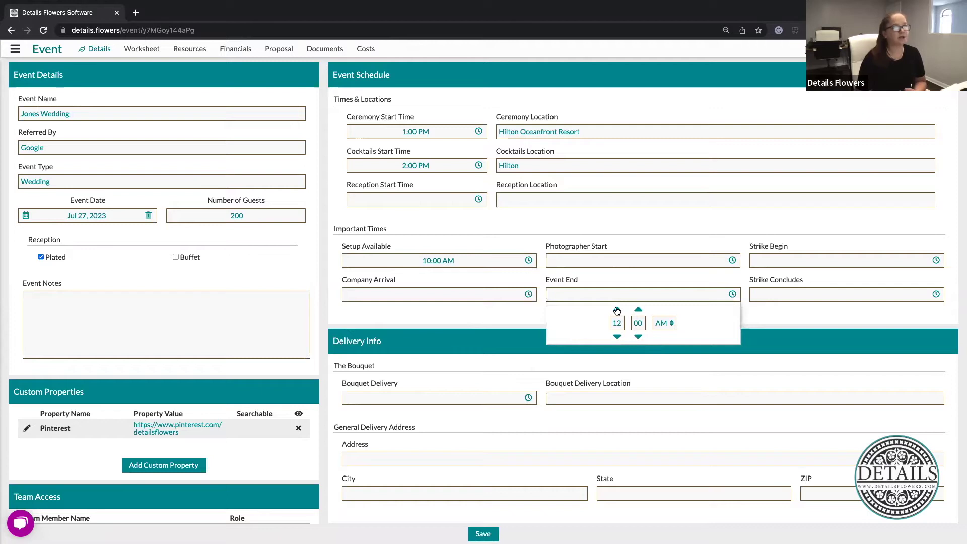
click(617, 309)
click(617, 310)
click(617, 310)
click(617, 310)
click(617, 310)
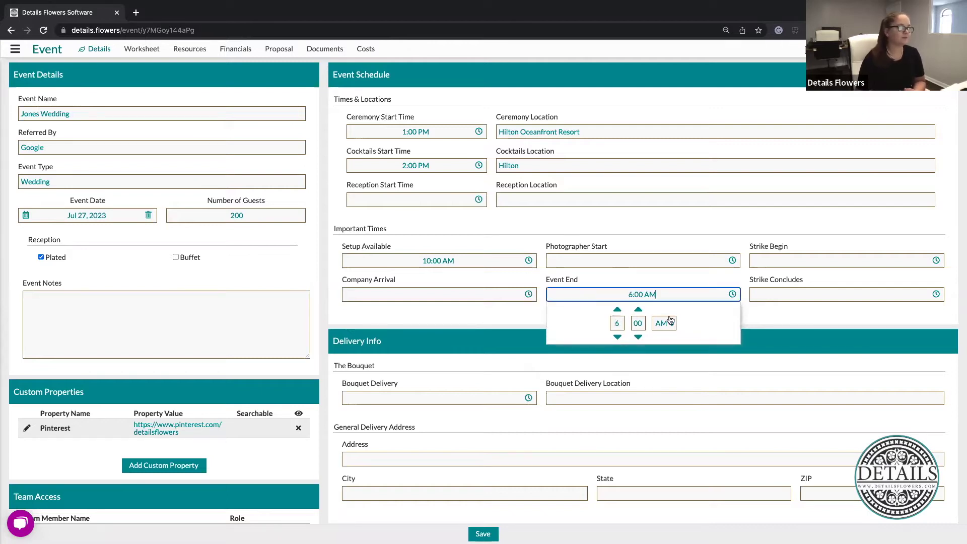
click(663, 323)
click(640, 351)
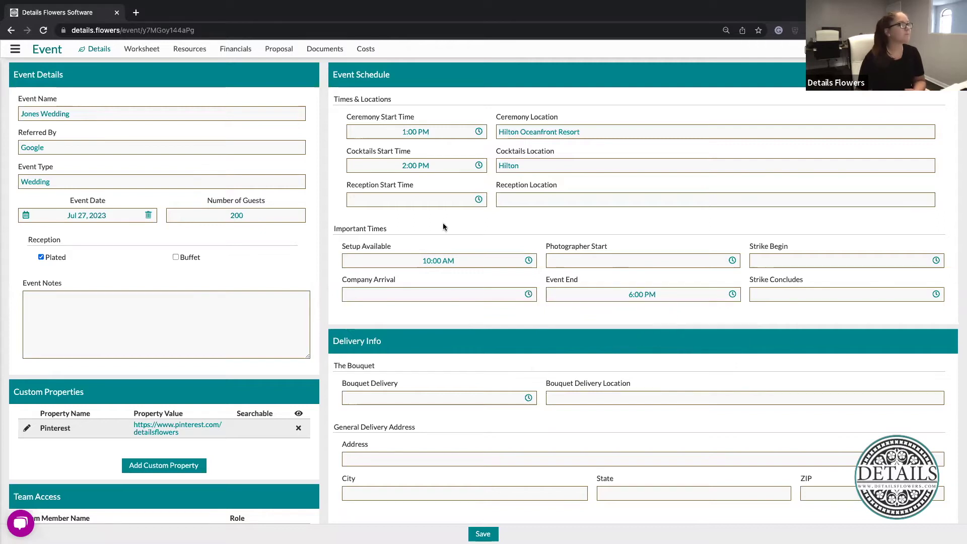
scroll(551, 300, down, 3)
Set the bouquet delivery time to 9:00 AM and enter its delivery location address
scroll(551, 301, down, 2)
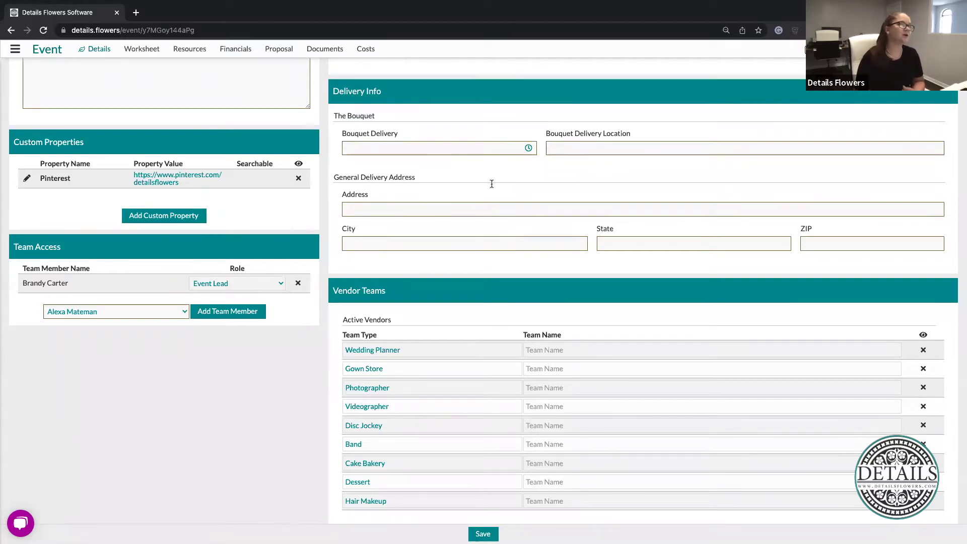
click(422, 152)
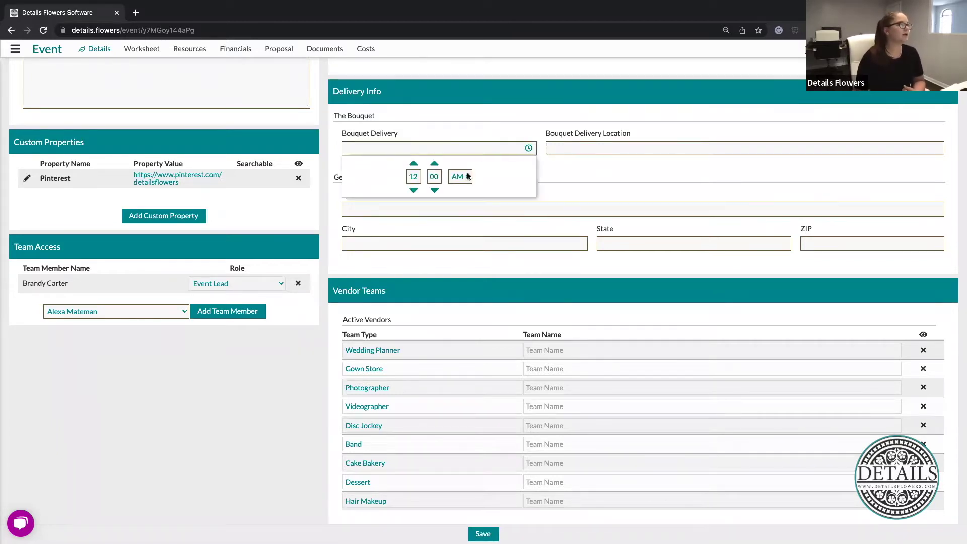
click(413, 190)
click(414, 190)
click(413, 190)
click(455, 338)
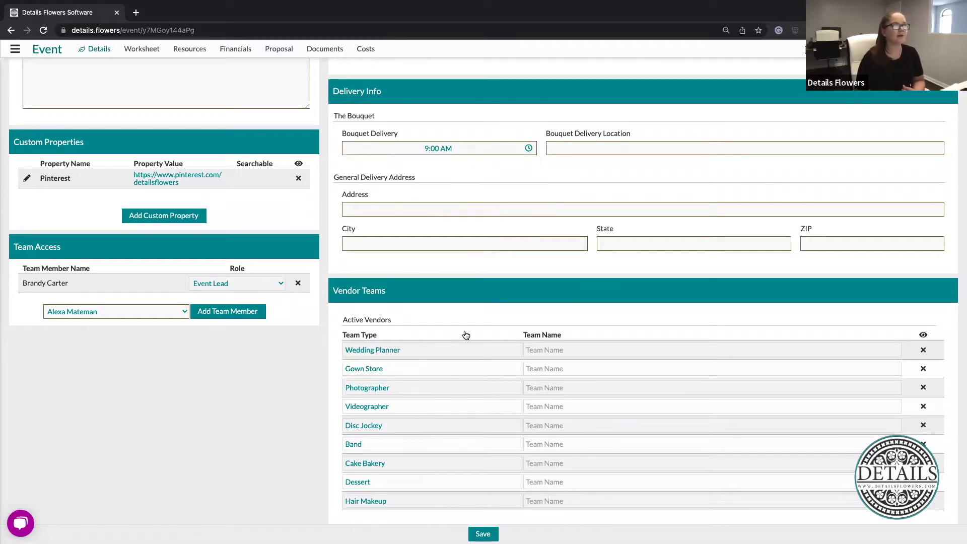
click(643, 147)
text(12)
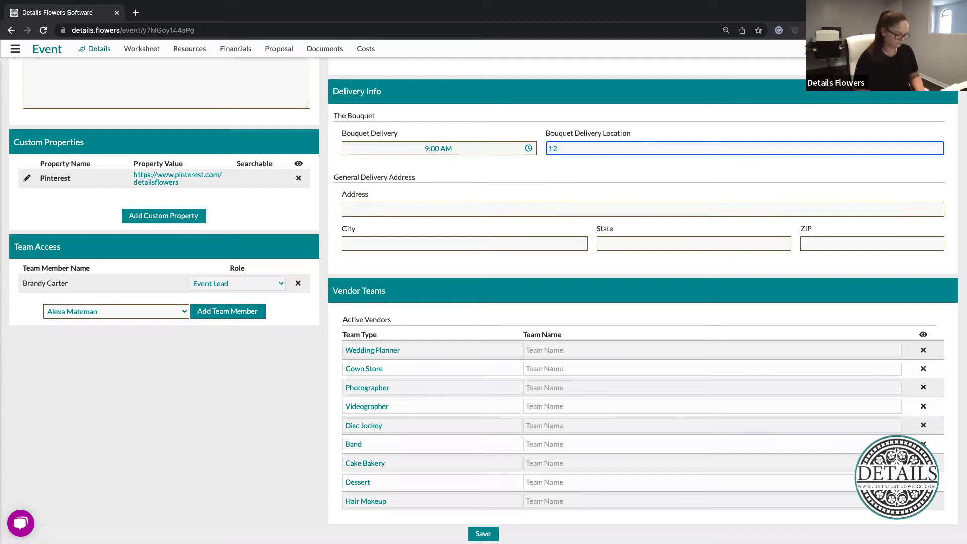
text(3 Easy street)
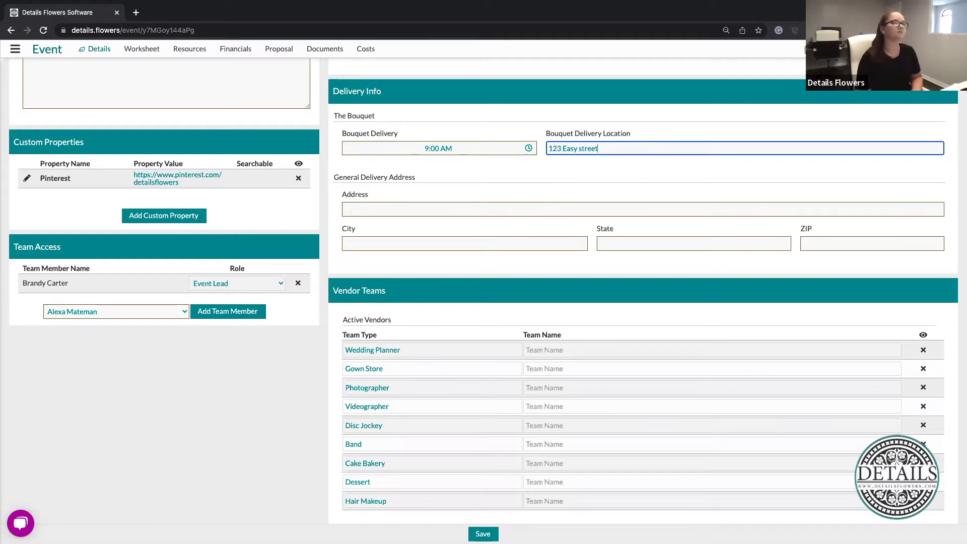
Enter the general delivery street address, city and state, leaving the ZIP blank
click(403, 210)
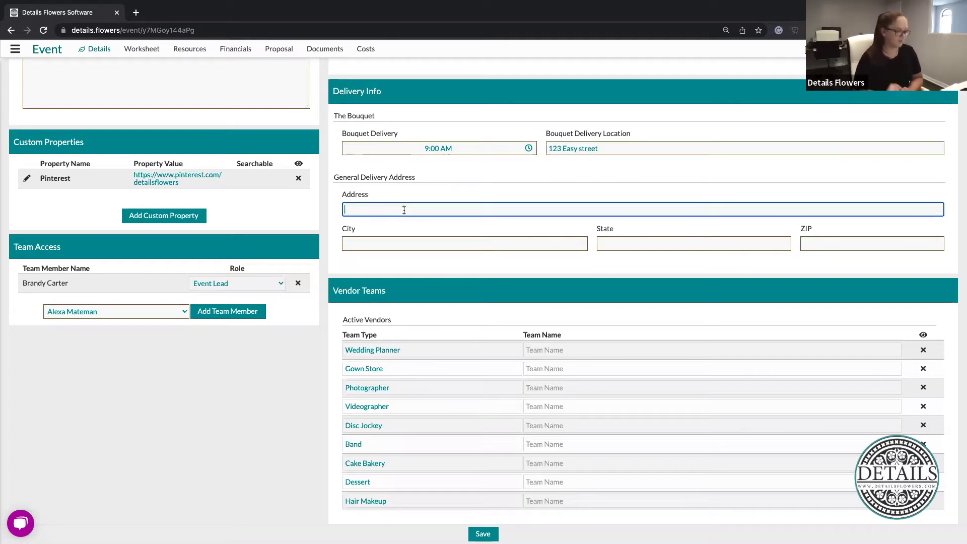
text(123 Easy Street)
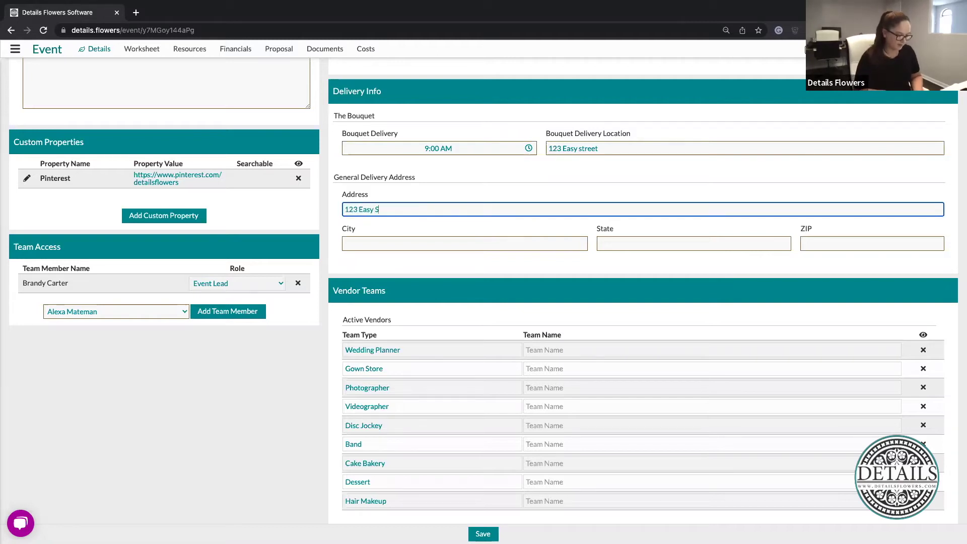
click(397, 239)
text(Ormond Beach)
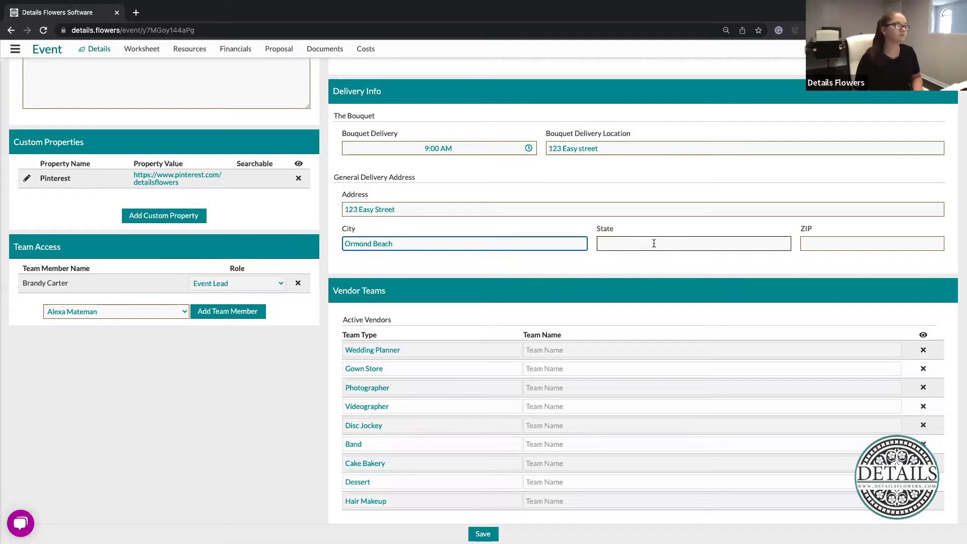
click(654, 243)
text(Florida)
click(861, 241)
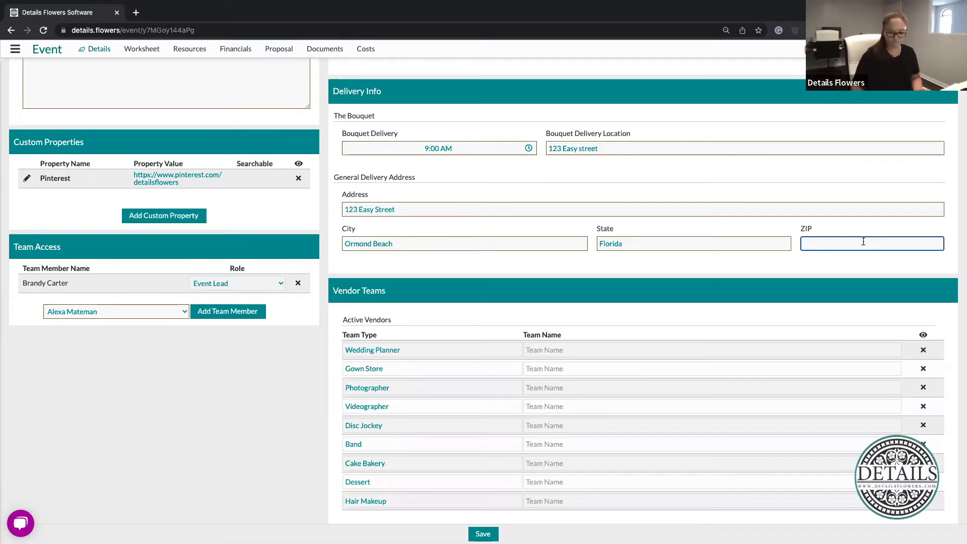
click(781, 292)
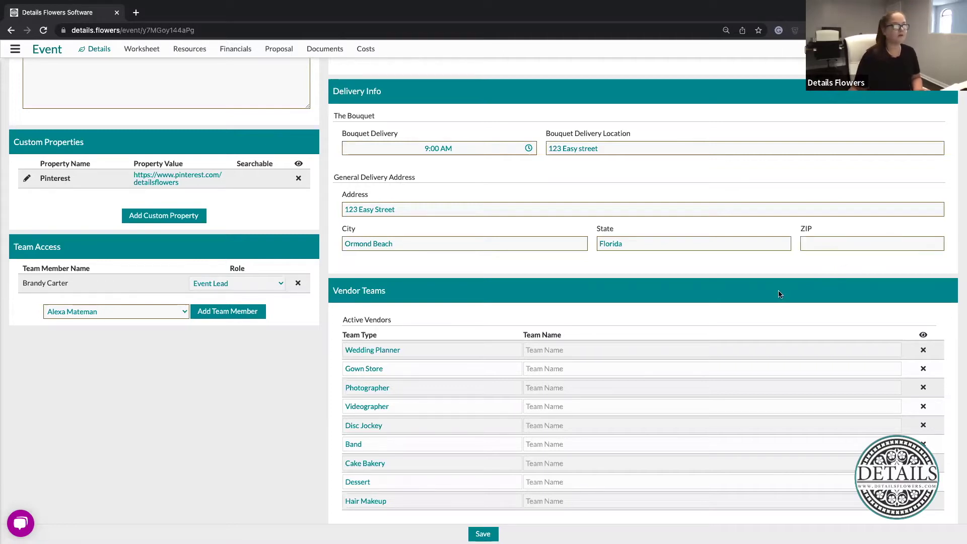
scroll(484, 332, down, 2)
Assign the saved wedding planner contact to the Wedding Planner team via 'planner' autocomplete
click(628, 304)
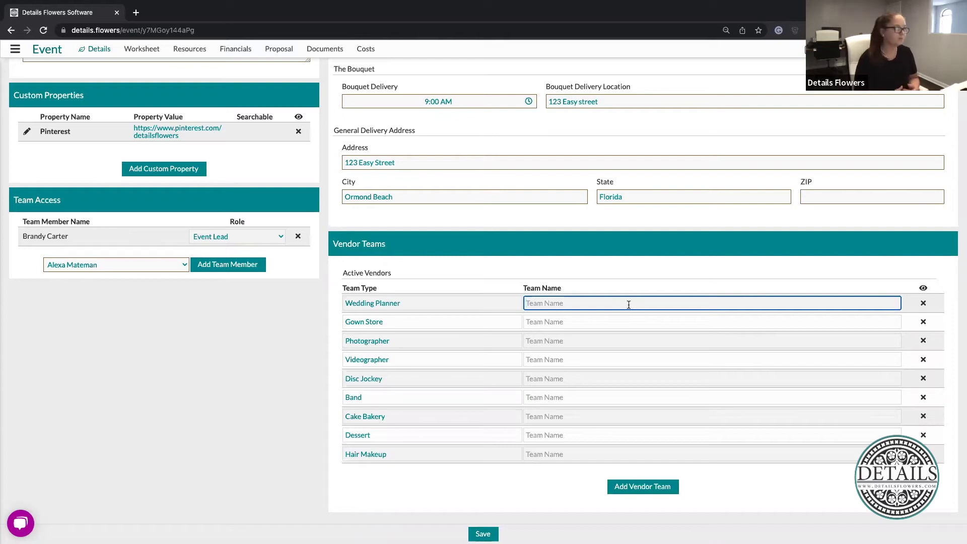
text(pl)
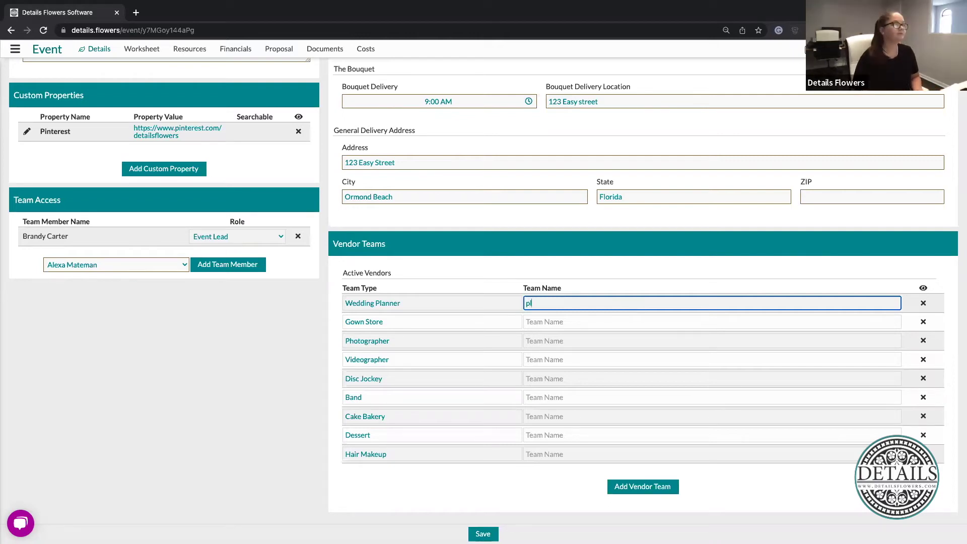
text(anner)
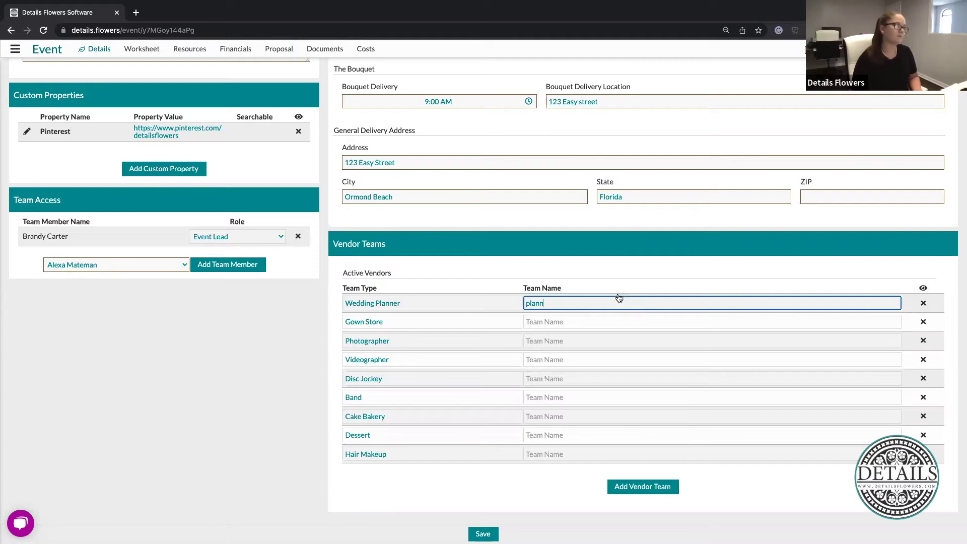
key(Tab)
click(588, 304)
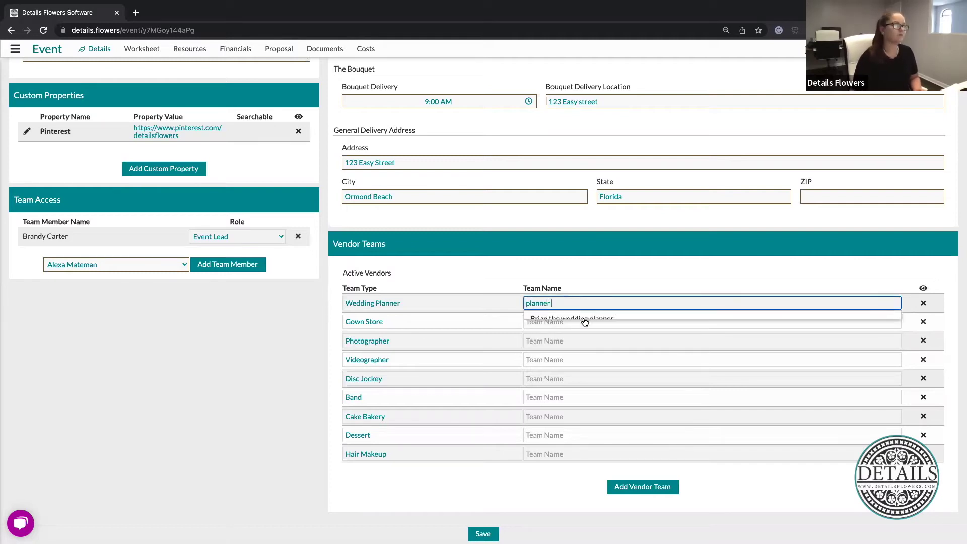
click(554, 322)
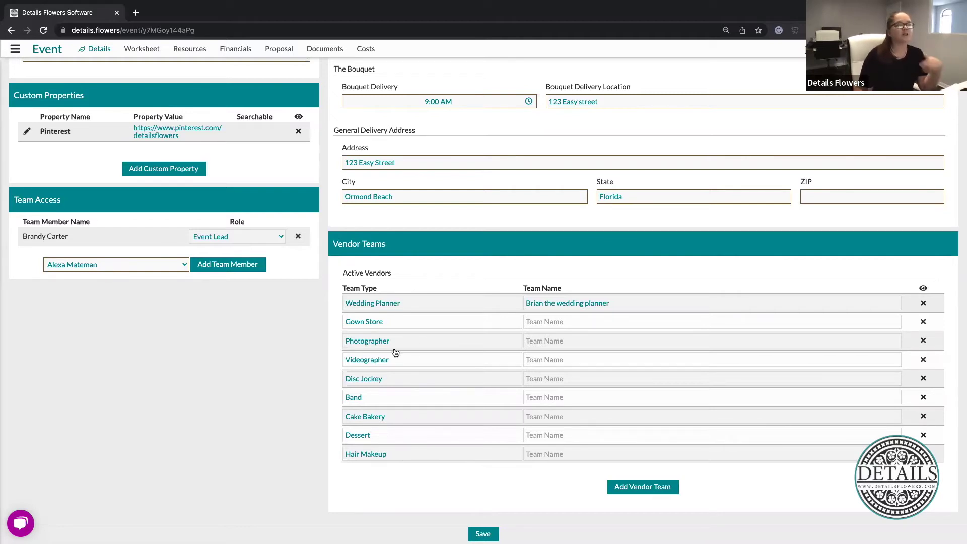
Leave the Gown Store team name blank and save the event details
click(386, 322)
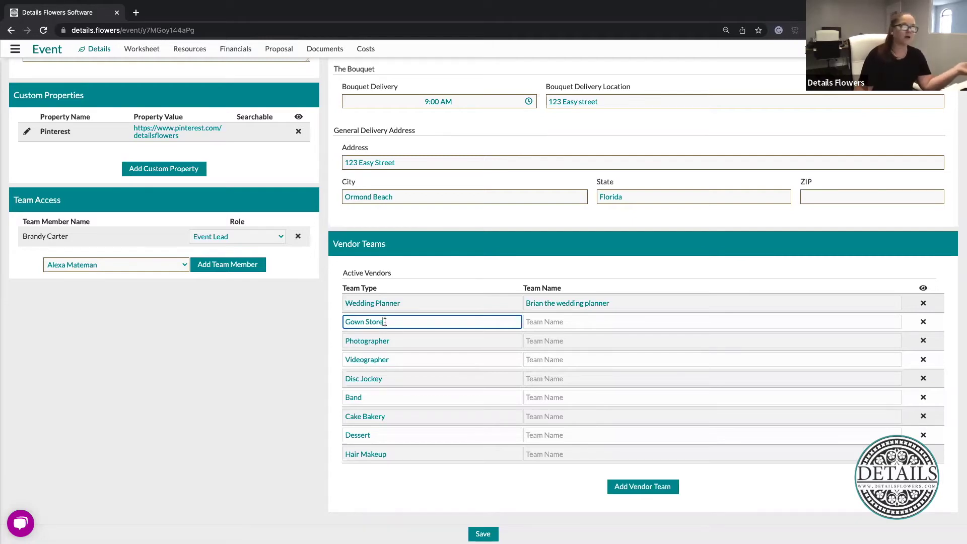
click(580, 323)
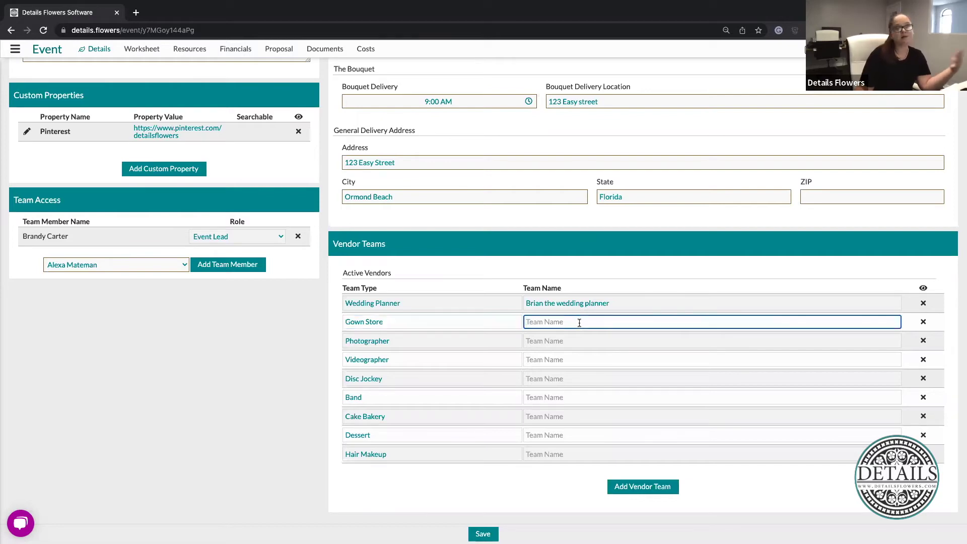
click(303, 398)
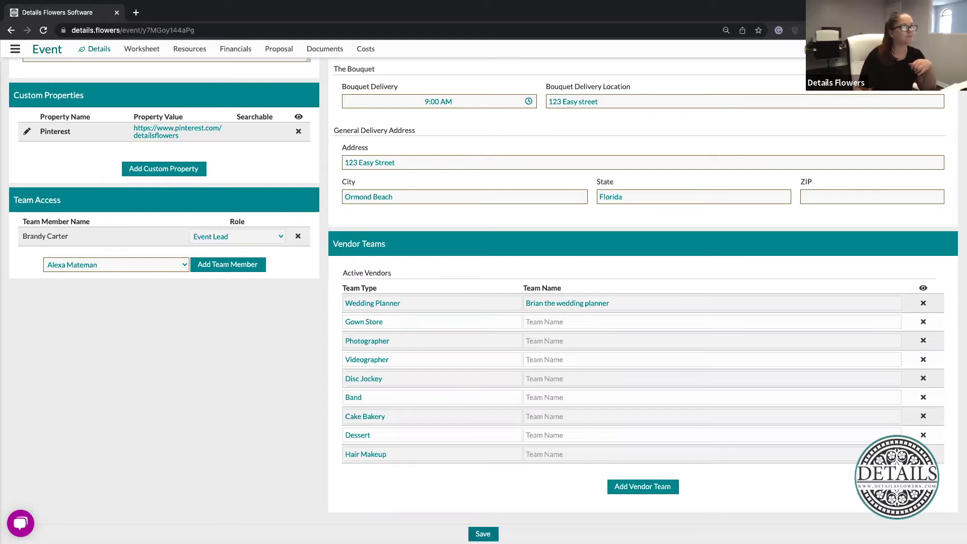
click(483, 533)
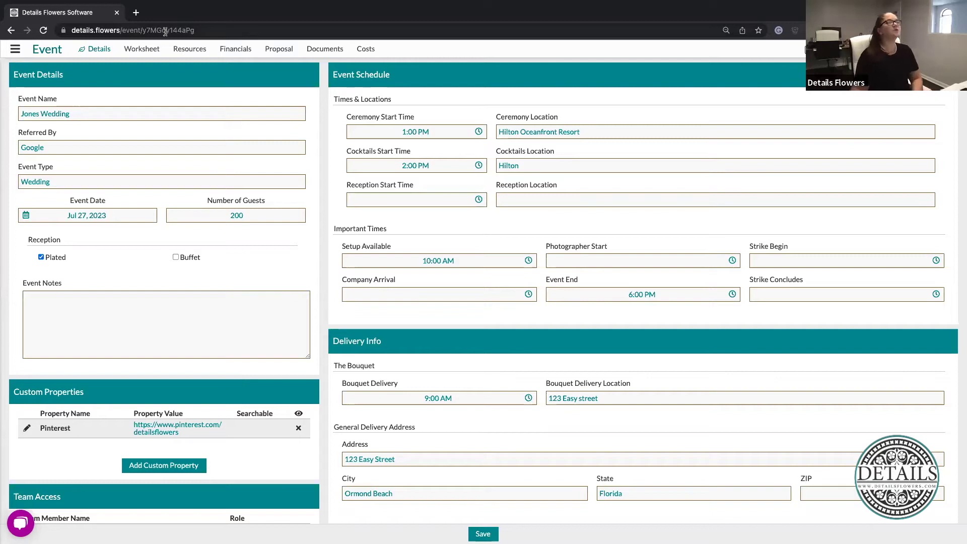
Open the Jones Wedding's design Worksheet
click(136, 54)
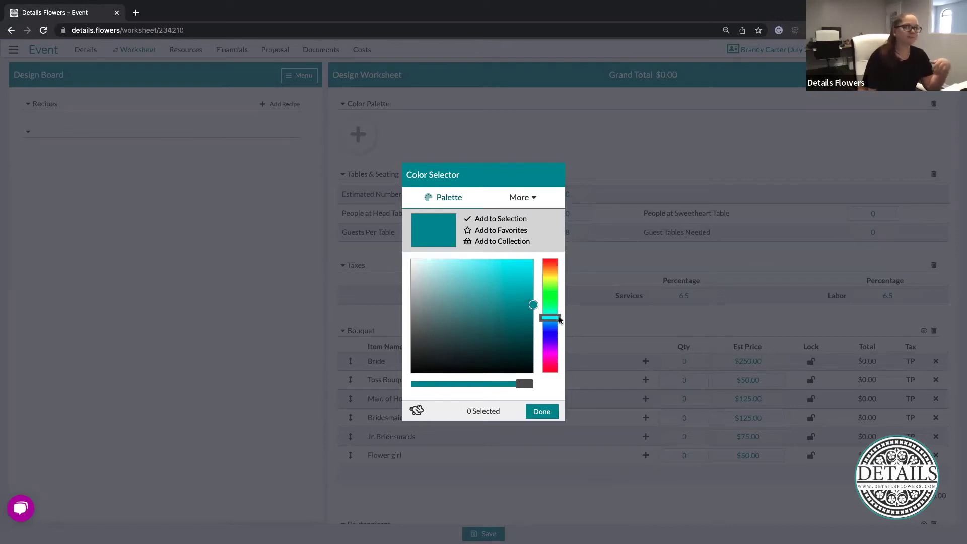
Add a deep green, a light grey-green and pure white to the Color Selector selection
drag(559, 320, 564, 305)
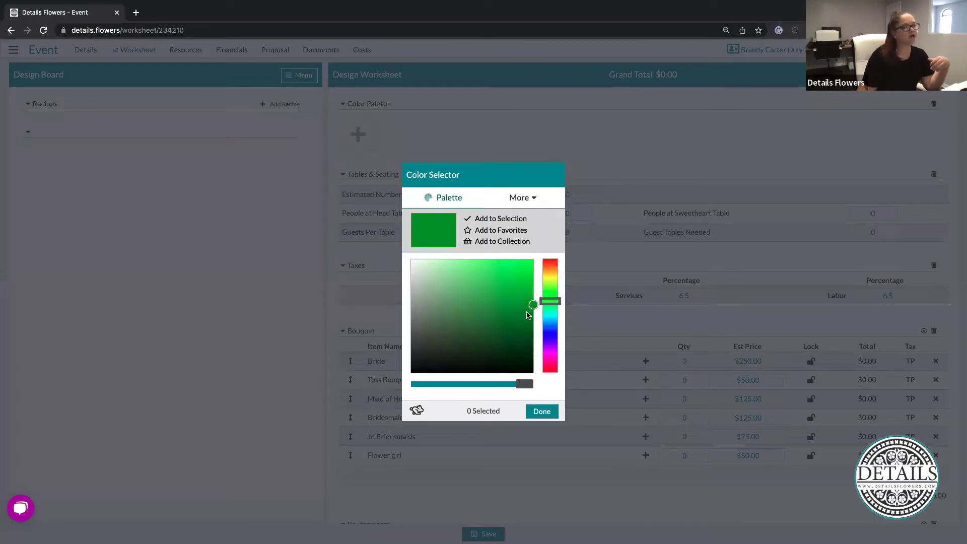
mouse_move(530, 312)
mouse_down()
mouse_move(485, 339)
mouse_move(447, 308)
mouse_move(438, 326)
mouse_move(442, 307)
mouse_move(451, 312)
mouse_up()
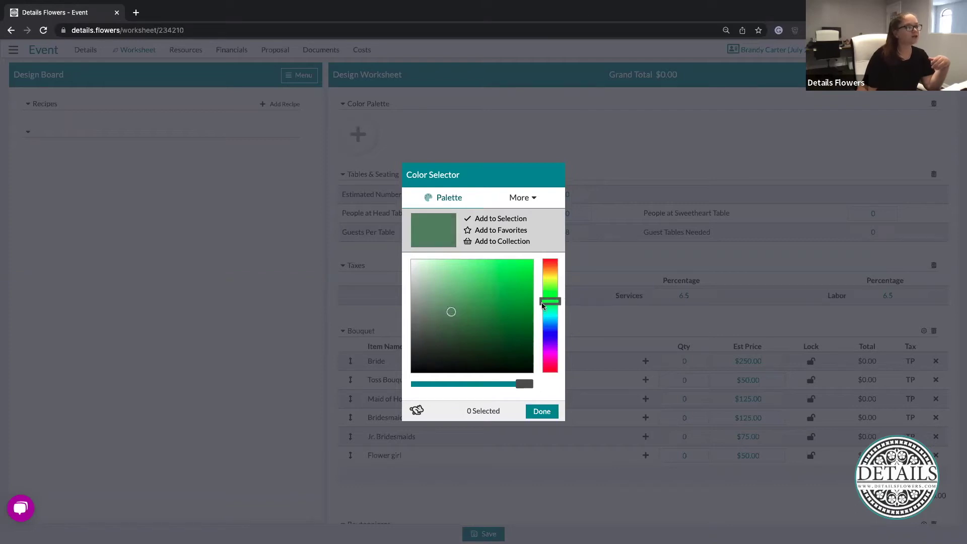
drag(554, 302, 556, 312)
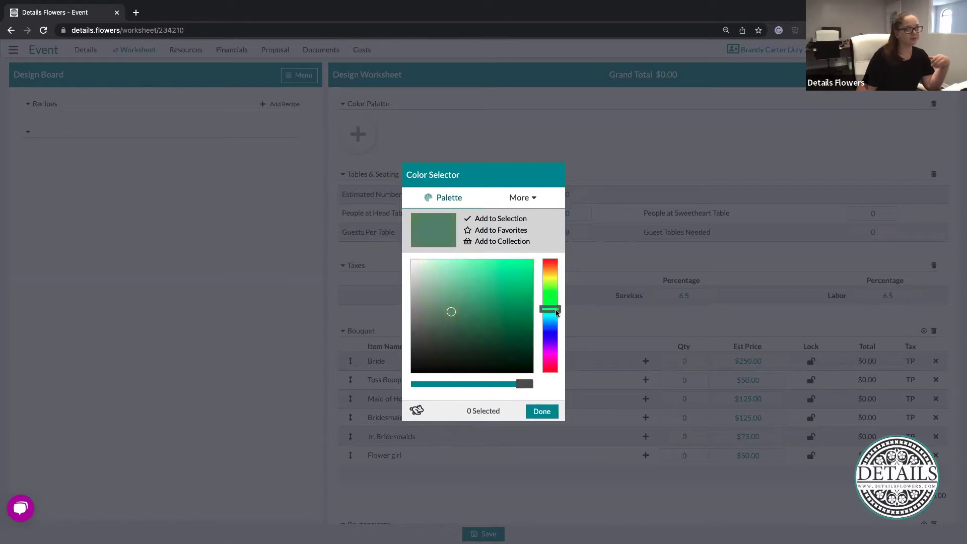
drag(451, 313, 477, 326)
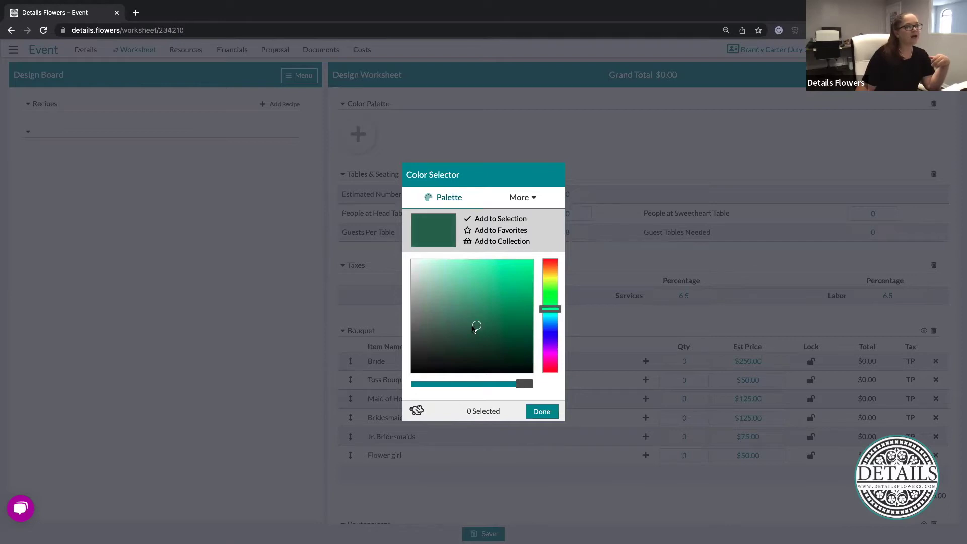
click(500, 221)
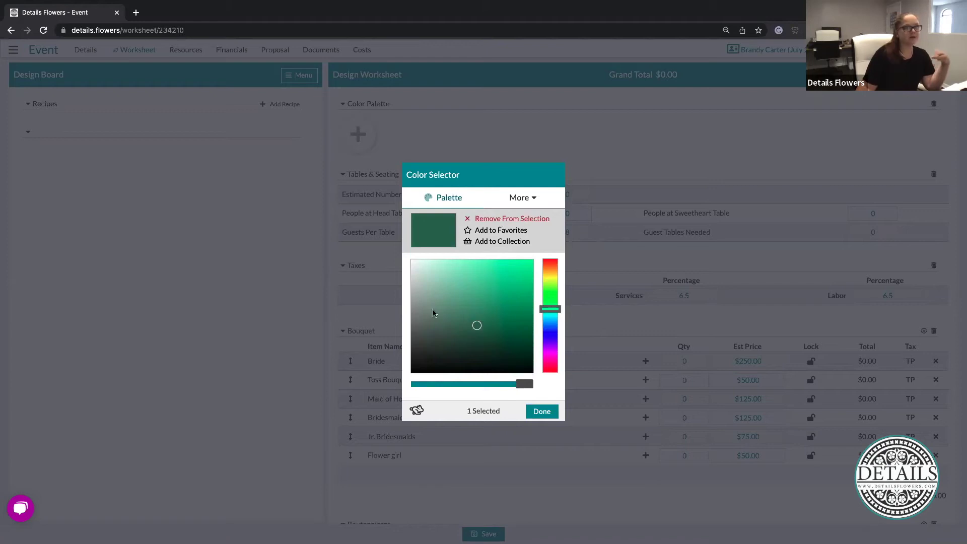
drag(477, 325, 441, 307)
click(513, 220)
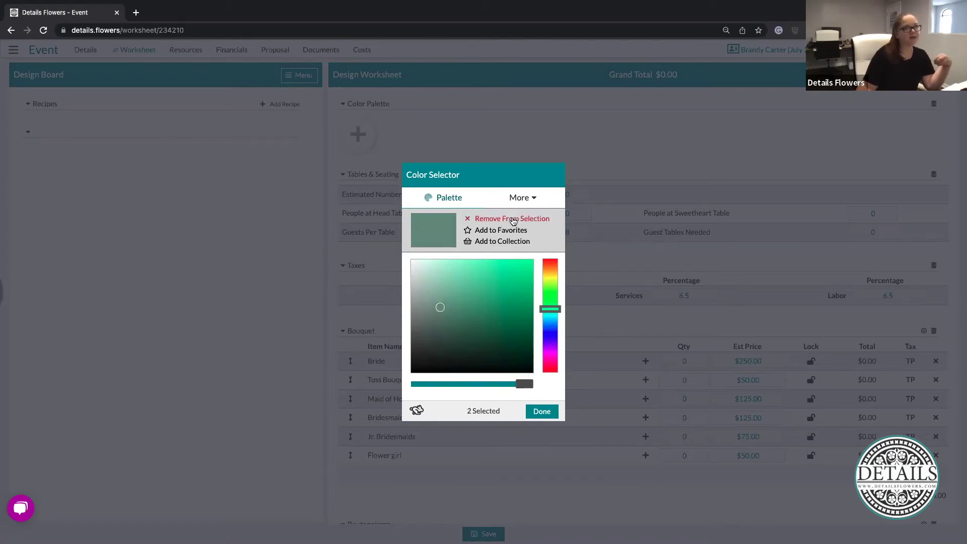
drag(440, 308, 403, 253)
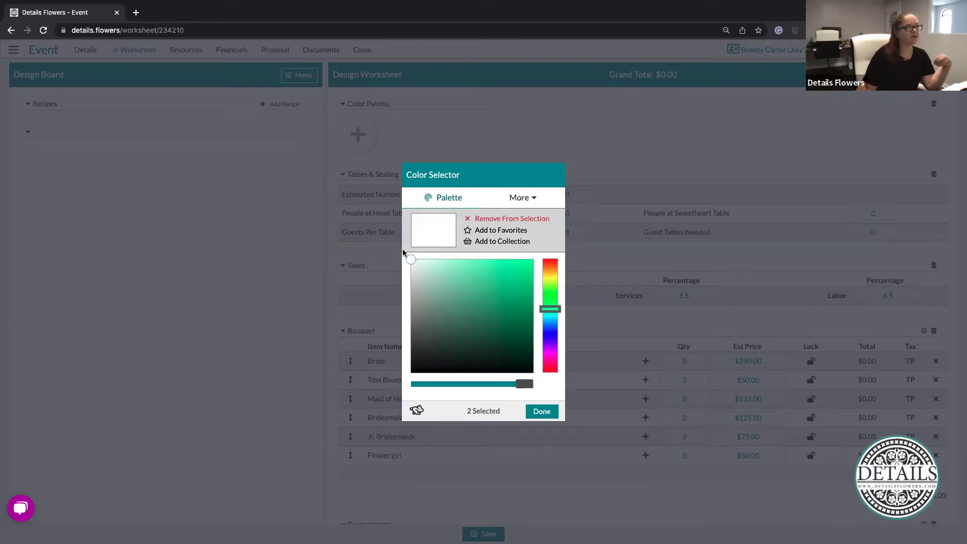
click(512, 219)
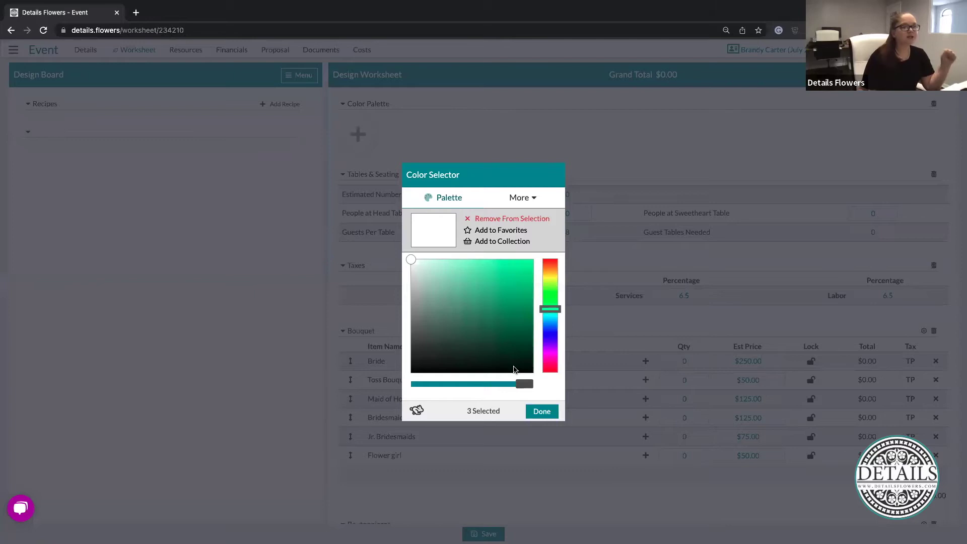
click(515, 200)
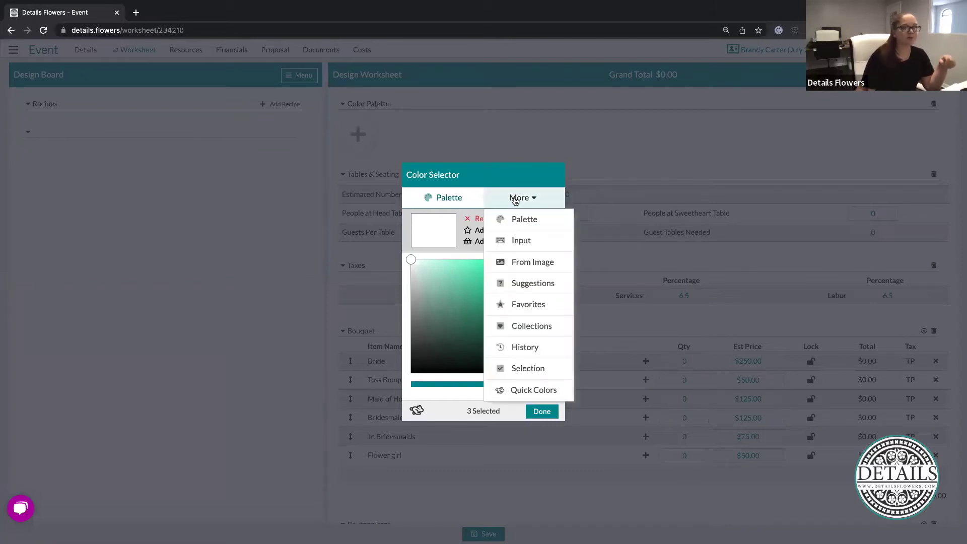
Look up the colour 'burgundy' by name, after first trying 'blush'
click(520, 242)
click(516, 279)
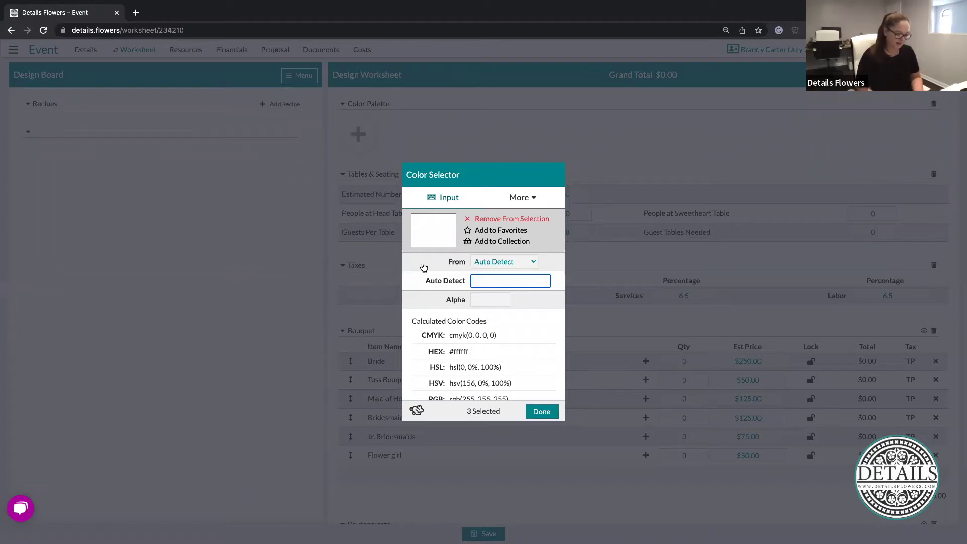
text(blush)
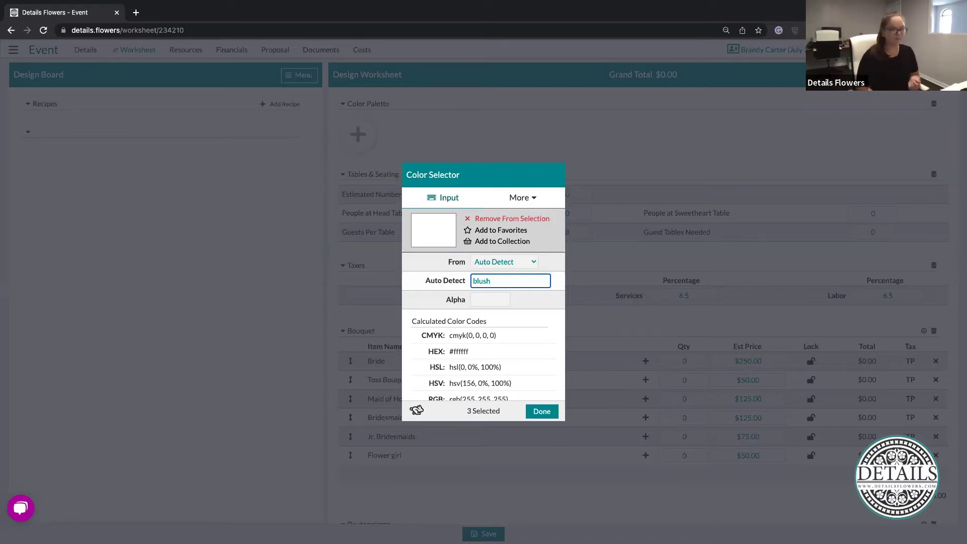
key(Return)
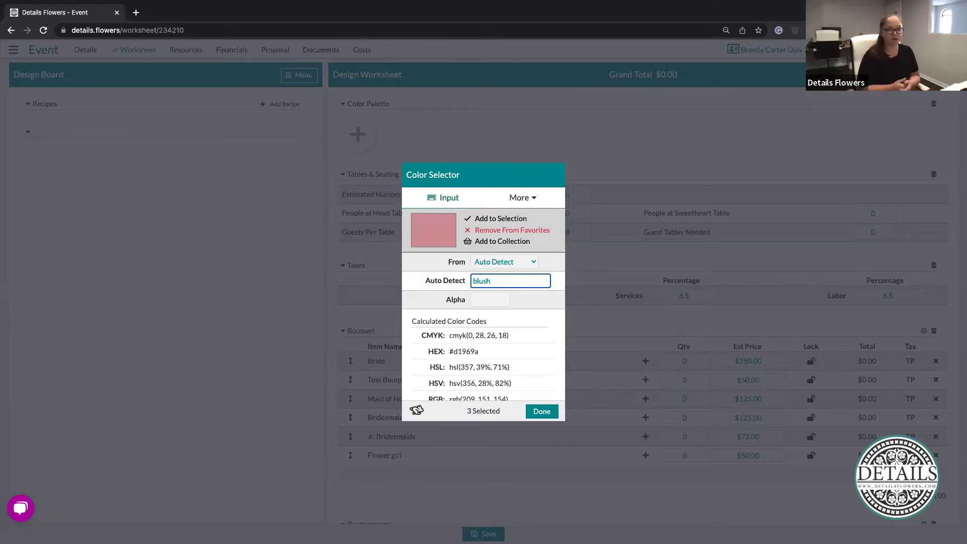
key(BackSpace)
key(BackSpace)
key(BackSpace)
key(BackSpace)
key(BackSpace)
text(b)
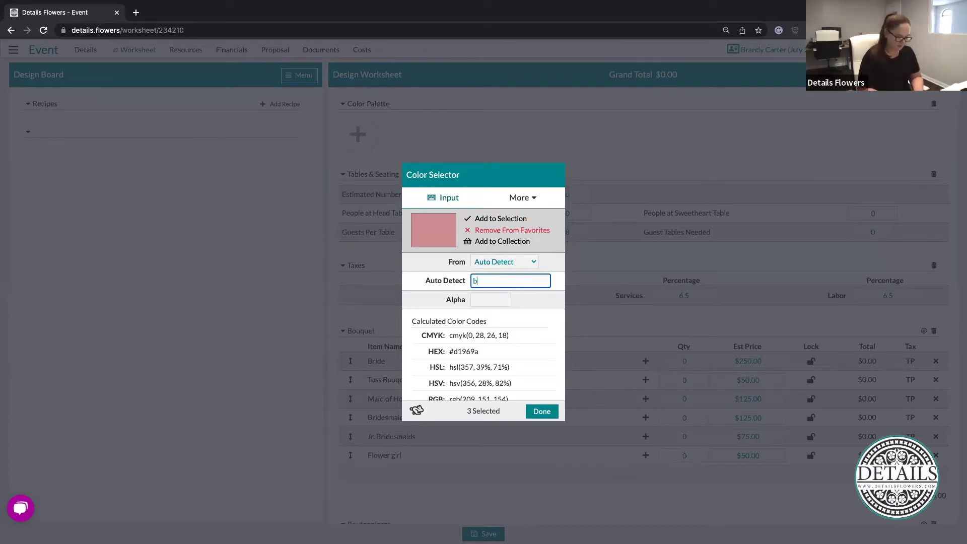
text(urgundy)
key(Return)
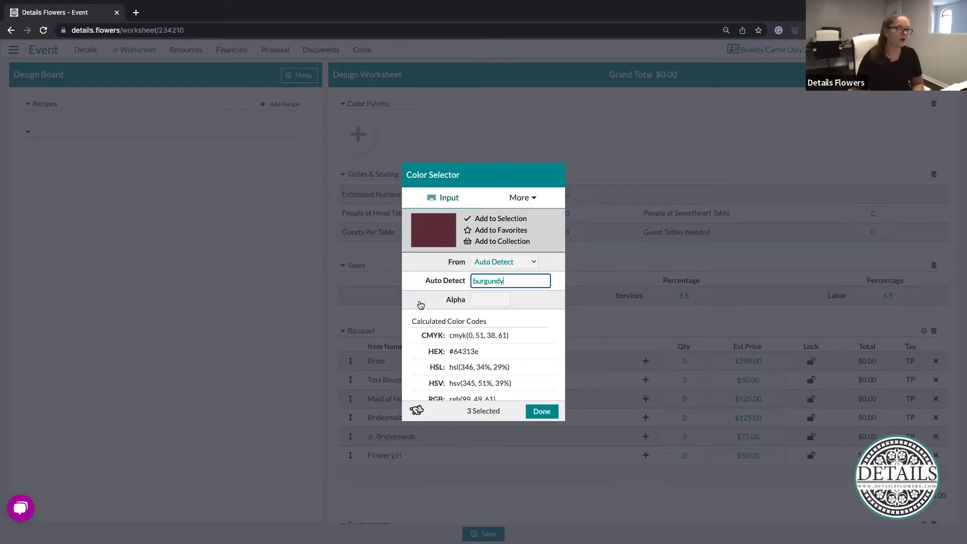
Change burgundy's alpha from 0.5 to 1 for full opacity
click(489, 301)
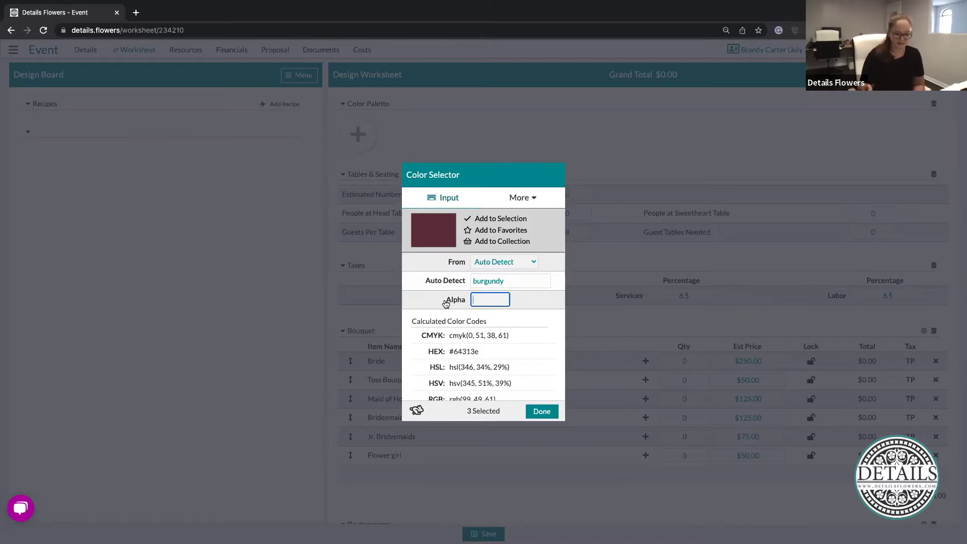
text(0.5)
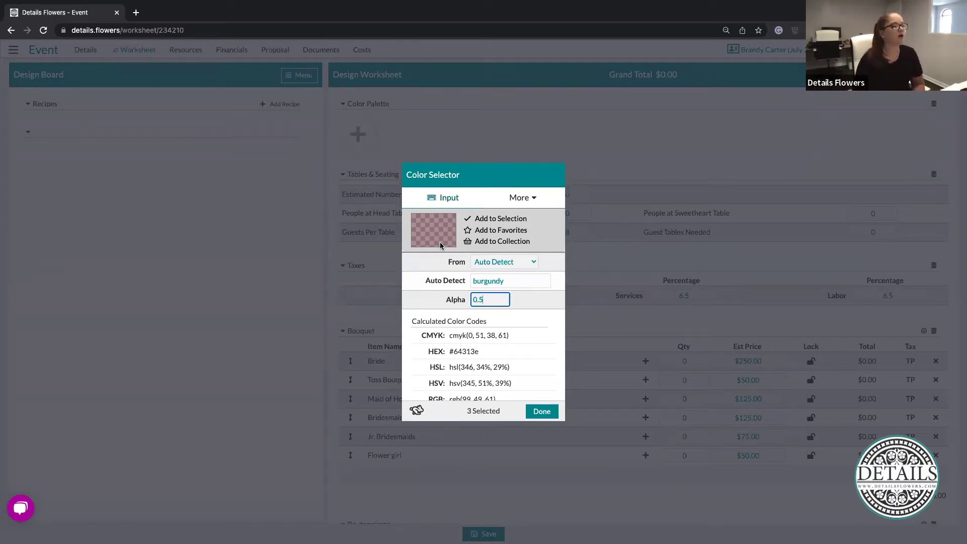
drag(487, 299, 463, 300)
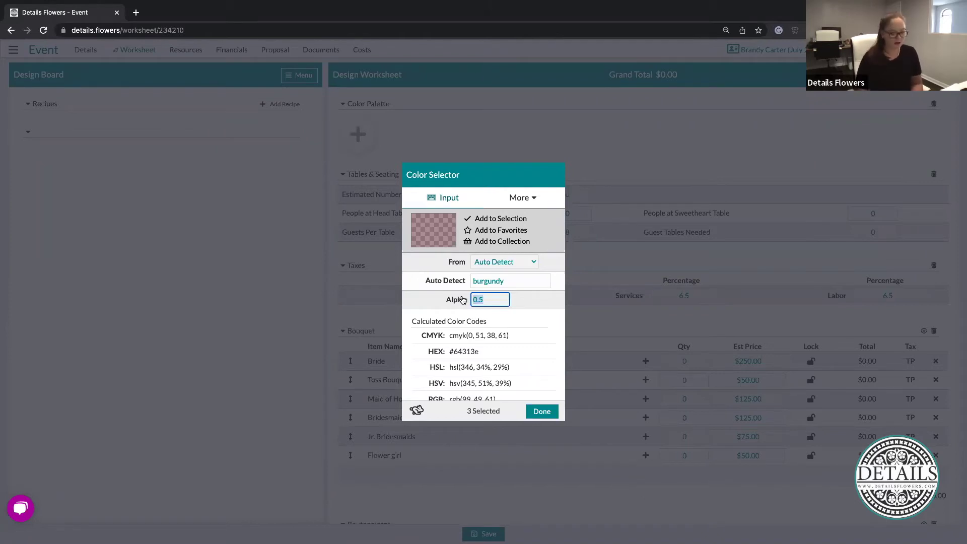
key(BackSpace)
text(1)
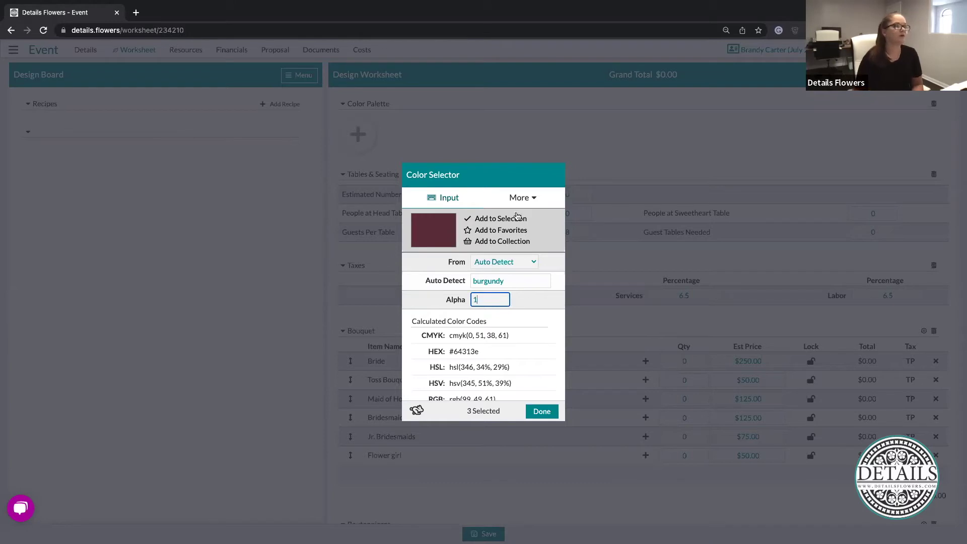
click(522, 198)
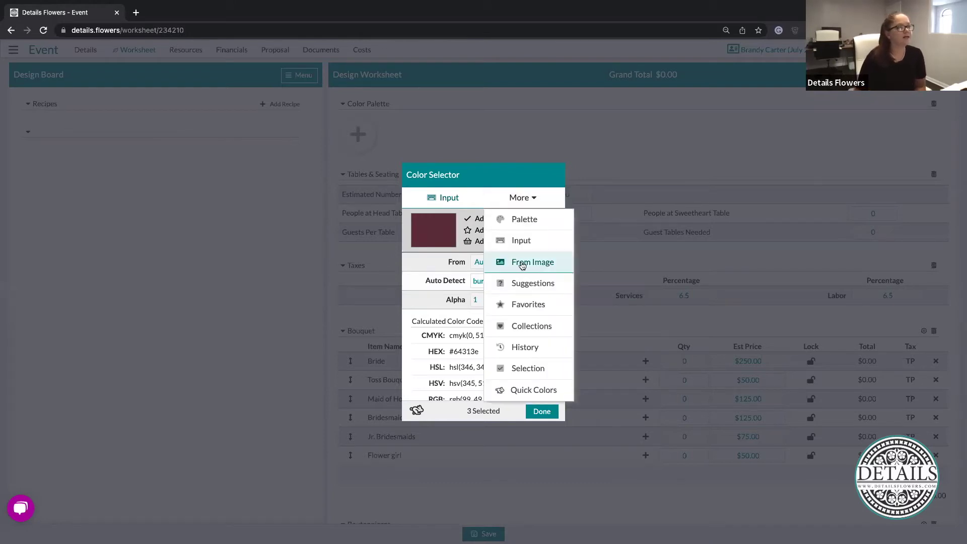
Sample a green and a grey-green from the wedding photo and add both to the selection
click(522, 264)
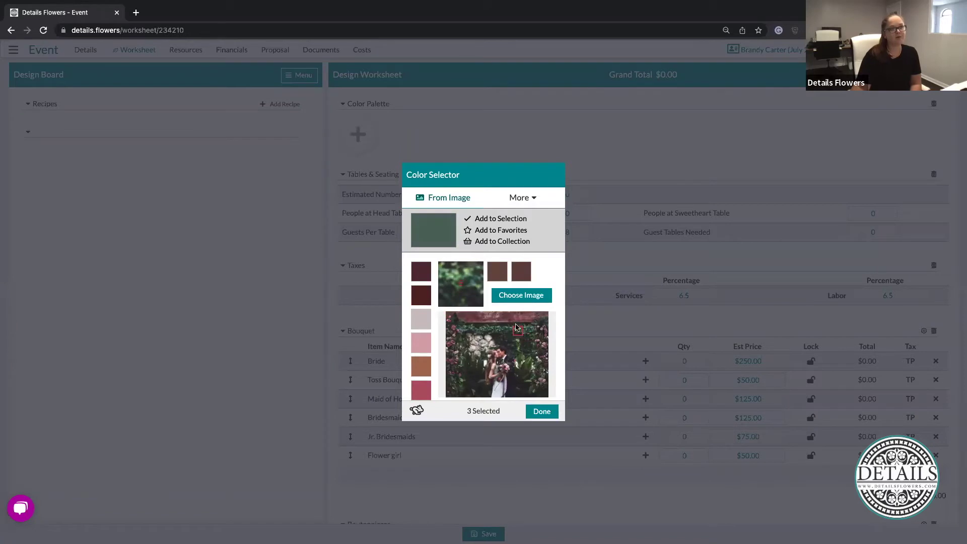
click(520, 220)
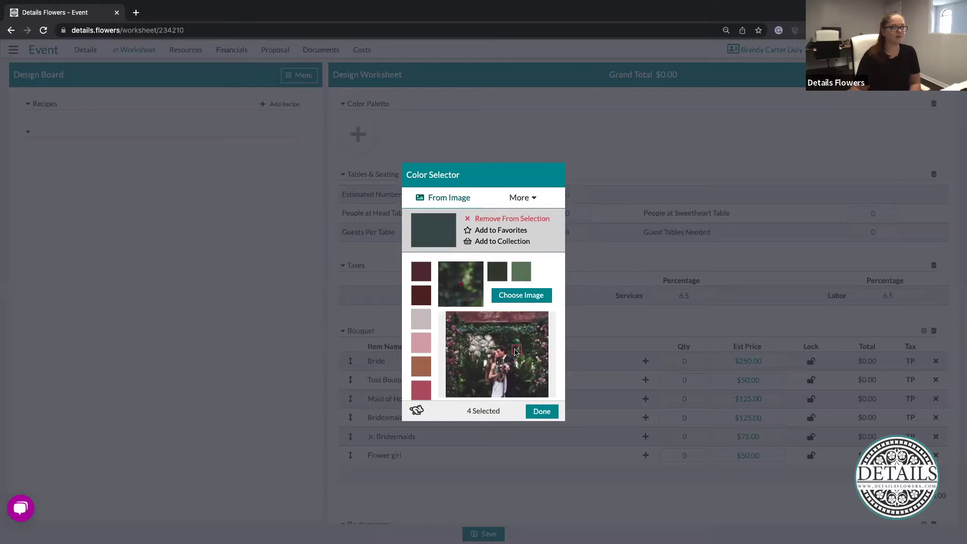
click(503, 218)
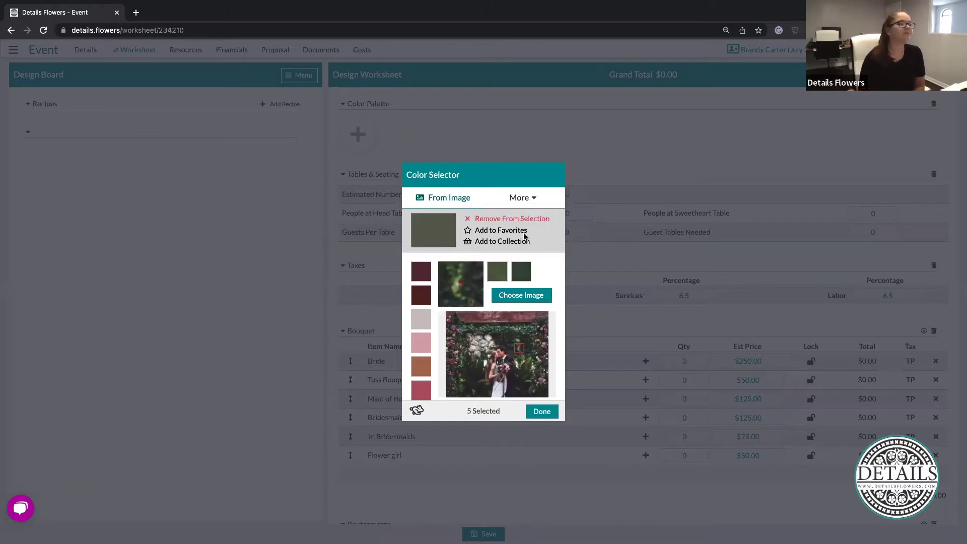
click(528, 198)
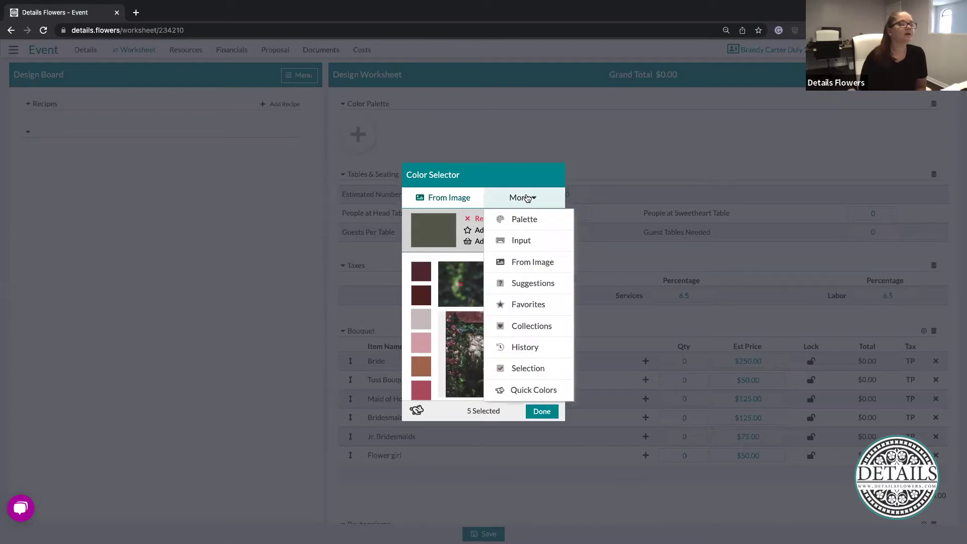
Browse the Suggestions and photo picking modes, previewing the pink from the photo
click(537, 285)
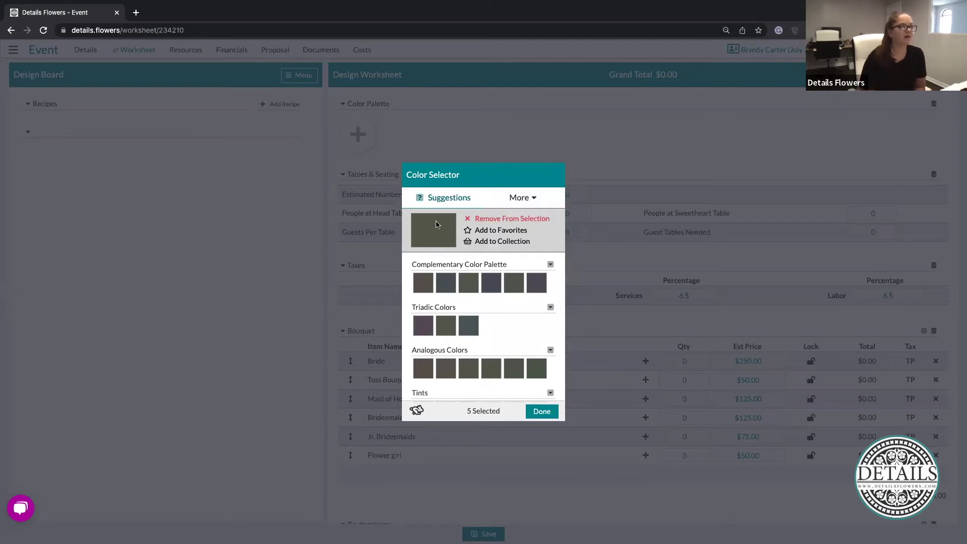
click(528, 198)
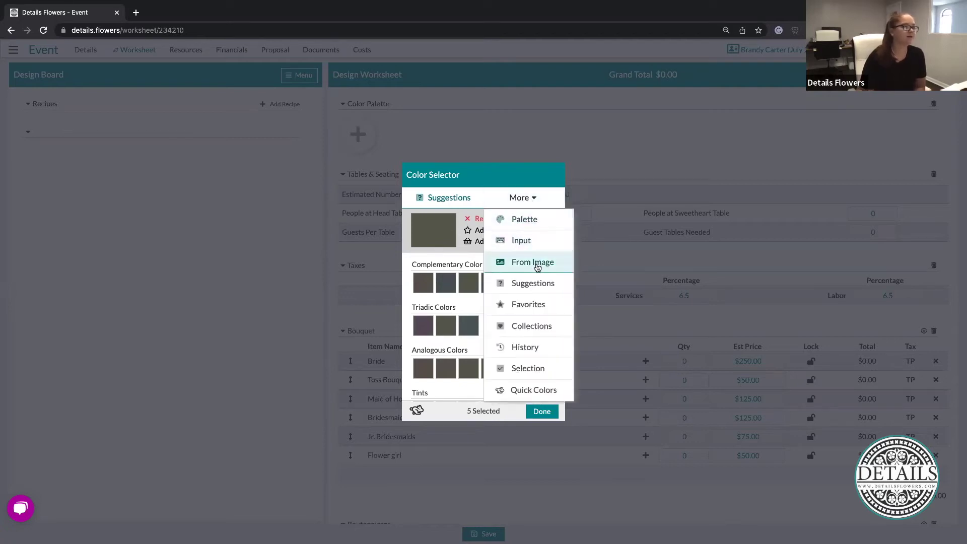
click(534, 262)
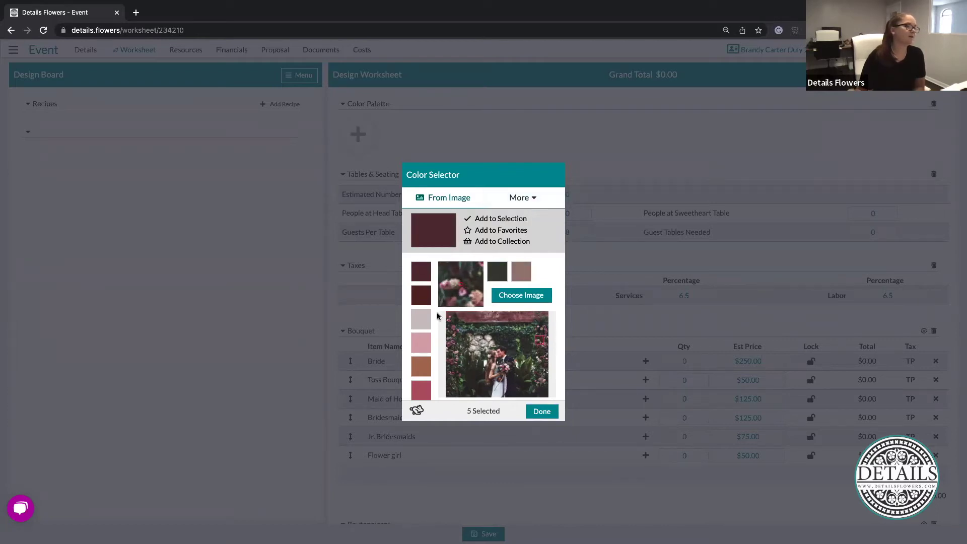
click(419, 343)
click(558, 204)
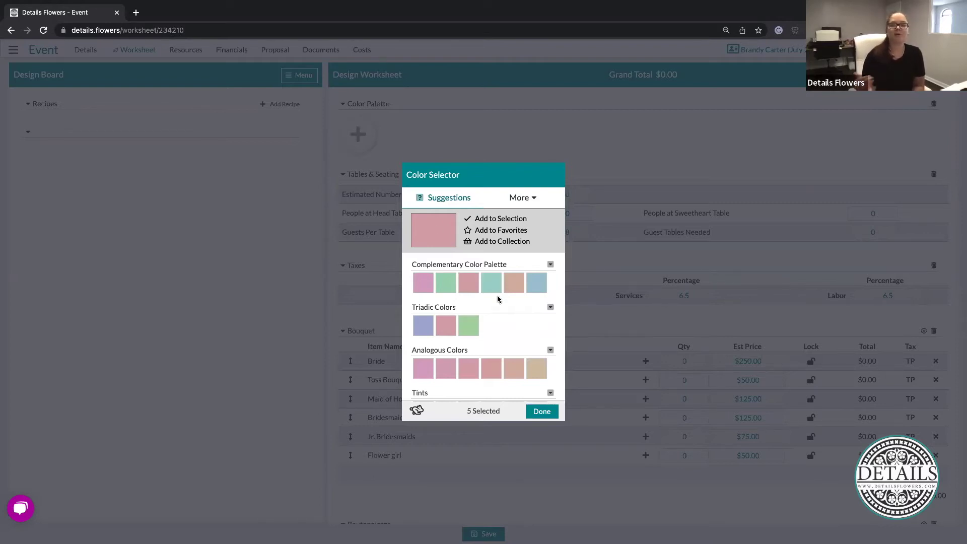
Add the deep pink tint from the suggestions to the selection, making six colours
scroll(512, 314, down, 4)
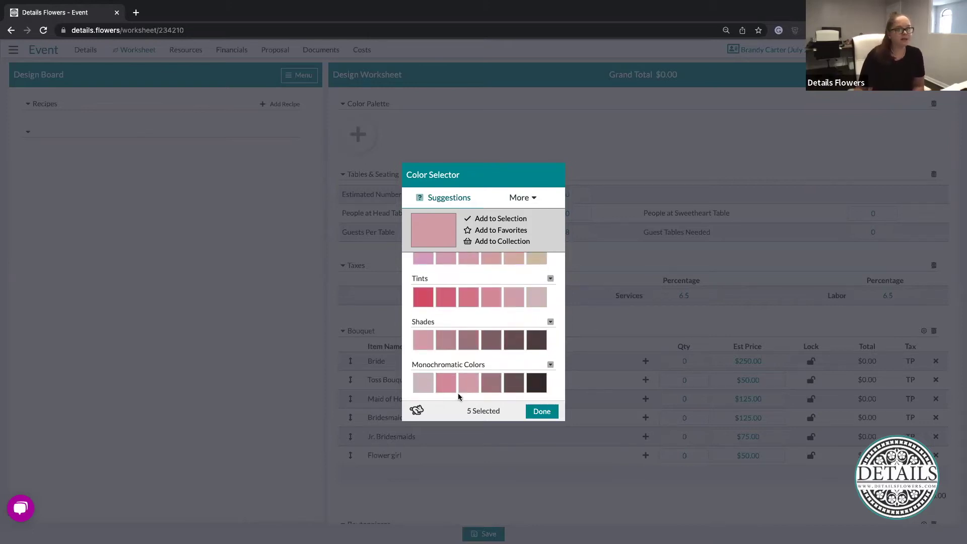
click(424, 302)
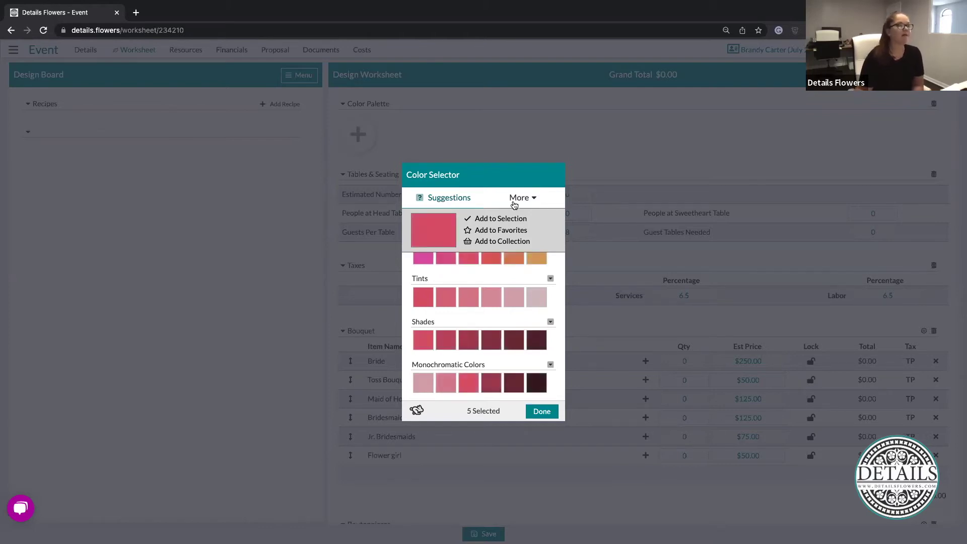
click(507, 218)
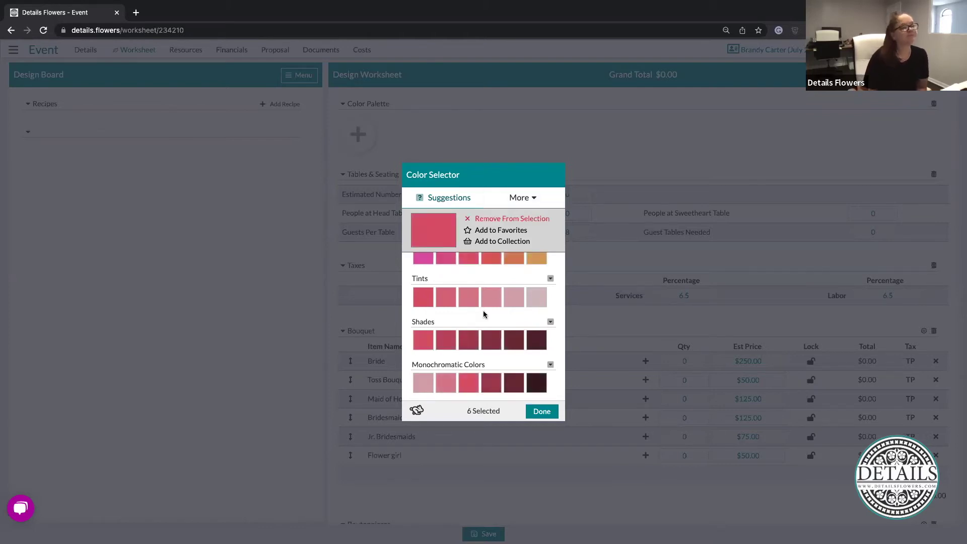
Preview a green from the complementary palette and show its options
scroll(483, 310, up, 4)
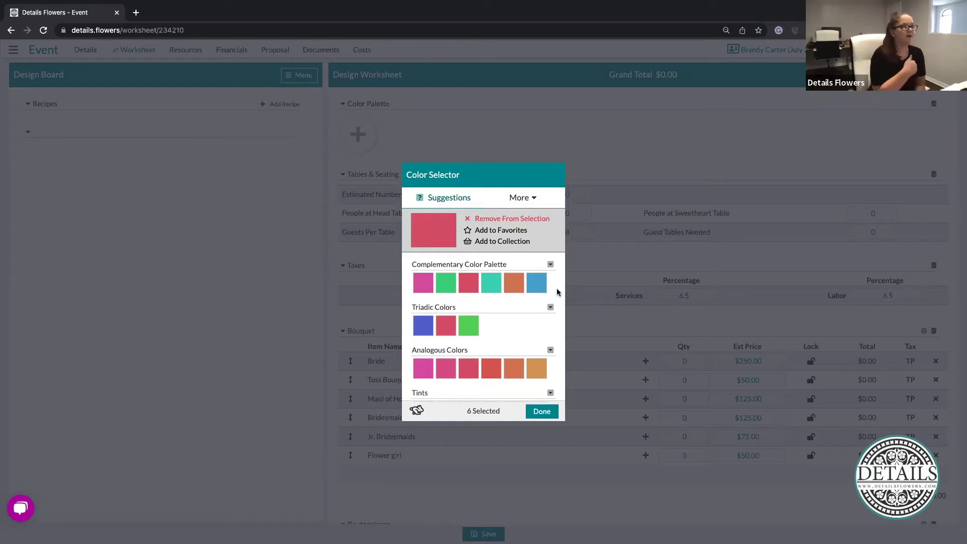
click(448, 283)
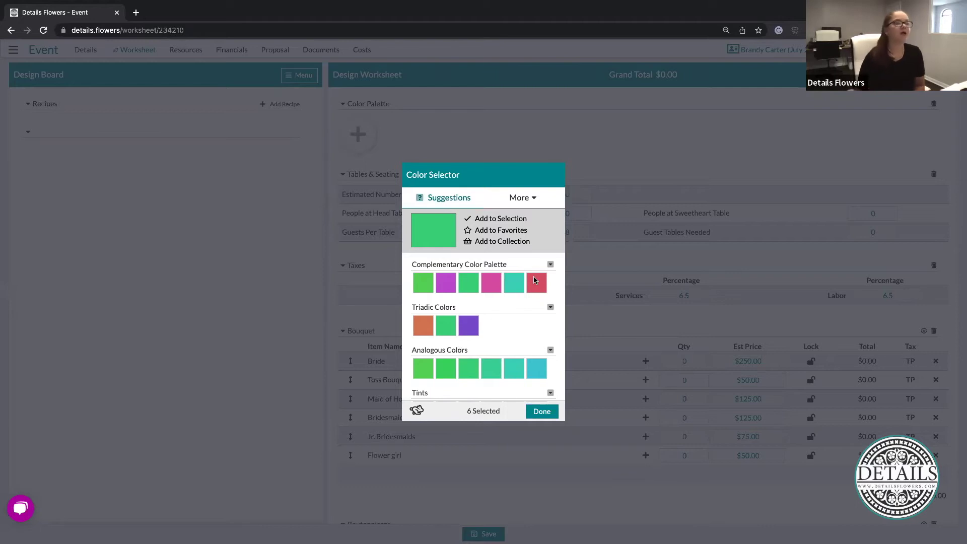
click(550, 265)
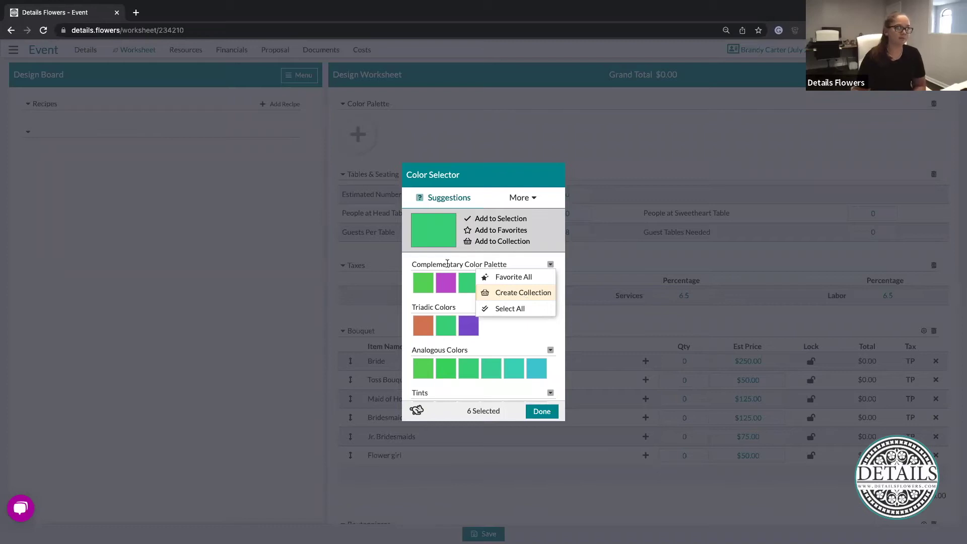
click(521, 198)
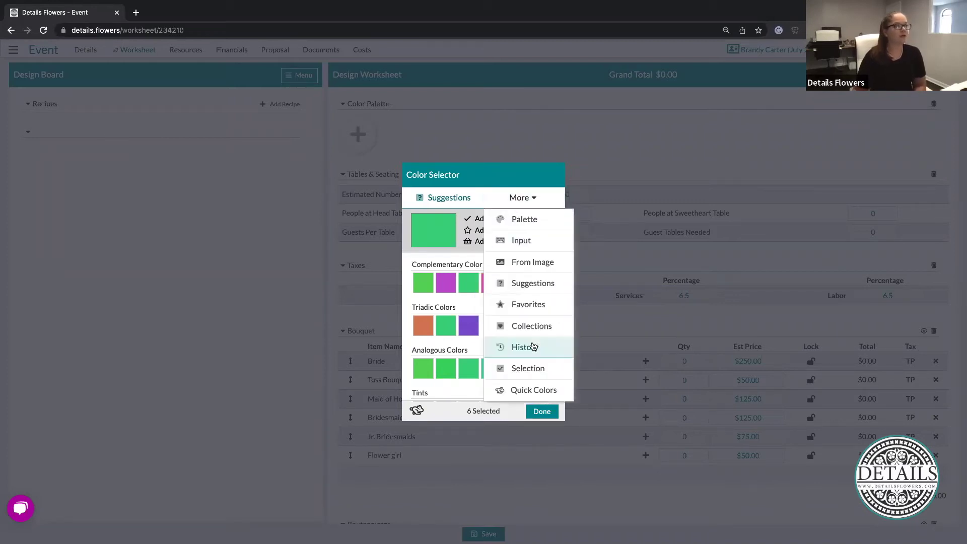
Add the bright green to Favorites
click(533, 305)
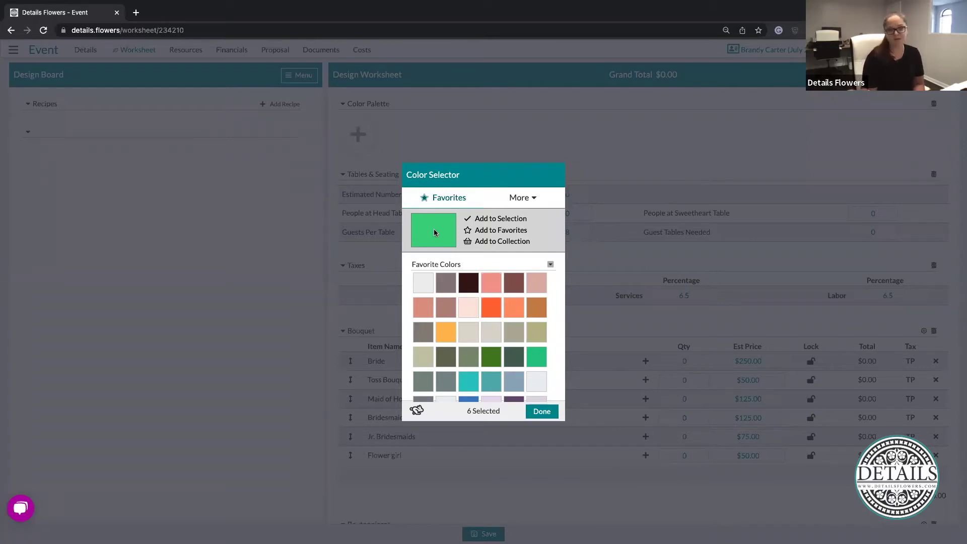
click(535, 198)
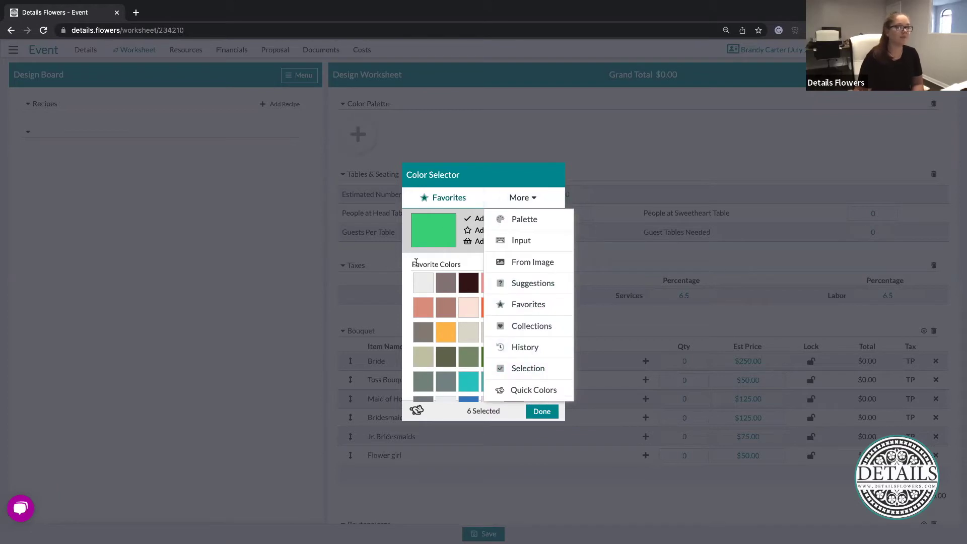
click(423, 258)
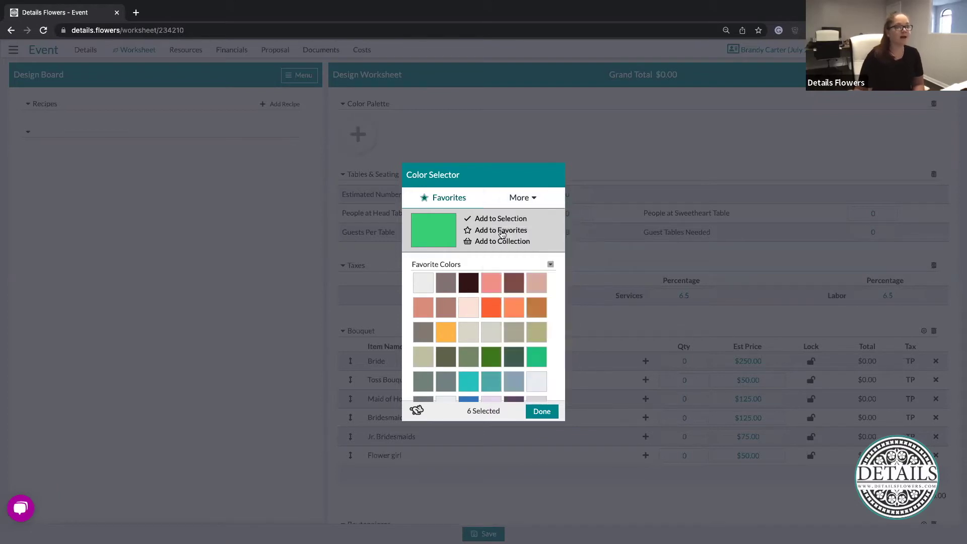
click(502, 232)
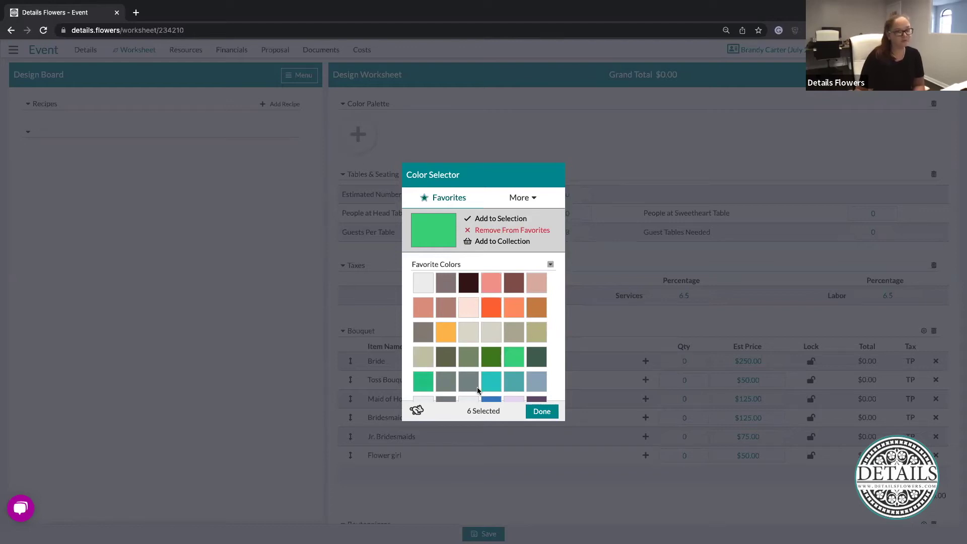
Switch the Color Selector to Collections to list the saved colour collections
scroll(477, 386, down, 3)
scroll(477, 387, up, 3)
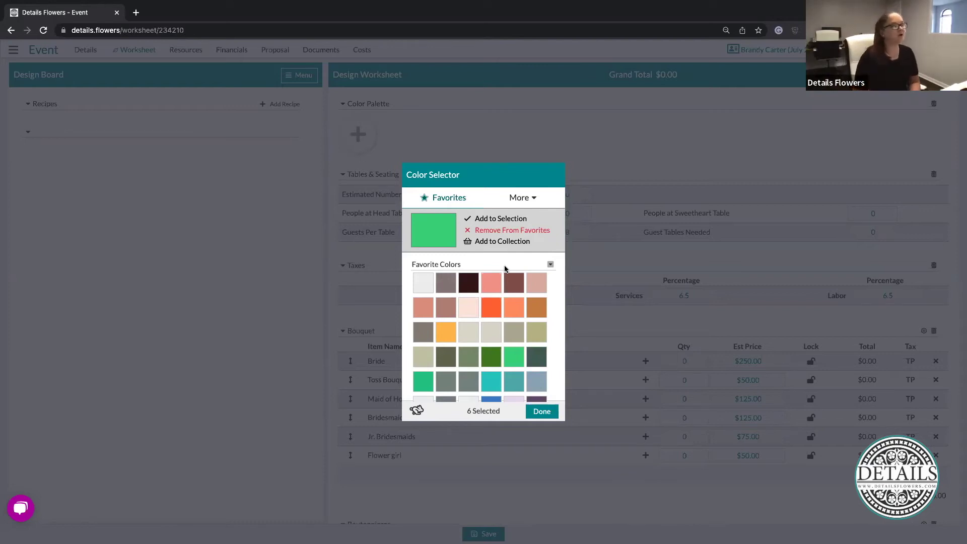
click(528, 200)
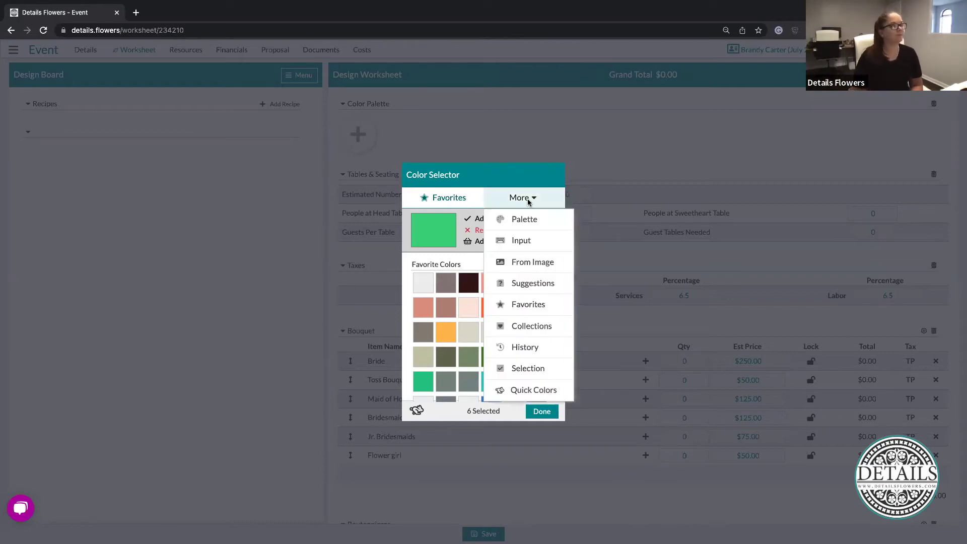
click(534, 332)
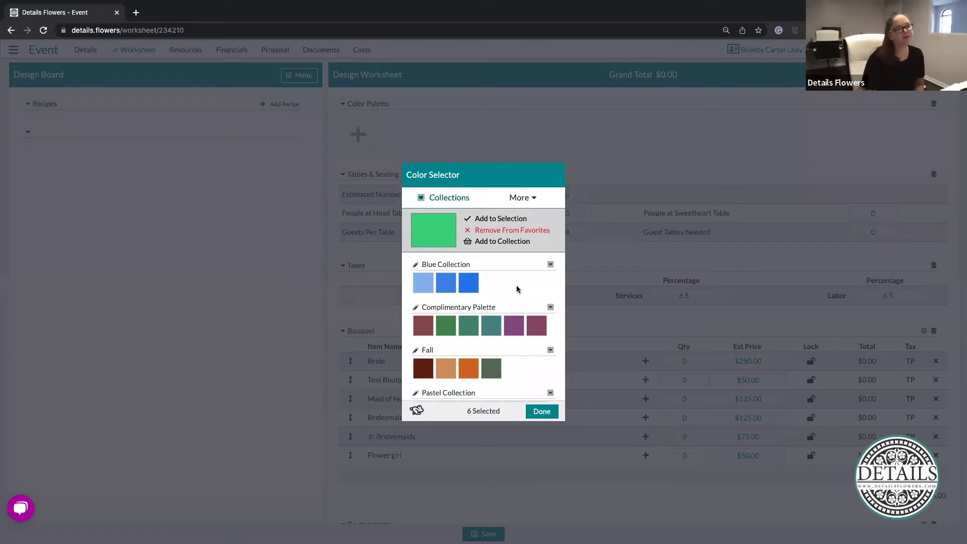
scroll(516, 289, down, 3)
scroll(517, 289, down, 6)
scroll(517, 289, down, 4)
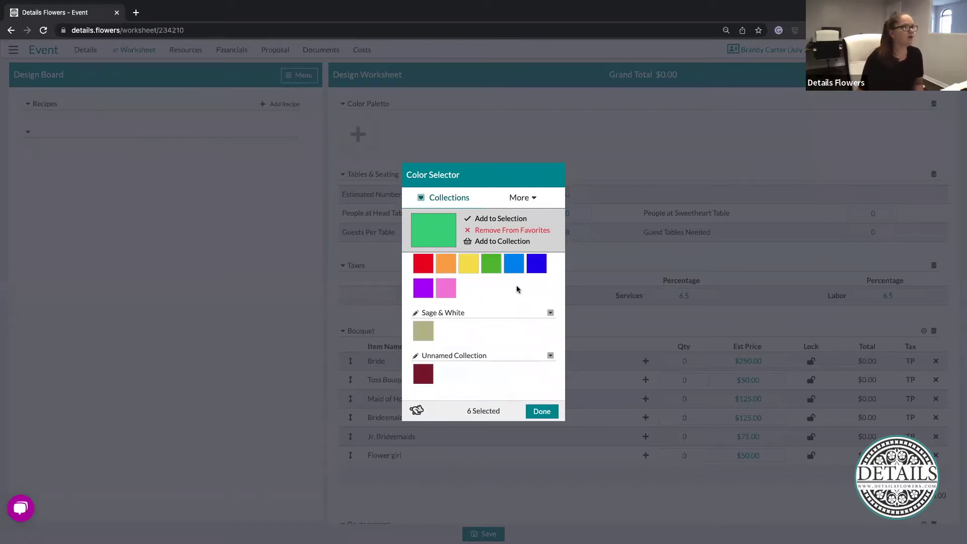
scroll(516, 289, up, 12)
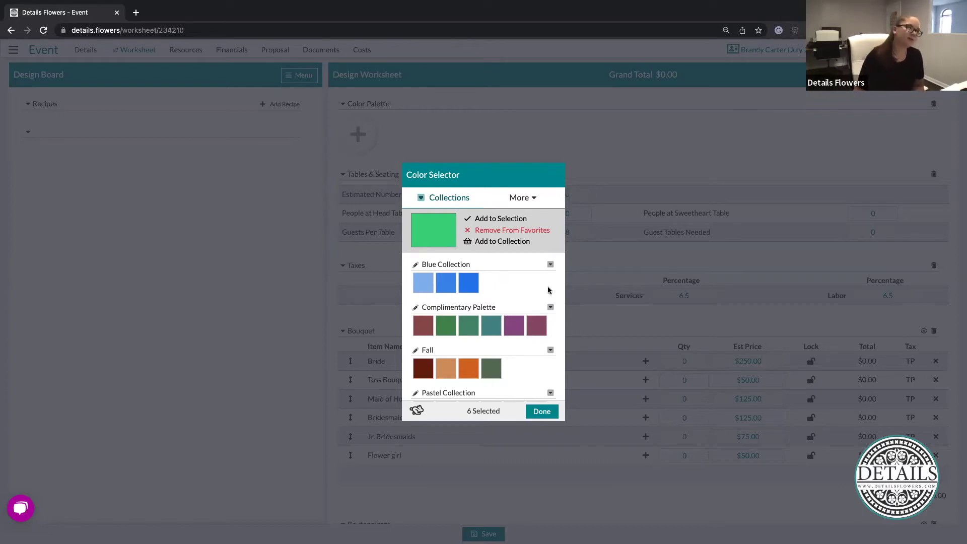
click(550, 265)
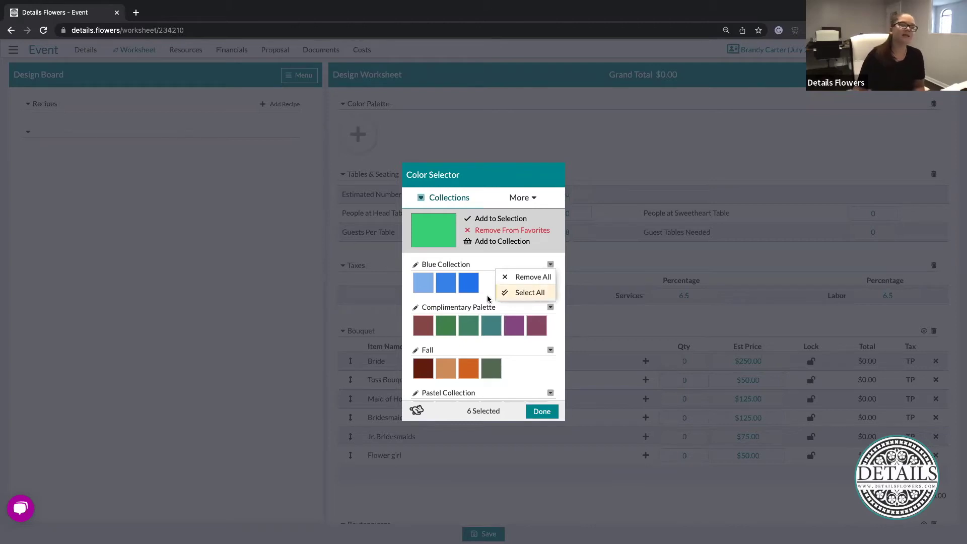
click(519, 198)
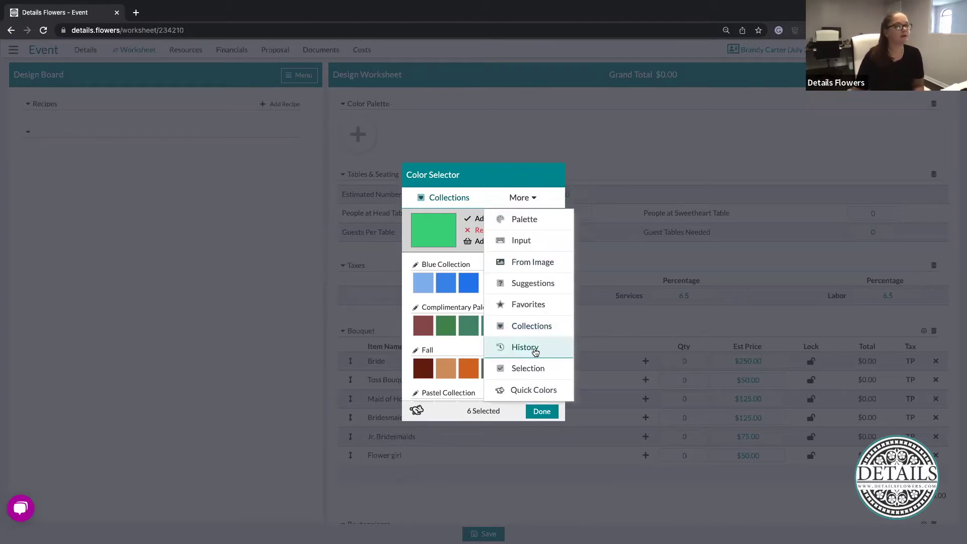
Switch the Color Selector to the History view of previously used colours
click(535, 347)
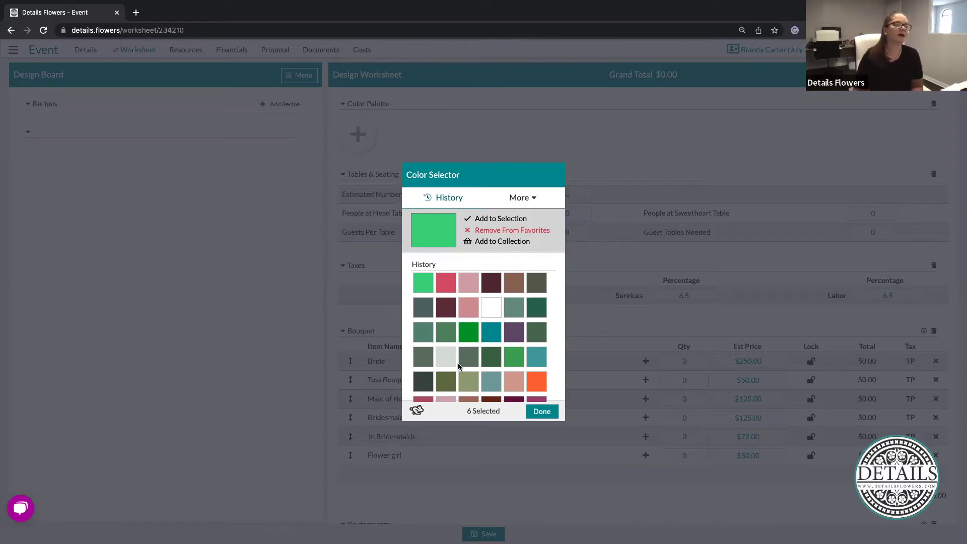
click(522, 198)
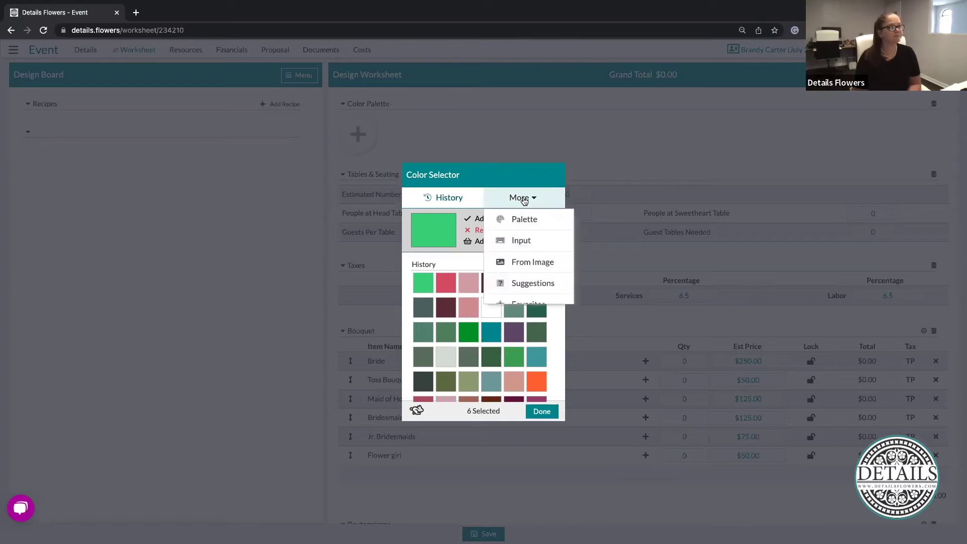
Remove the olive-grey and deep pink from the selection, keeping four colours, and finish
click(526, 373)
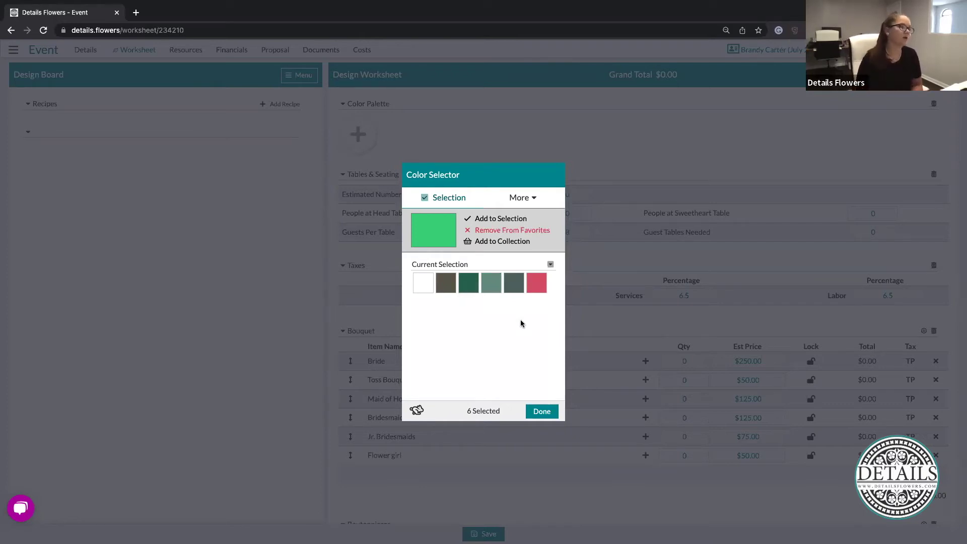
click(450, 285)
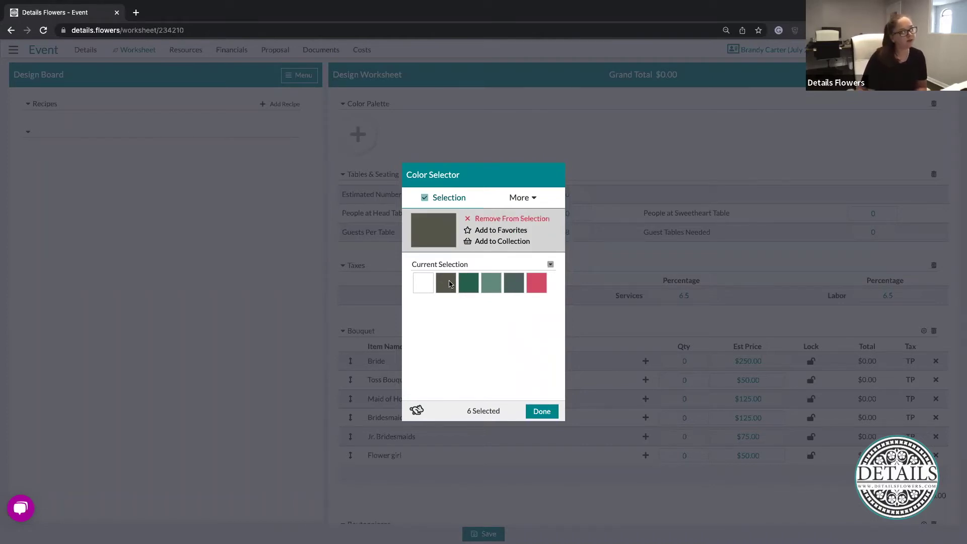
click(508, 219)
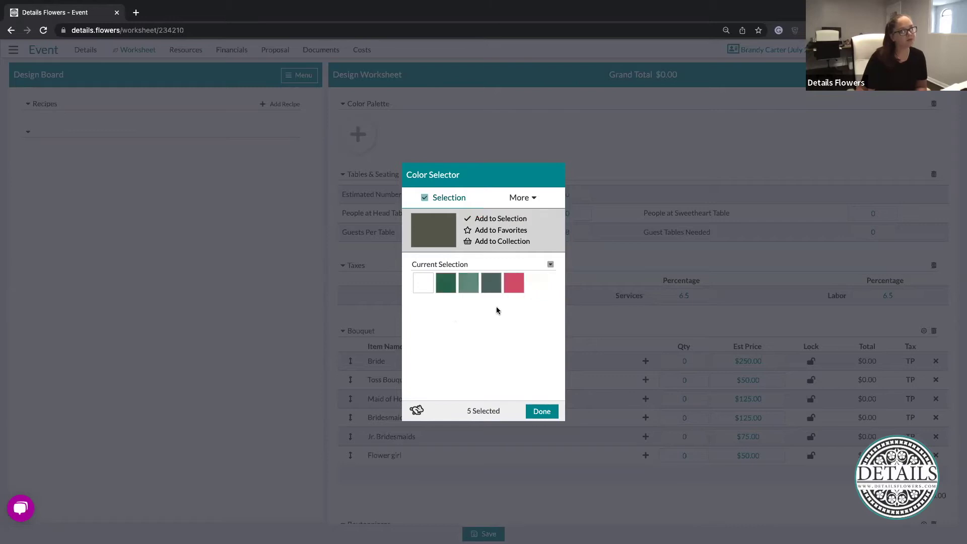
click(514, 283)
click(510, 220)
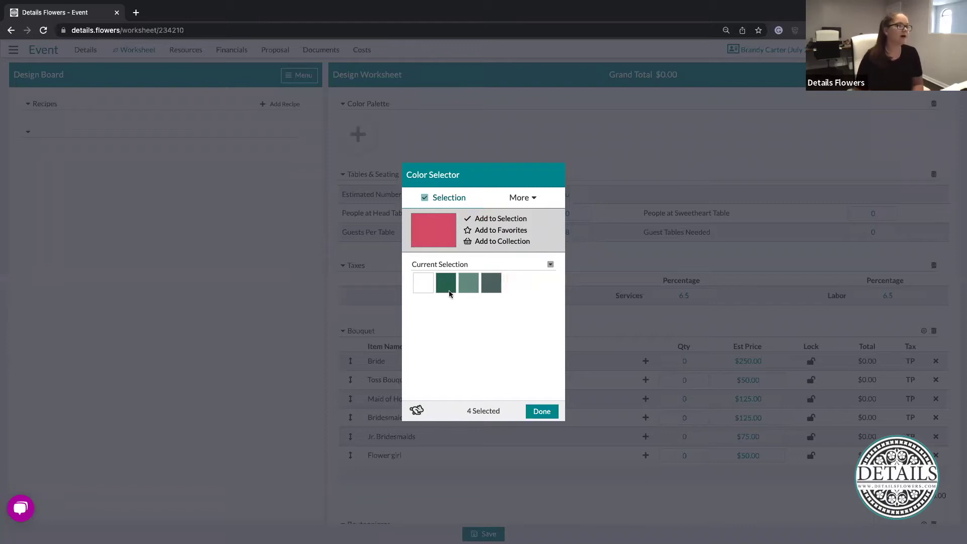
click(553, 412)
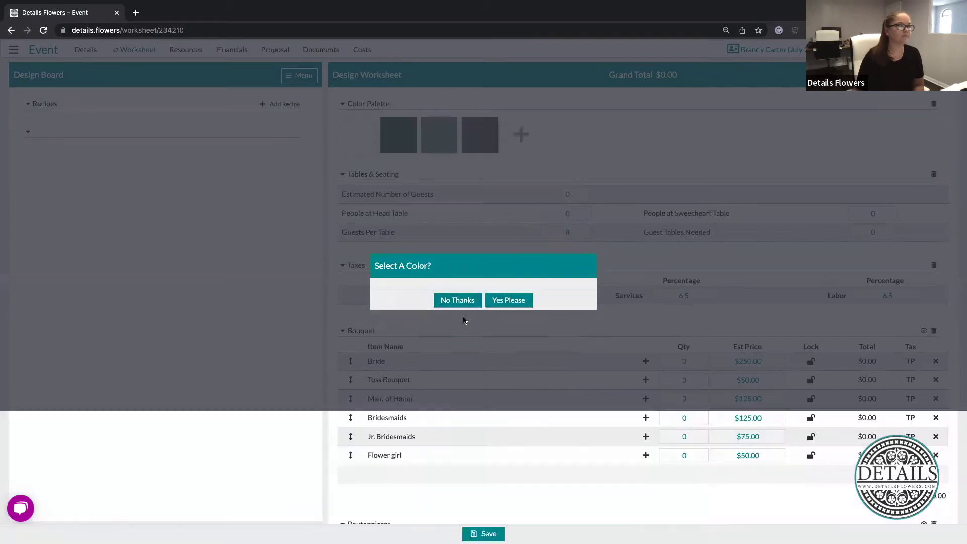
Decline picking another colour and delete the dark grey-green swatch from the Color Palette
click(463, 320)
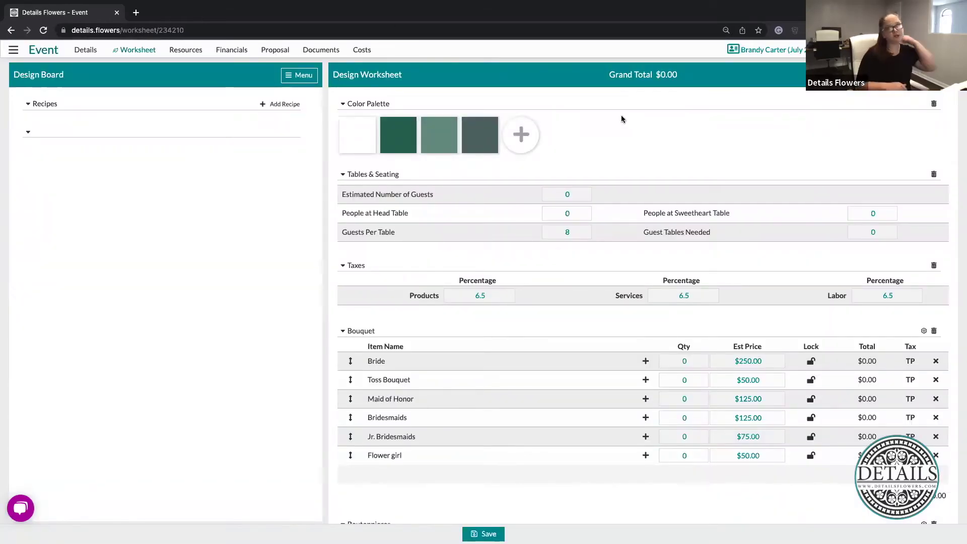
mouse_move(486, 125)
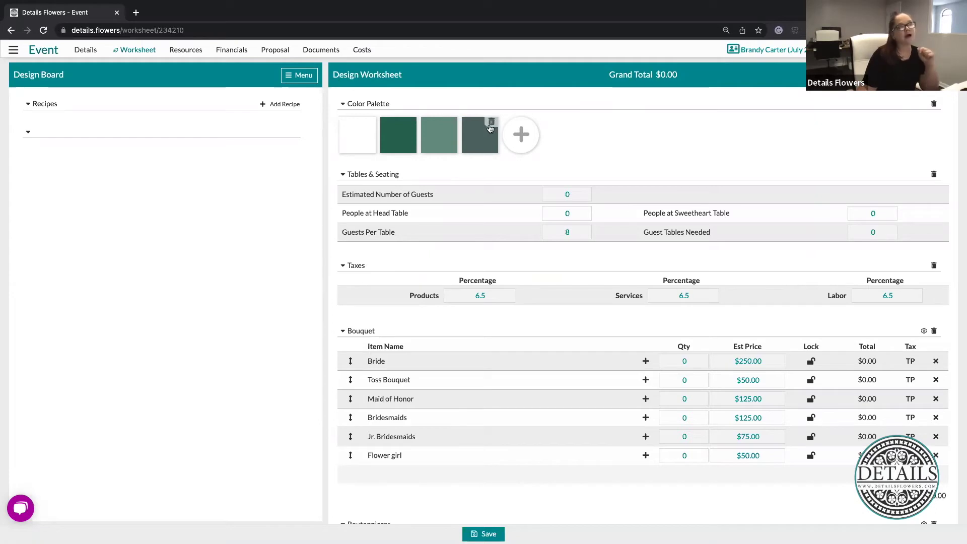
click(492, 124)
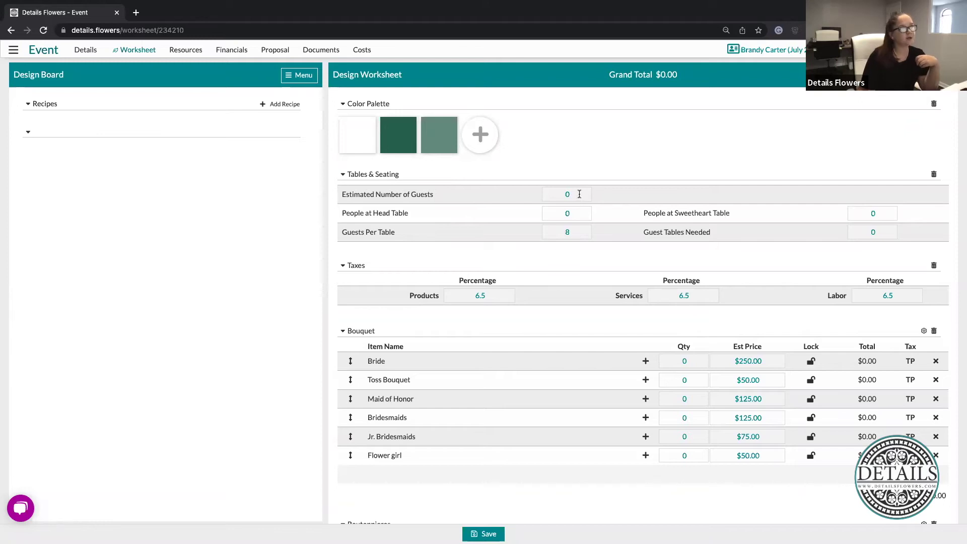
Enter 200 estimated guests and 6 people at the head table
click(579, 194)
text(200)
click(689, 165)
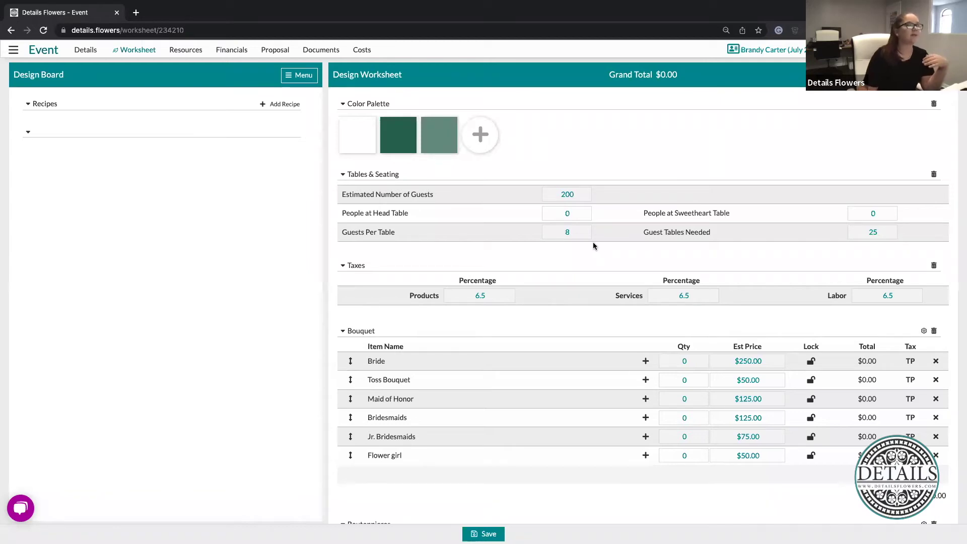
click(579, 214)
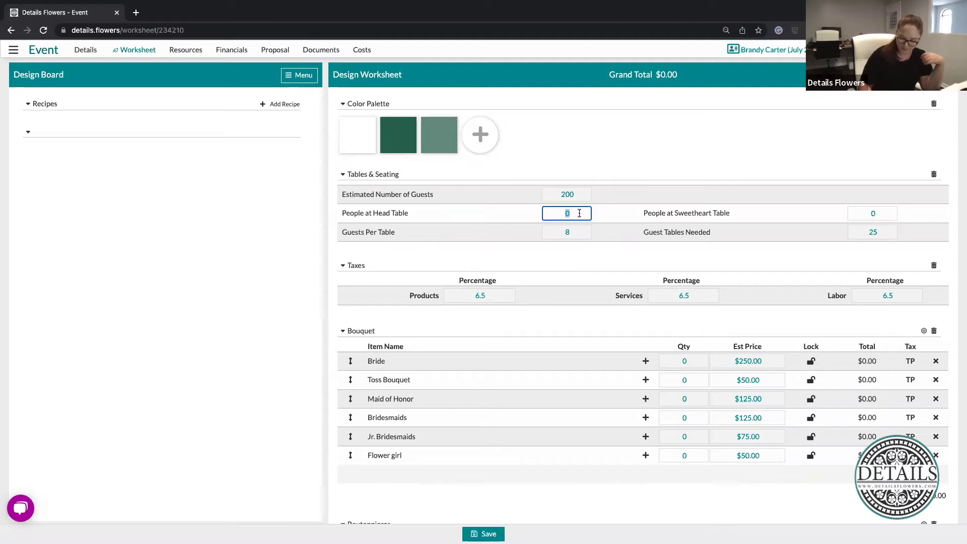
text(6)
click(686, 148)
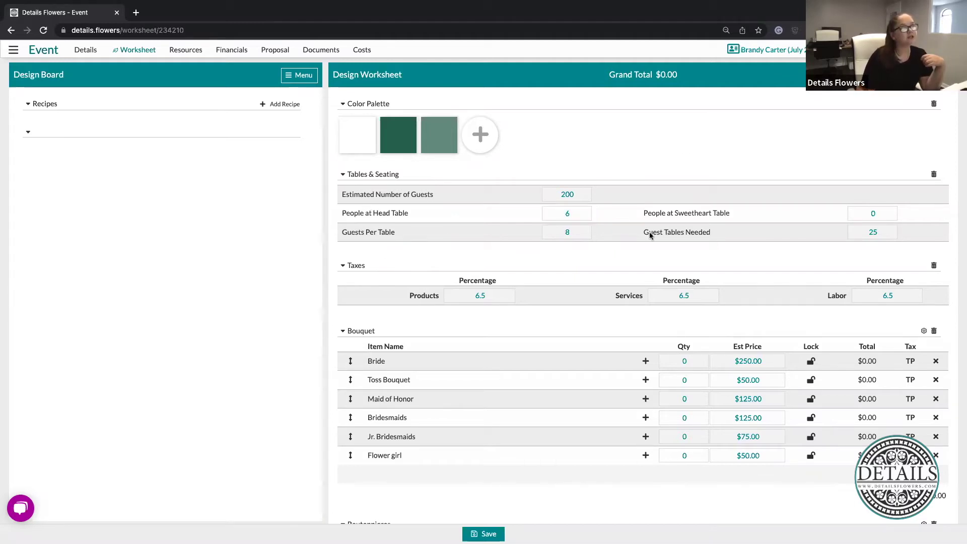
Keep 8 guests per table and 25 tables, then bring up Save As with Ctrl+S
click(576, 234)
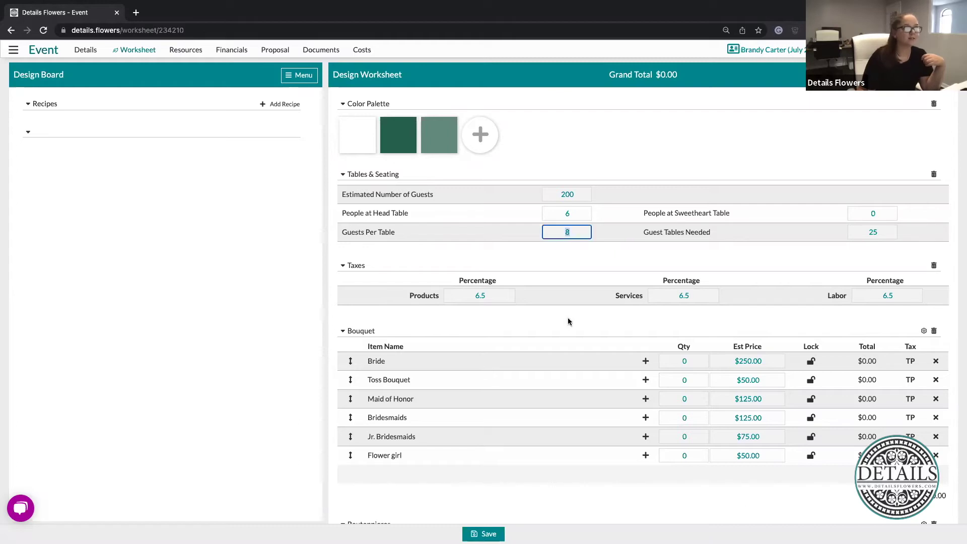
click(889, 249)
click(877, 232)
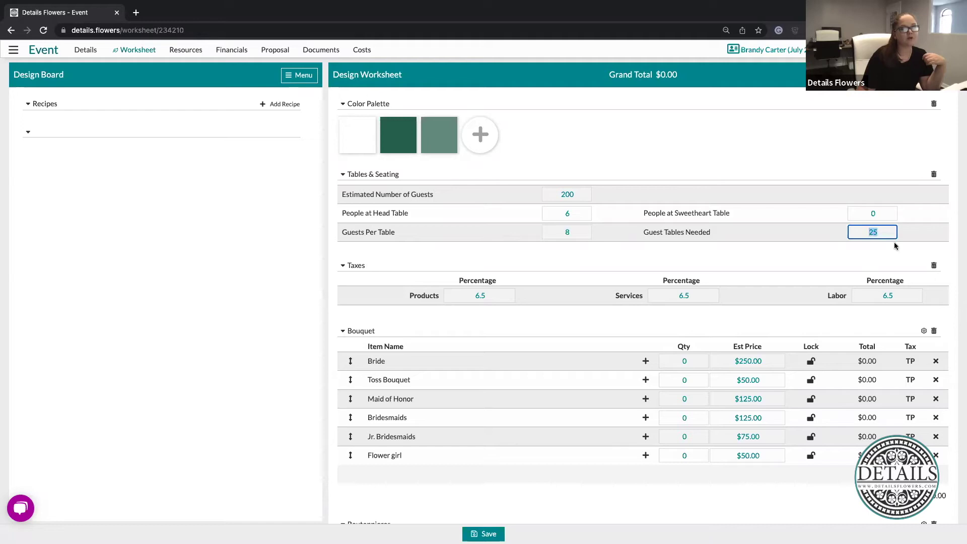
click(514, 283)
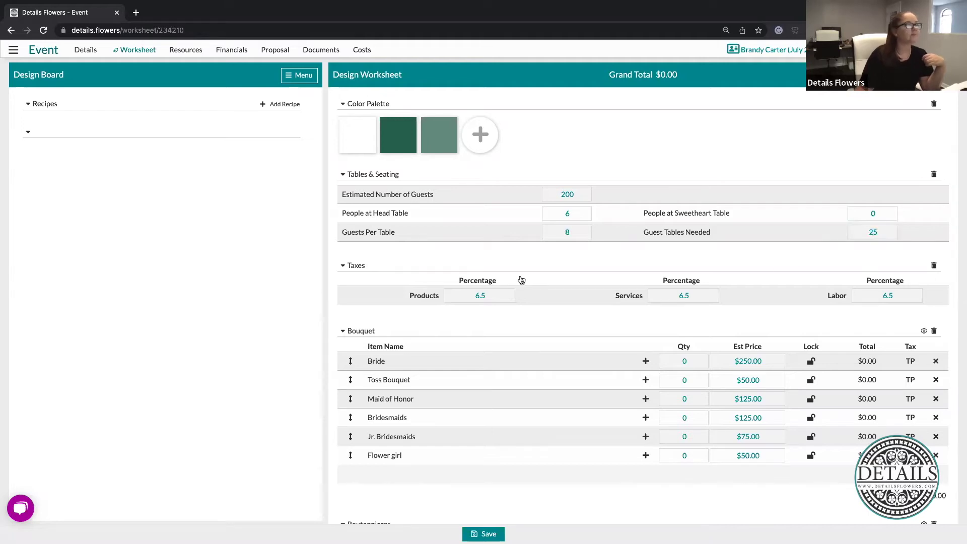
scroll(522, 280, down, 4)
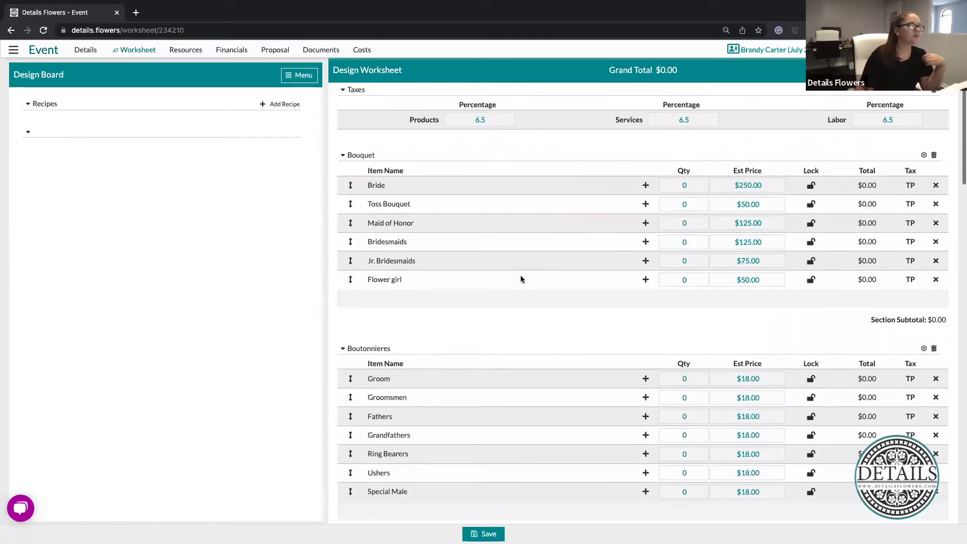
scroll(522, 279, down, 4)
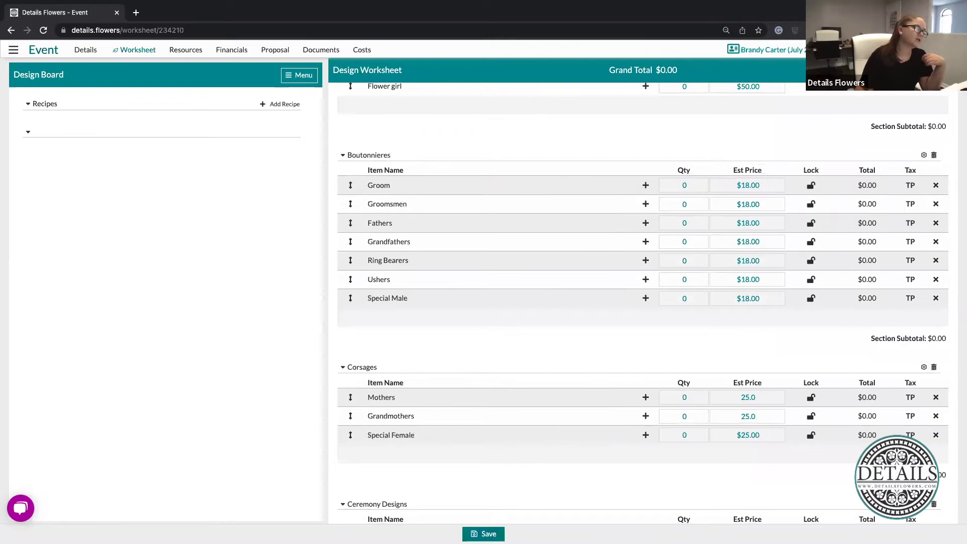
key(ctrl+s)
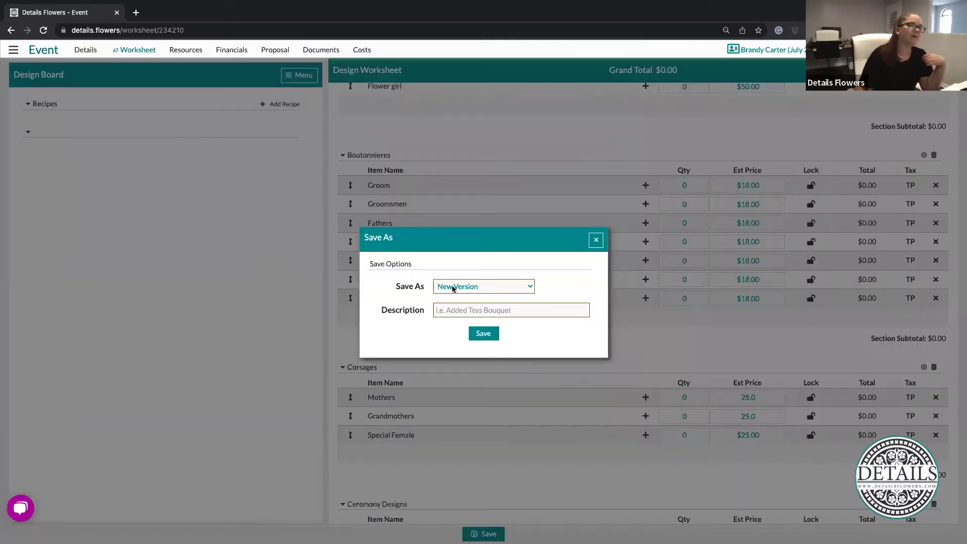
Save the worksheet as a New Version with the description 'First Draft'
click(480, 310)
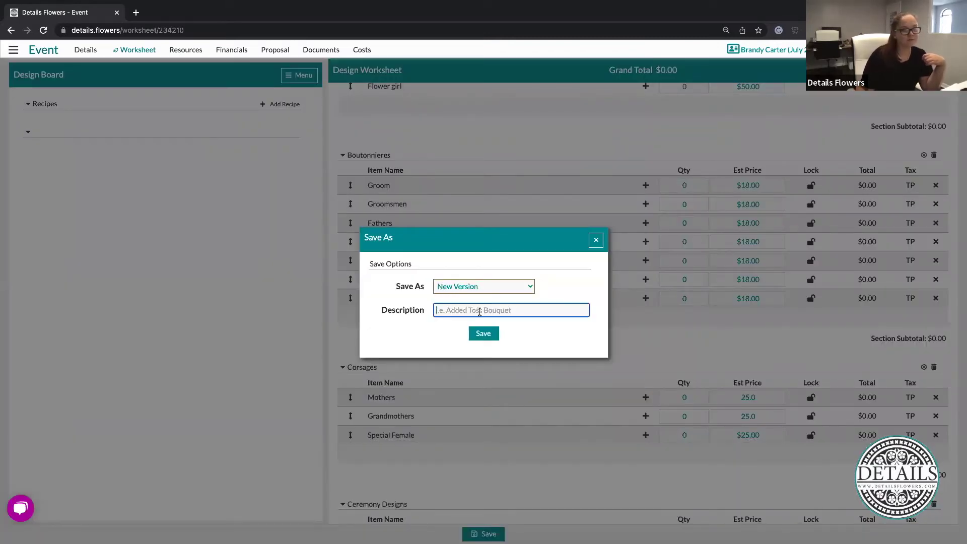
text(First)
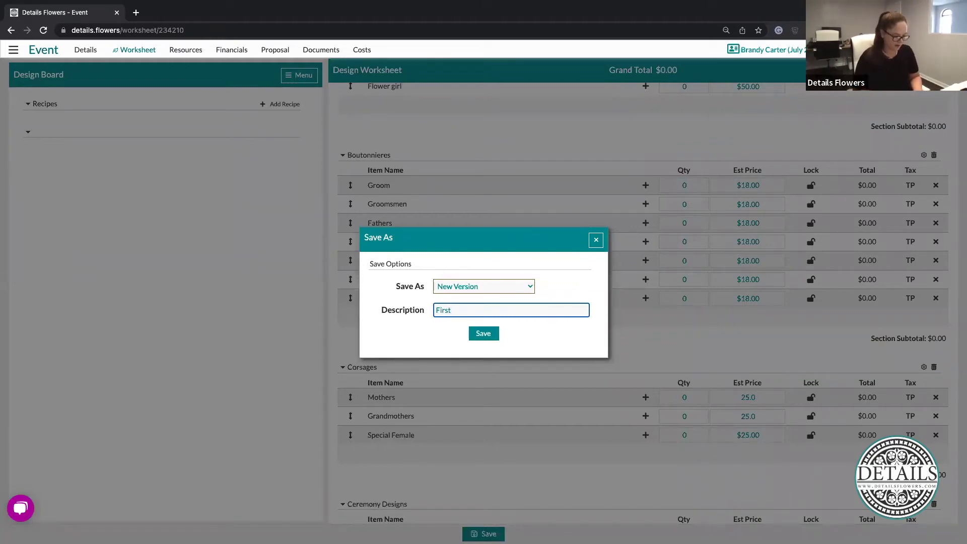
text( Draft)
click(586, 286)
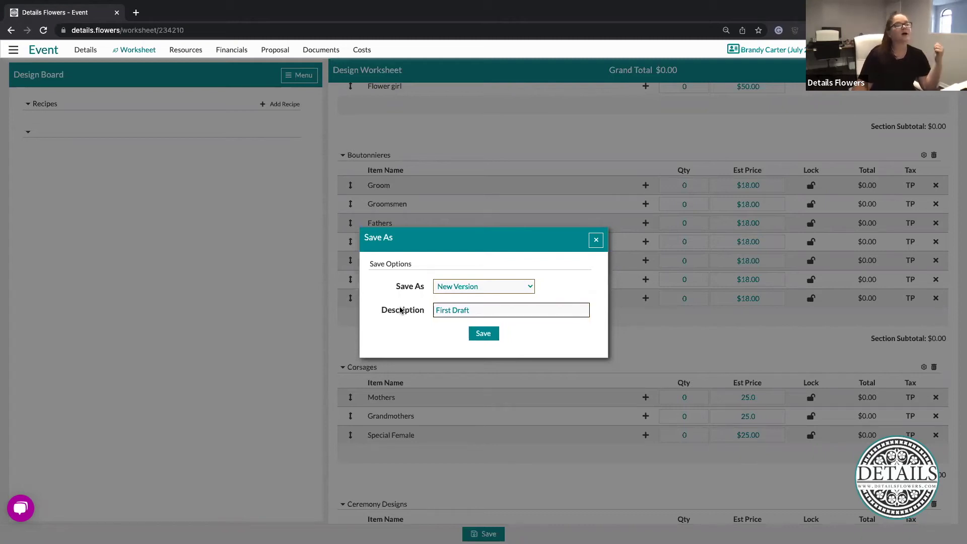
click(481, 312)
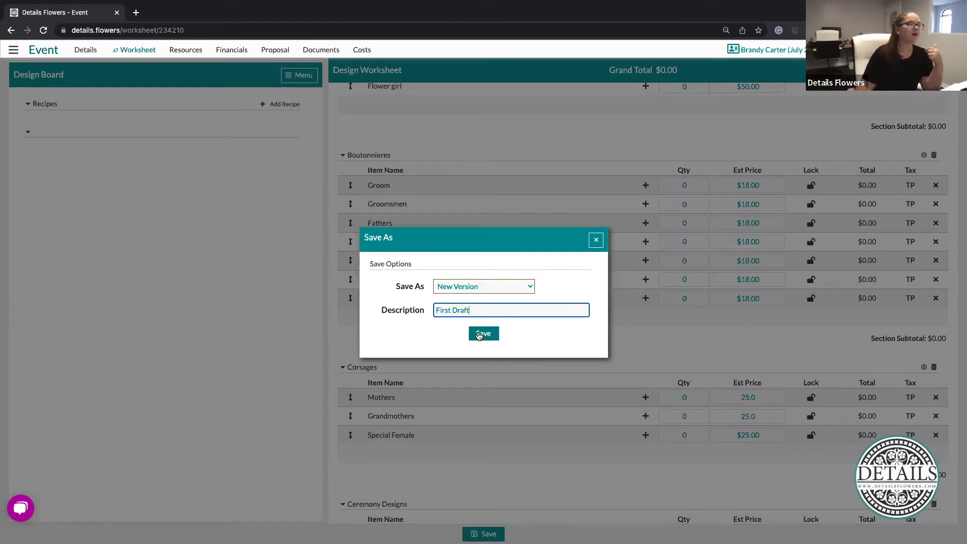
click(479, 335)
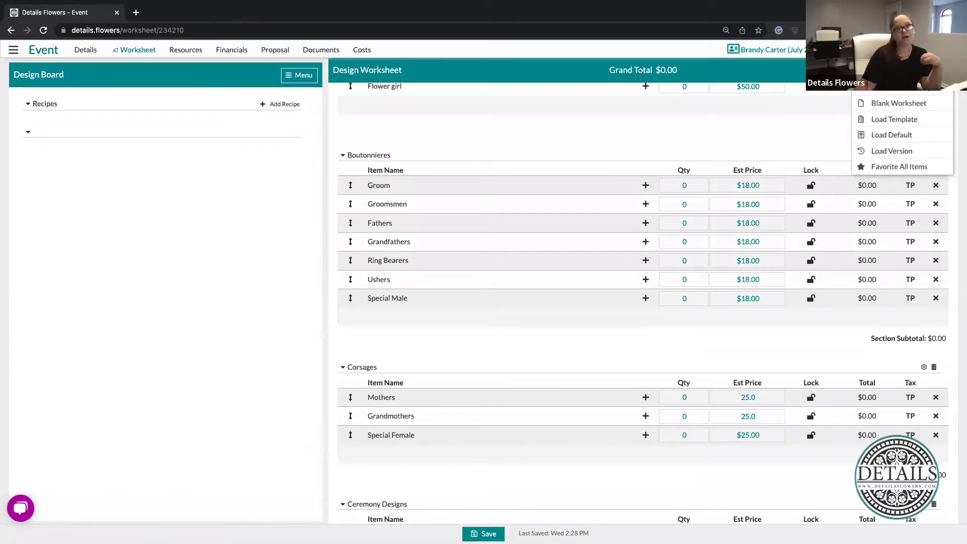
click(894, 154)
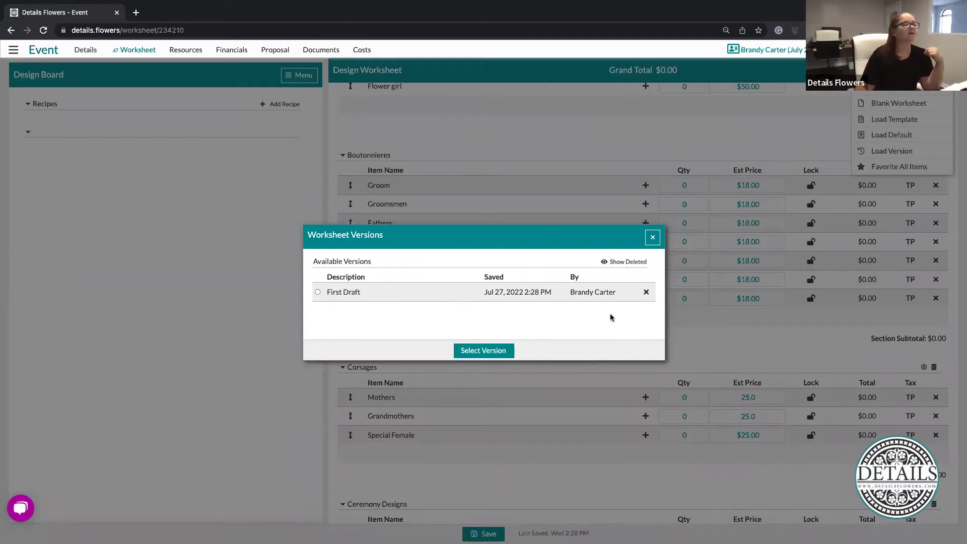
drag(569, 292, 617, 296)
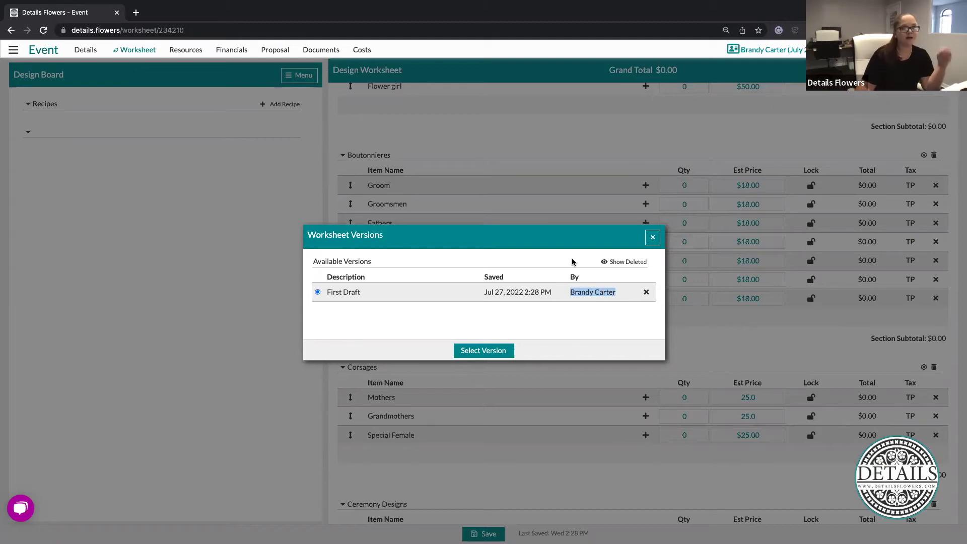
click(573, 261)
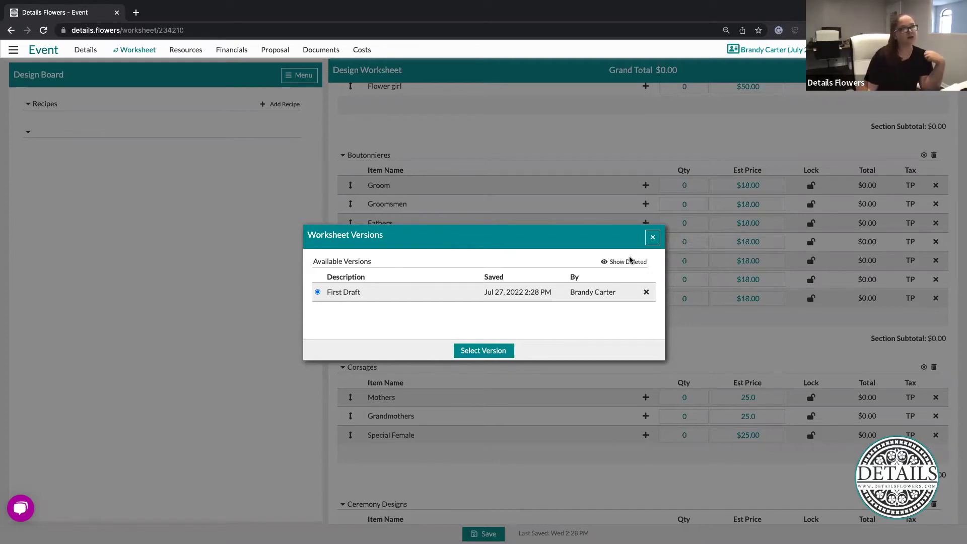
click(652, 237)
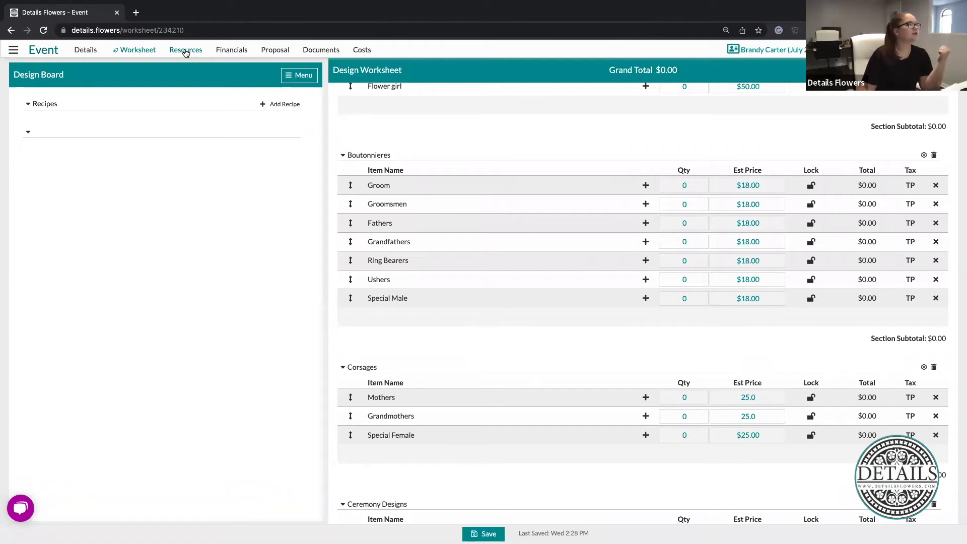
Go to the Item Gallery from the Resources menu
click(186, 52)
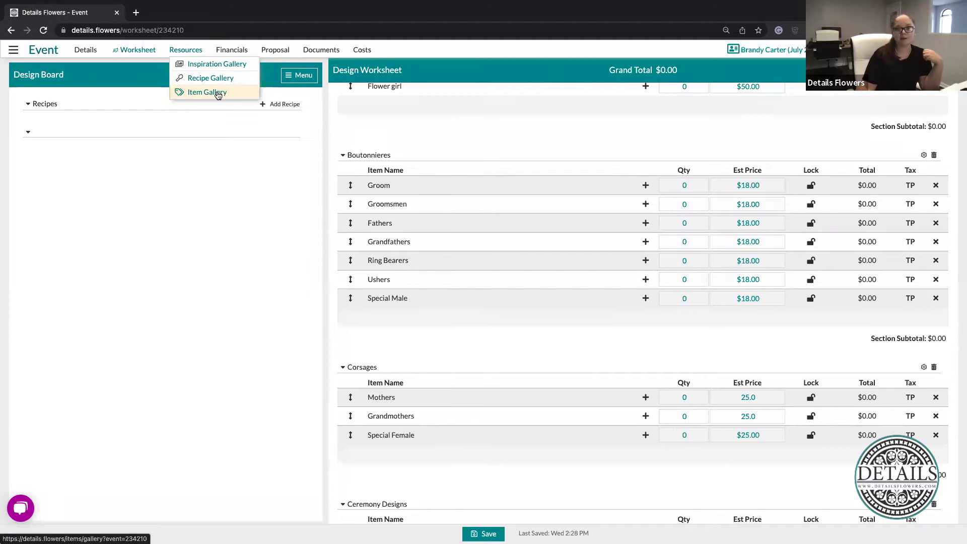
click(218, 93)
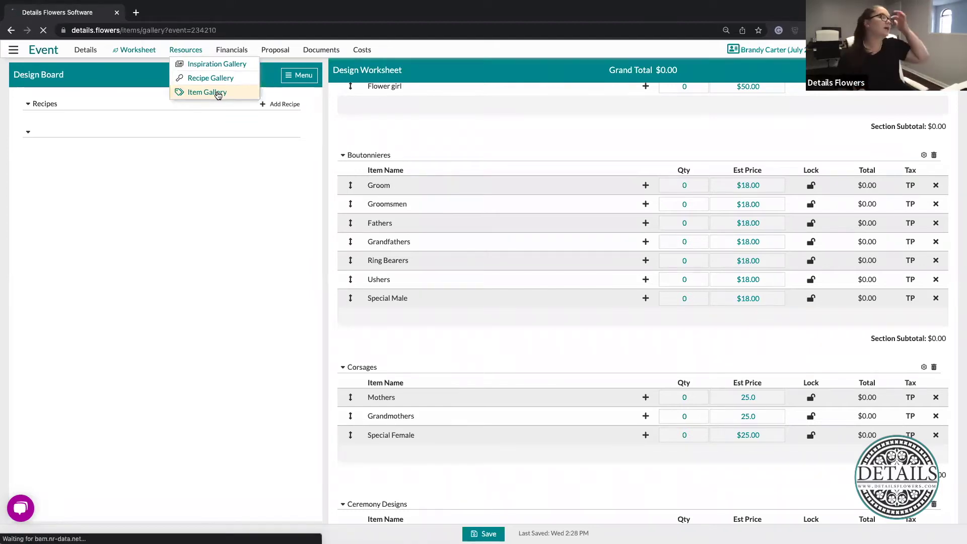
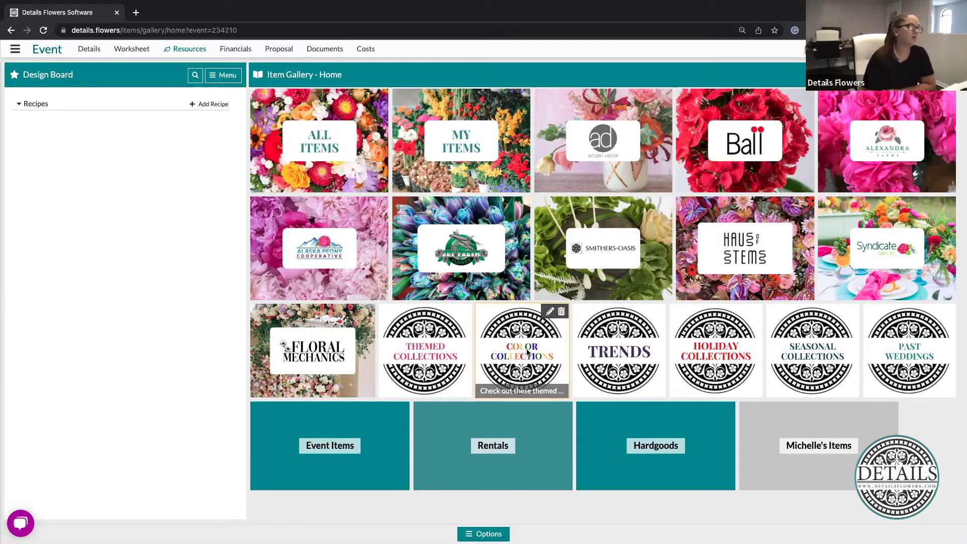
In Color Collections' White Collection, star the white anthurium and Carnation Moon Light White
click(512, 341)
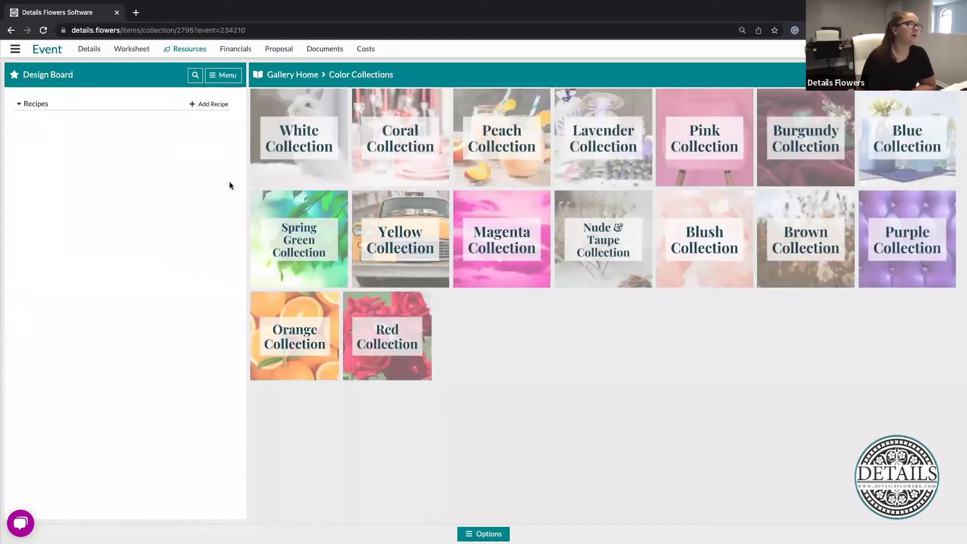
click(293, 135)
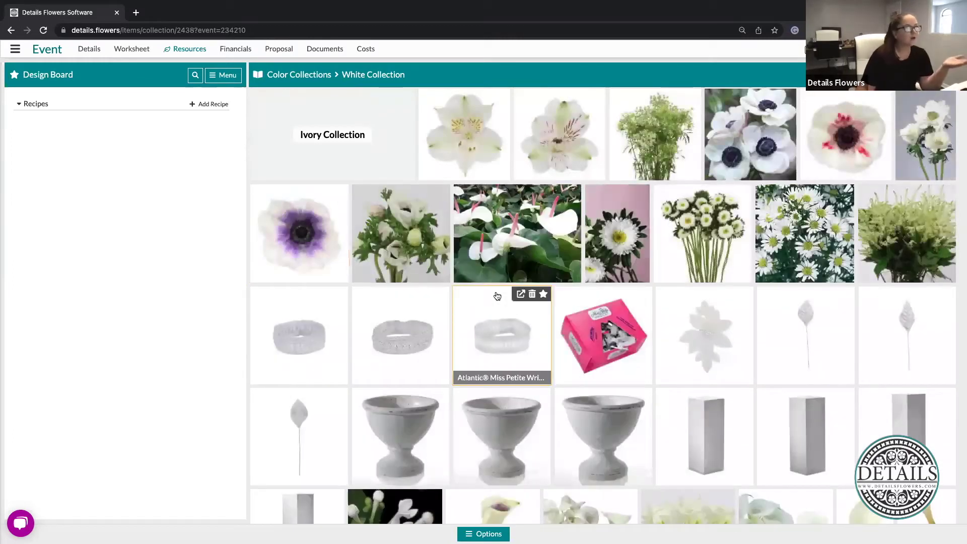
mouse_move(575, 196)
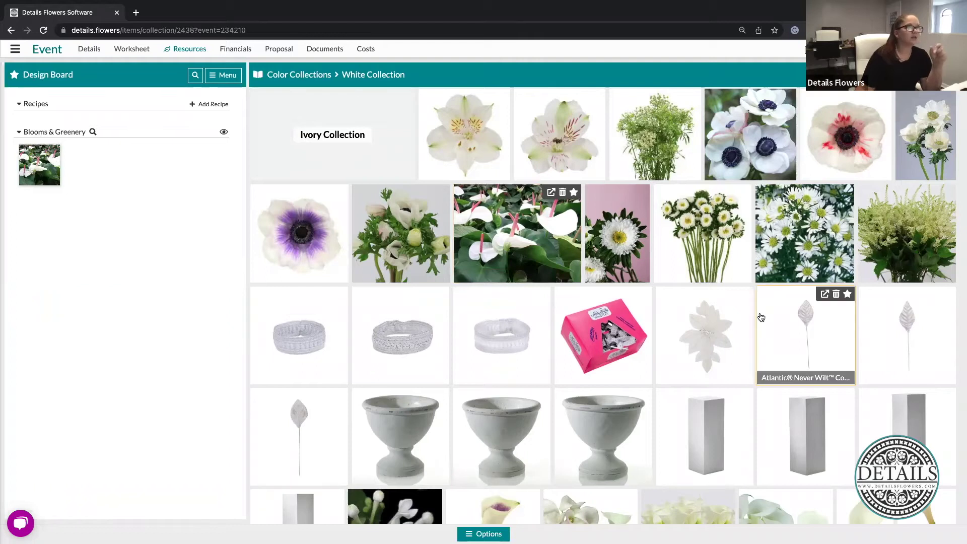
scroll(761, 316, down, 1)
scroll(760, 317, down, 4)
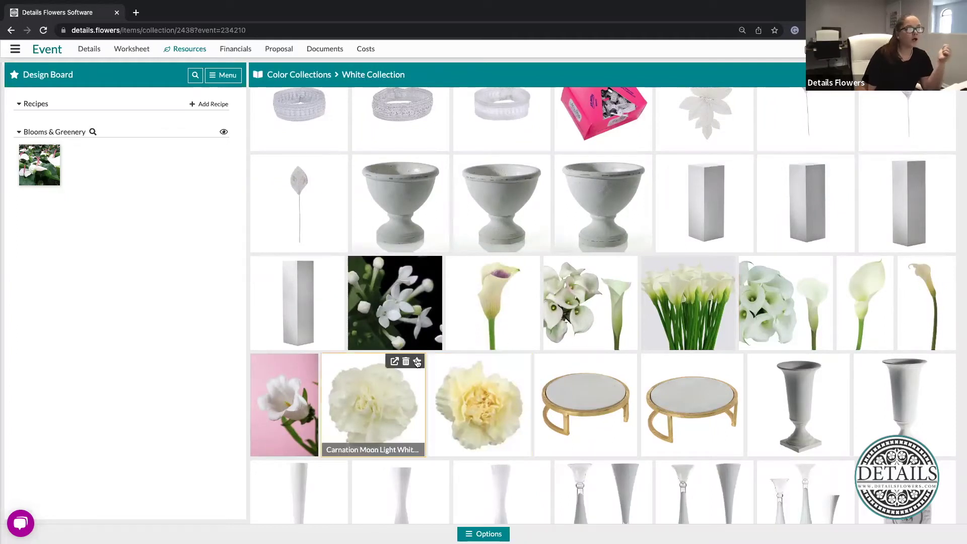
click(418, 362)
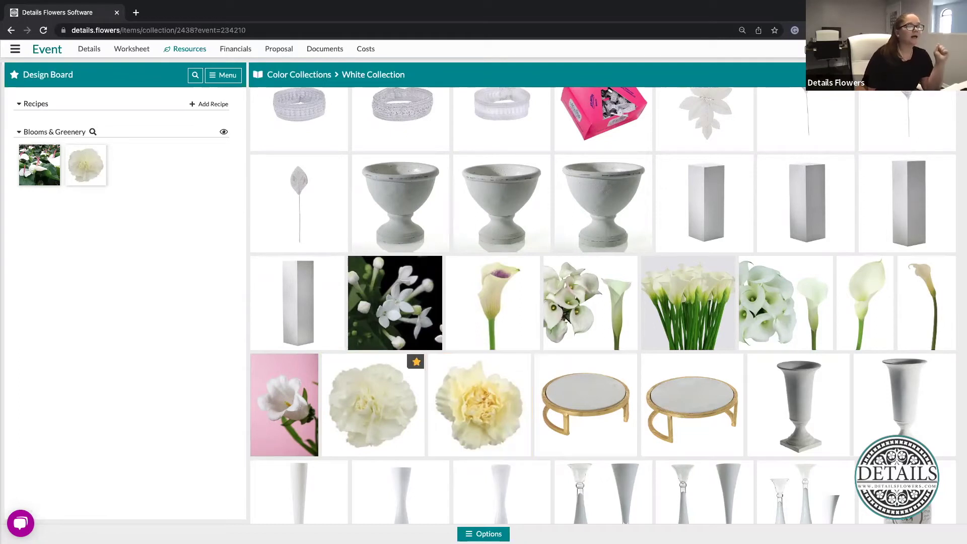
click(483, 534)
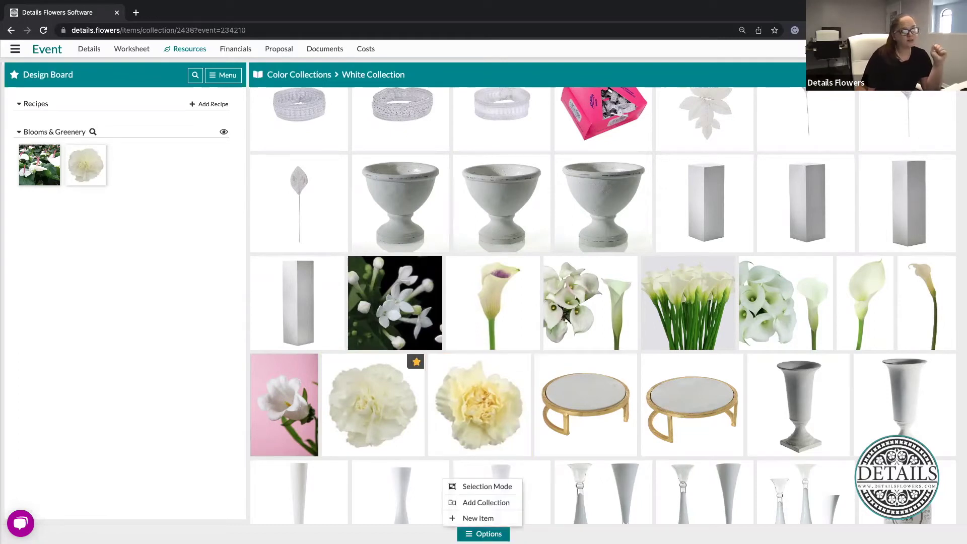
Switch to selection mode and select the white campanula, black-background flower, callas and mini callas
click(489, 487)
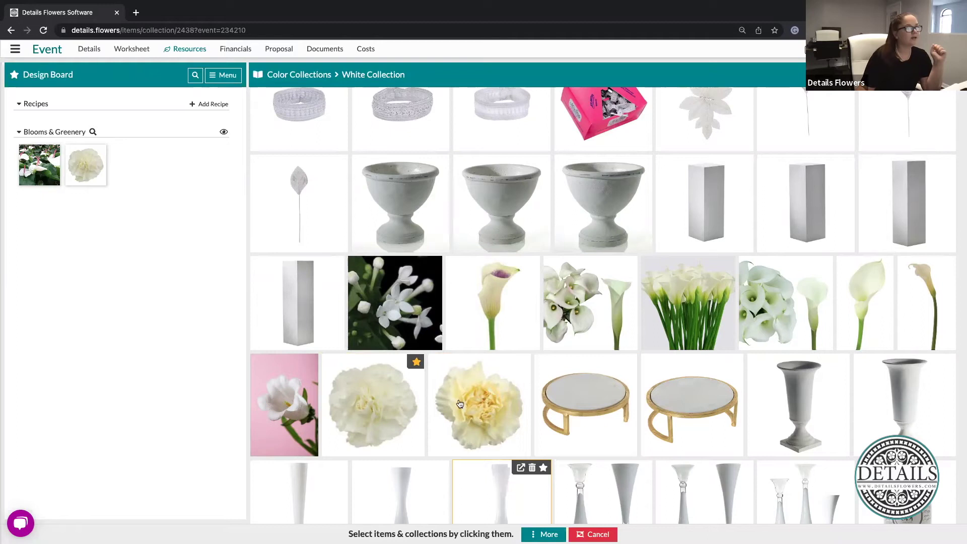
click(295, 401)
click(417, 290)
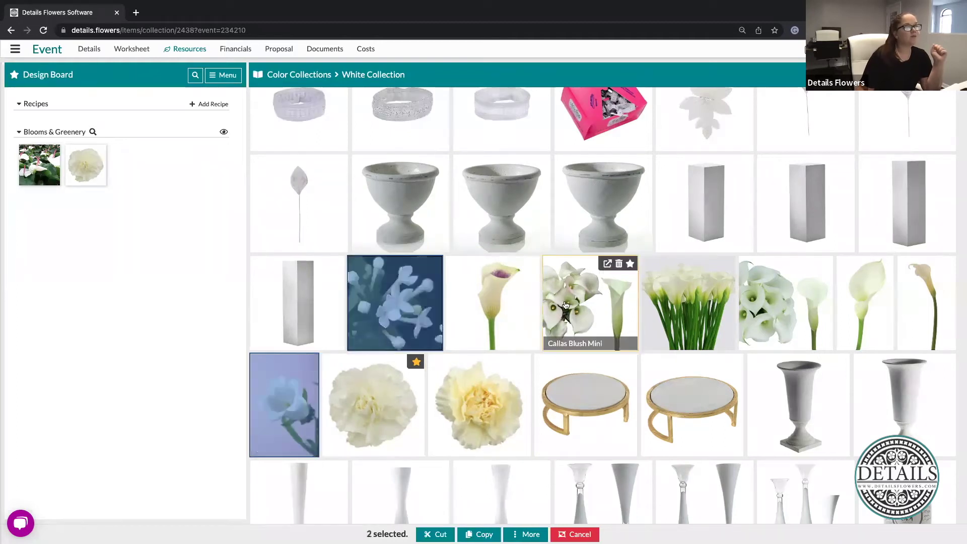
click(592, 305)
click(763, 322)
scroll(734, 422, down, 5)
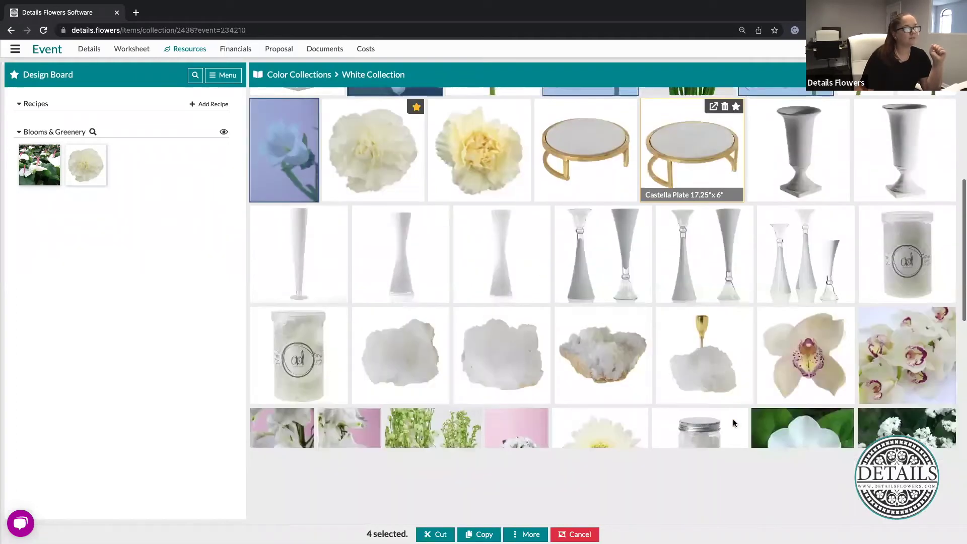
scroll(473, 437, down, 3)
Also select the hydrangea, Garden Rose Alabaster, white roses, statice, phlox and cream rose, then add all to Favorites
click(516, 318)
click(703, 414)
click(790, 418)
click(924, 398)
click(921, 328)
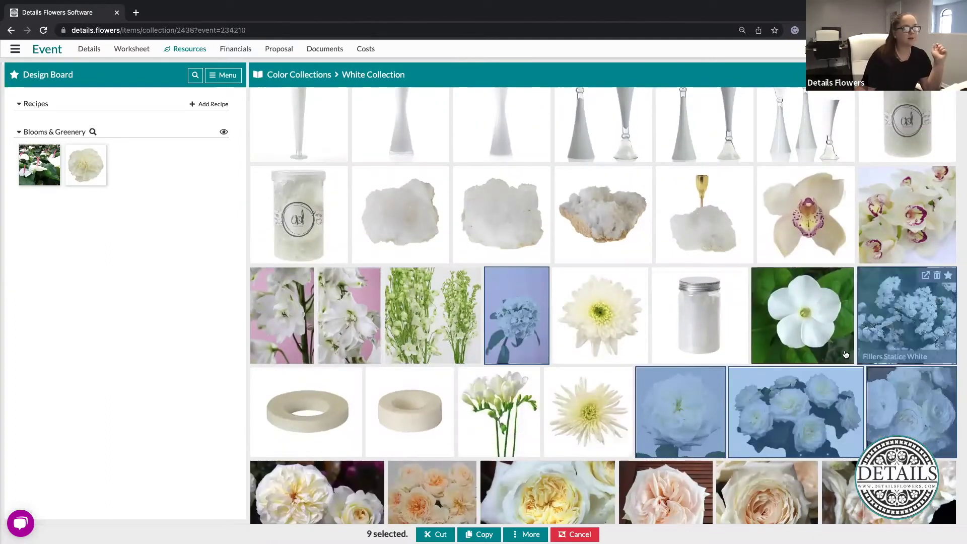
click(811, 340)
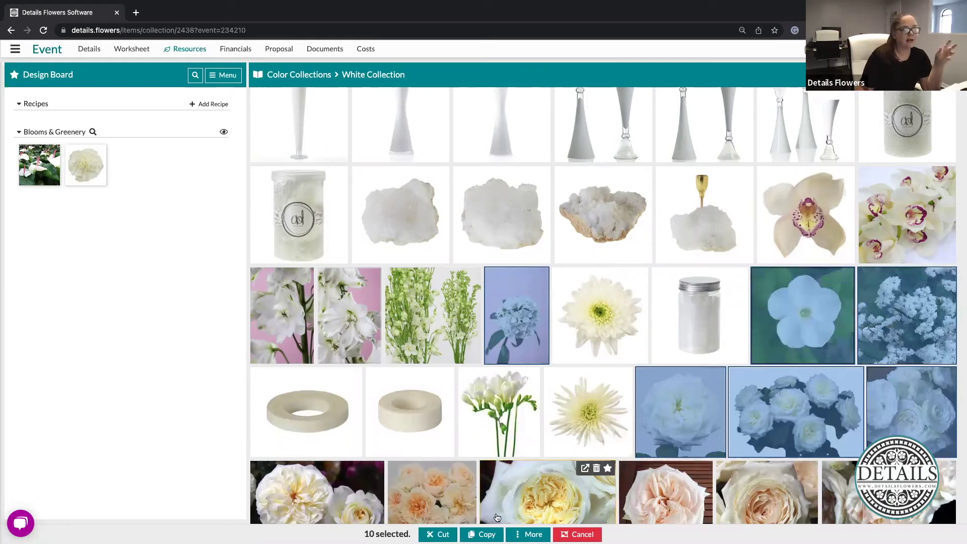
click(276, 510)
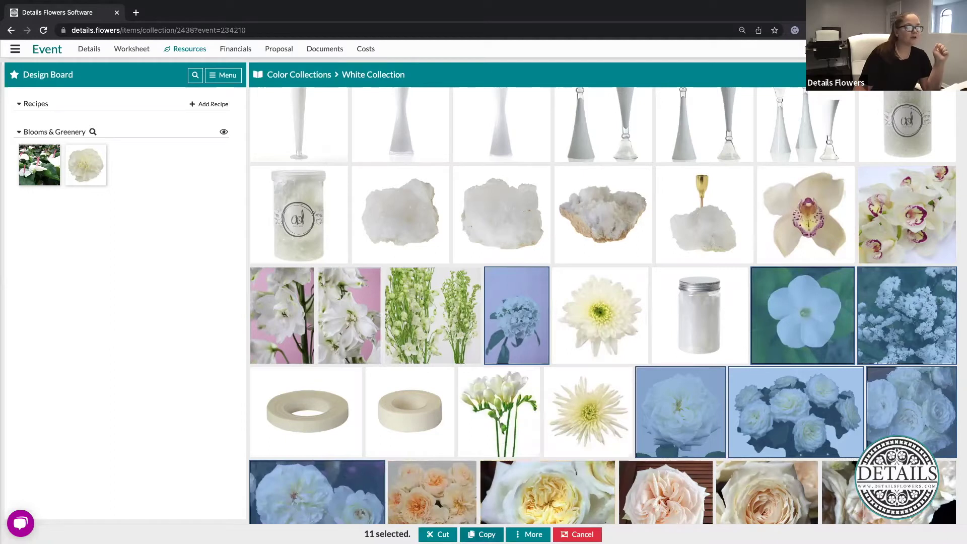
right_click(478, 432)
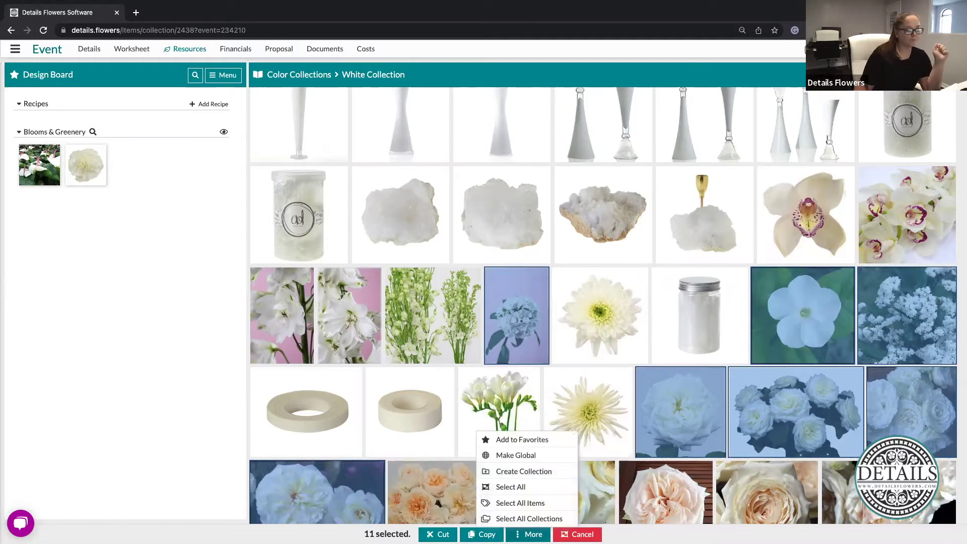
click(545, 441)
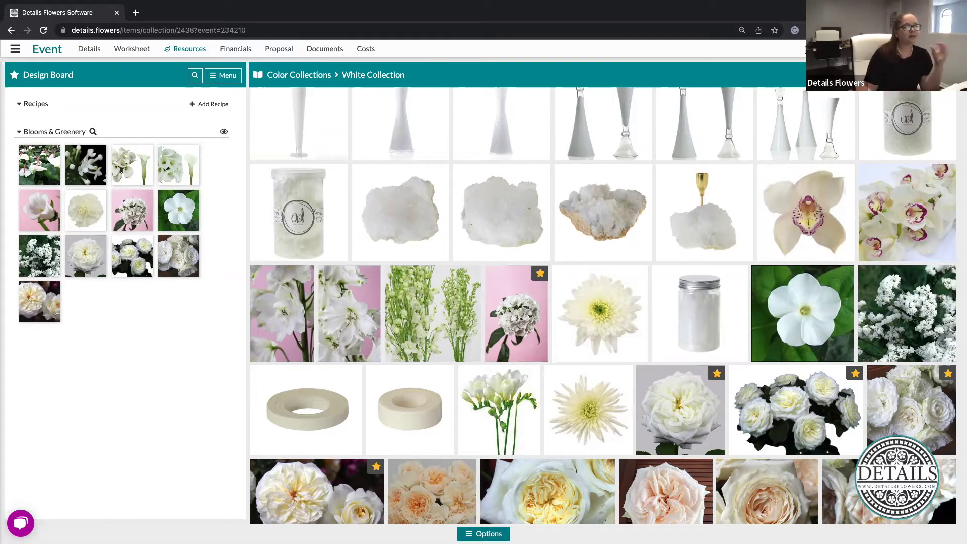
click(484, 534)
Cancel selection mode without changes and return to Color Collections via the breadcrumb
click(481, 486)
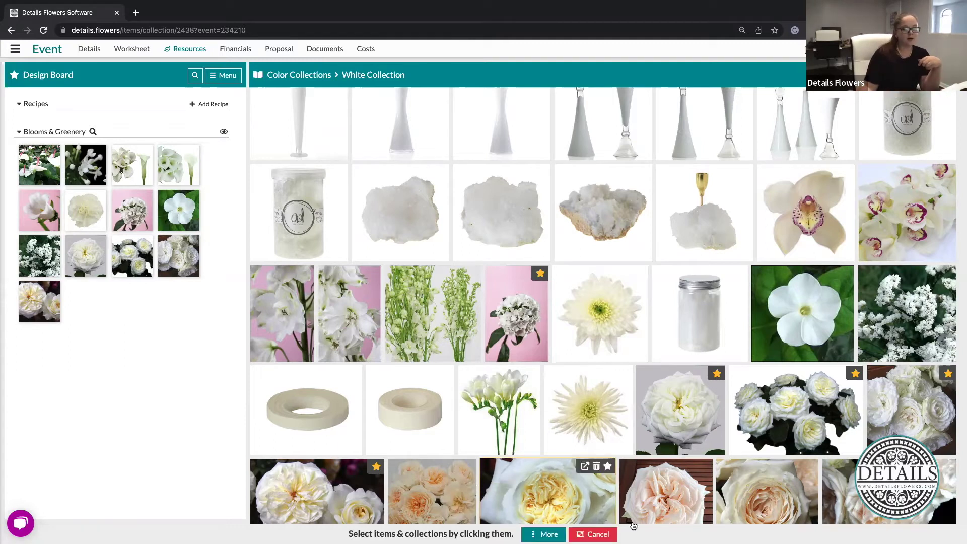
click(544, 534)
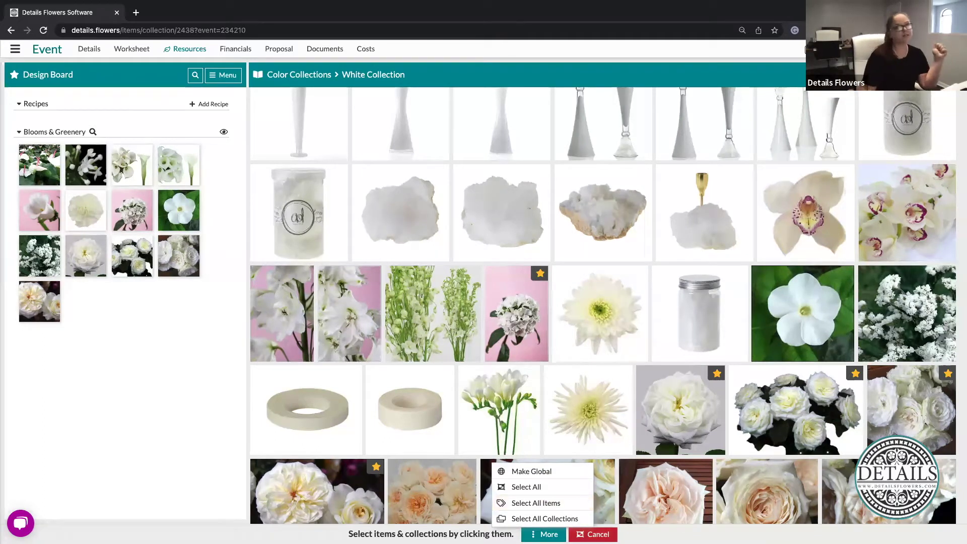
click(593, 534)
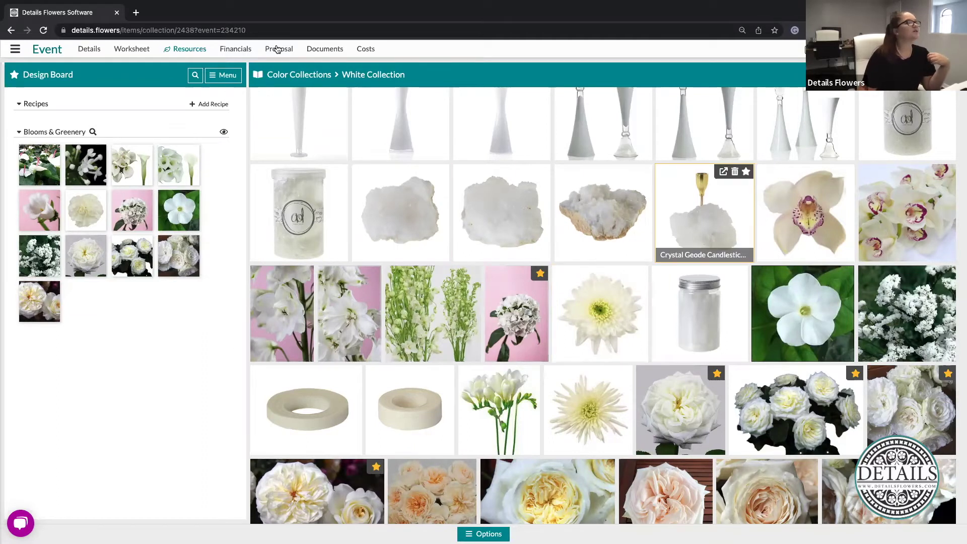
click(307, 75)
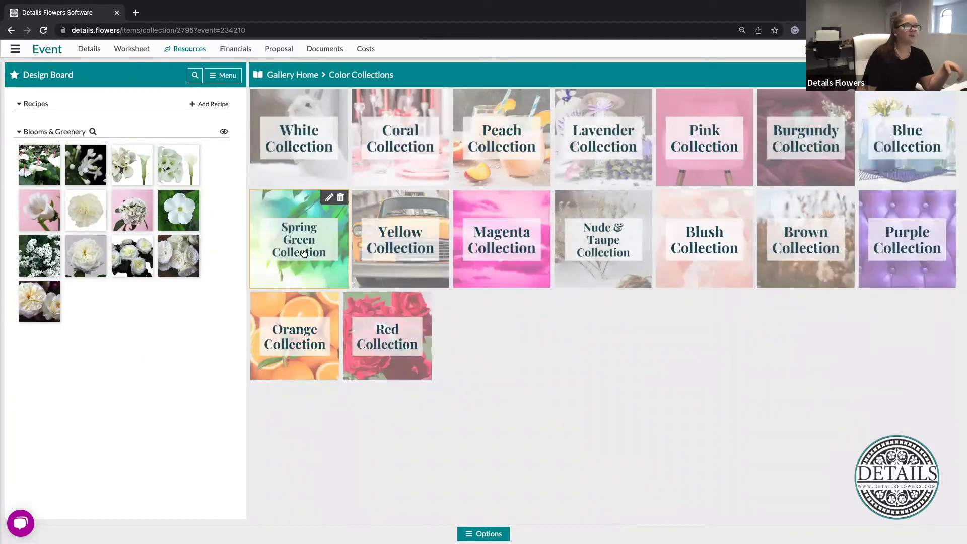
Star the green button mum, Craspedia and two carnations in Spring Green Collection, then return to Gallery Home
click(302, 253)
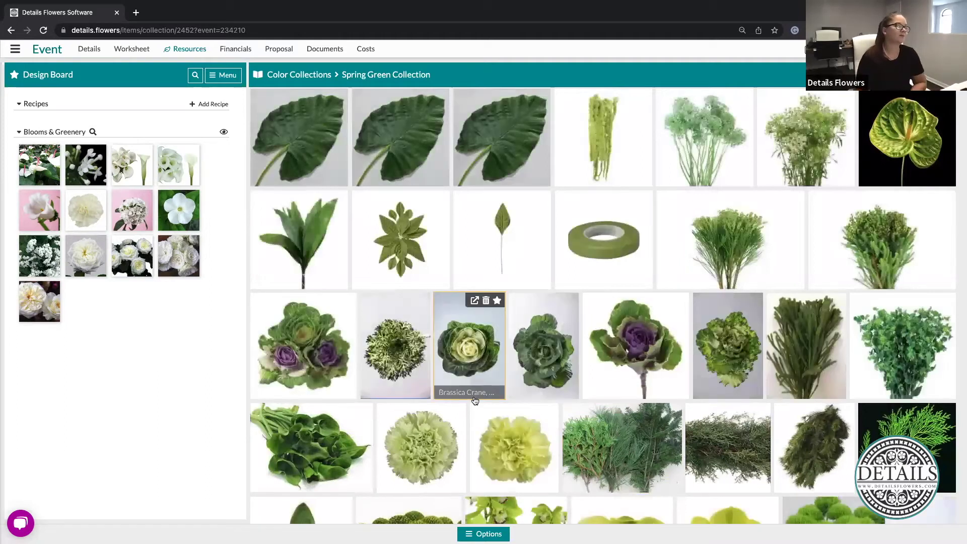
scroll(469, 394, down, 4)
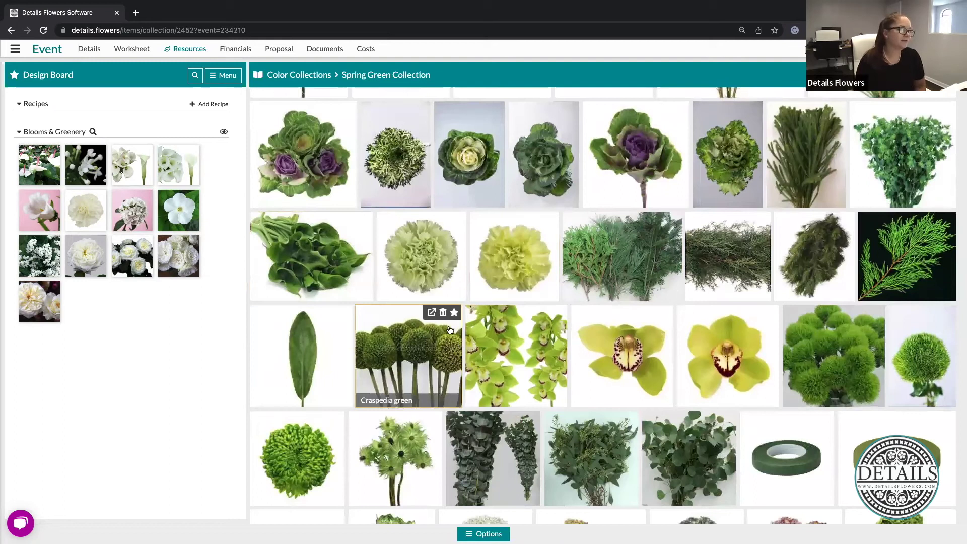
click(337, 419)
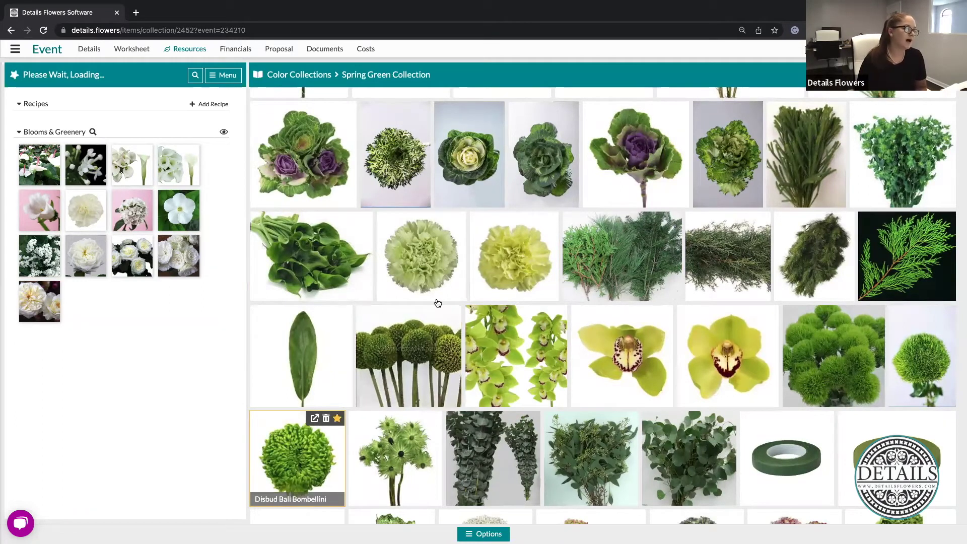
click(454, 313)
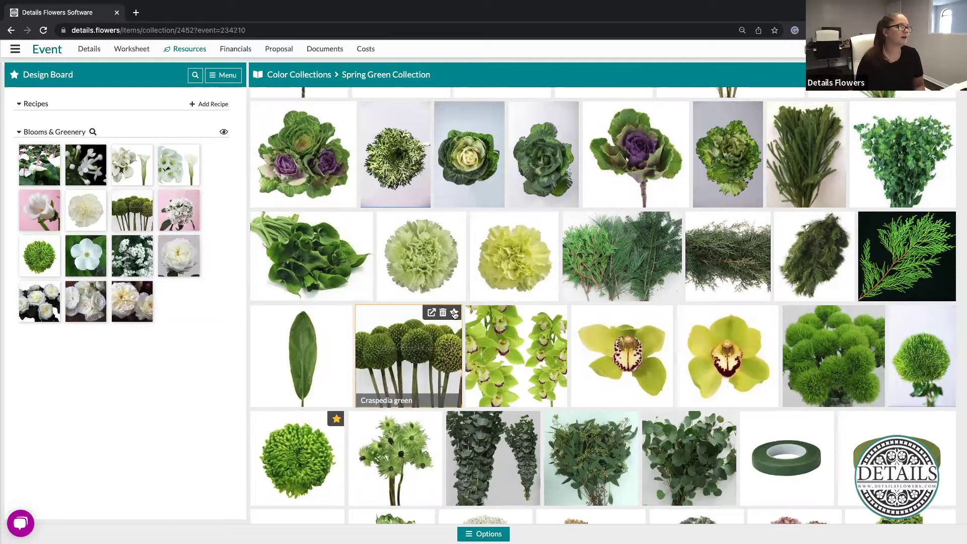
click(459, 220)
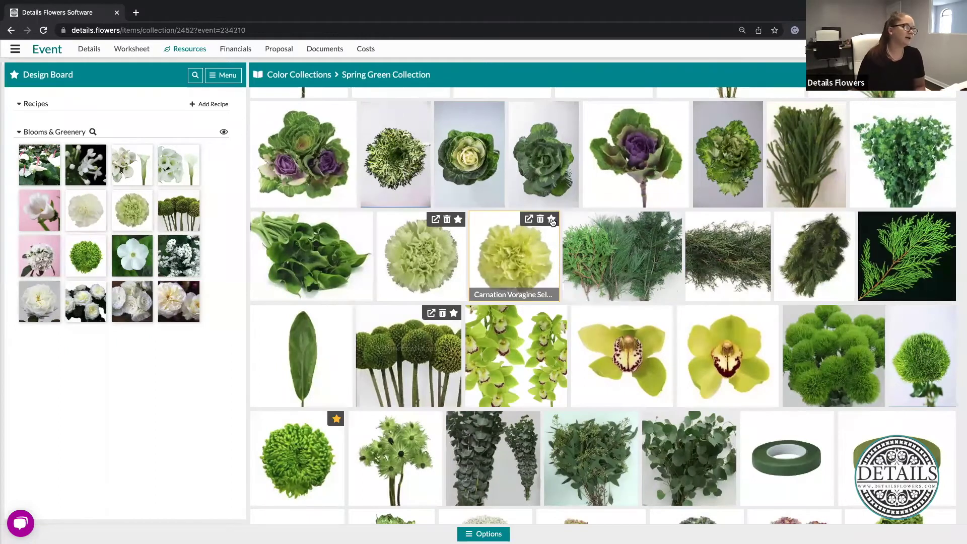
click(552, 220)
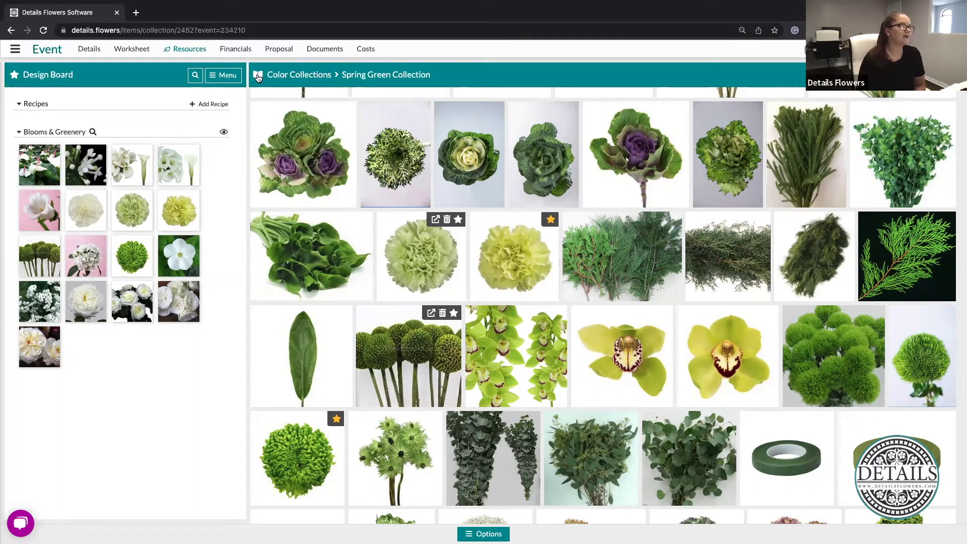
click(258, 76)
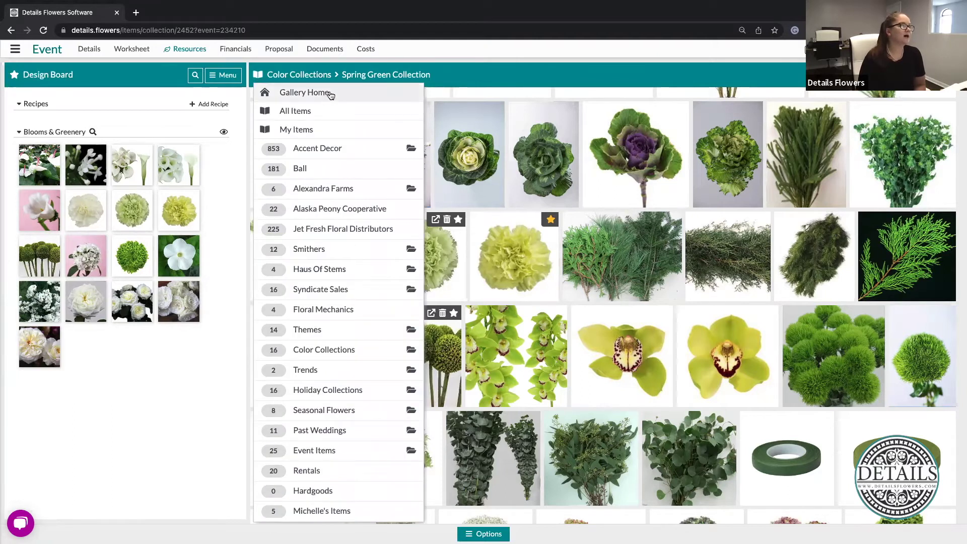
click(330, 94)
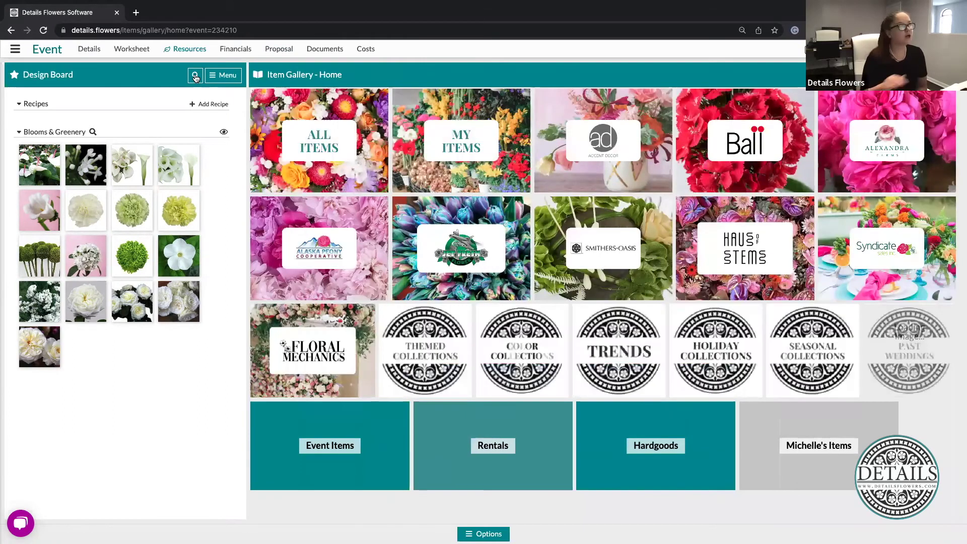
Open the item Search & Filters panel, then the All Items collection of vases and supplies
click(195, 77)
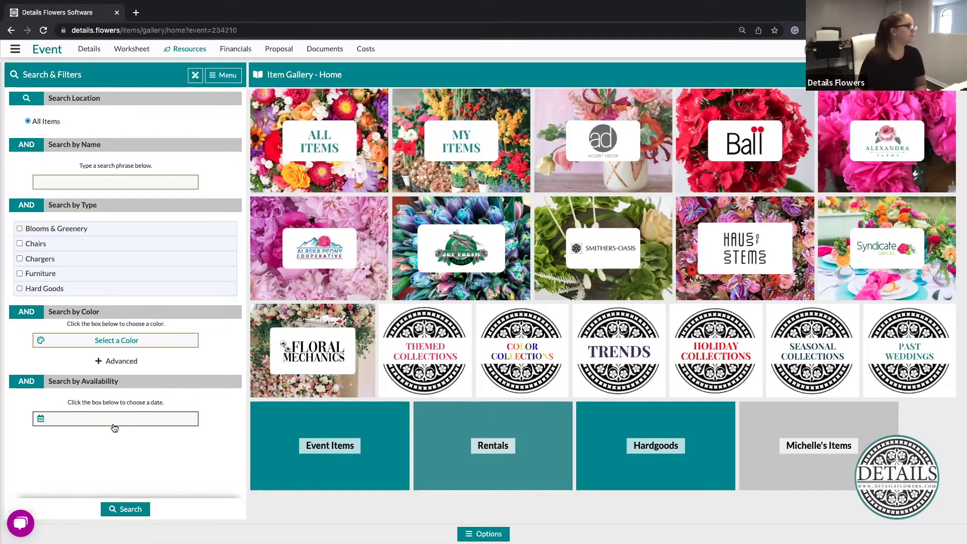
click(100, 184)
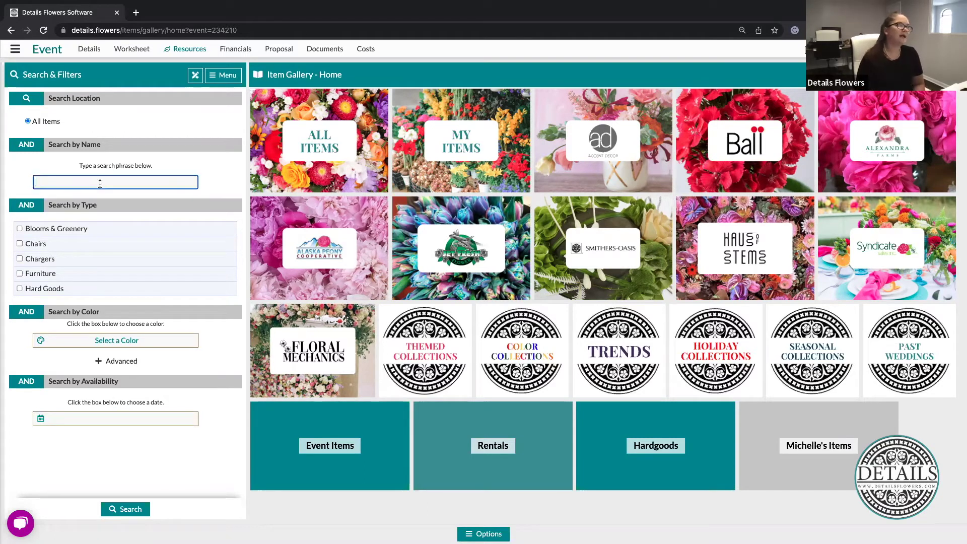
scroll(123, 252, down, 3)
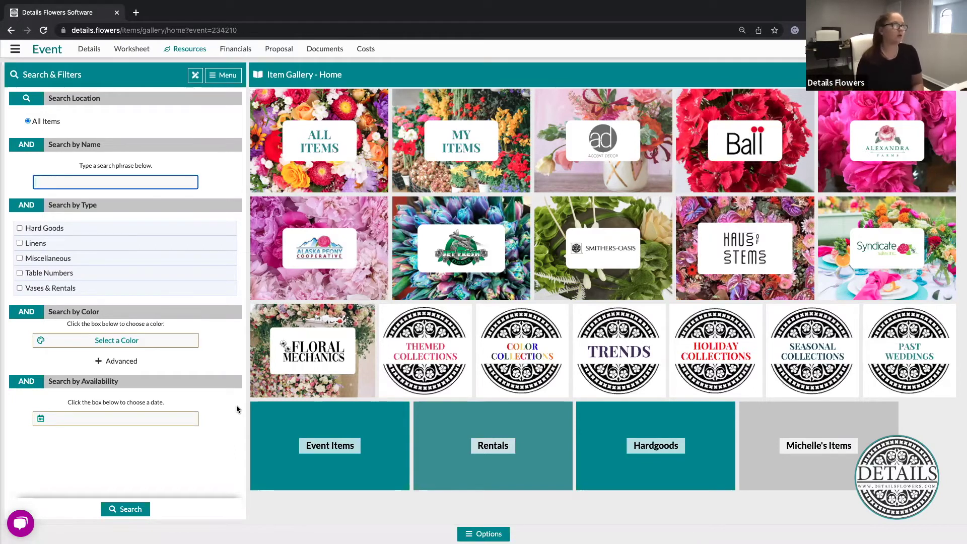
click(305, 175)
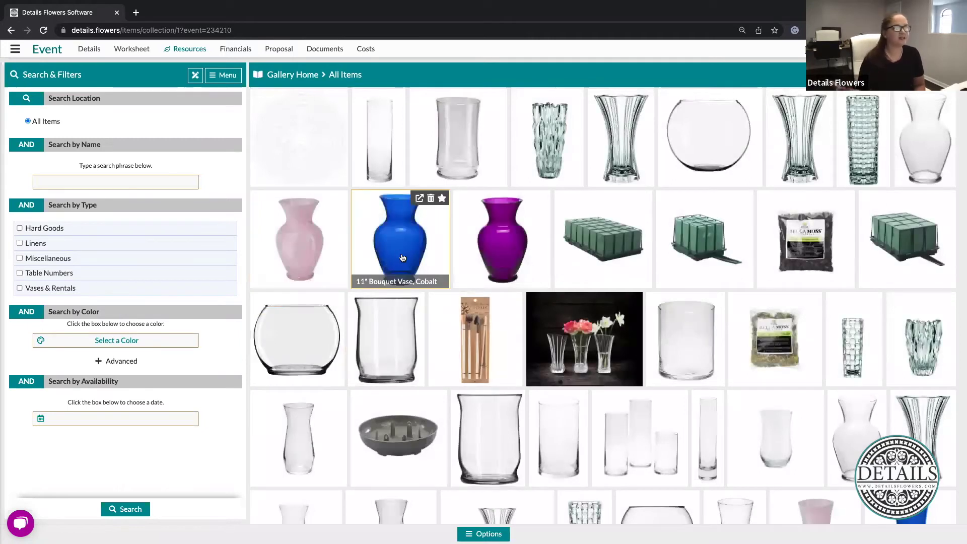
click(403, 258)
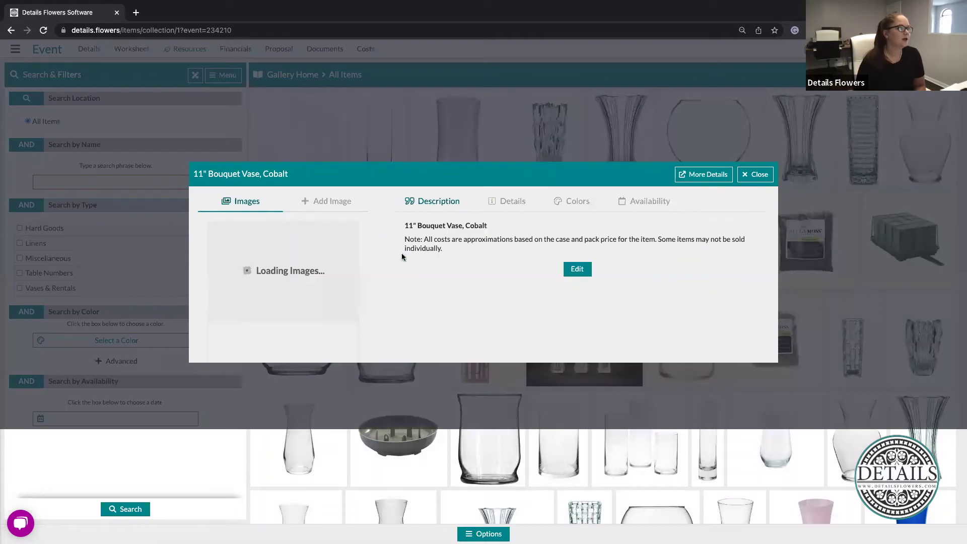
click(513, 206)
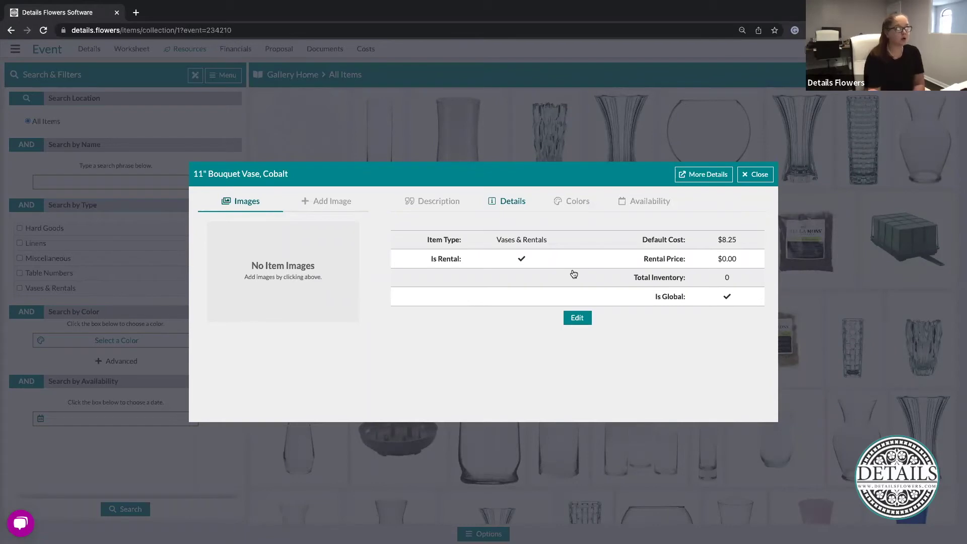
click(573, 209)
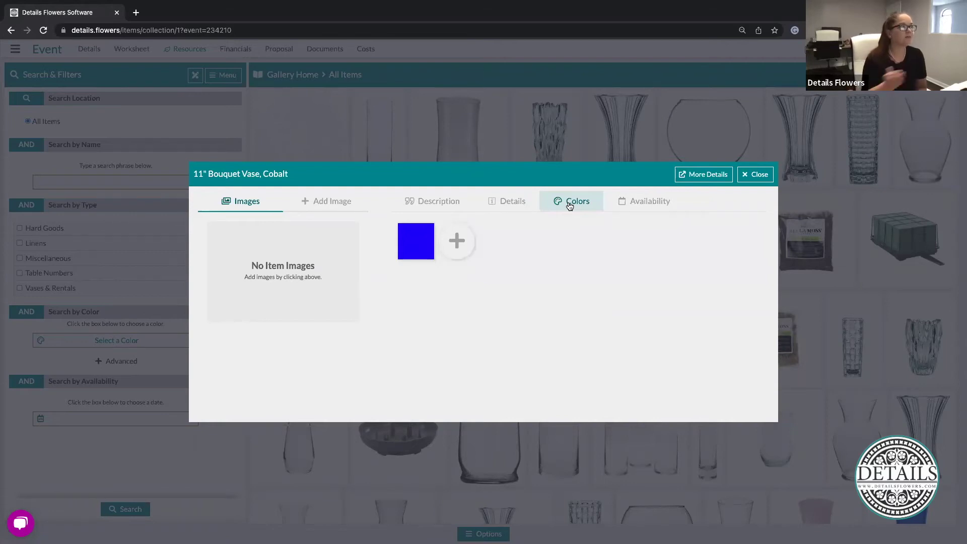
click(636, 207)
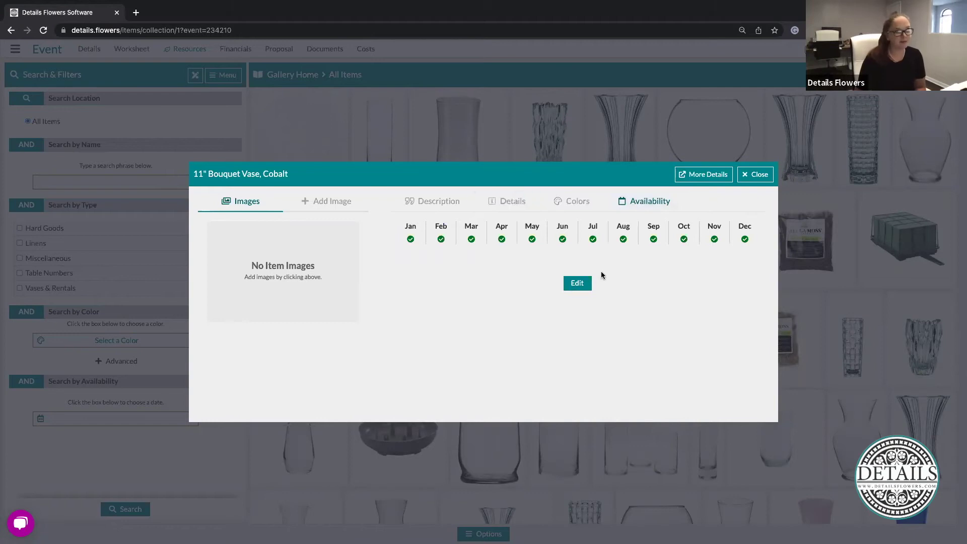
click(758, 175)
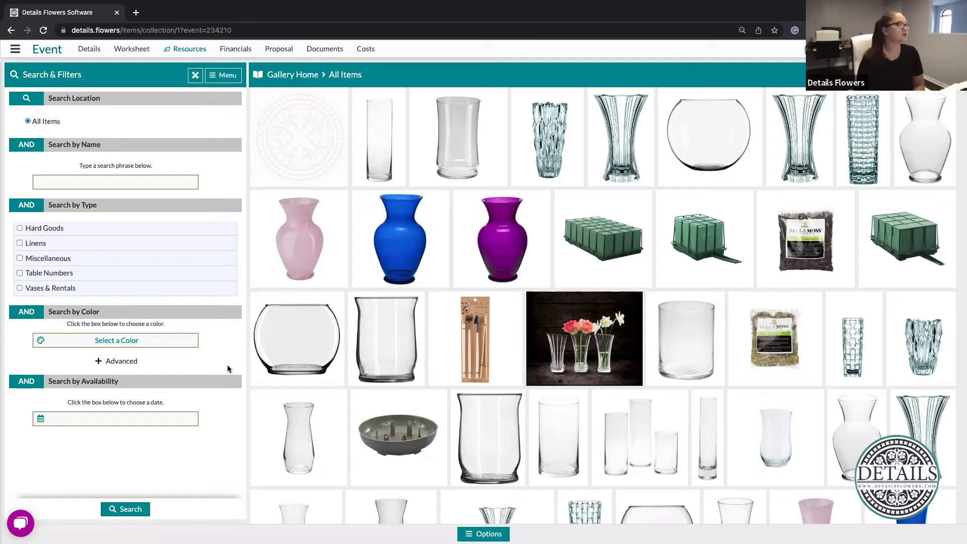
Search items for 'eucalyptus' and star Eucalyptus Silver Dollar and the blue-tinted eucalyptus
click(124, 183)
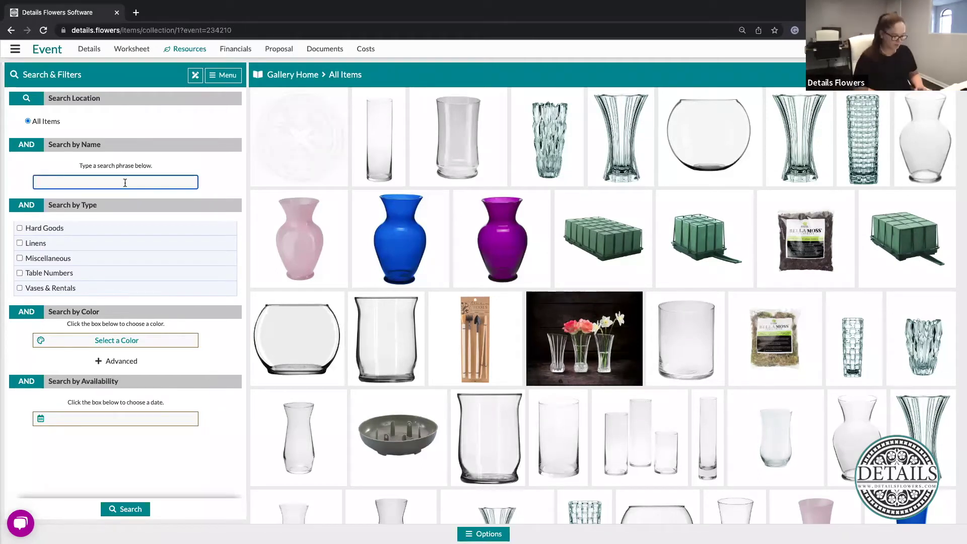
text(euc)
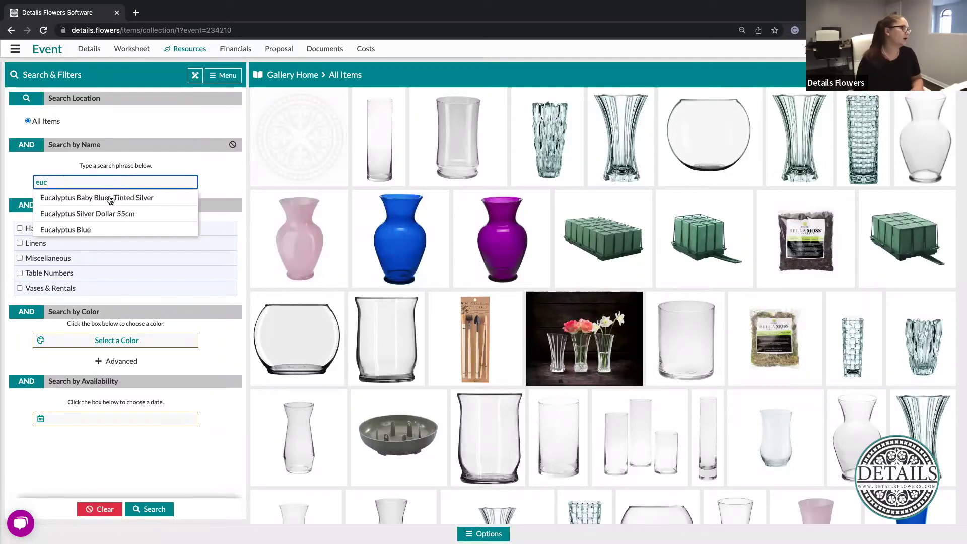
text(alypt)
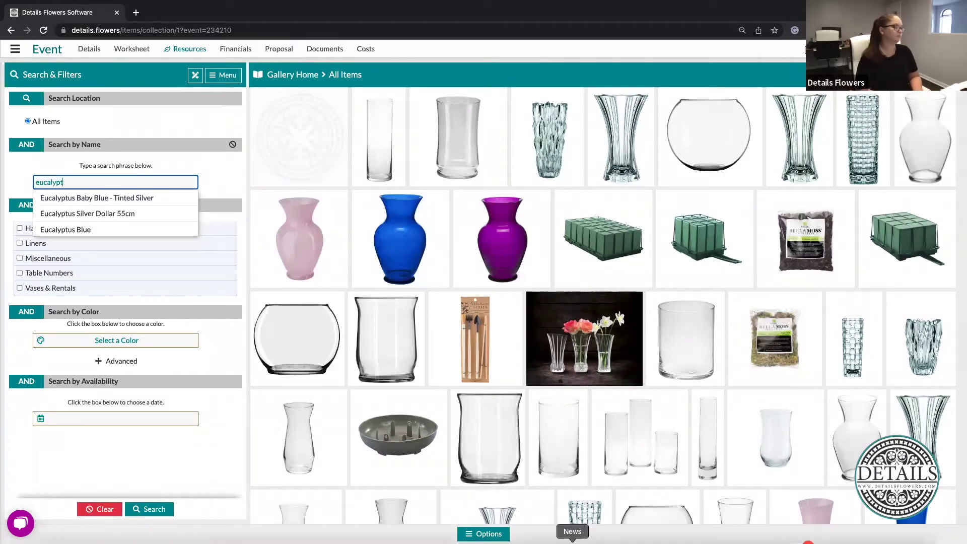
text(us)
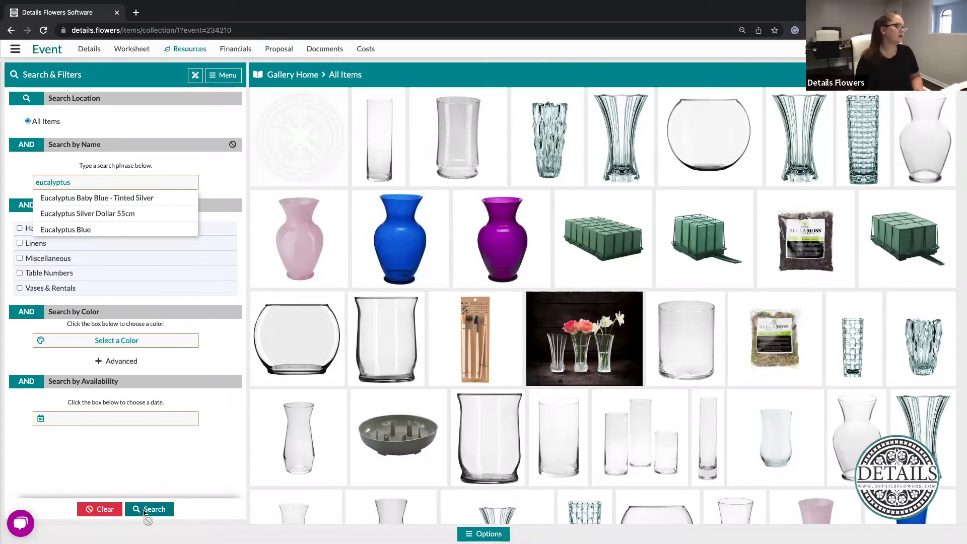
click(145, 513)
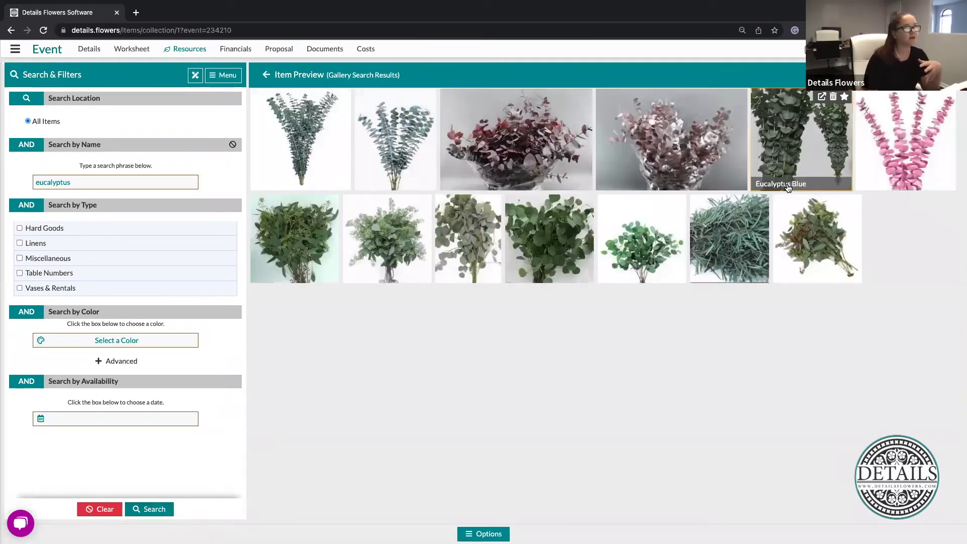
mouse_move(735, 206)
mouse_move(476, 209)
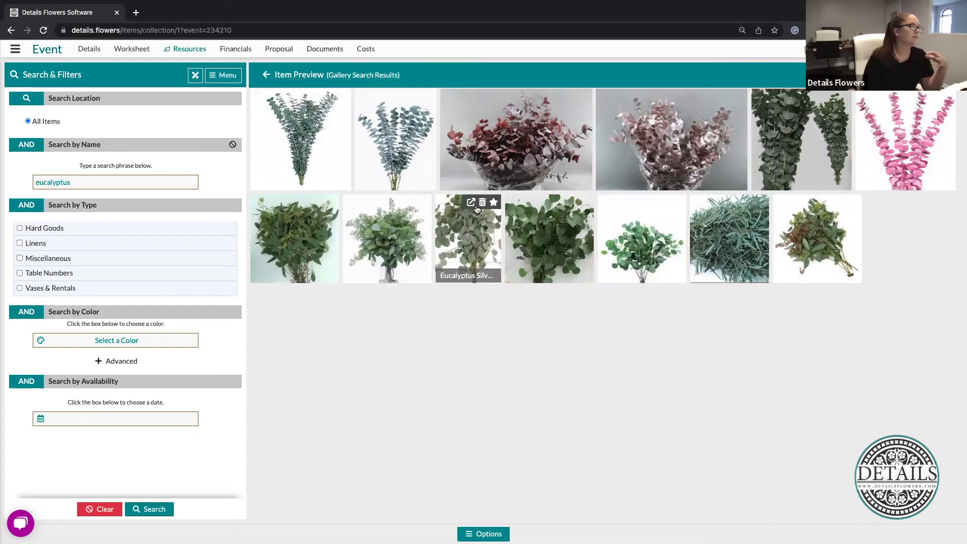
click(494, 203)
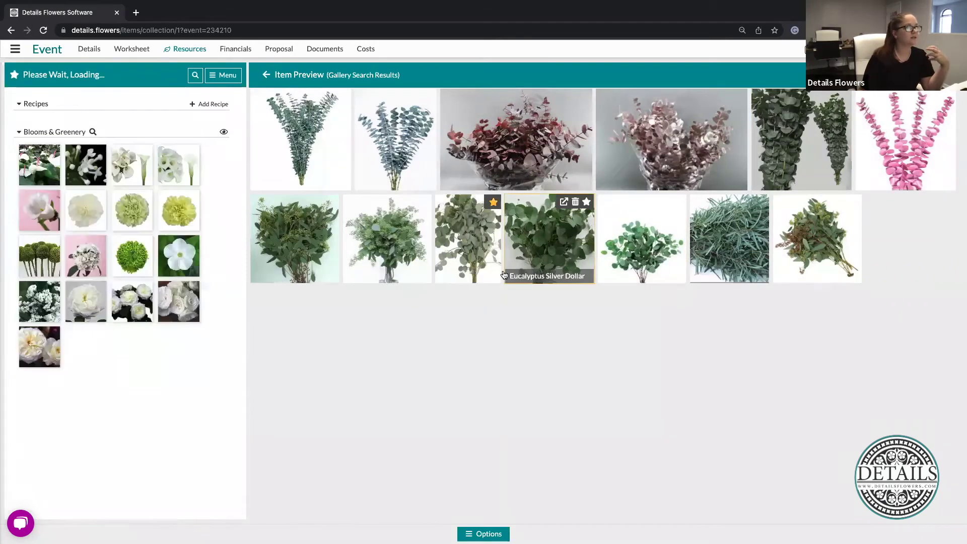
click(343, 96)
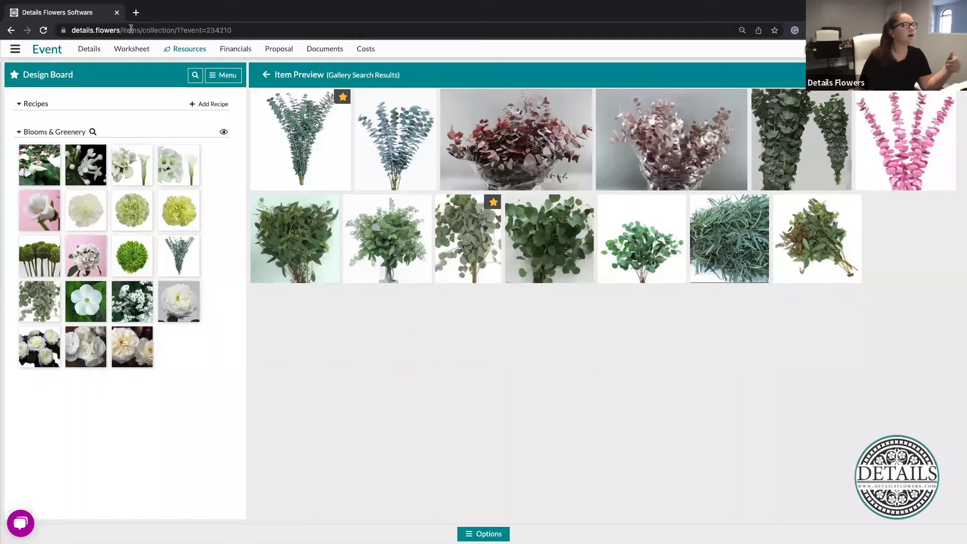
click(184, 49)
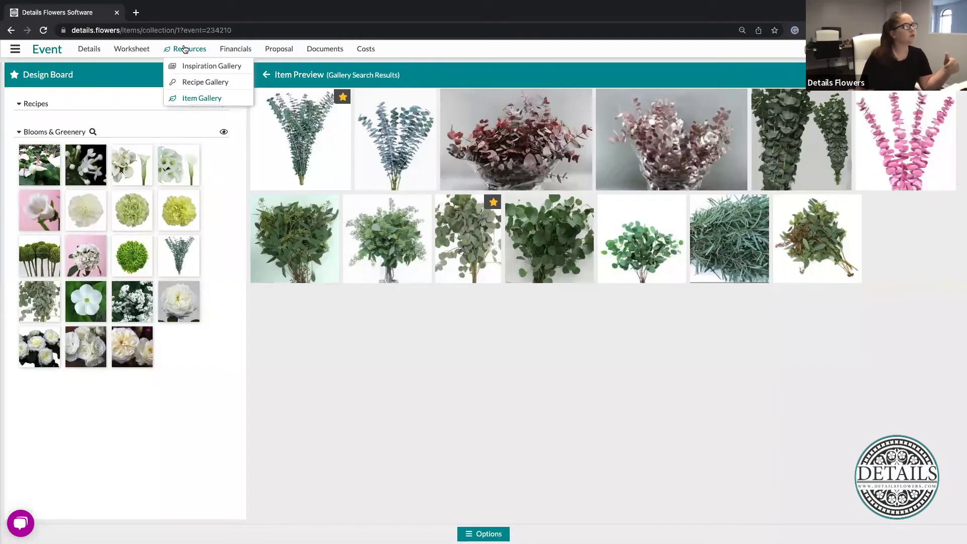
Switch to the Recipe Gallery from the Resources menu
click(212, 82)
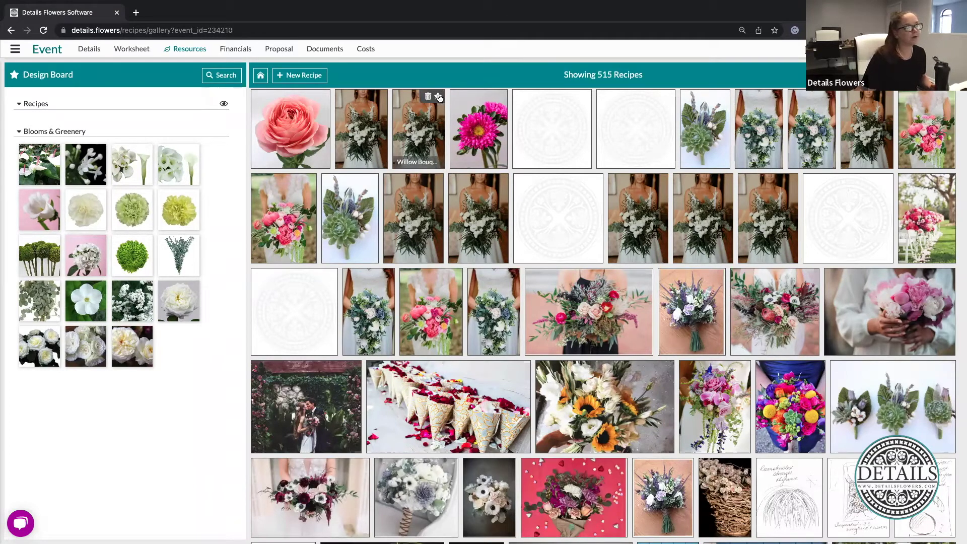
Star the Willow Bouquet recipe tile
click(439, 98)
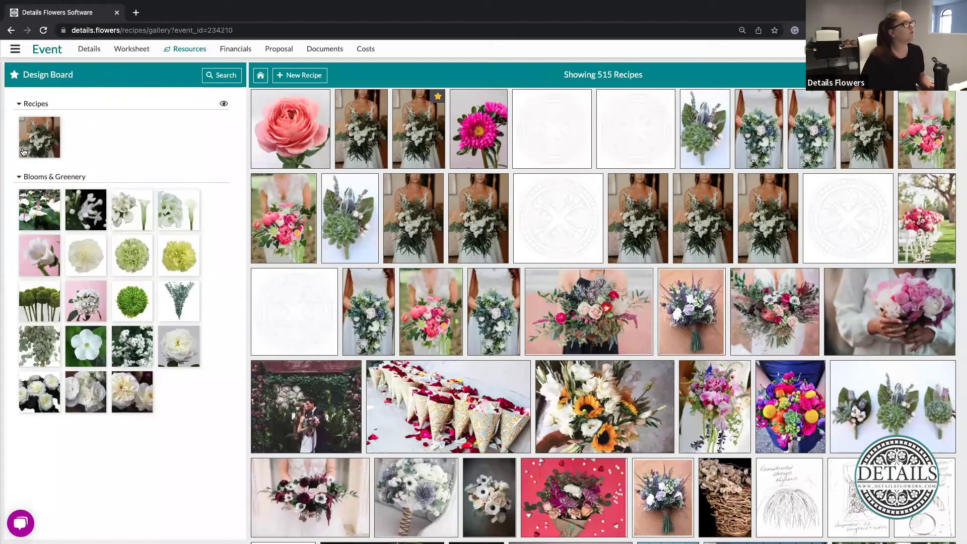
click(413, 127)
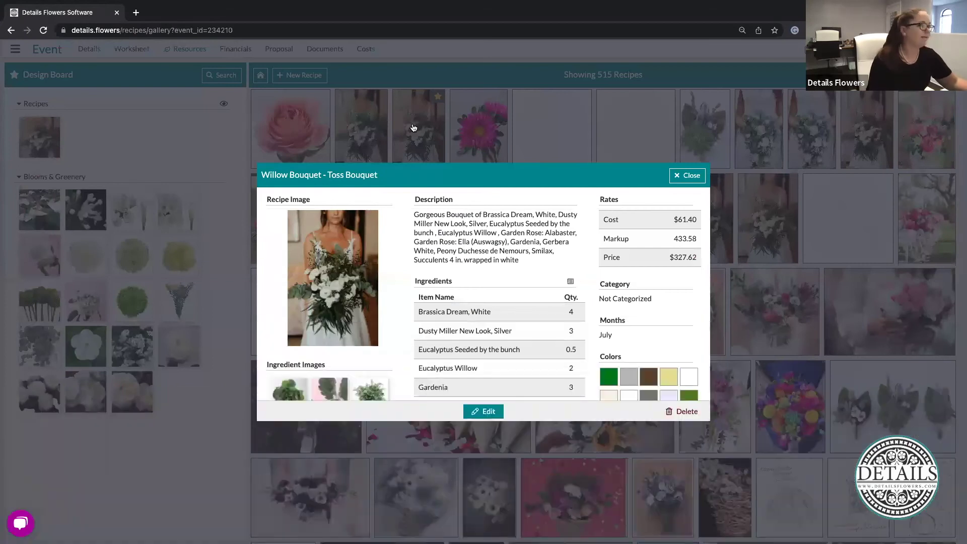
scroll(558, 284, down, 3)
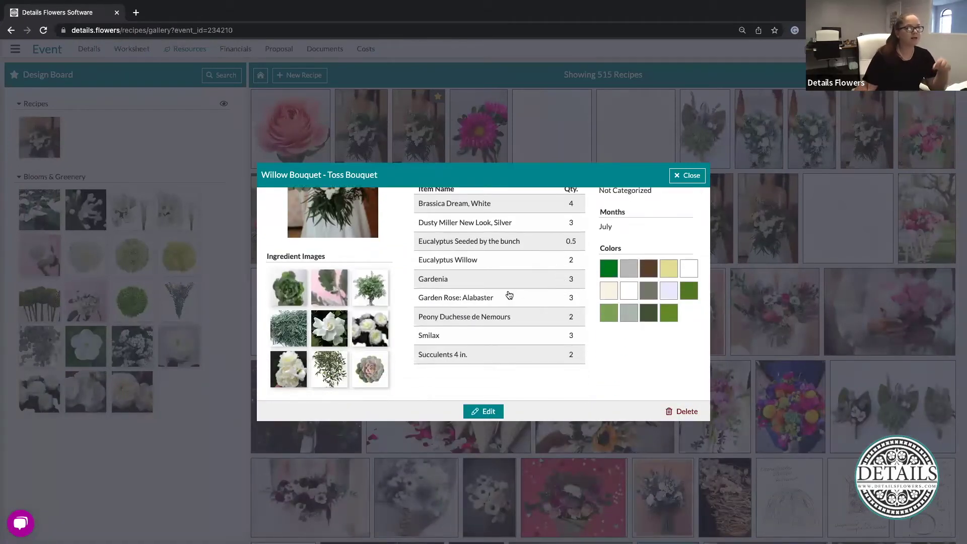
scroll(481, 296, up, 3)
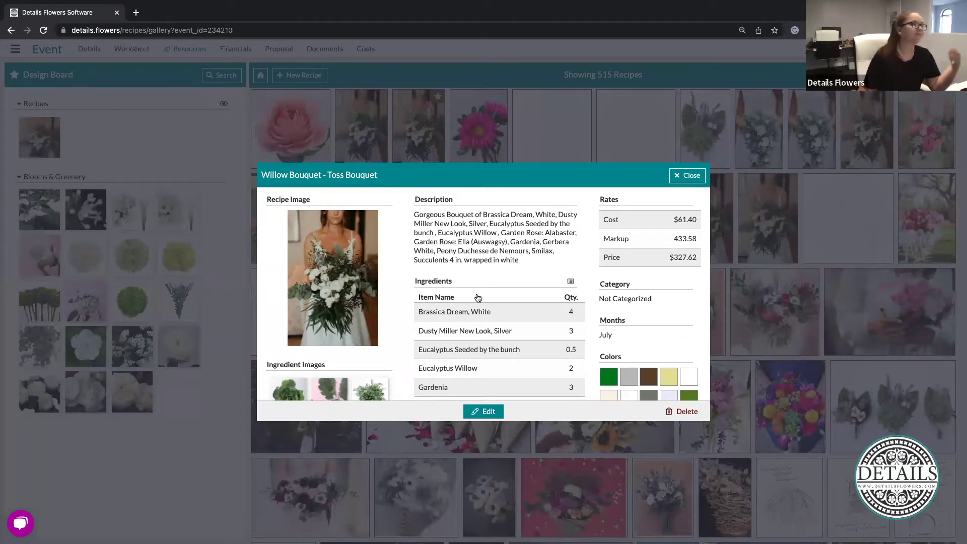
click(685, 179)
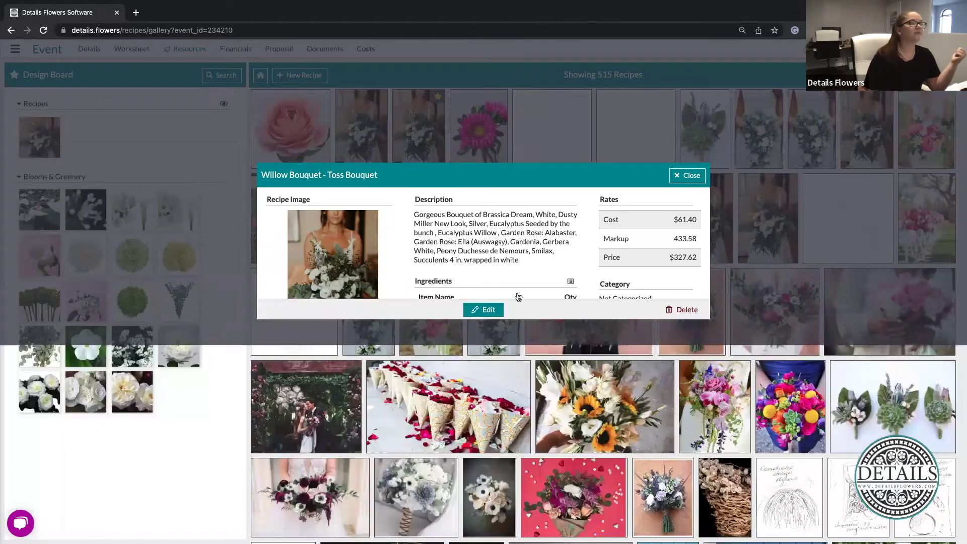
scroll(461, 342, down, 1)
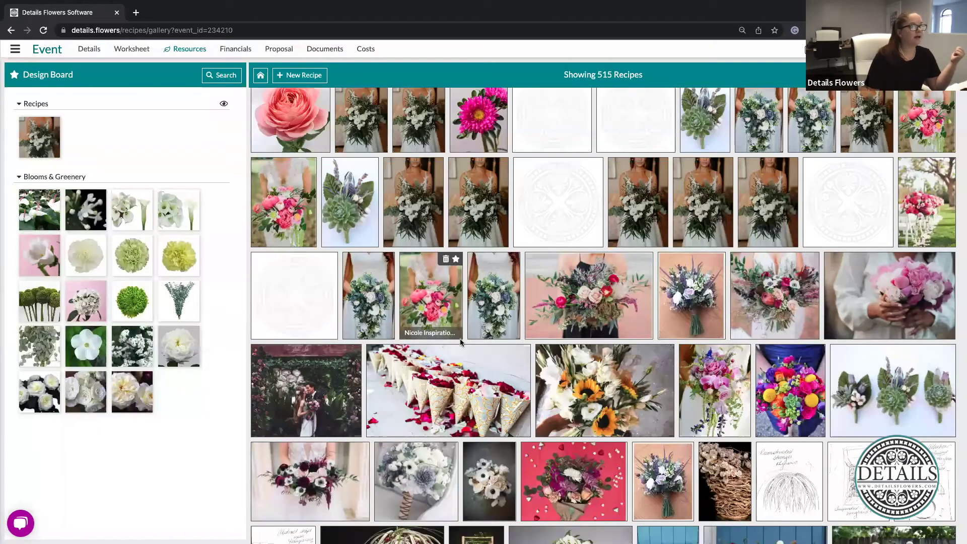
Star four more recipes lower in the gallery and open the recipe Search & Filters panel
scroll(461, 342, down, 3)
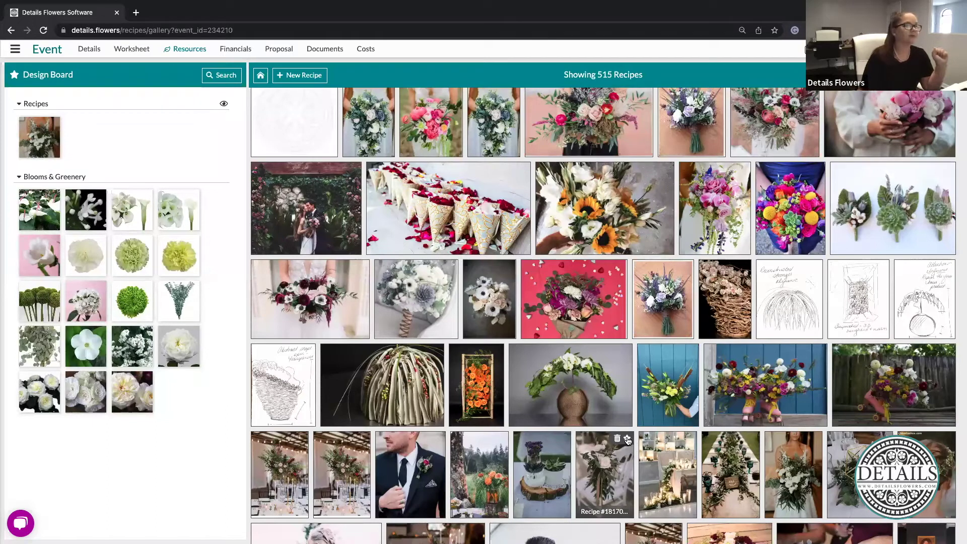
click(628, 440)
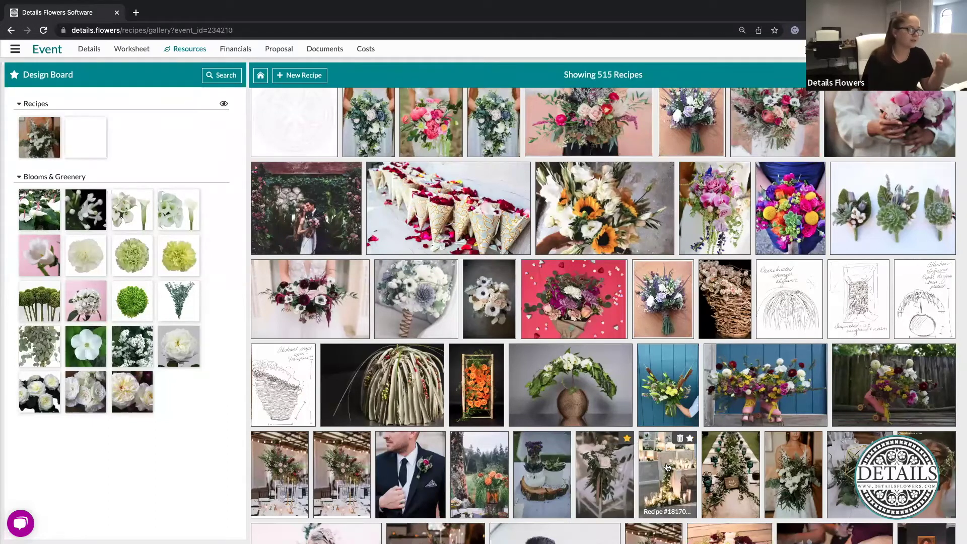
click(753, 440)
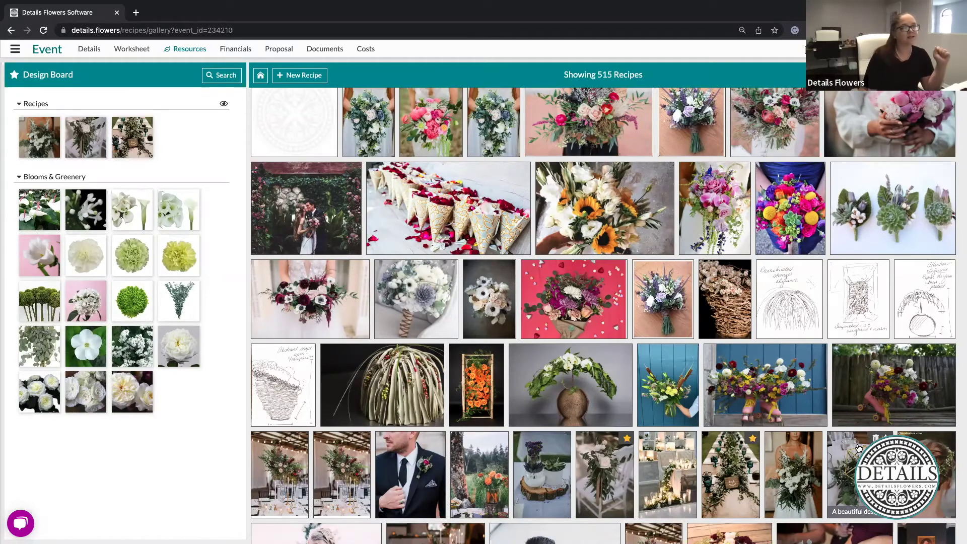
click(816, 439)
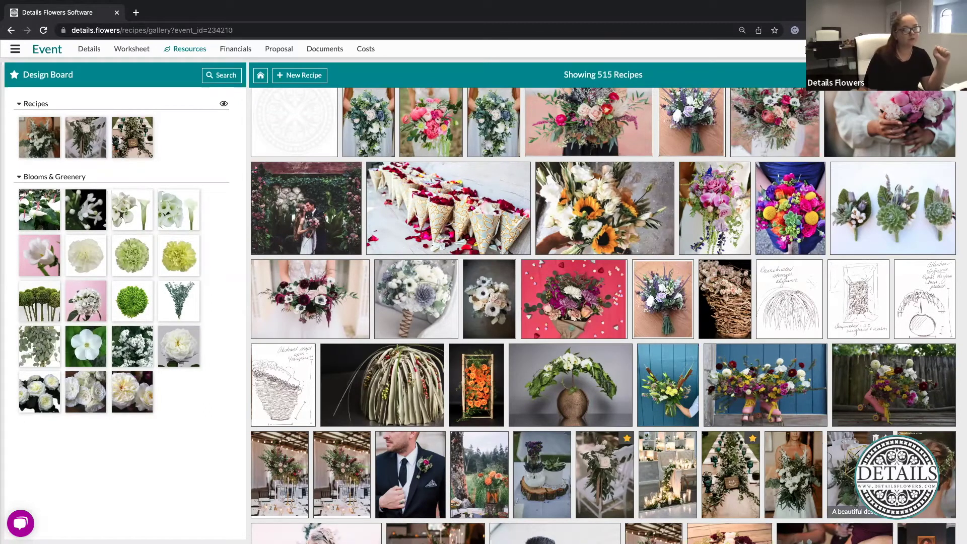
click(949, 439)
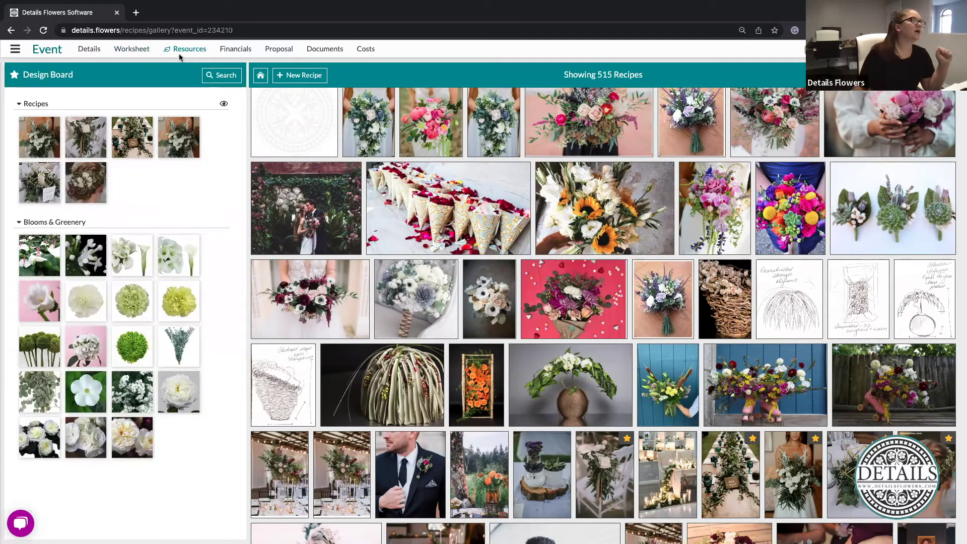
click(218, 76)
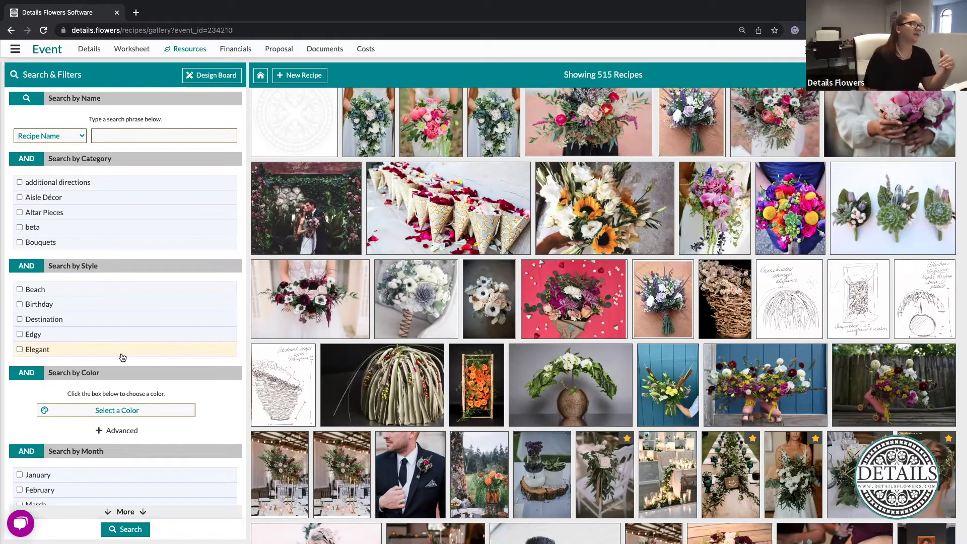
Keep searching by recipe name and browse the Category, Style and Month filters, expanding more months
click(77, 138)
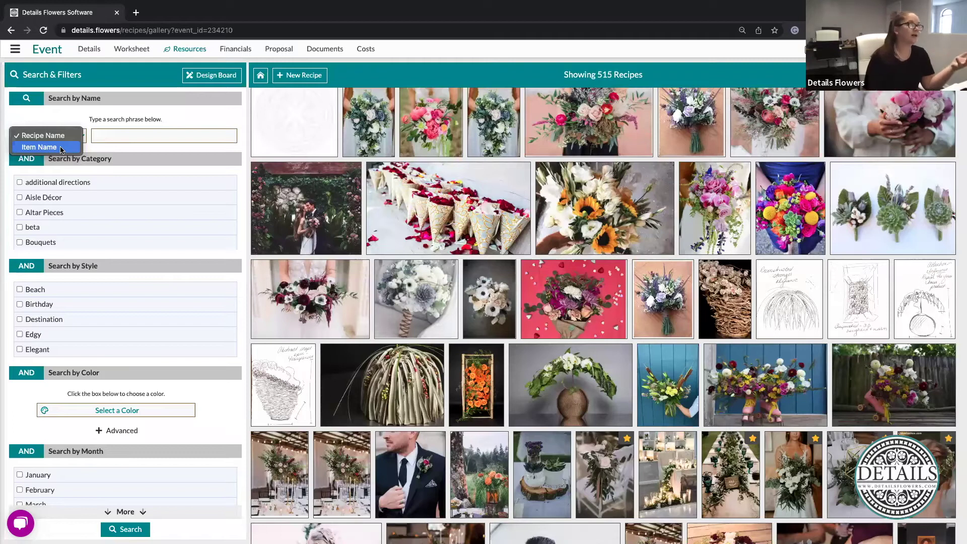
click(190, 242)
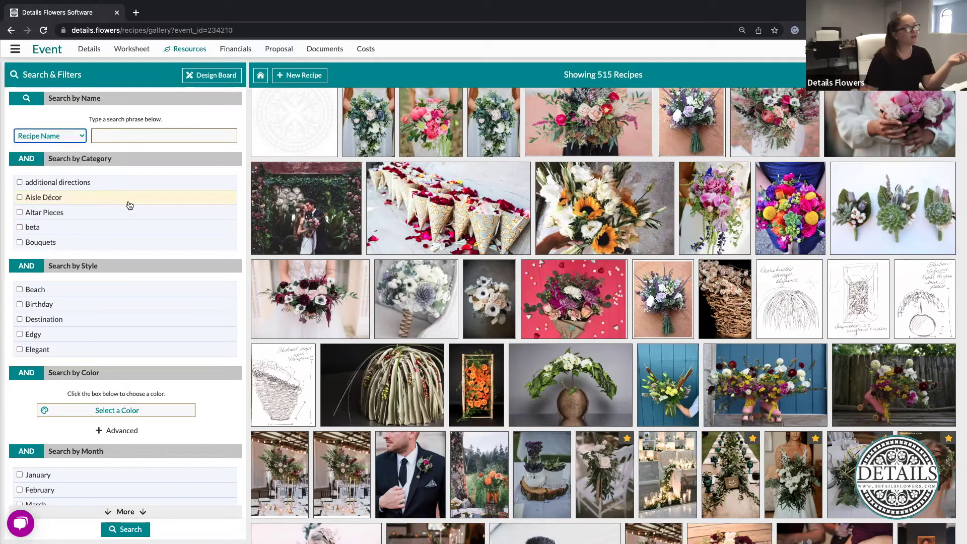
scroll(129, 205, down, 3)
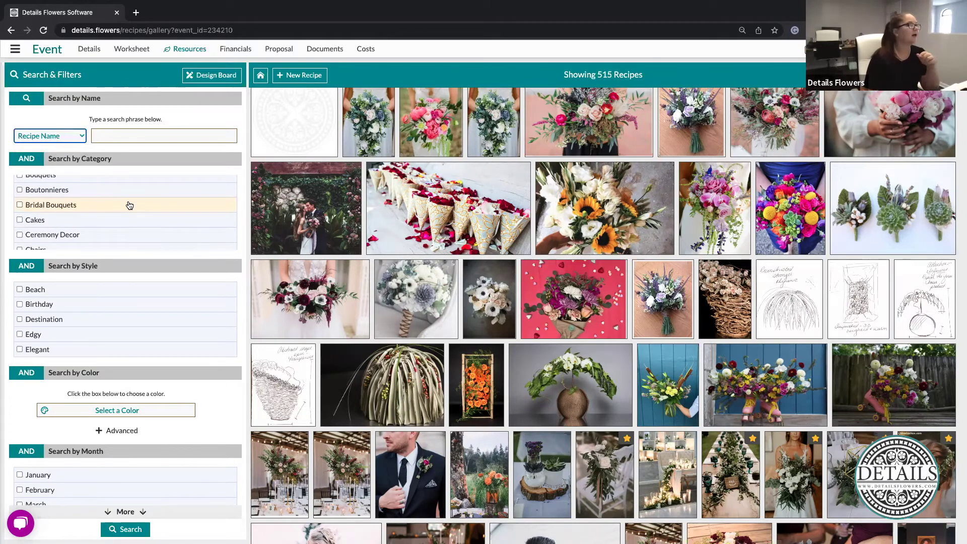
scroll(110, 318, down, 2)
scroll(110, 318, down, 1)
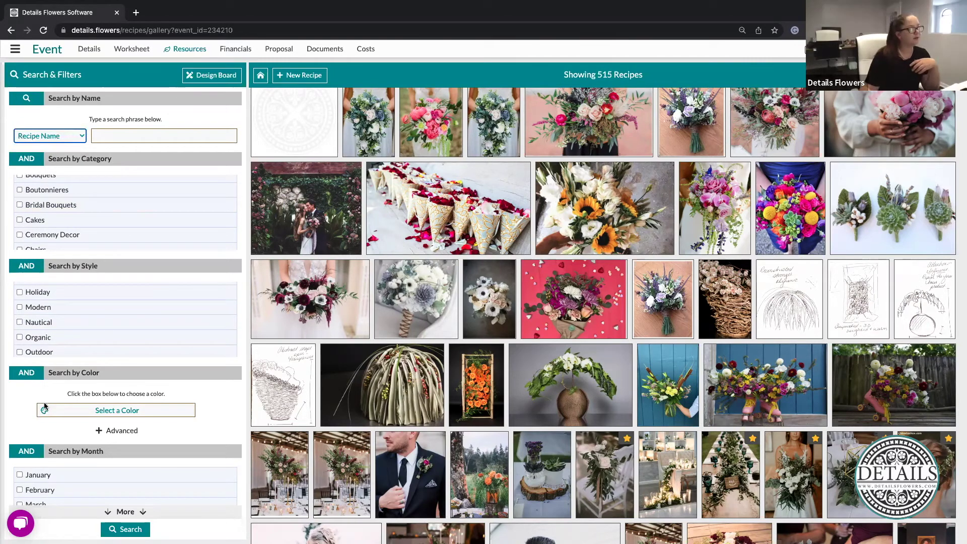
click(139, 511)
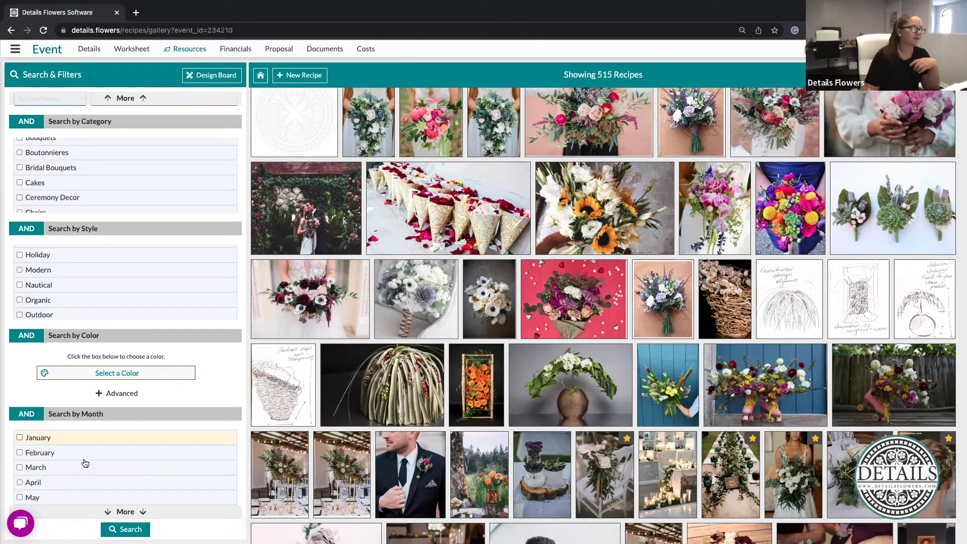
click(135, 100)
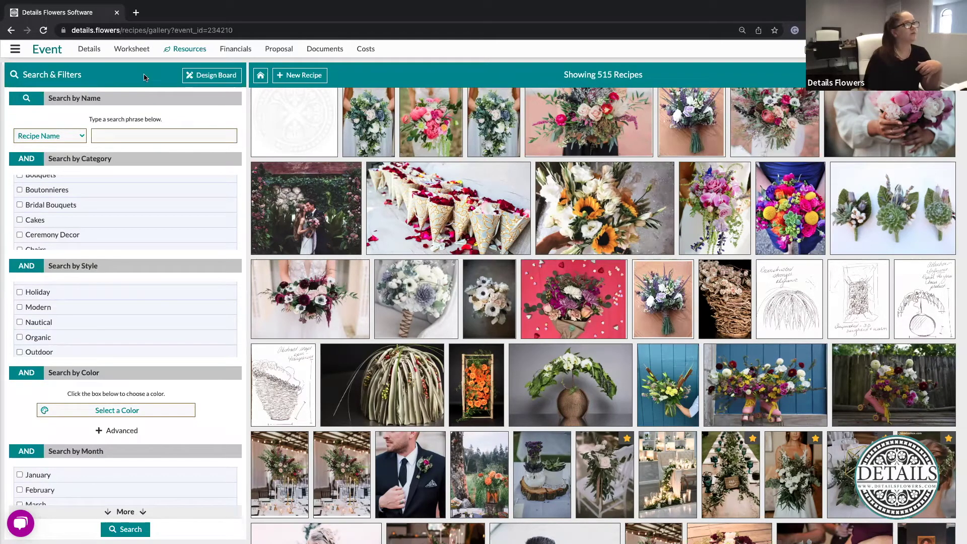
click(173, 51)
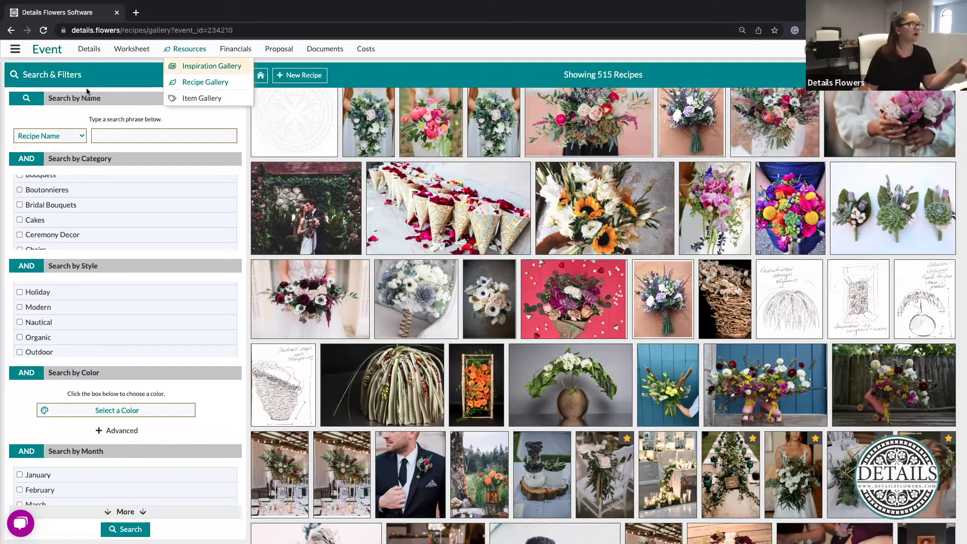
Star the first two images in the Inspiration Gallery as favourites
click(201, 66)
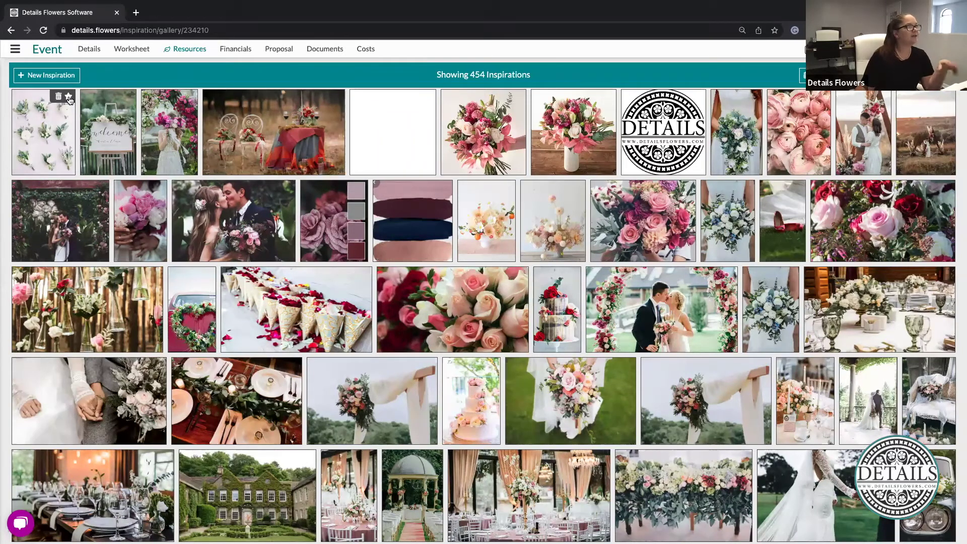
mouse_move(130, 102)
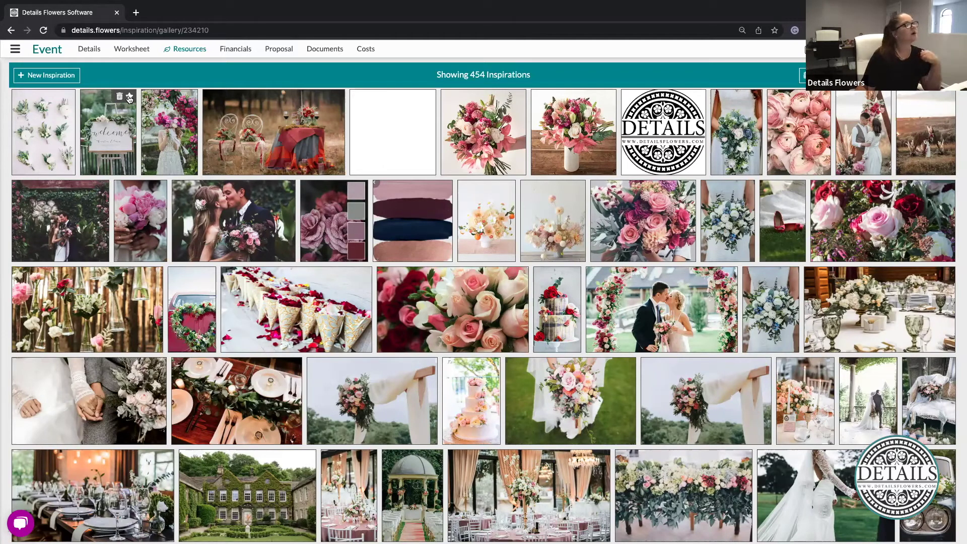
click(129, 97)
mouse_move(59, 98)
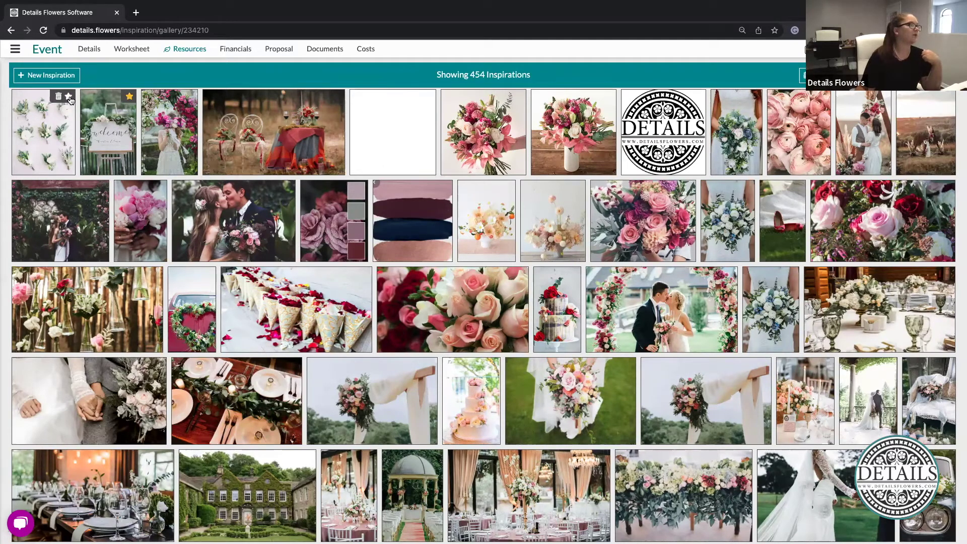
click(69, 97)
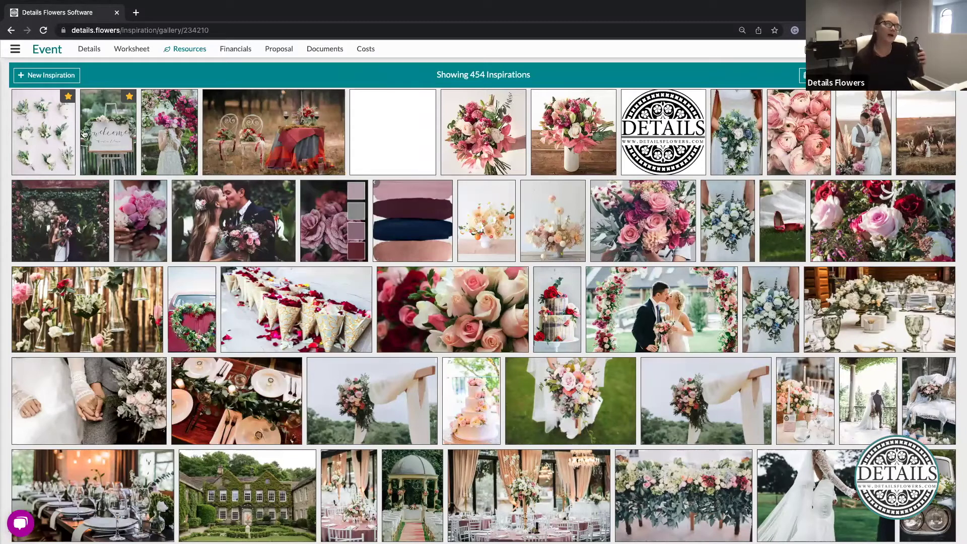
Return to the event's Design Worksheet
mouse_move(65, 124)
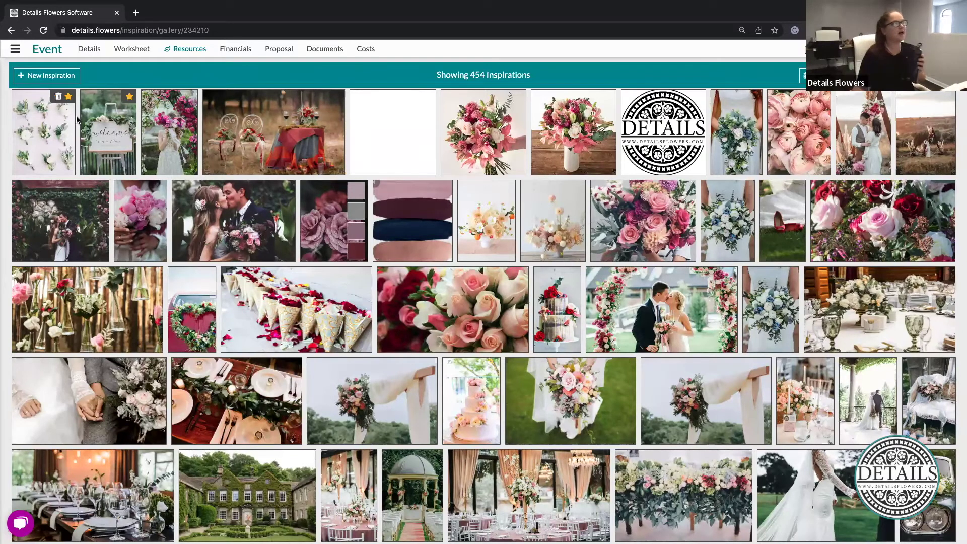
mouse_move(136, 98)
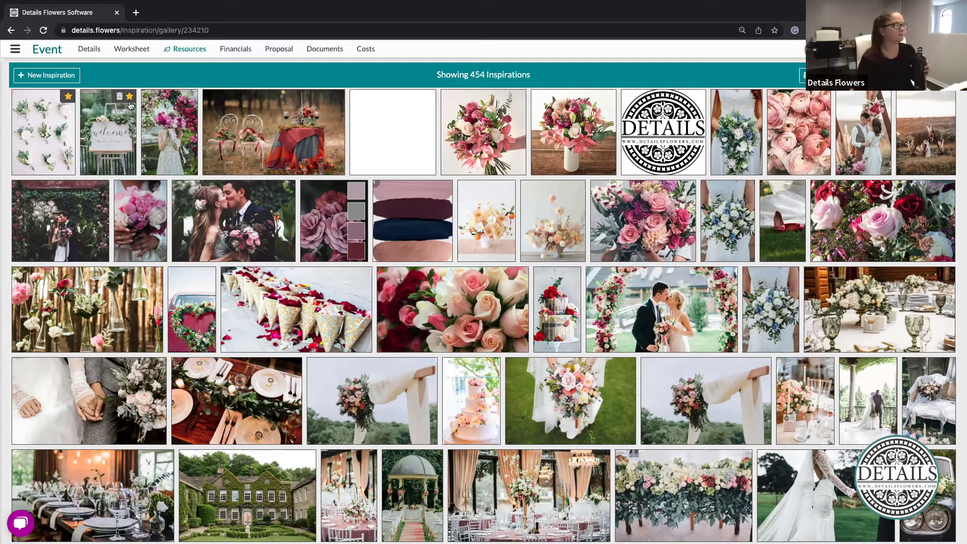
click(131, 51)
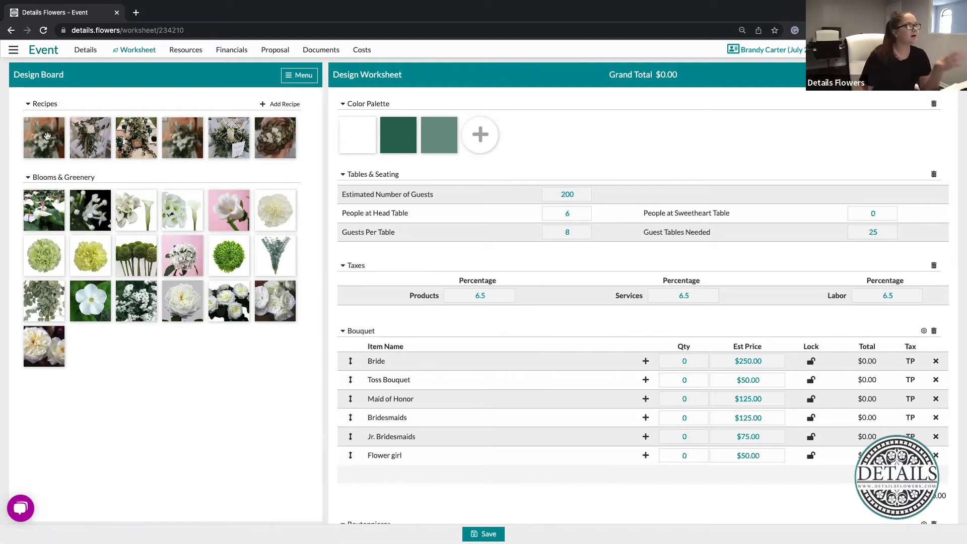
Assign the Willow Bouquet recipe to the Bride row at quantity 1
drag(46, 134, 619, 364)
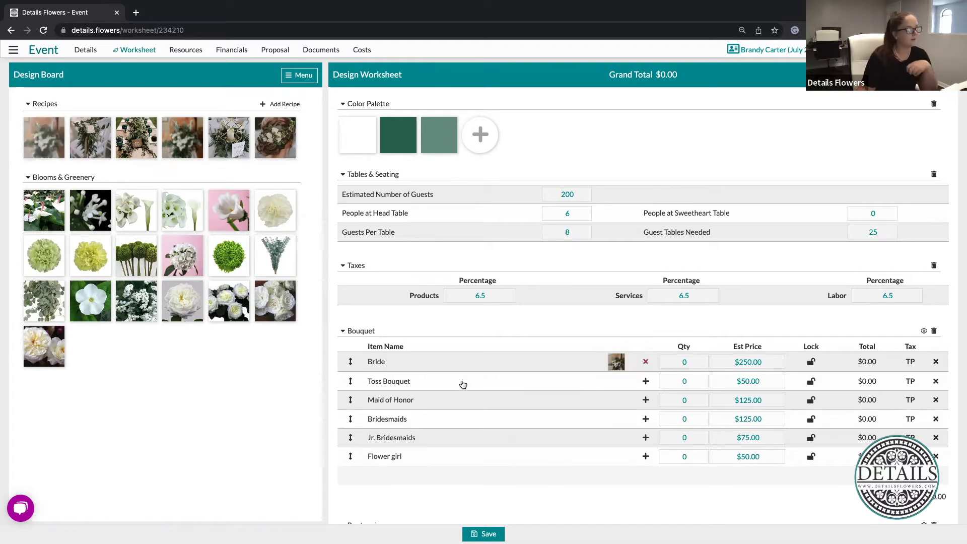
scroll(519, 365, down, 4)
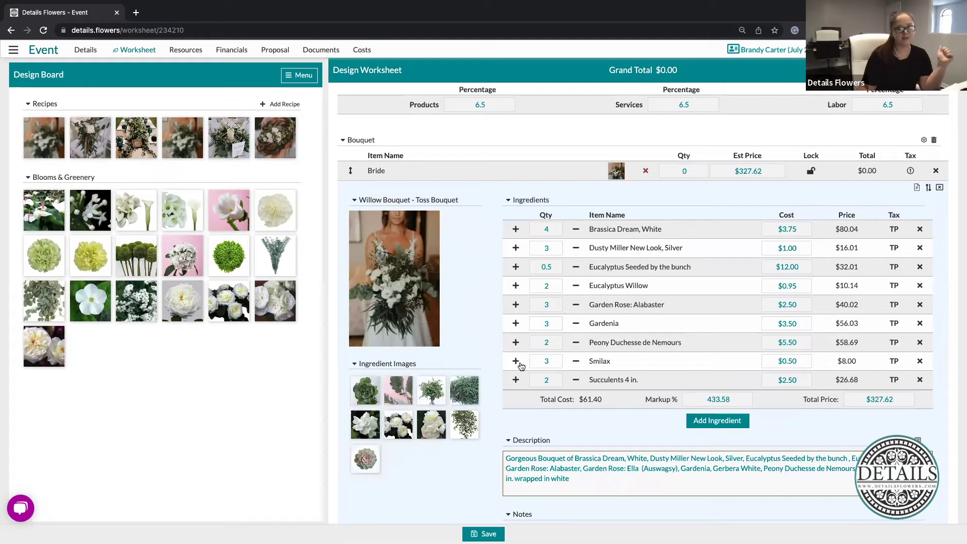
click(700, 166)
text(1)
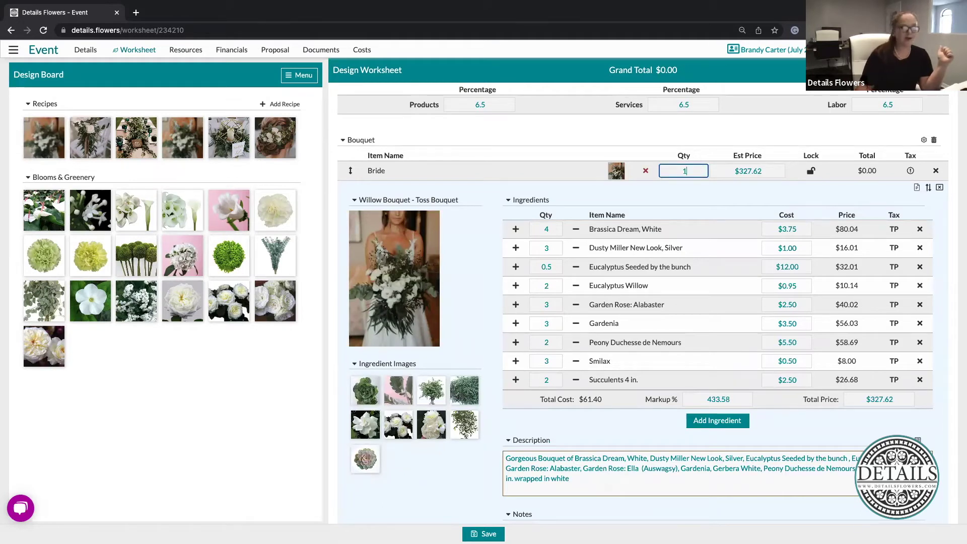
click(707, 202)
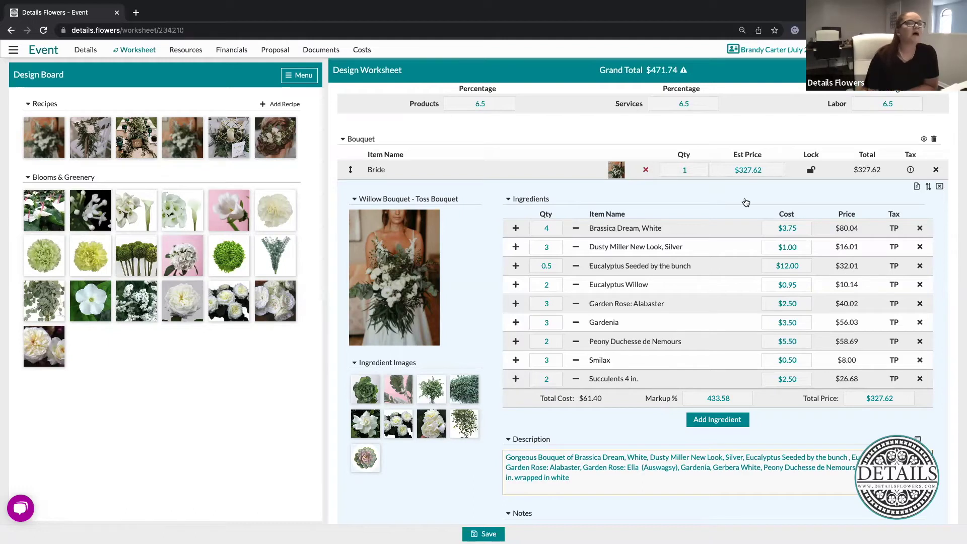
Lock the Bride bouquet's estimated price at $350.00 and collapse its ingredient details
click(765, 172)
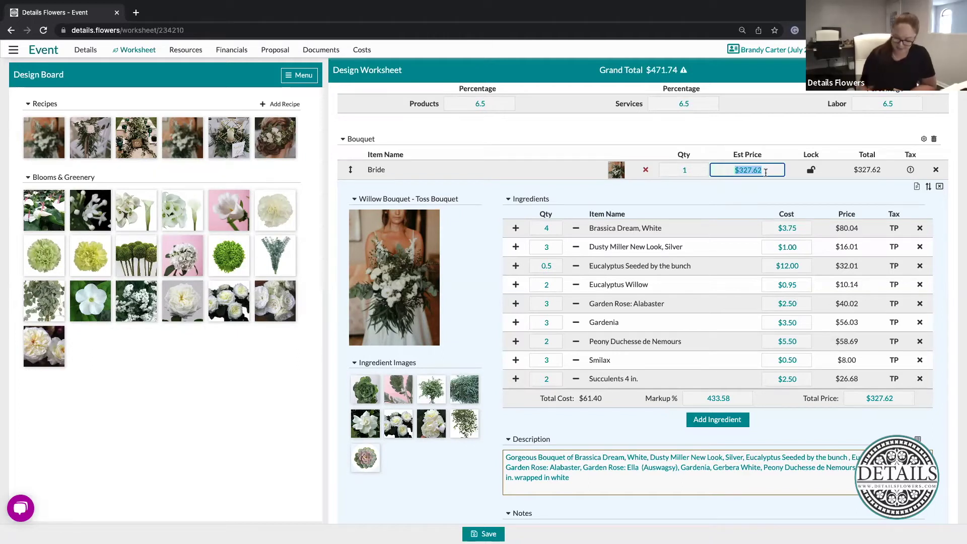
text(350.00)
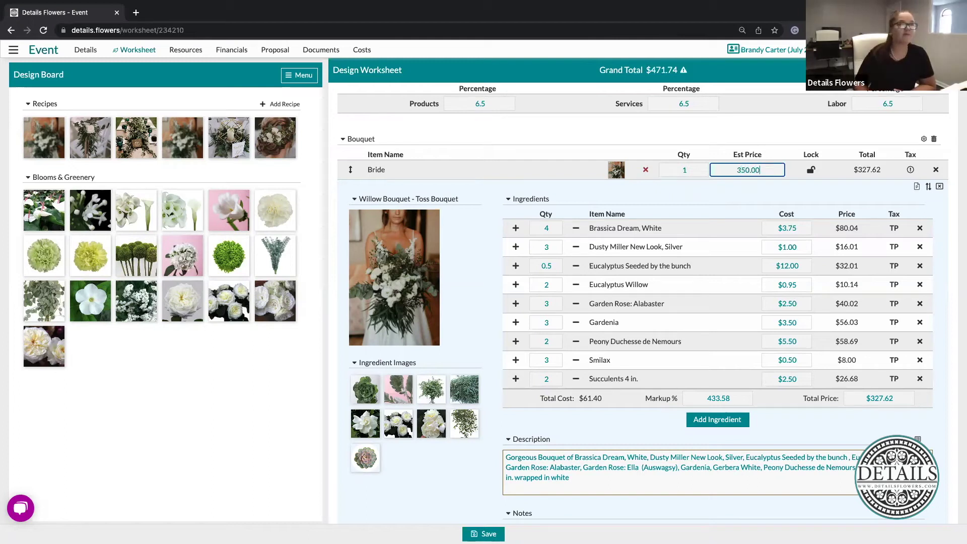
click(812, 171)
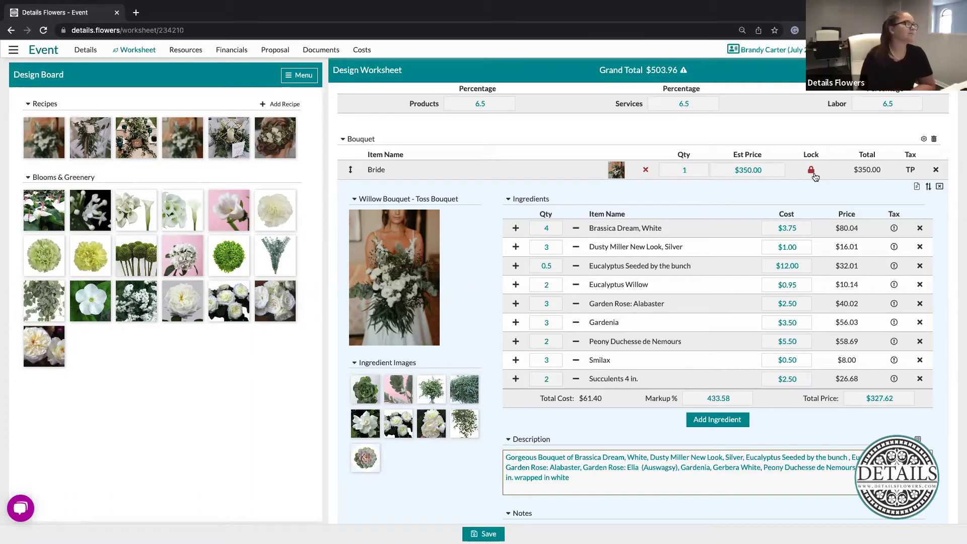
click(613, 172)
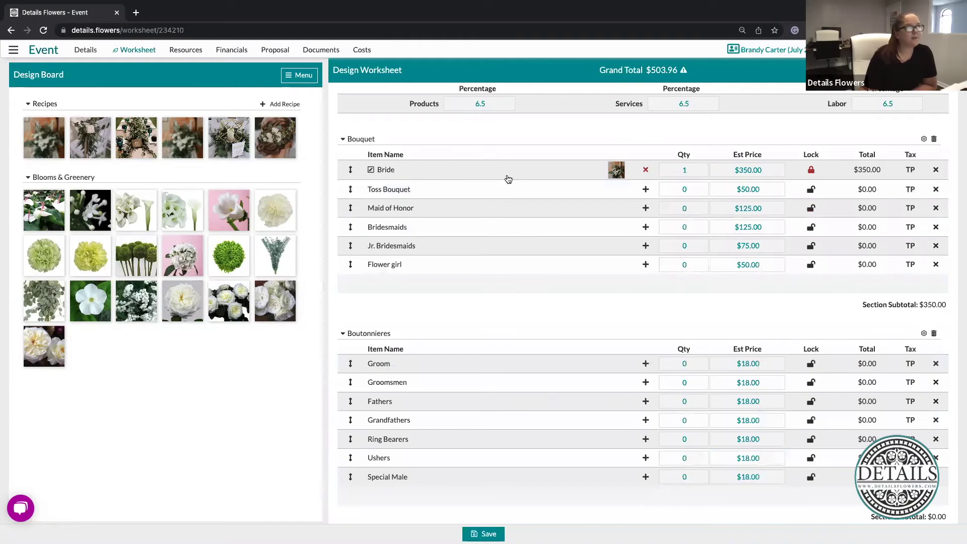
Assign the recipe to Toss Bouquet with 2 Brassica Dream White, 2 Gardenia, and no peony
drag(42, 130, 593, 189)
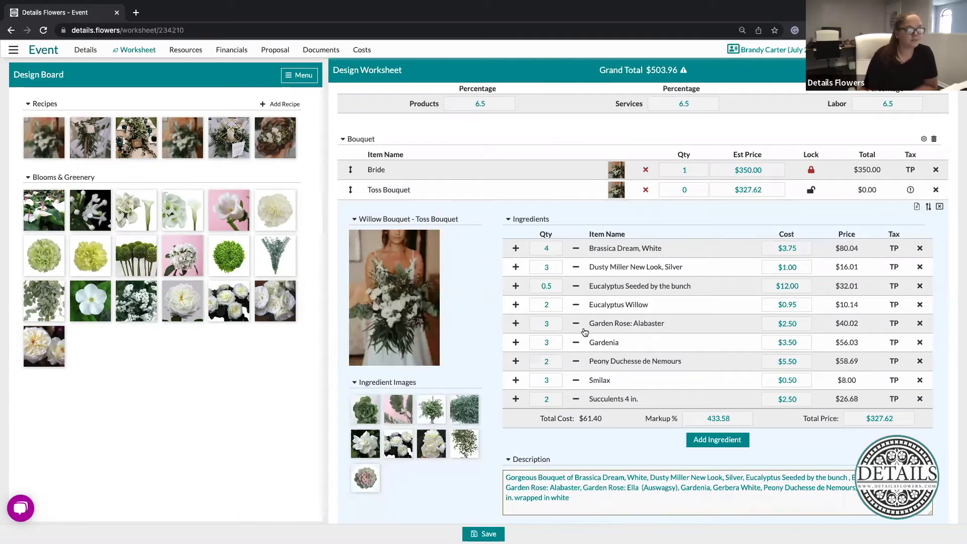
click(547, 244)
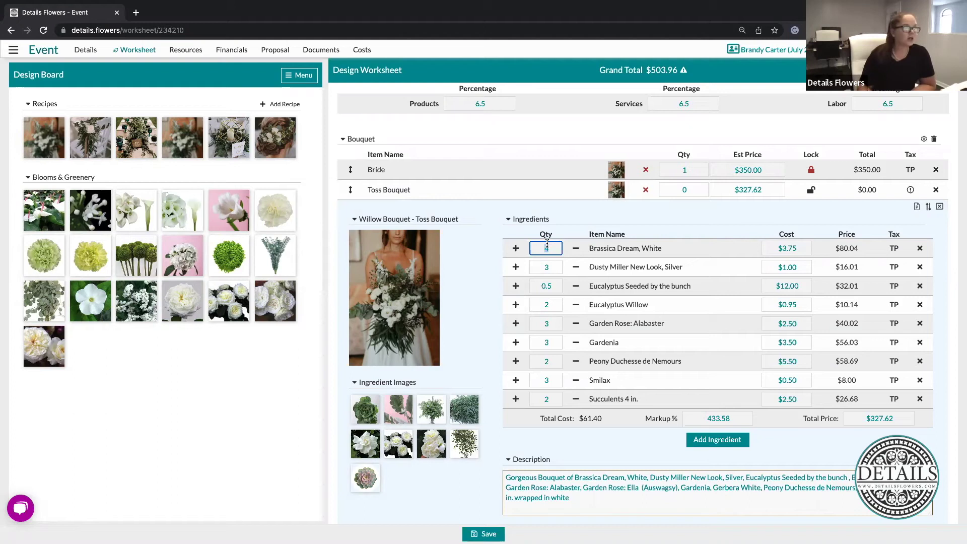
text(2)
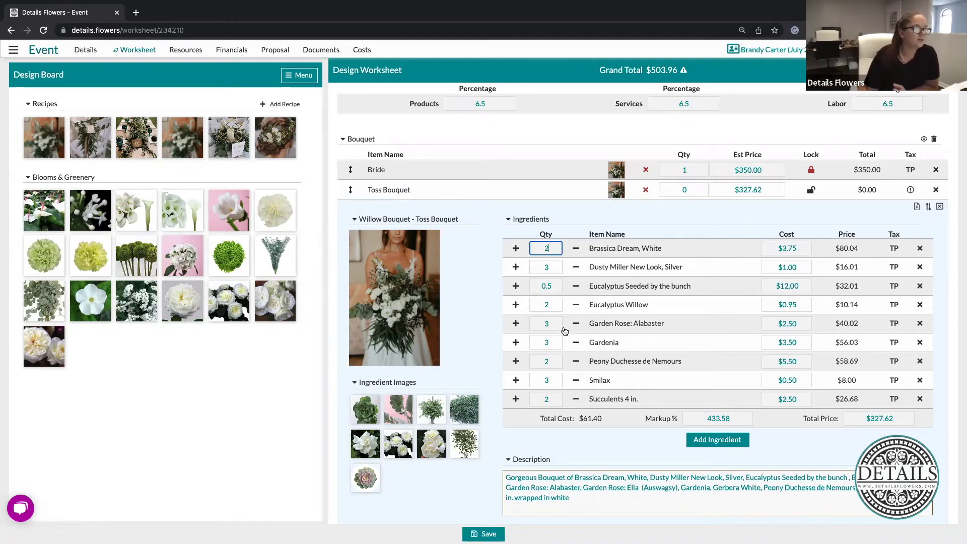
click(549, 339)
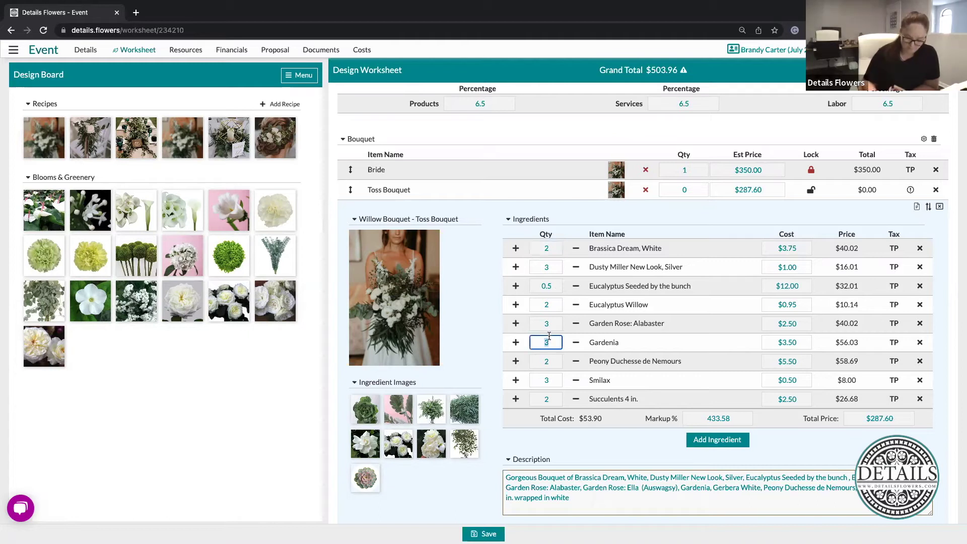
text(2)
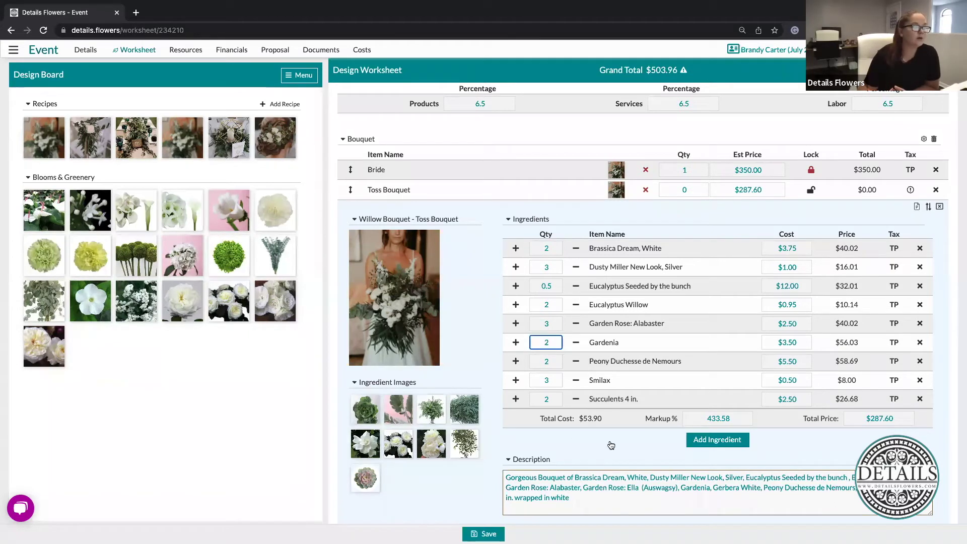
click(920, 361)
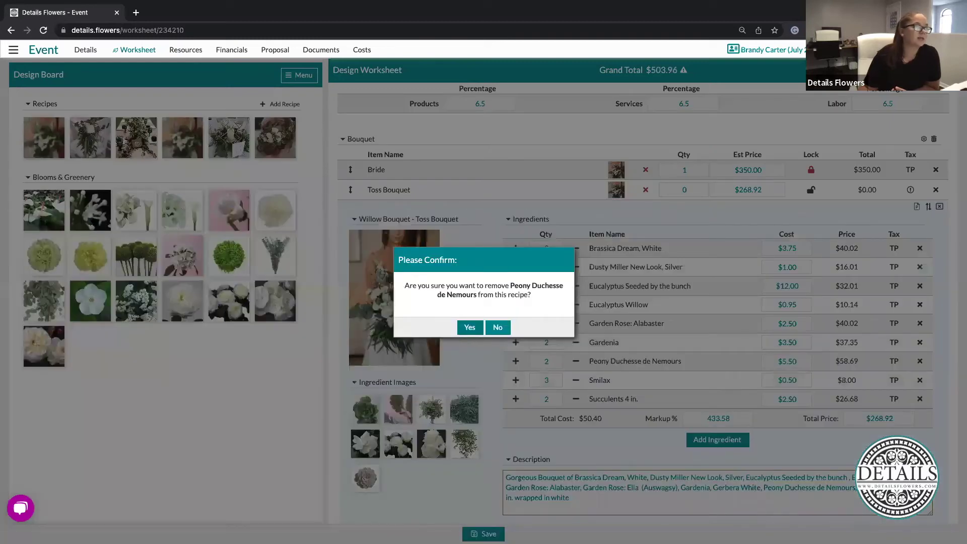
click(469, 297)
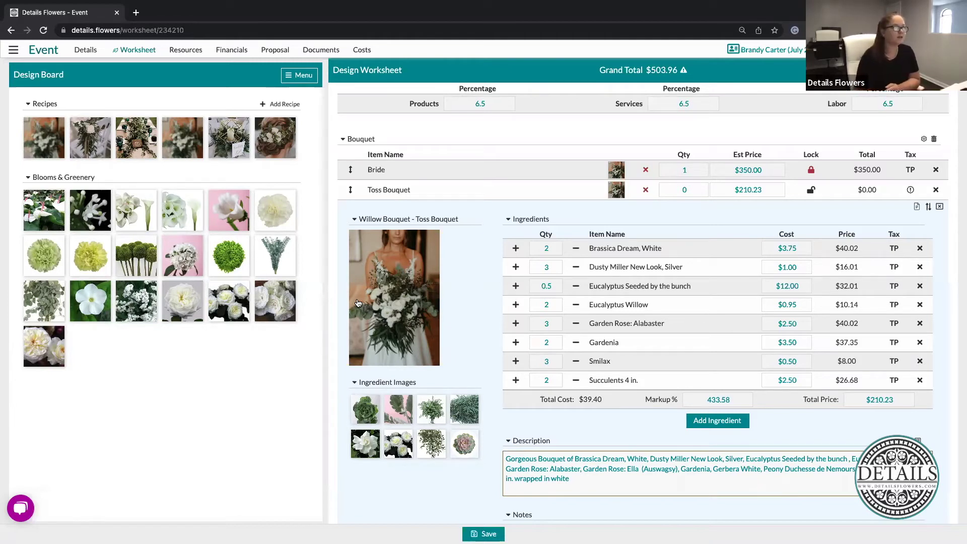
Order one Toss Bouquet at $210.23 and collapse its recipe details
click(703, 192)
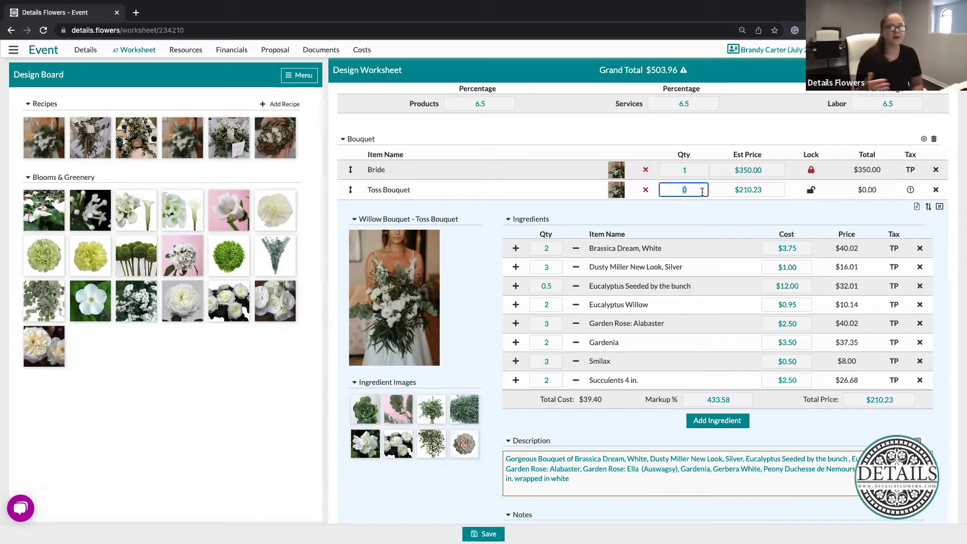
text(1)
click(726, 211)
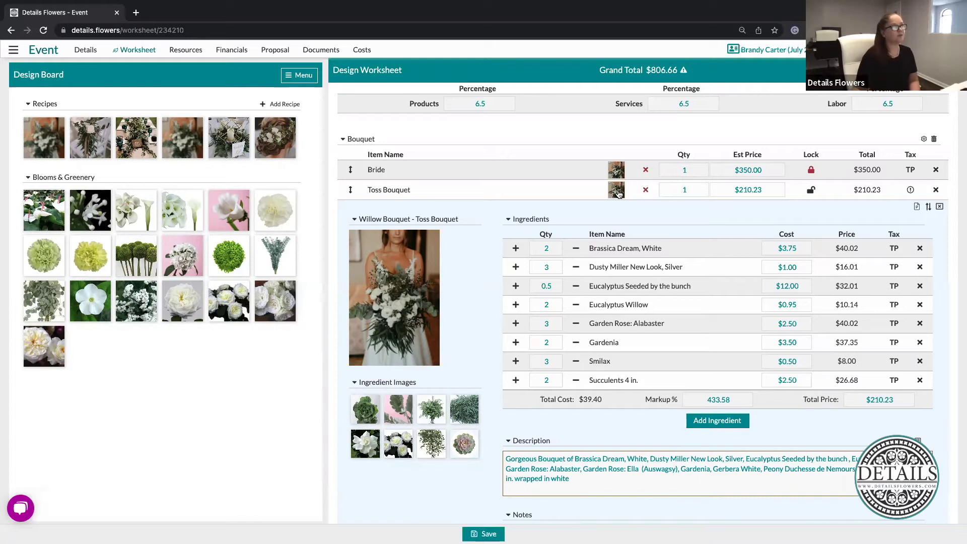
click(617, 192)
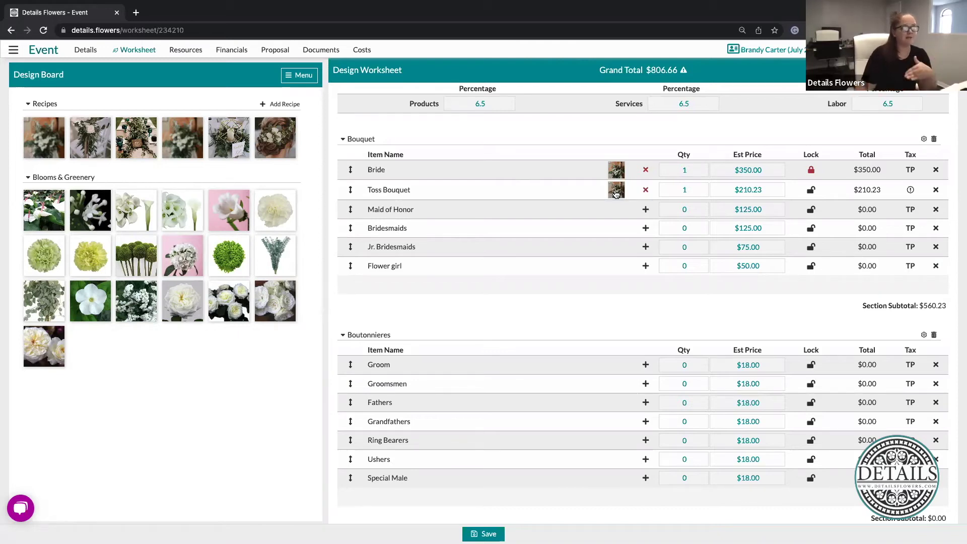
Create an empty recipe on the Maid of Honor row using Add Blank Recipe
scroll(600, 199, down, 1)
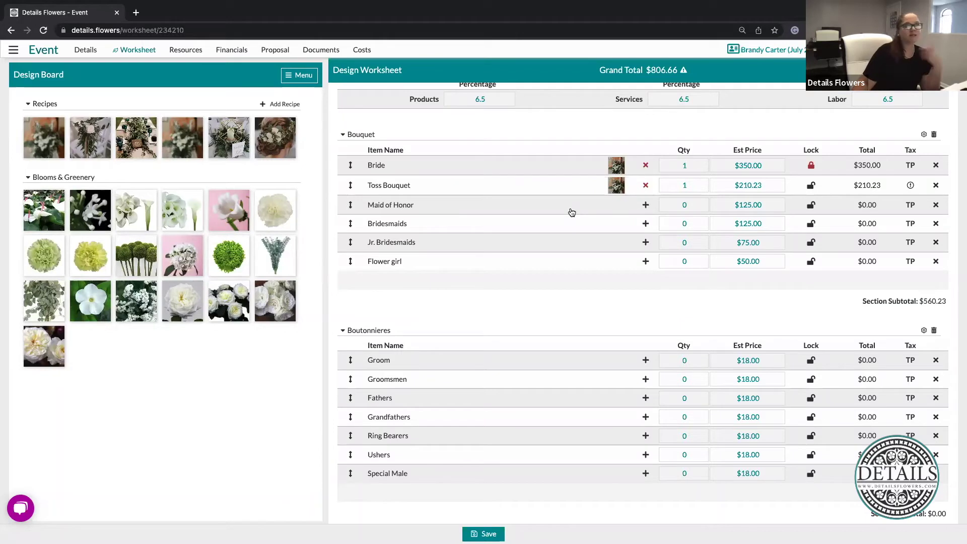
click(646, 205)
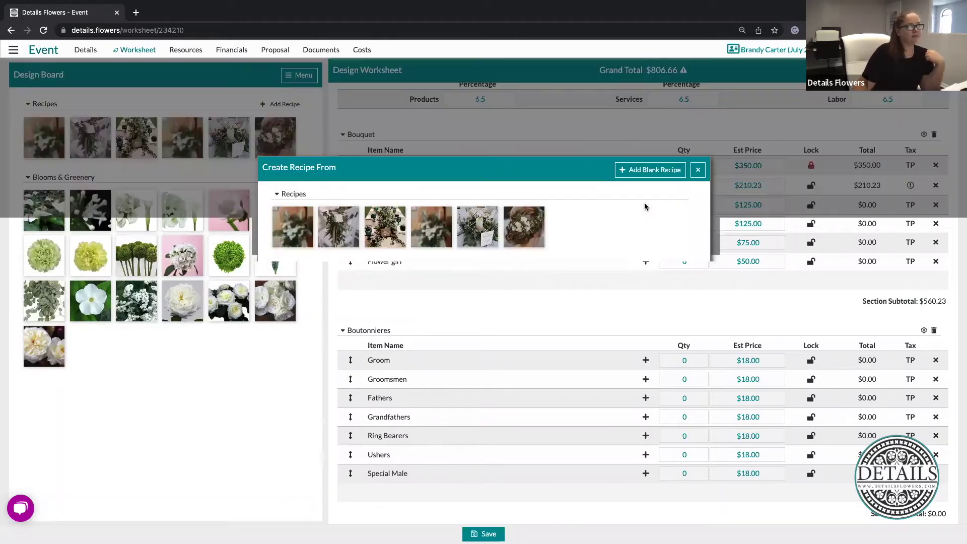
click(621, 436)
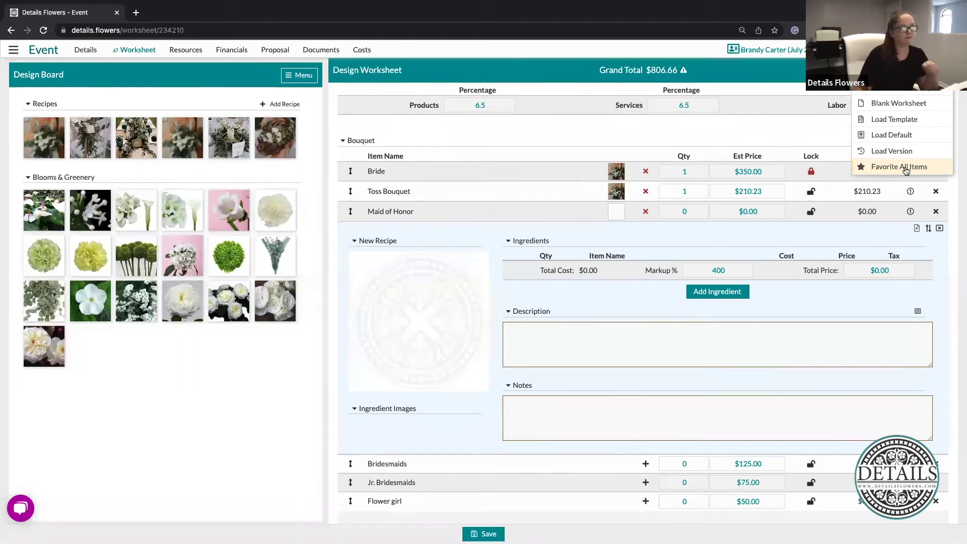
Add all favourite items to the Design Board, showing 27 blooms and greenery
click(905, 170)
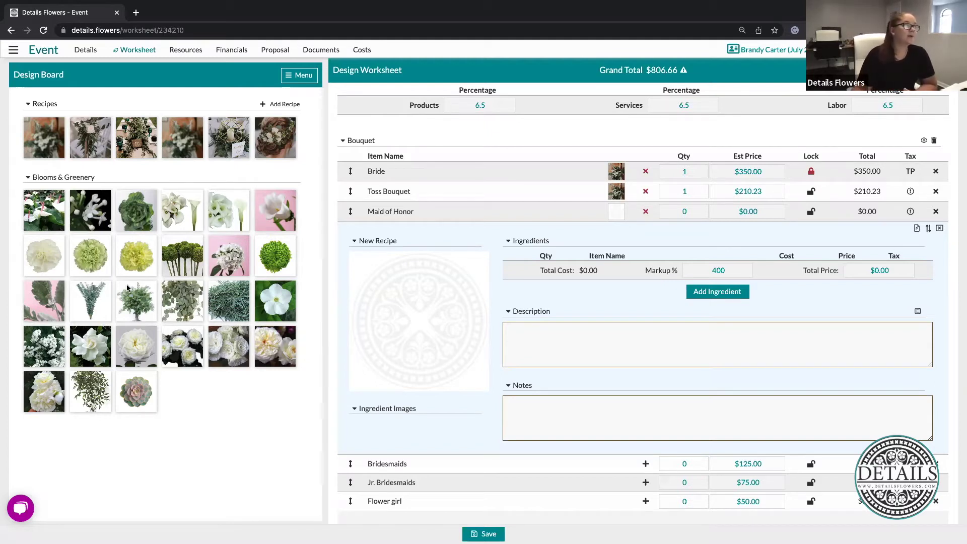
Drag Gardenia, Garden Rose Alabaster, Peony and other stems into the Maid of Honor ingredients
drag(87, 348, 609, 264)
drag(136, 346, 631, 267)
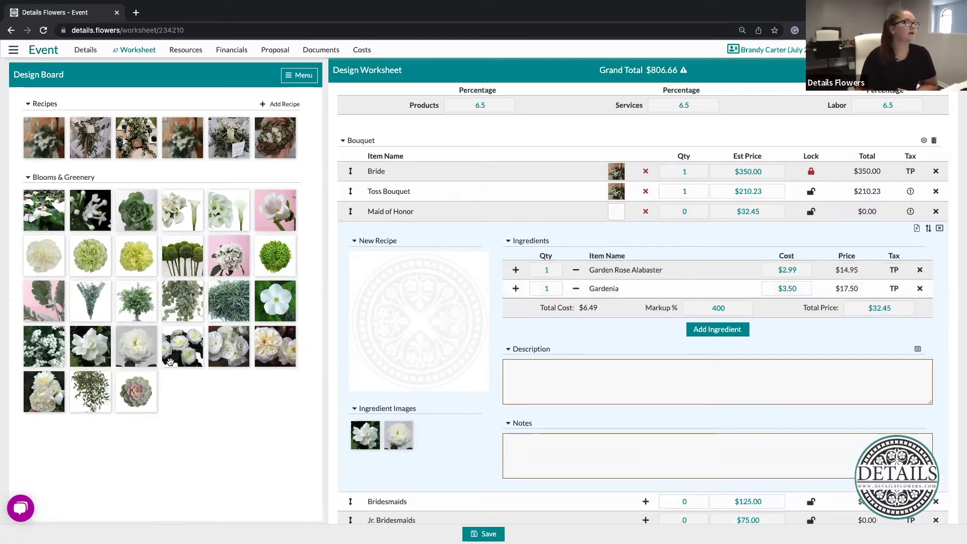
drag(44, 397, 569, 285)
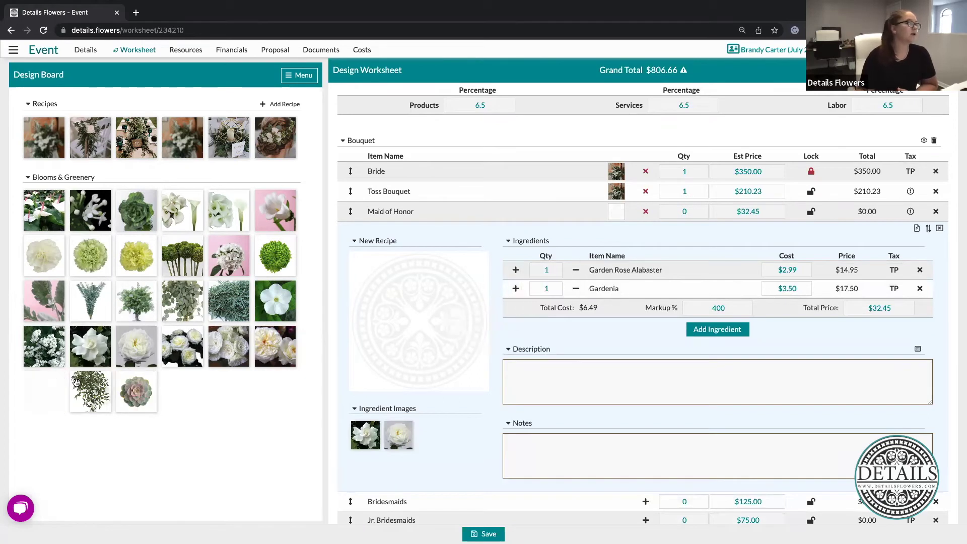
drag(91, 391, 714, 311)
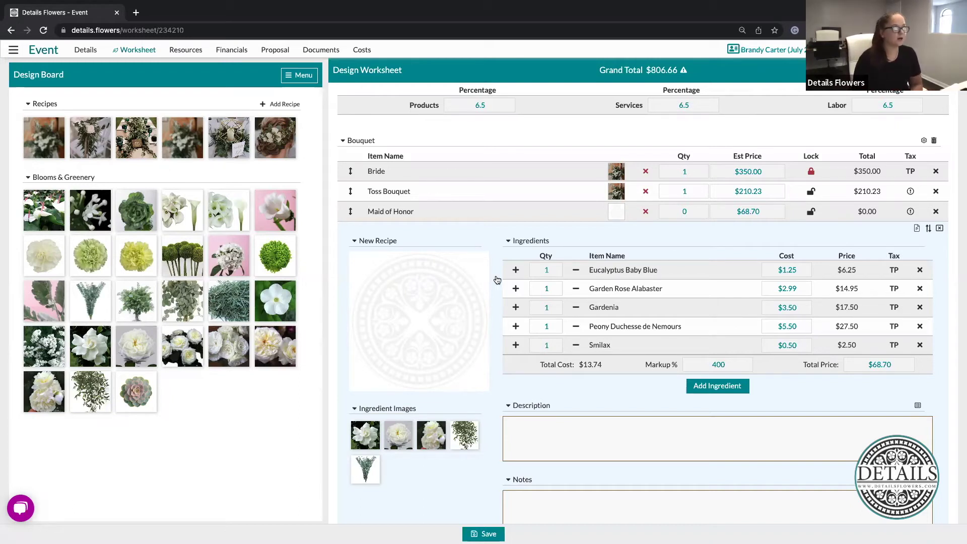
click(458, 315)
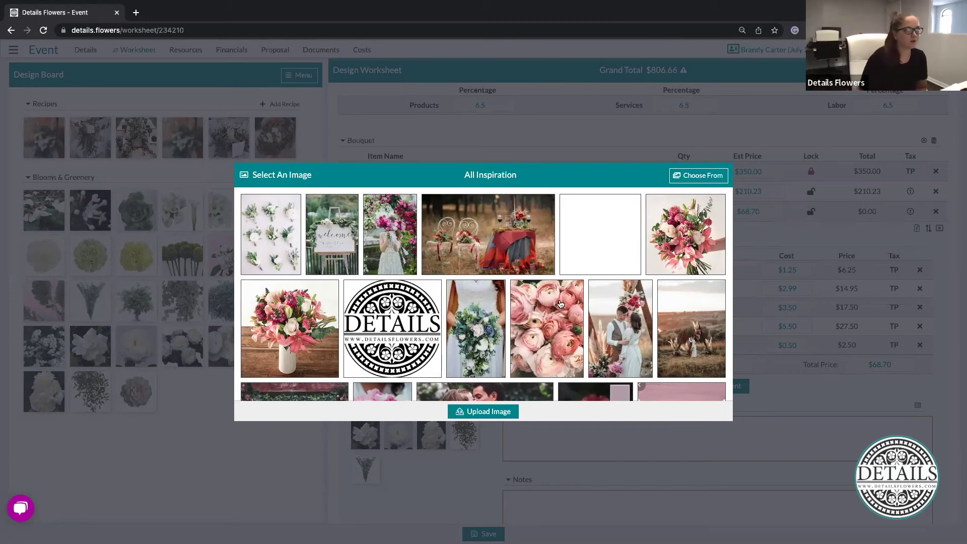
Use the white bride bouquet photo from Favorite Recipes as the recipe picture
click(703, 177)
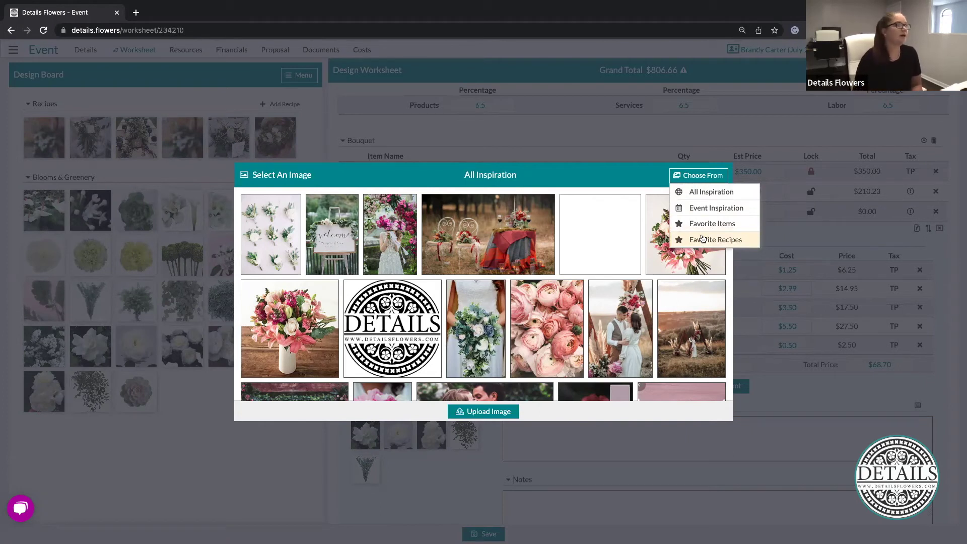
click(702, 243)
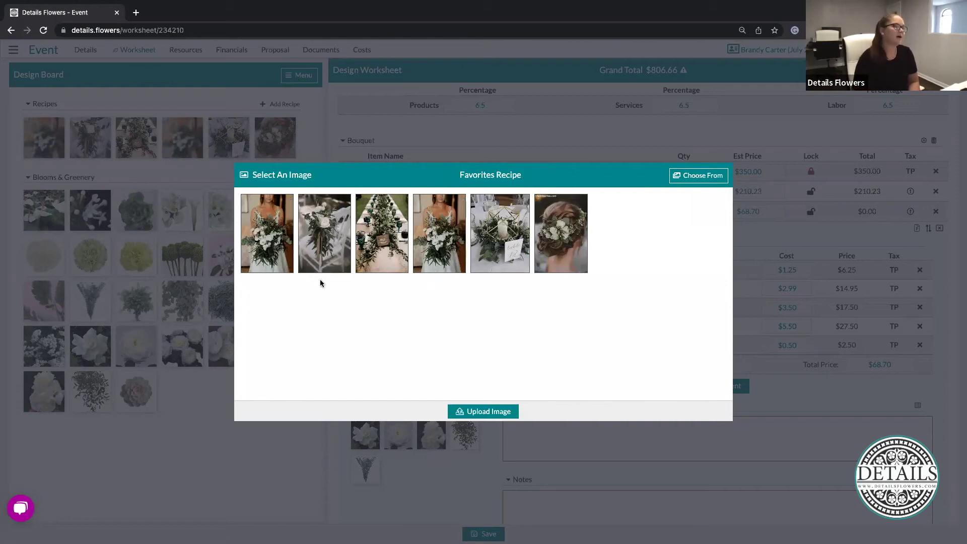
click(437, 242)
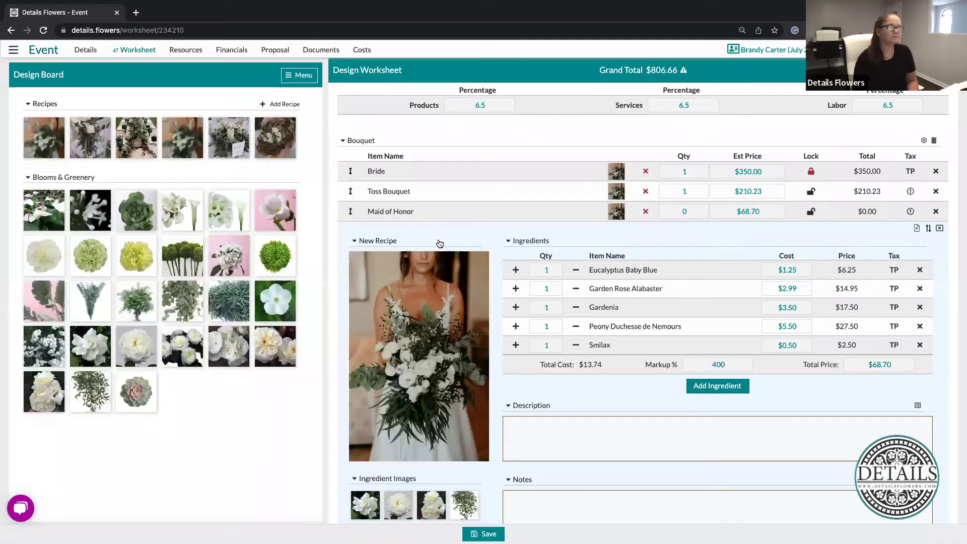
Set ingredient quantities: Eucalyptus Baby Blue 2, Garden Rose Alabaster 3, Gardenia 2, Peony 3
click(643, 439)
click(549, 271)
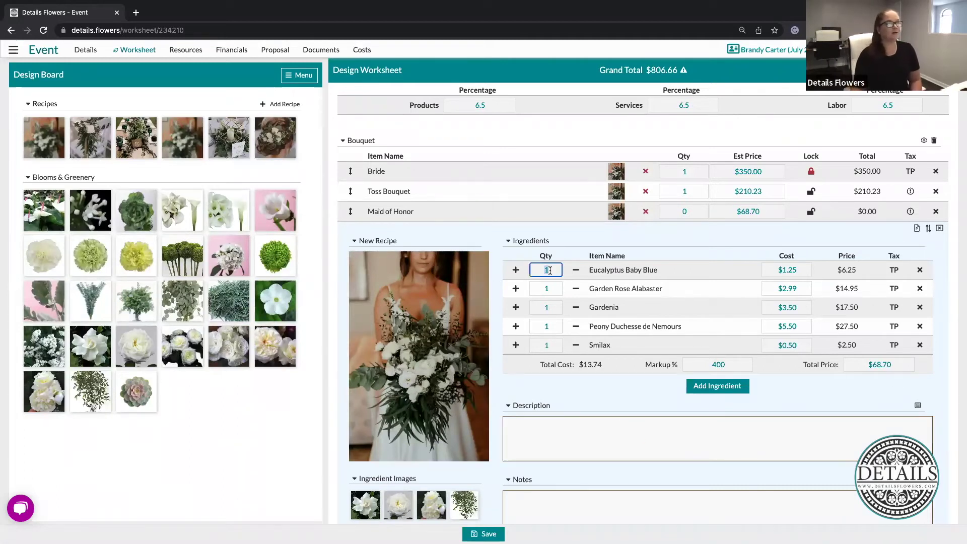
text(2)
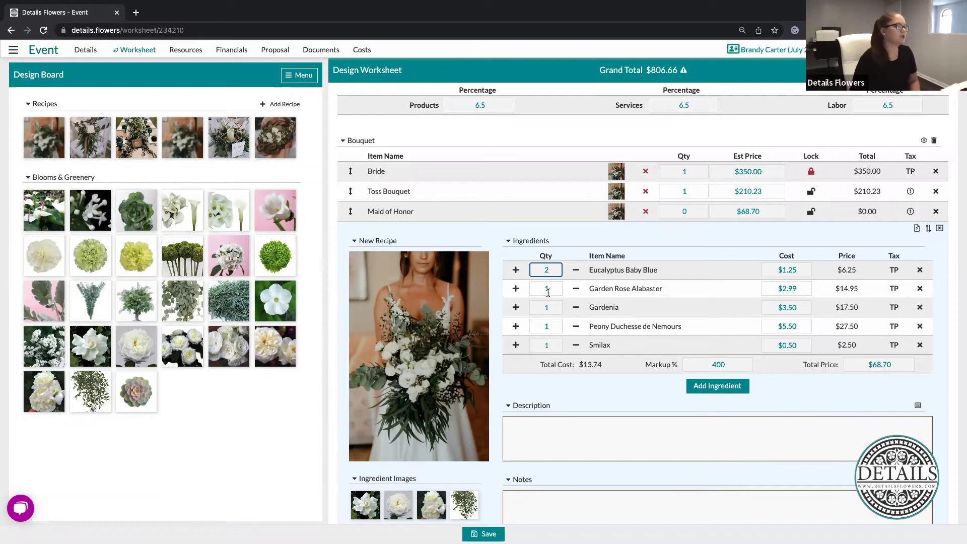
click(552, 288)
text(3)
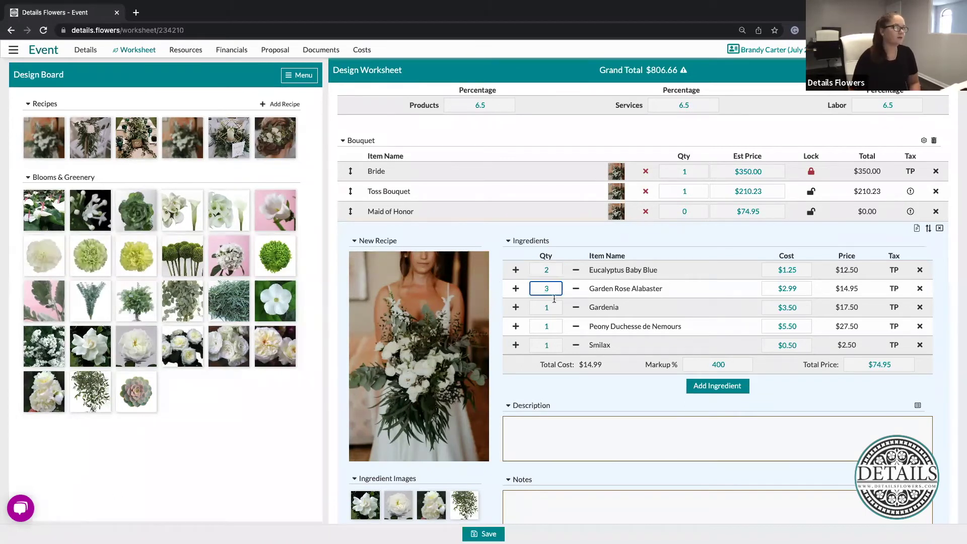
click(553, 307)
text(2)
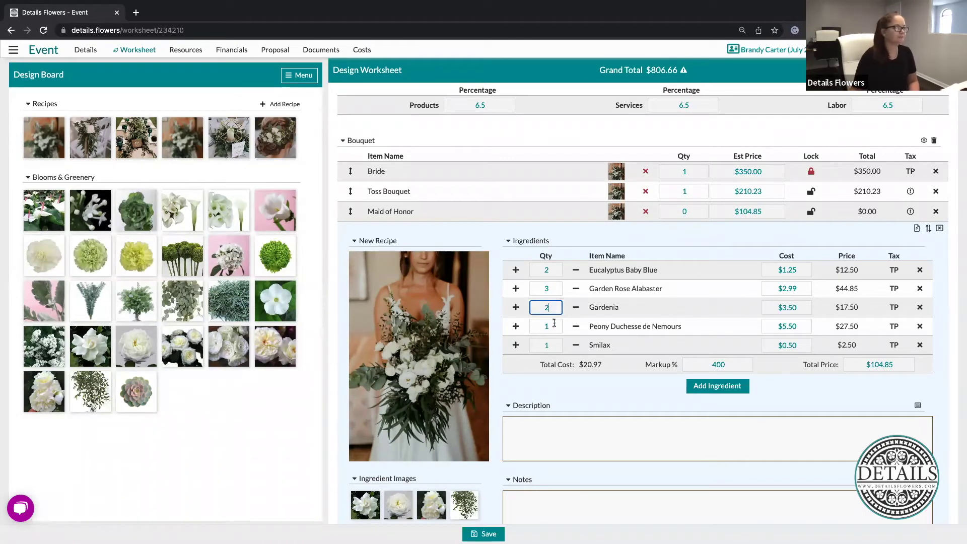
click(554, 325)
text(3)
click(631, 411)
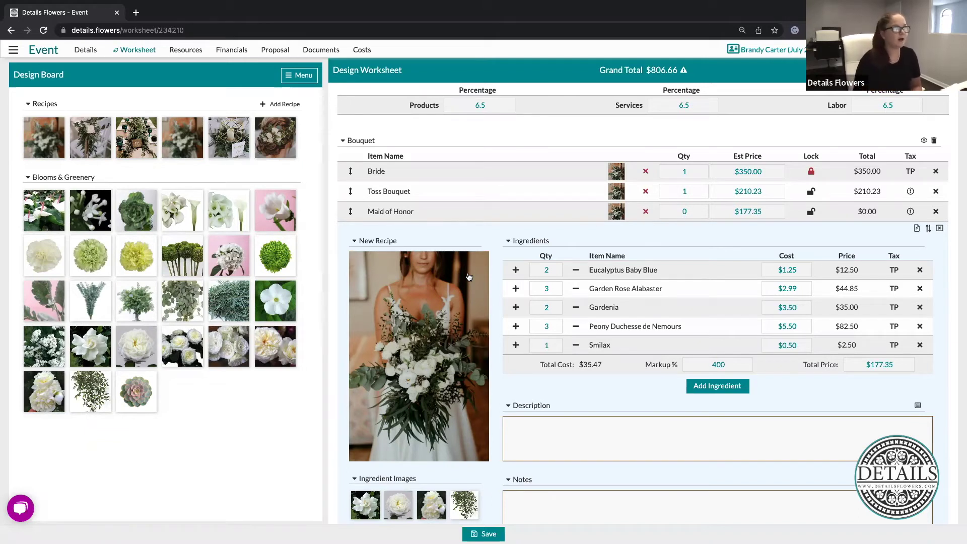
Order one Maid of Honor bouquet at $177.35, bringing the grand total to $1,062.02
click(688, 210)
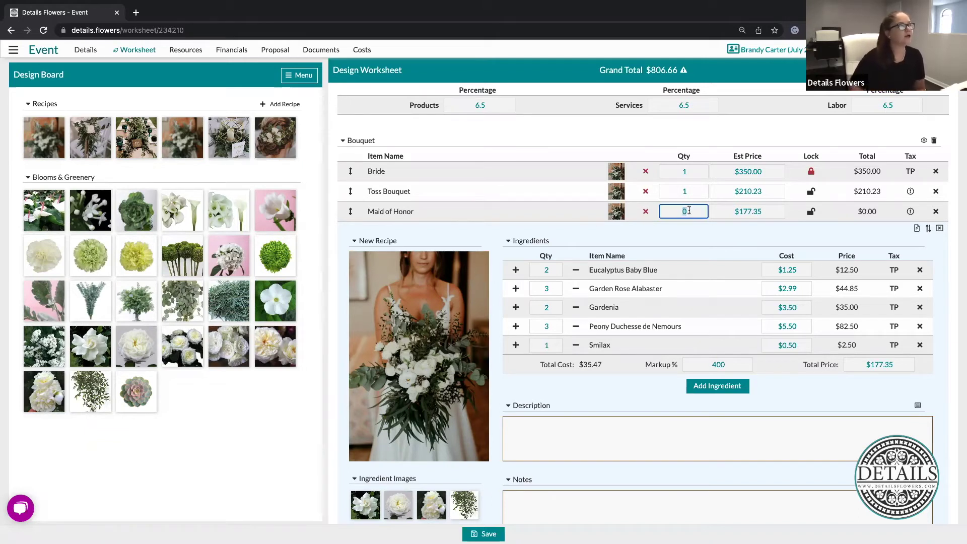
text(1)
click(757, 237)
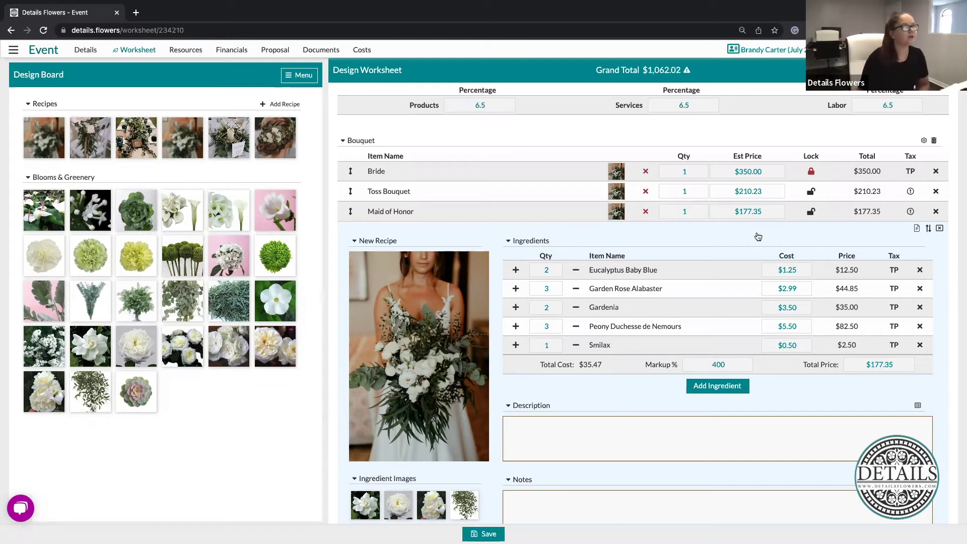
scroll(650, 413, down, 2)
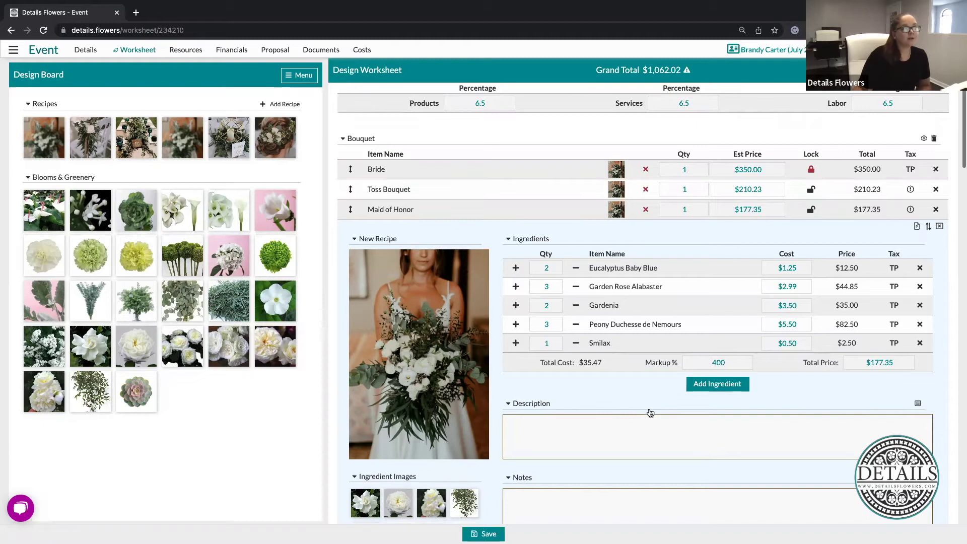
Paste the copied ingredient list, Eucalyptus Baby Blue through Smilax, into the Maid of Honor description
click(564, 369)
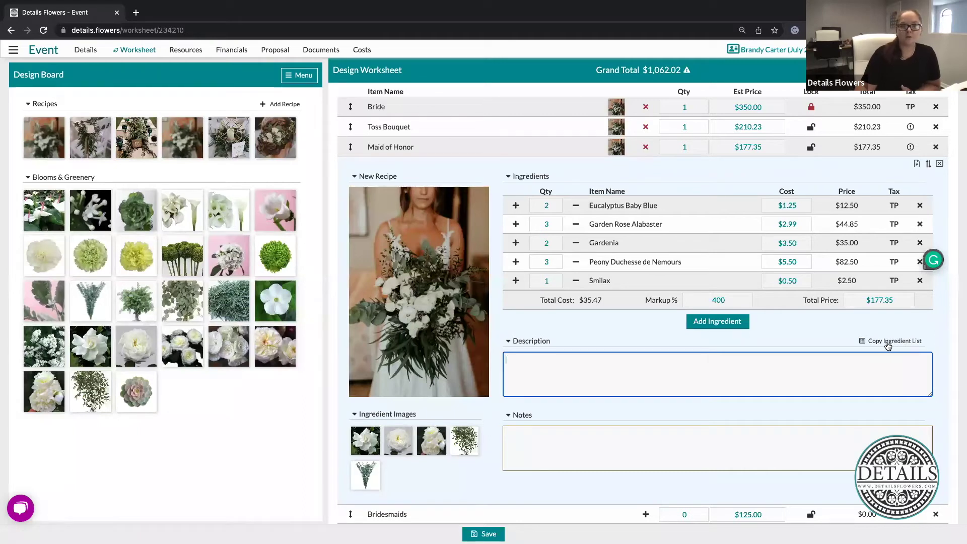
click(888, 346)
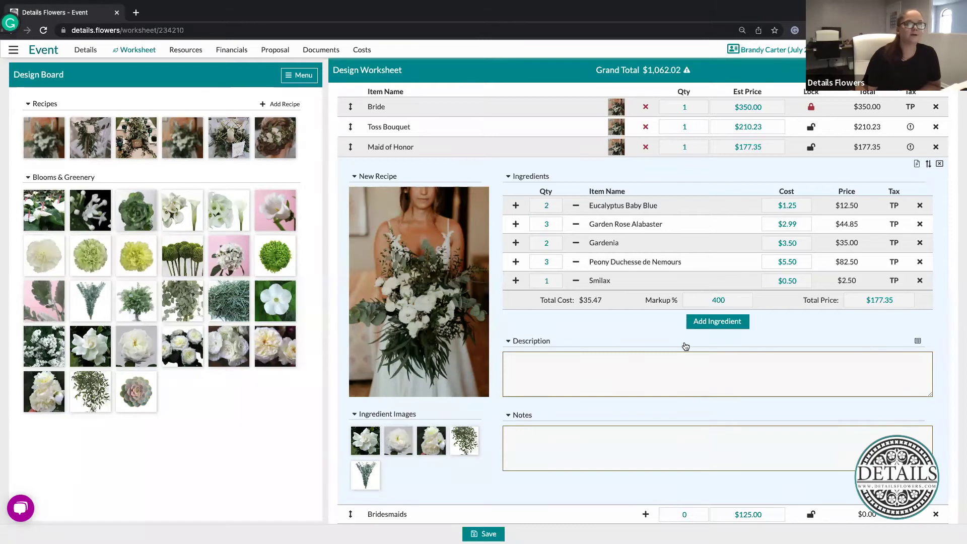
click(629, 363)
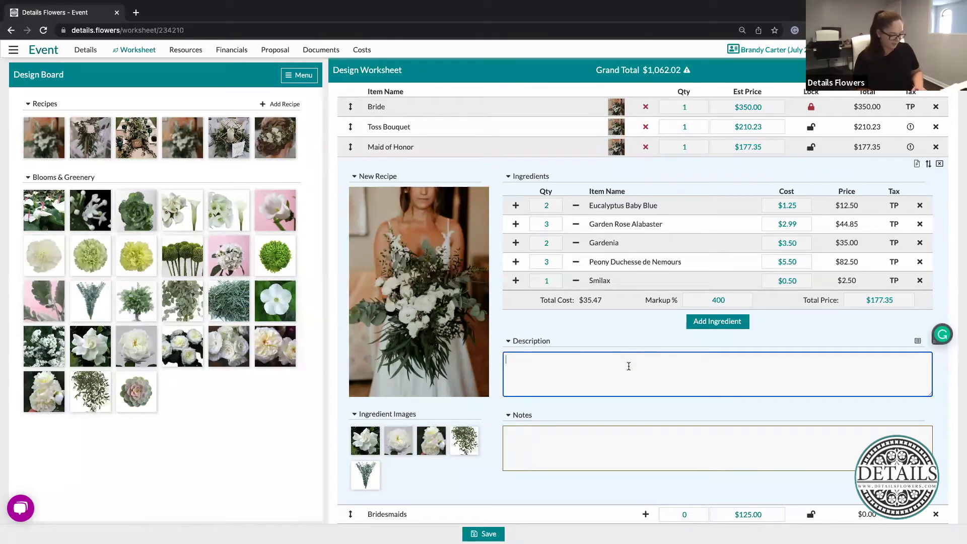
text(Eucalyptus Baby Blue, Garden Rose Alabaster, Gardenia, Peony Duchesse de Nemours, Smilax)
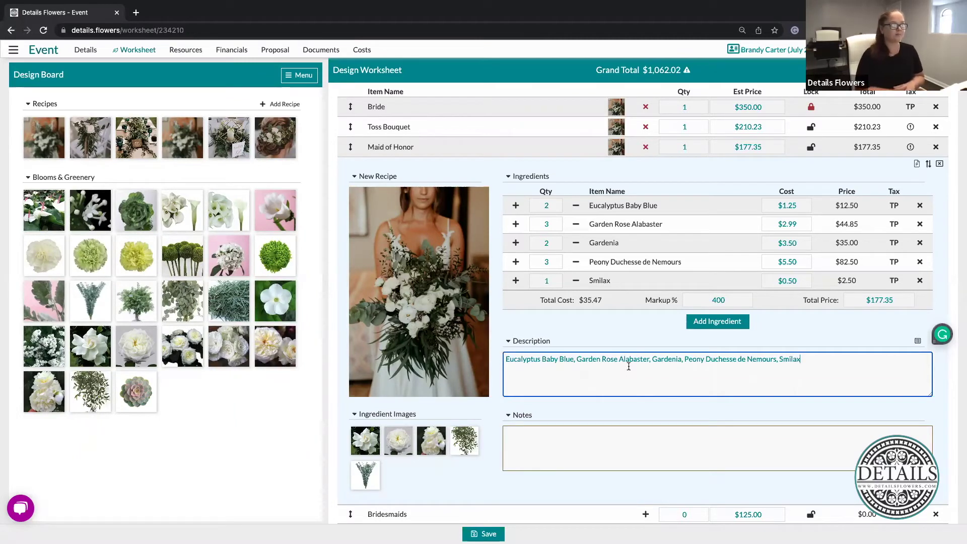
click(647, 337)
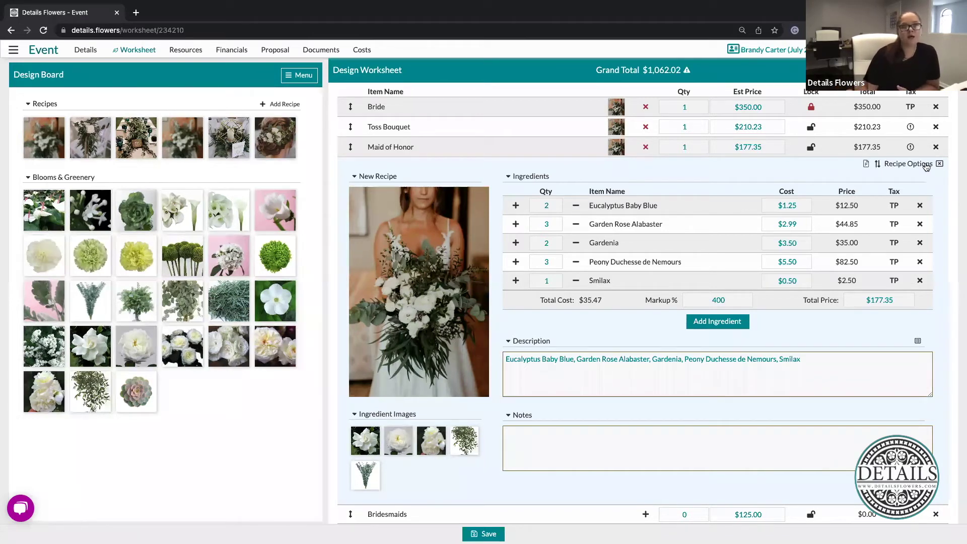
Dismiss Recipe Options unused and collapse the Maid of Honor recipe editor
click(924, 166)
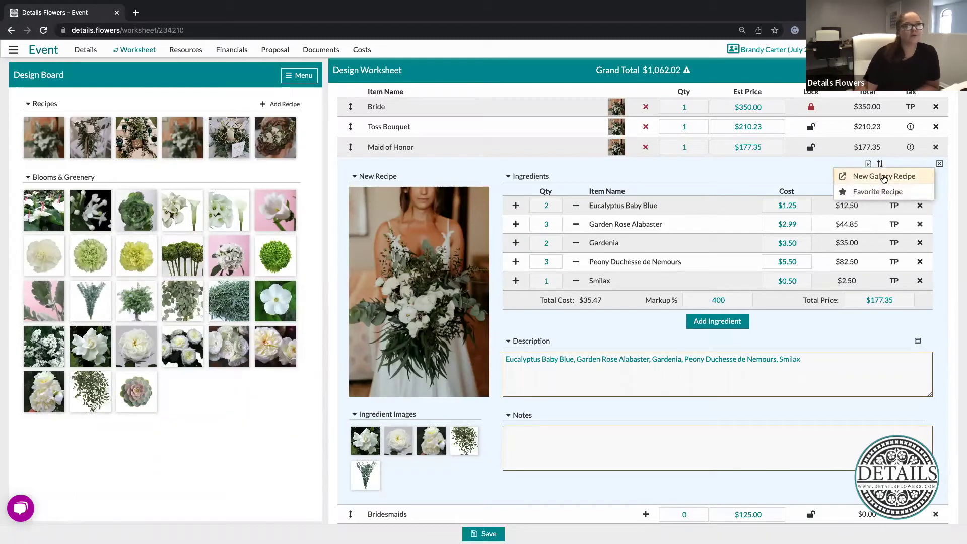
click(635, 178)
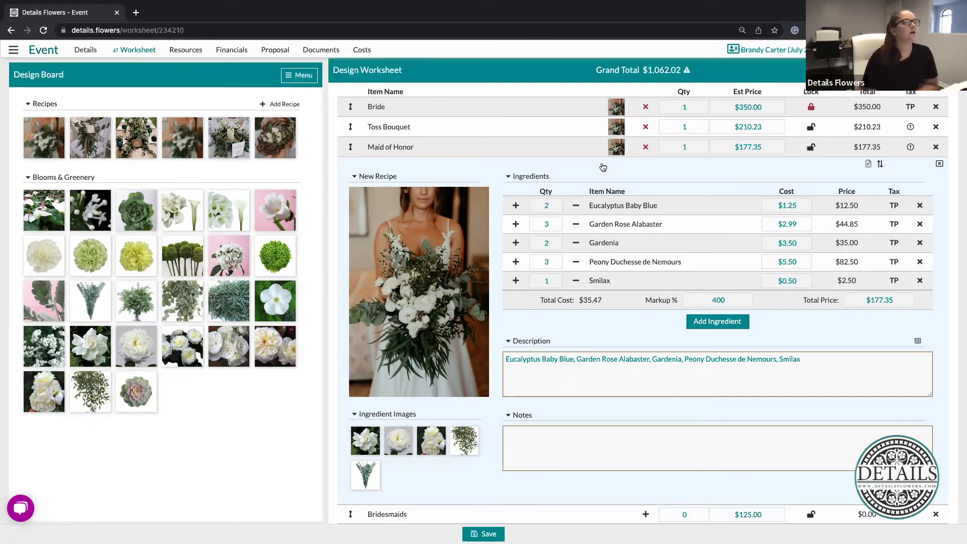
click(574, 147)
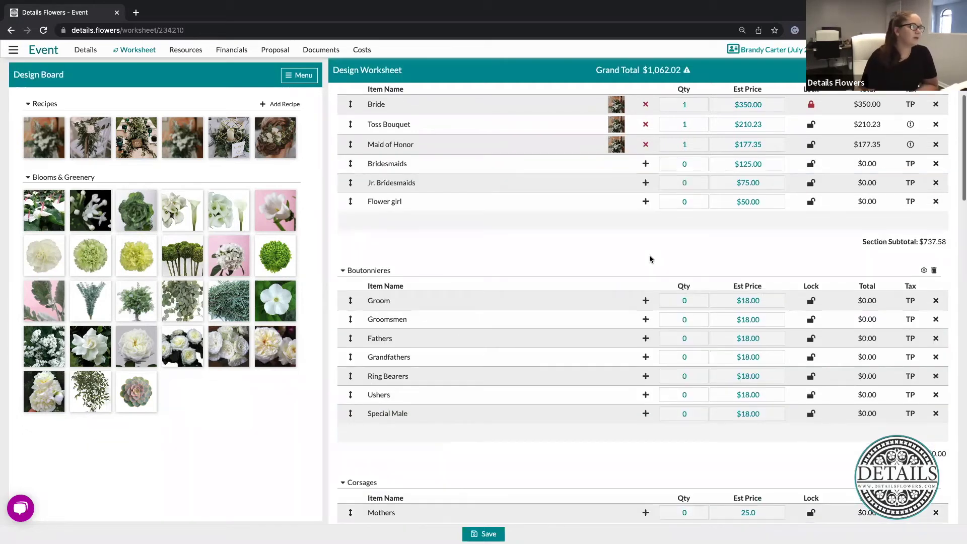
Attach the chair-side aisle recipe from the Design Board to the Aisle Decor row
scroll(650, 259, down, 3)
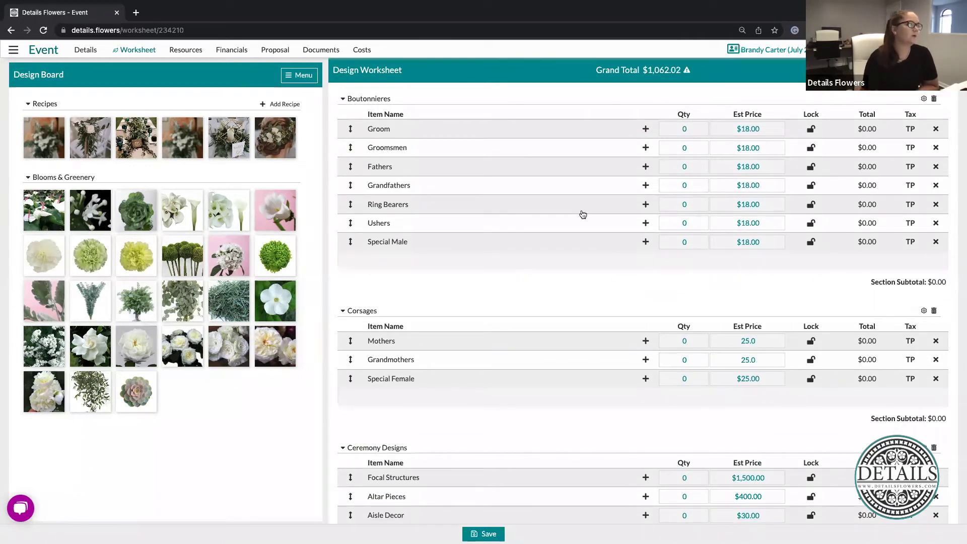
scroll(548, 310, down, 1)
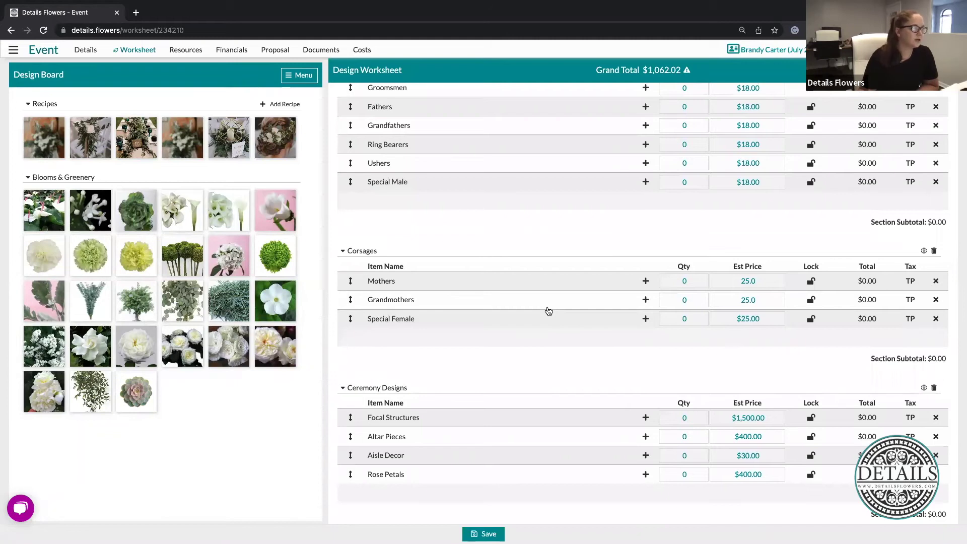
scroll(548, 311, down, 3)
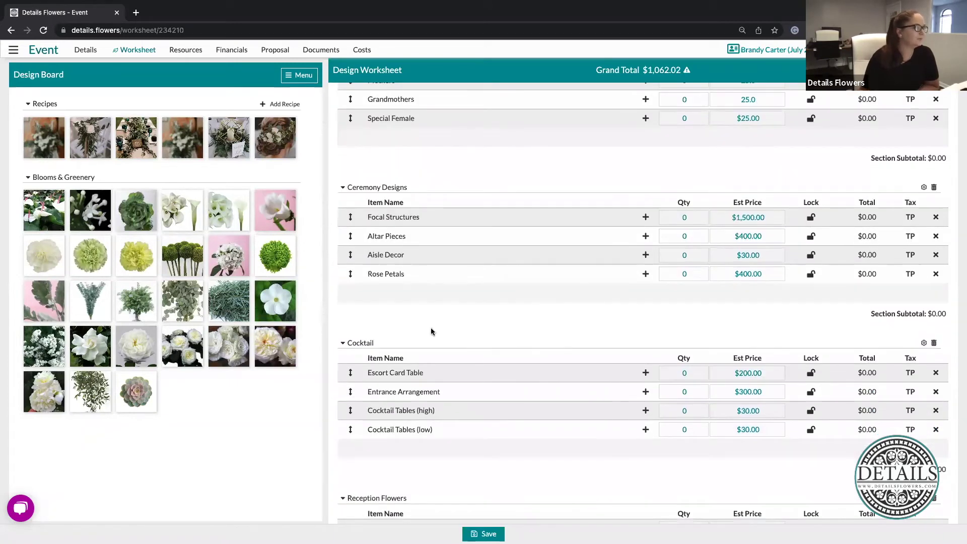
mouse_move(370, 256)
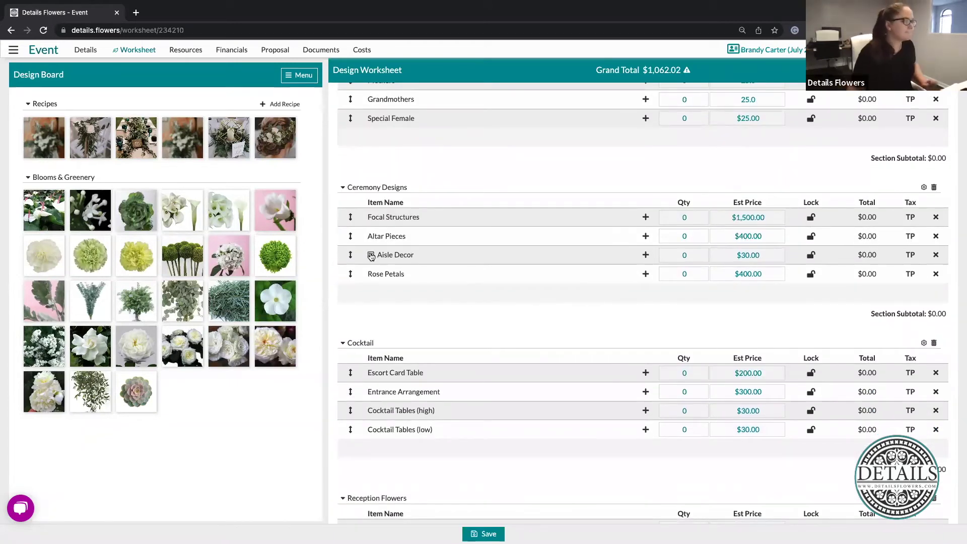
drag(89, 137, 562, 264)
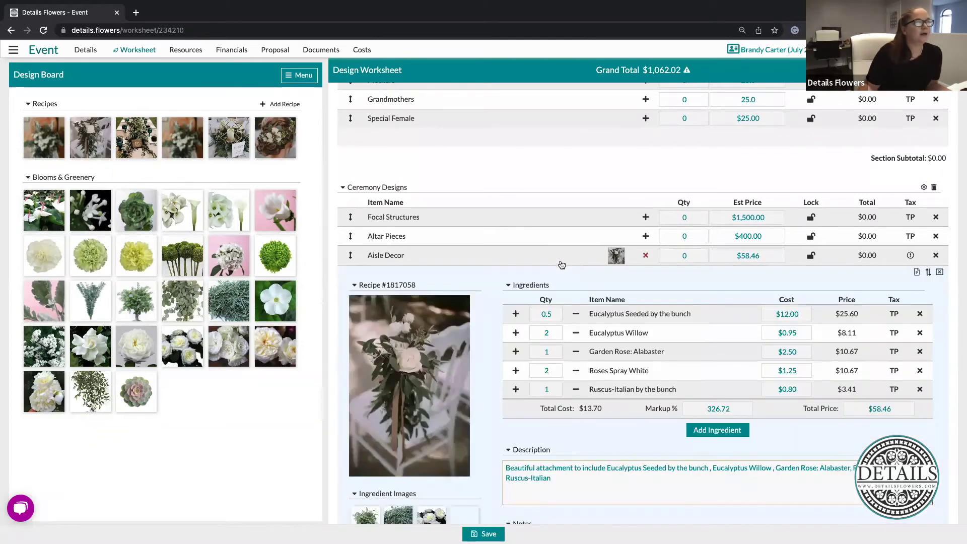
Set Aisle Decor to quantity 12 at $60.00 each, totalling $720.00
click(699, 257)
text(12)
click(617, 258)
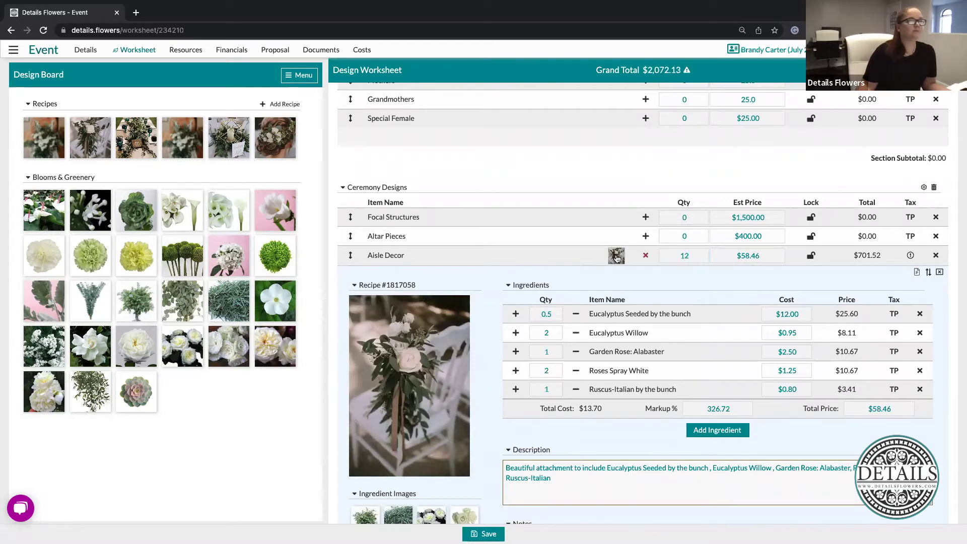
click(617, 258)
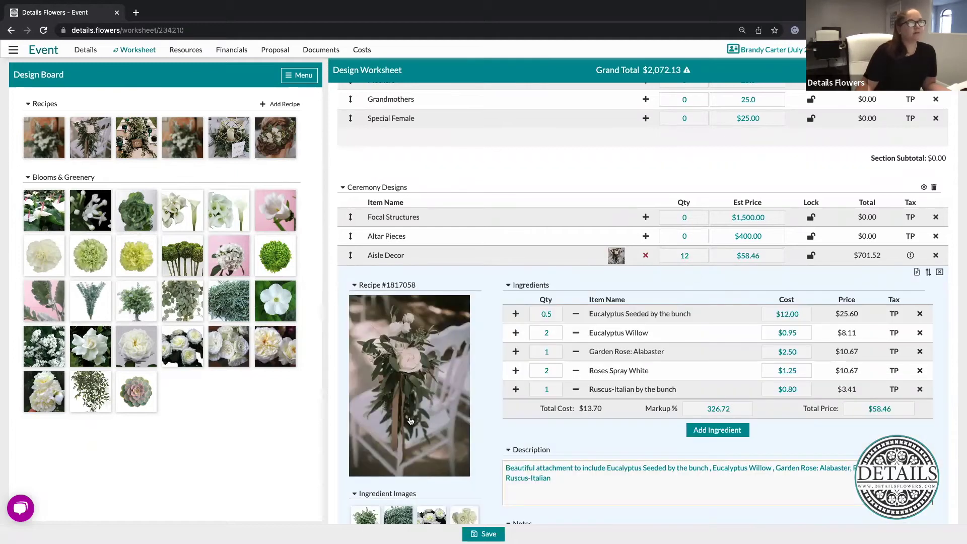
click(753, 257)
text(60.00)
click(700, 312)
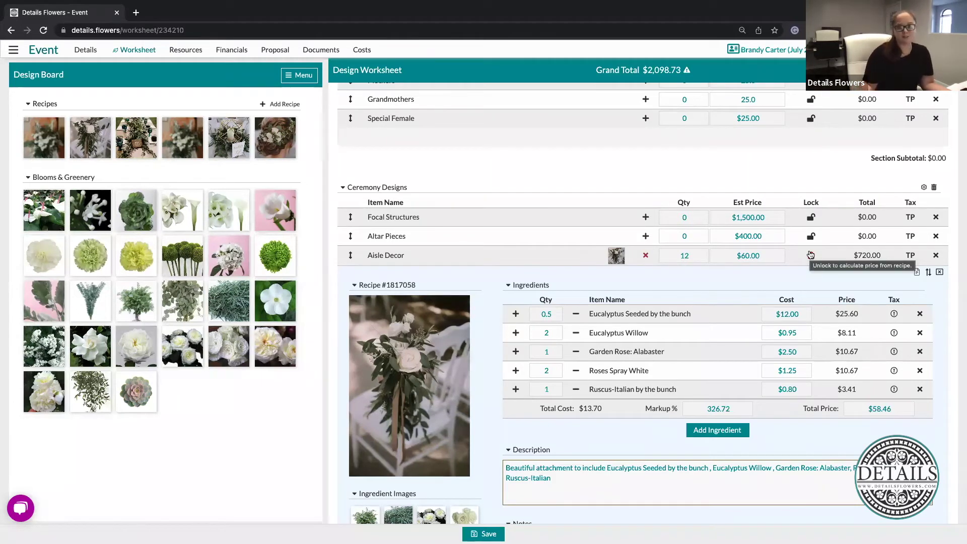
Lock the Aisle Decor price and cut Eucalyptus Willow in its recipe to 1
click(810, 255)
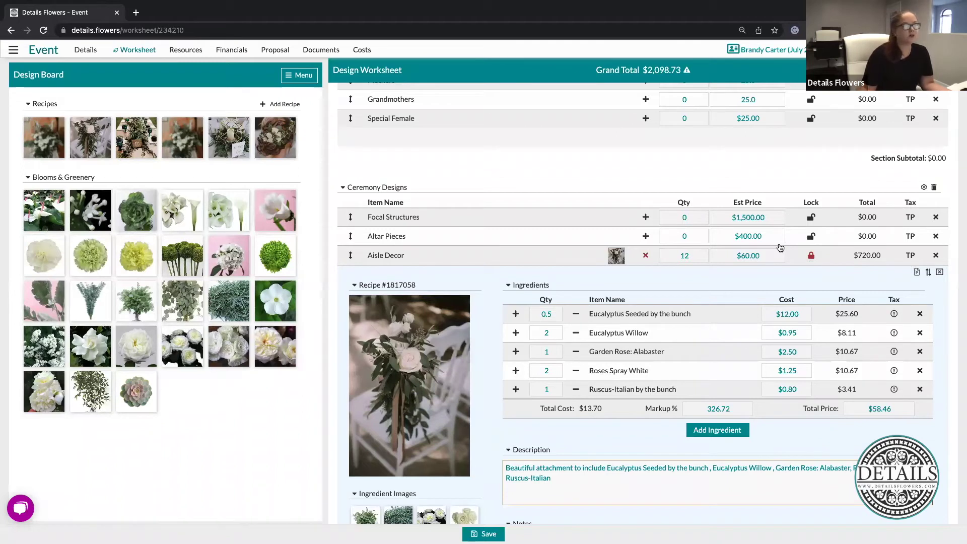
click(546, 331)
key(BackSpace)
text(1)
click(681, 288)
click(896, 409)
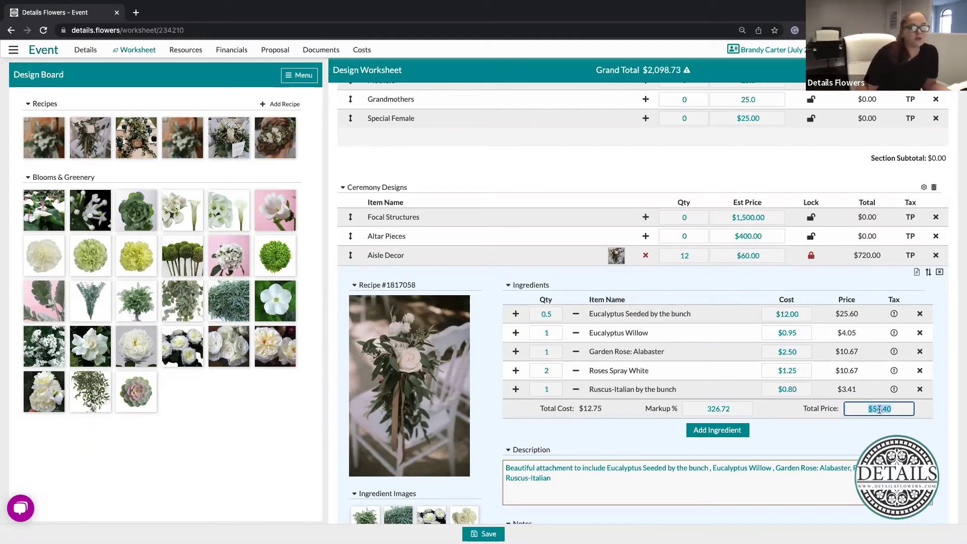
click(823, 445)
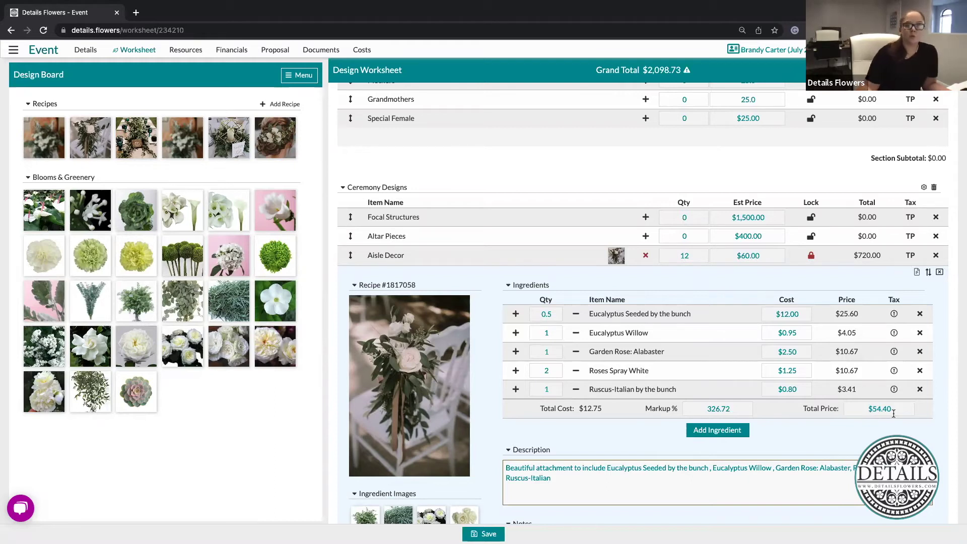
Reprice Aisle Decor to the recipe's $54.40 and relock it, totalling $652.80
click(812, 256)
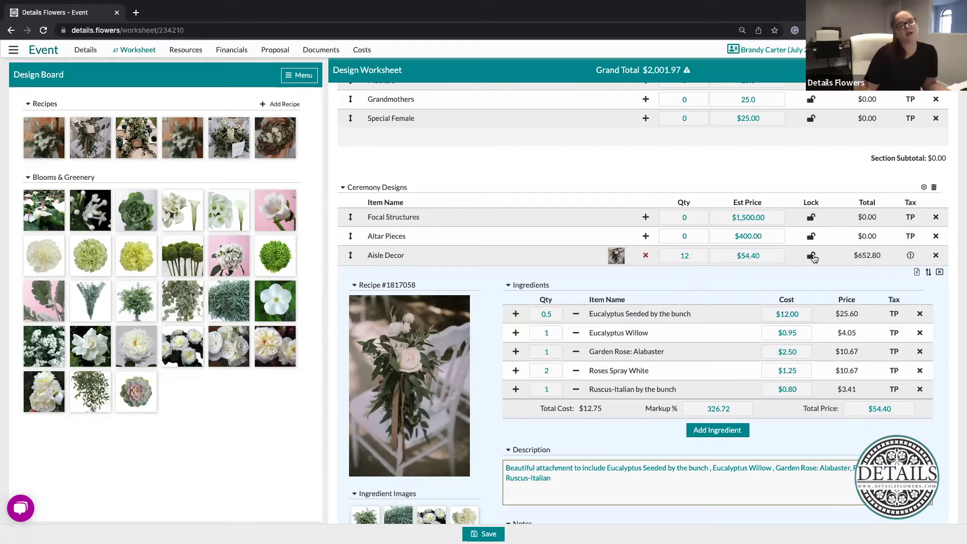
click(812, 256)
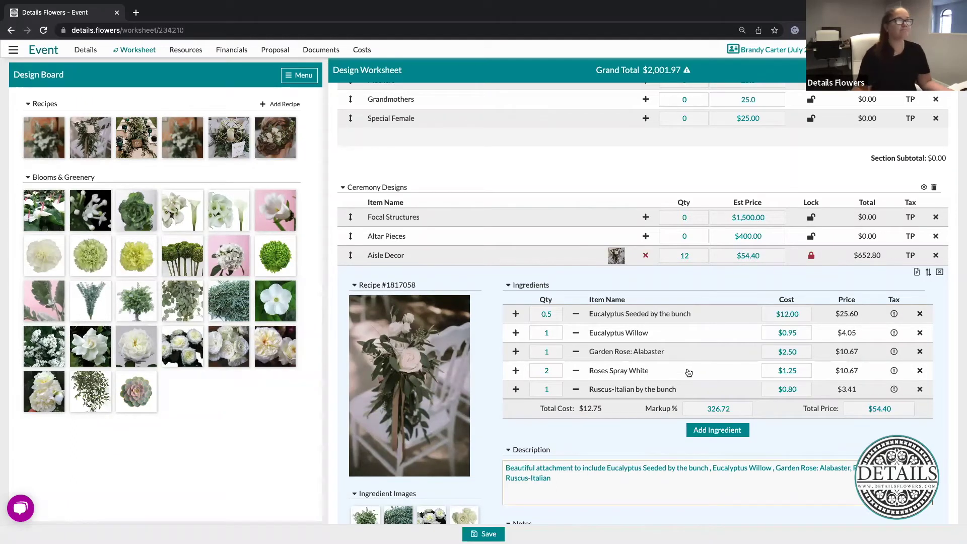
scroll(732, 291, down, 1)
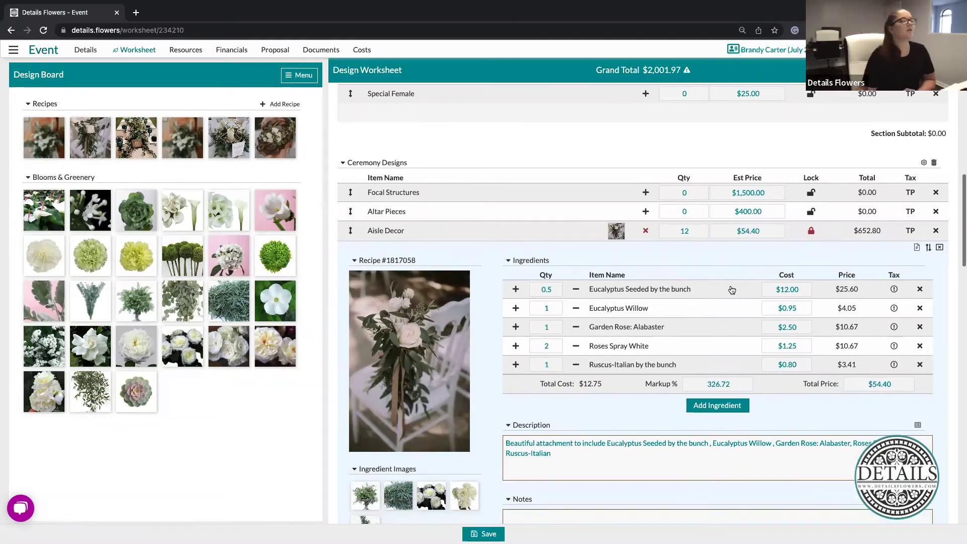
scroll(731, 291, down, 3)
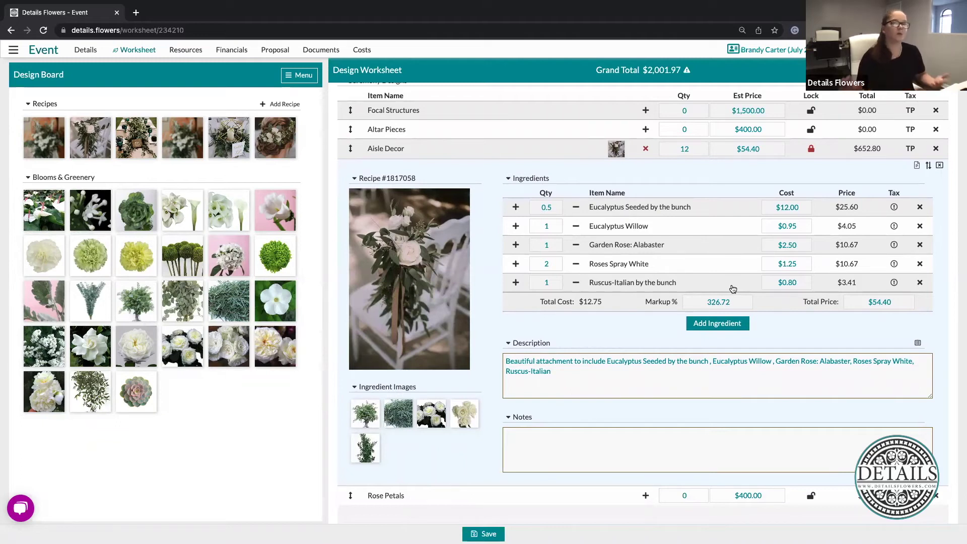
Add Carnations Green plus the white and yellow Select carnations from Event Favorites to the recipe
click(714, 328)
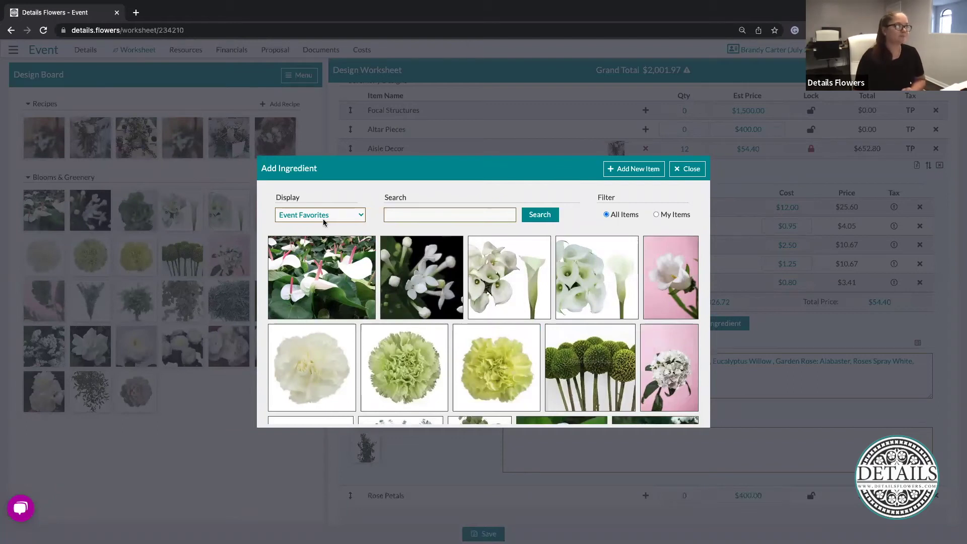
click(327, 220)
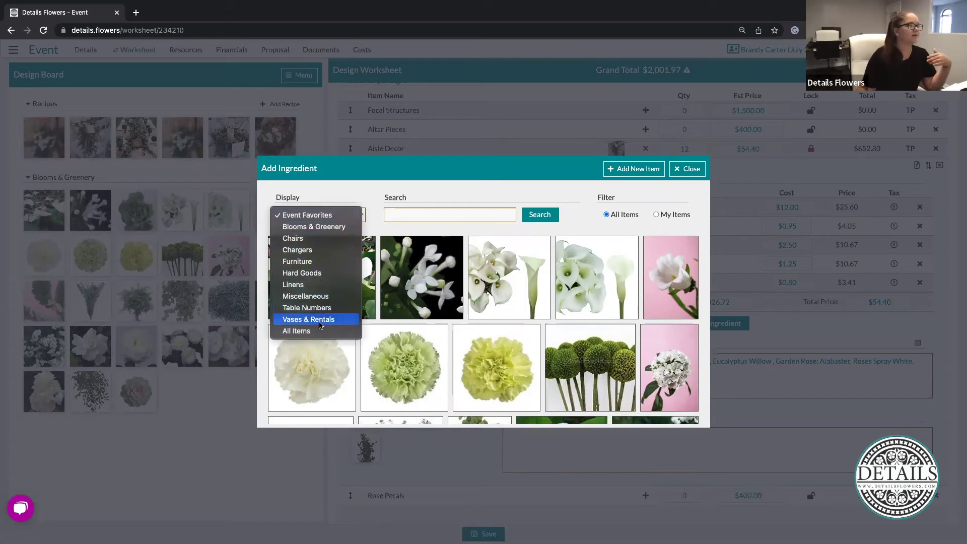
click(425, 217)
click(395, 210)
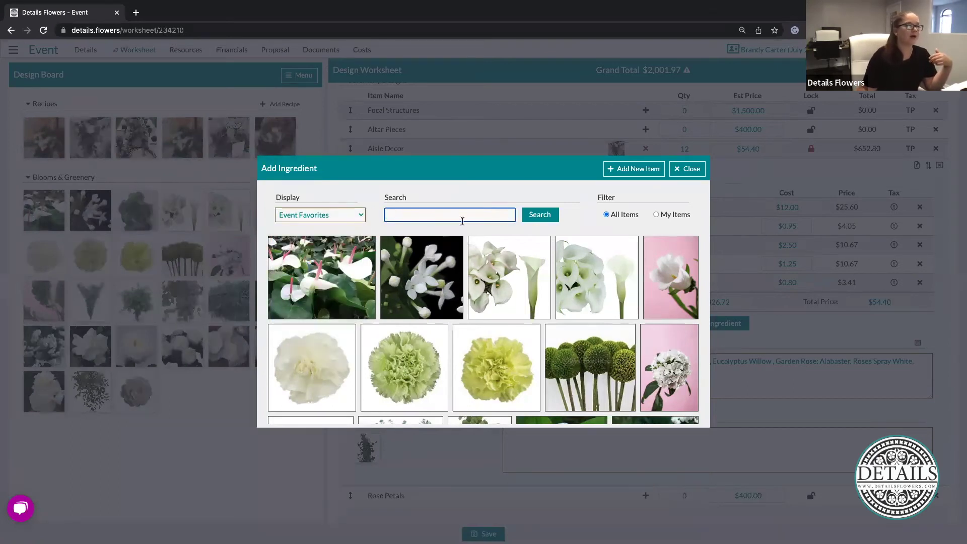
mouse_move(483, 359)
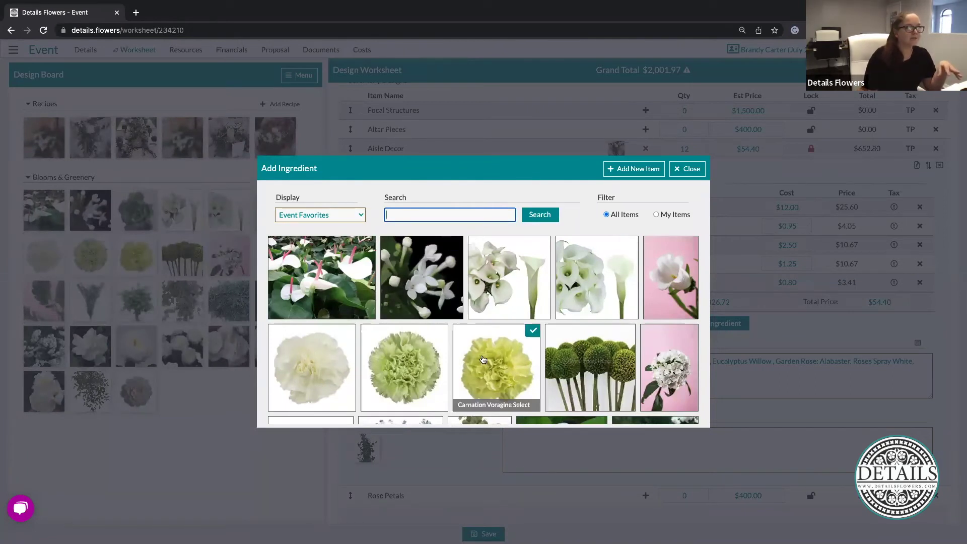
click(404, 379)
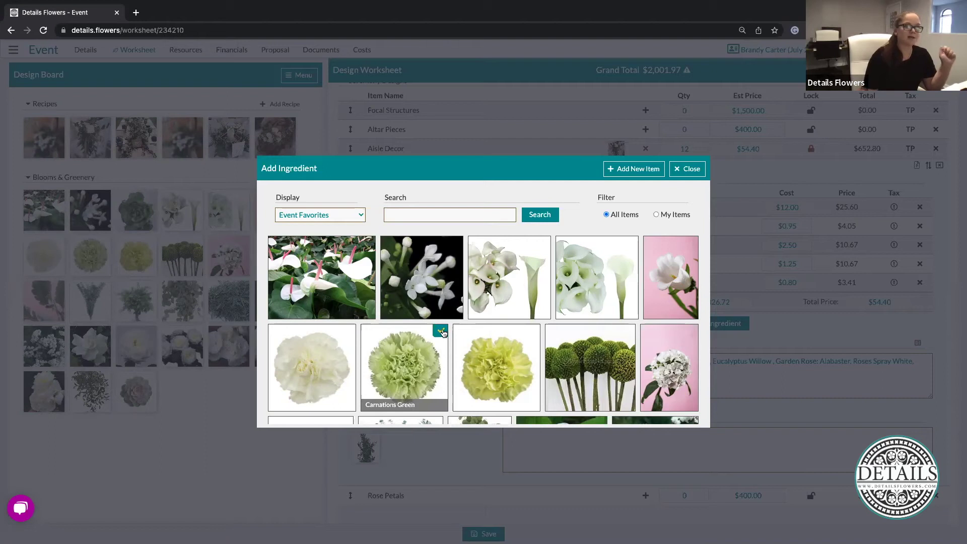
click(304, 358)
click(499, 373)
click(687, 169)
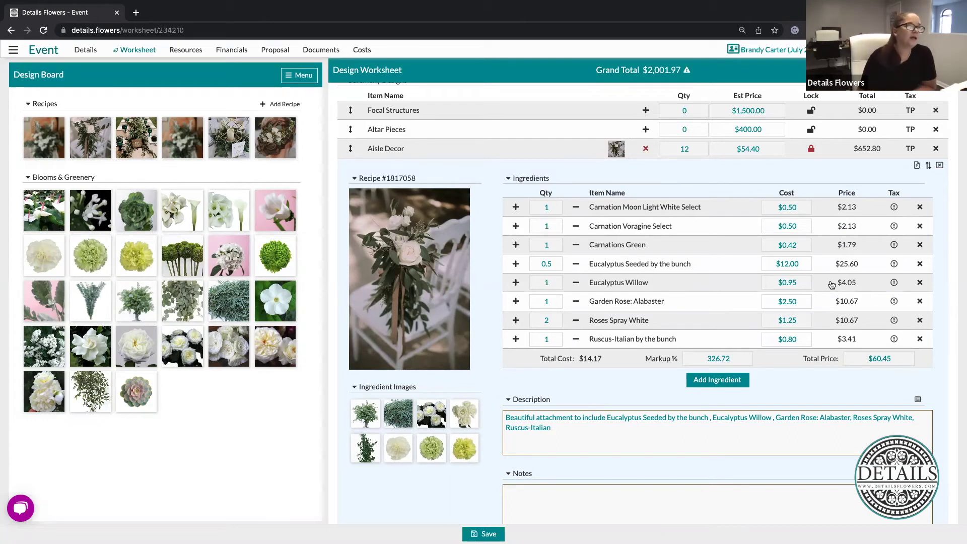
click(924, 169)
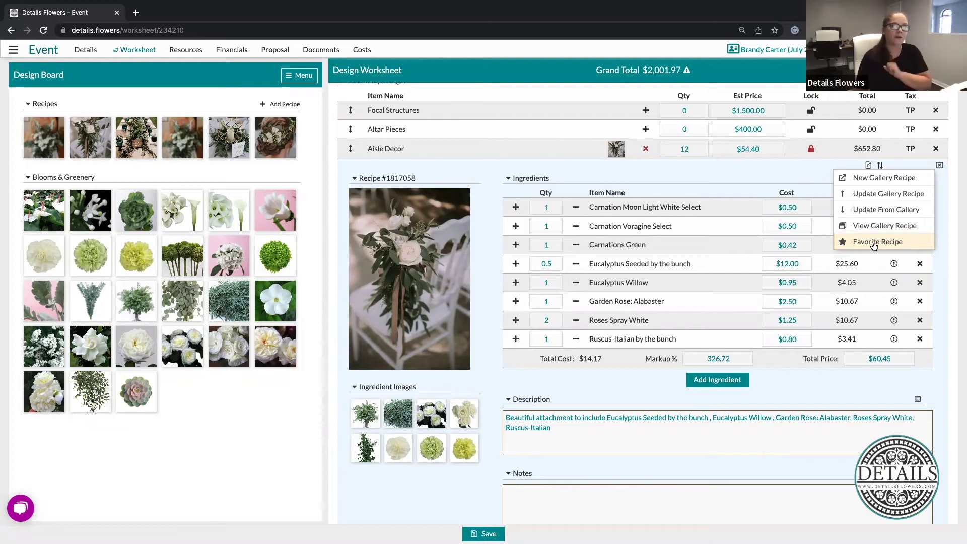
click(758, 174)
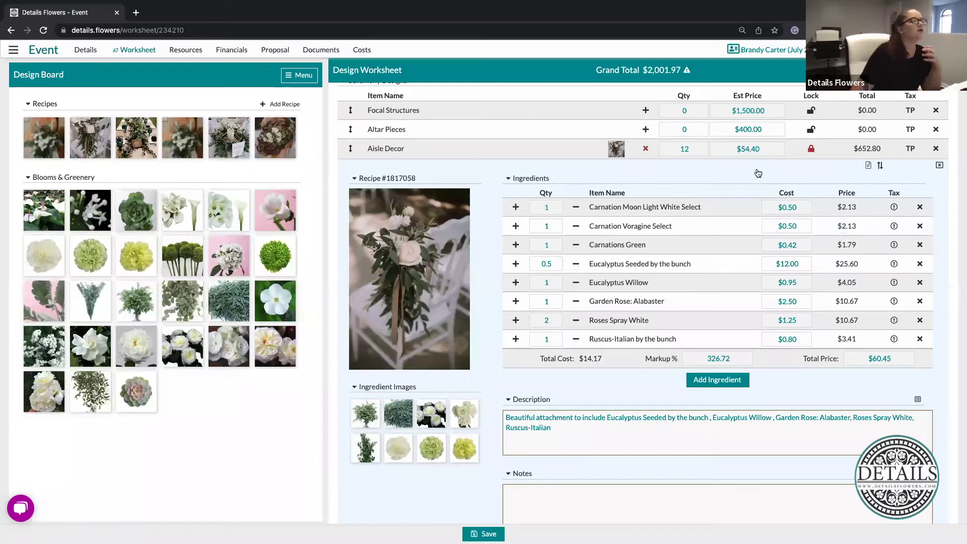
scroll(604, 294, down, 1)
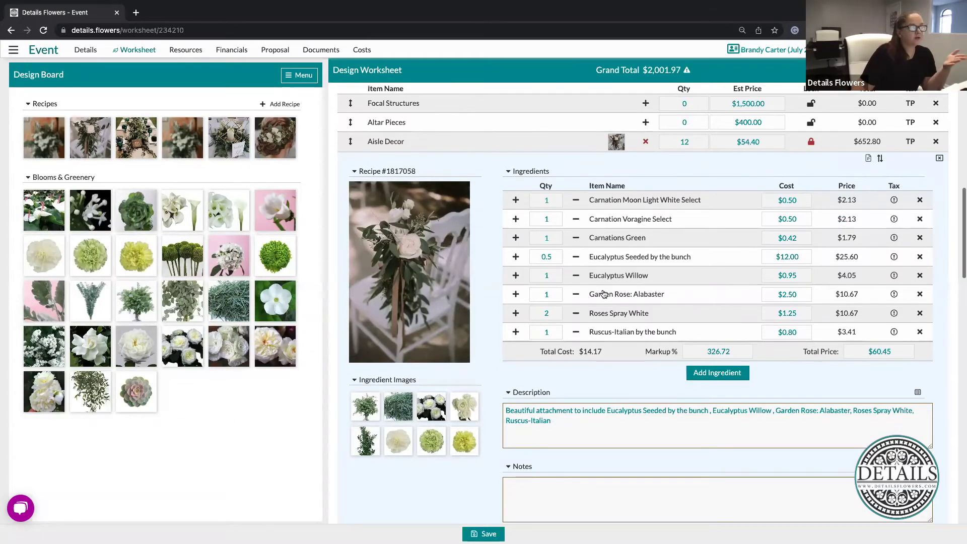
scroll(604, 294, down, 9)
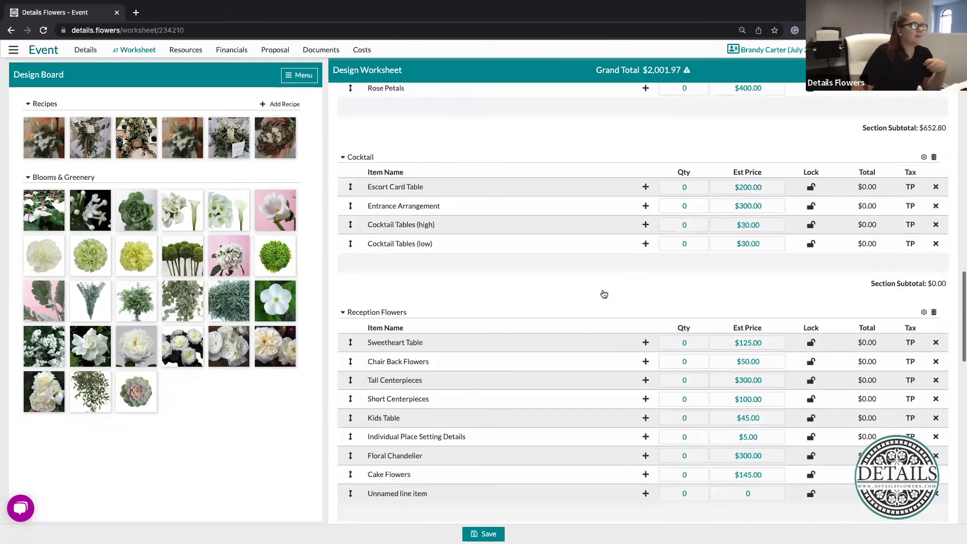
scroll(604, 294, down, 1)
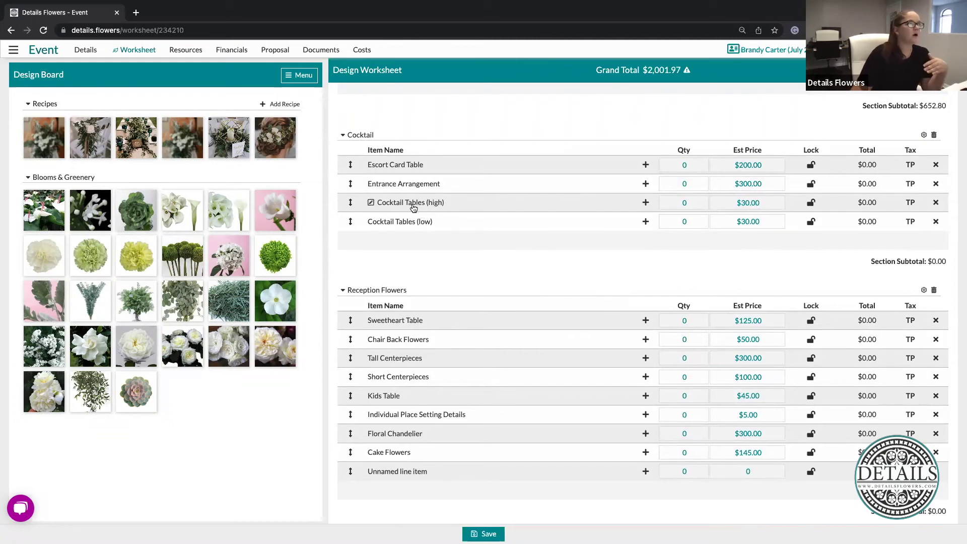
Rename the Cocktail Tables (high) line item to 'Tablescape'
click(413, 204)
drag(439, 202, 371, 203)
key(BackSpace)
text(Table )
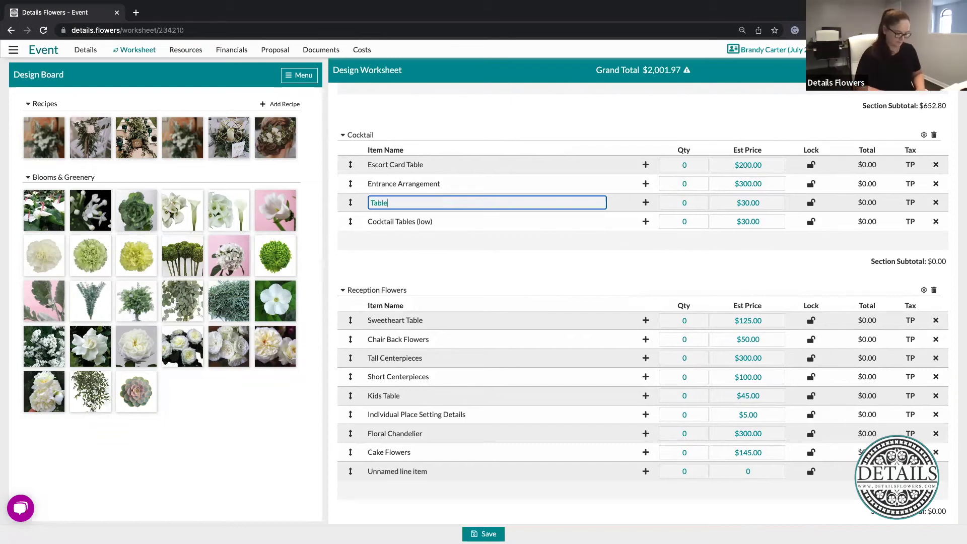
text(Scape)
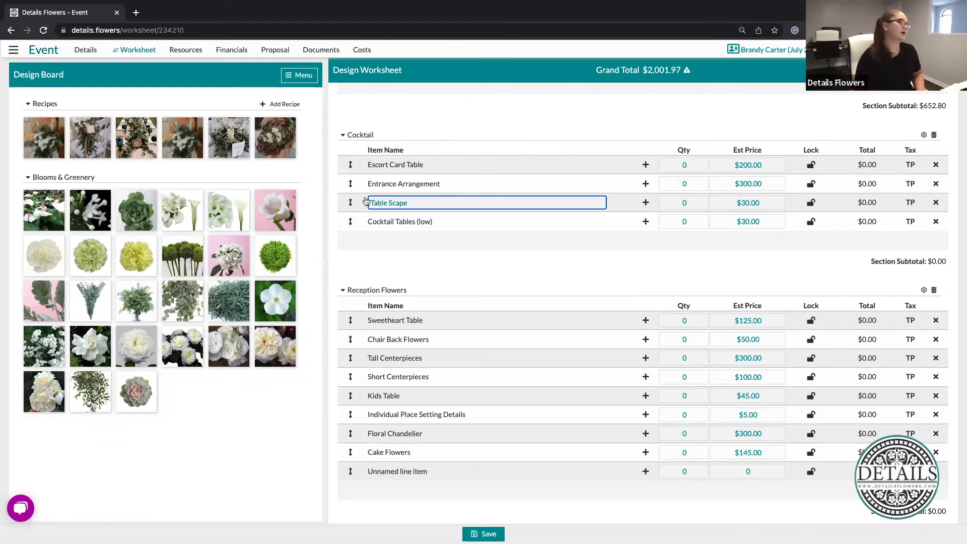
click(393, 203)
key(BackSpace)
key(BackSpace)
text(s)
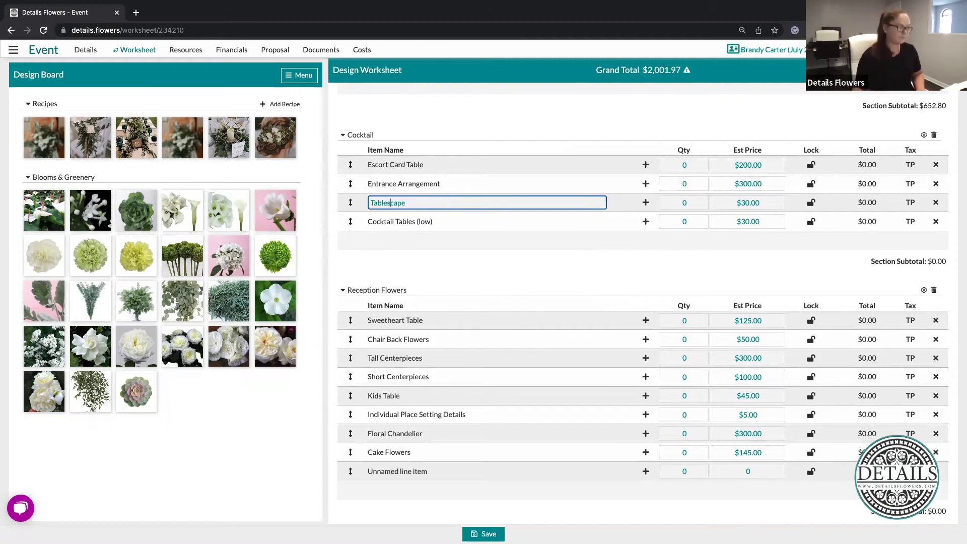
click(454, 266)
Attach the $481.96 greenery recipe to Tablescape at quantity 20, totalling $9,639.20
scroll(665, 232, down, 1)
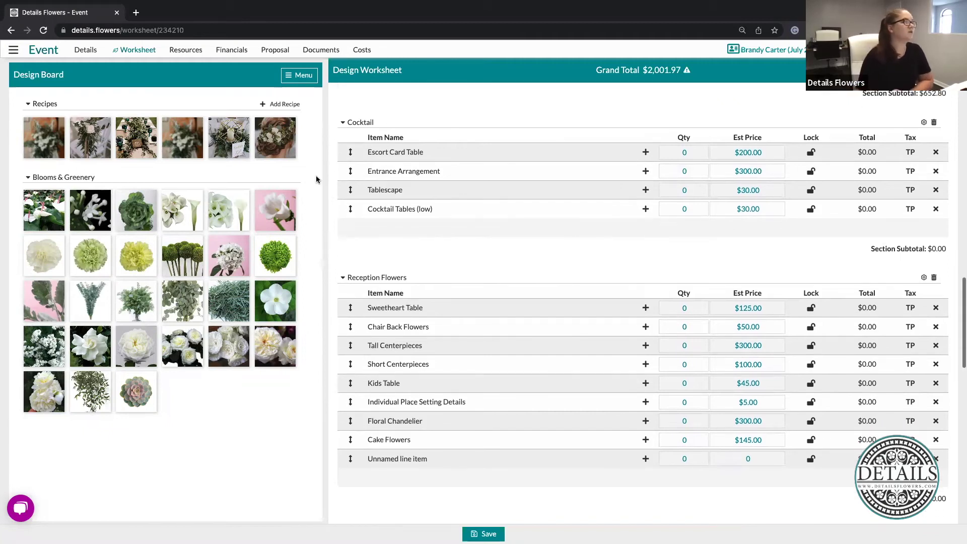
drag(139, 135, 629, 191)
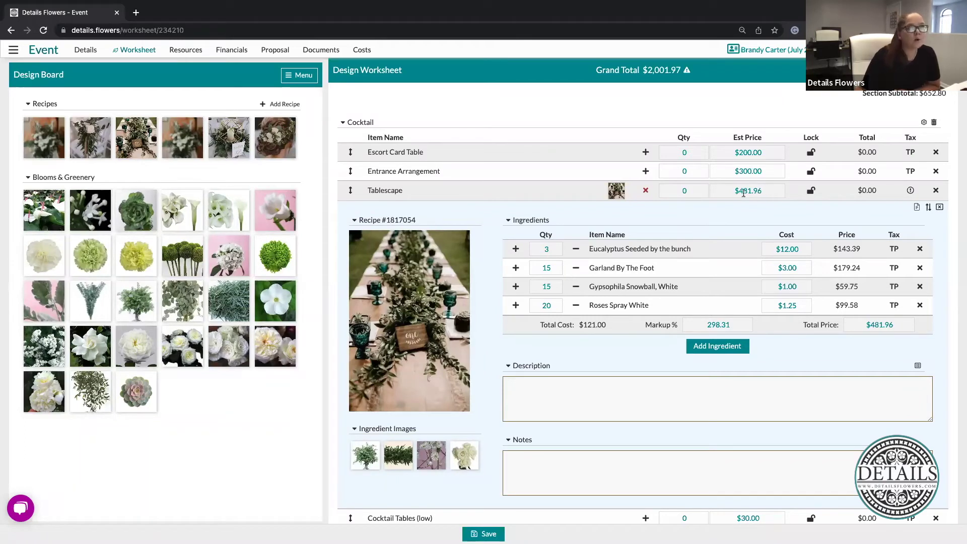
click(693, 193)
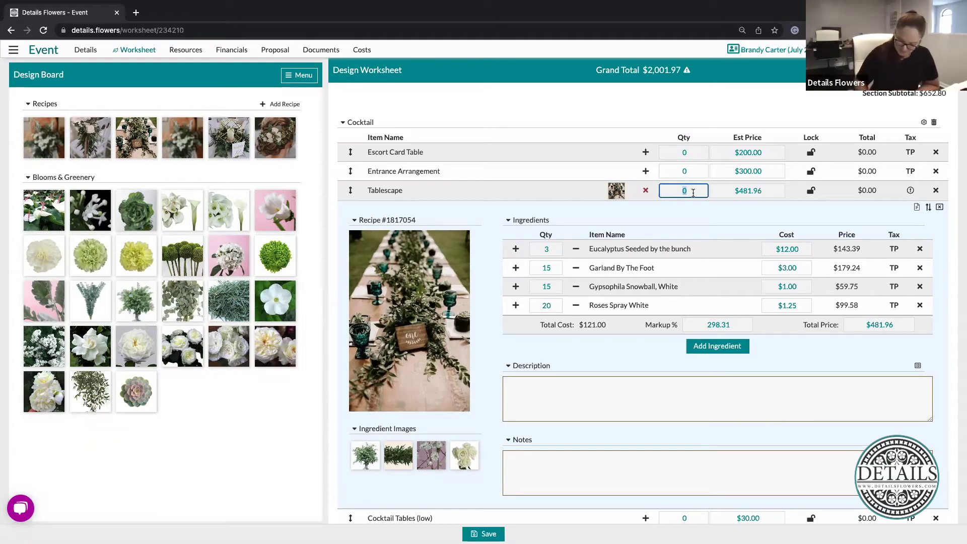
text(20)
key(Return)
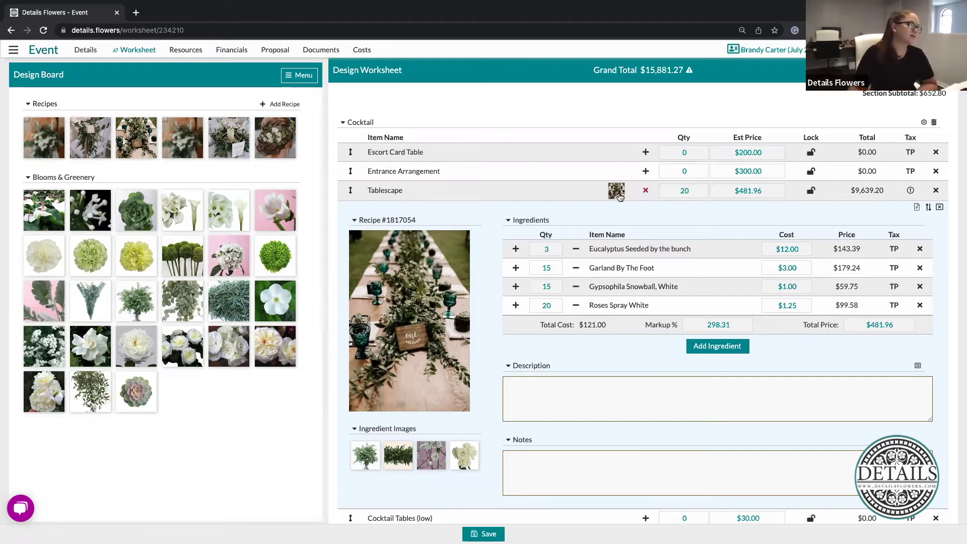
Attach the $143.02 'A beautiful design' recipe to Cocktail Tables (low) at quantity 20, totalling $2,860.40
drag(224, 131, 617, 522)
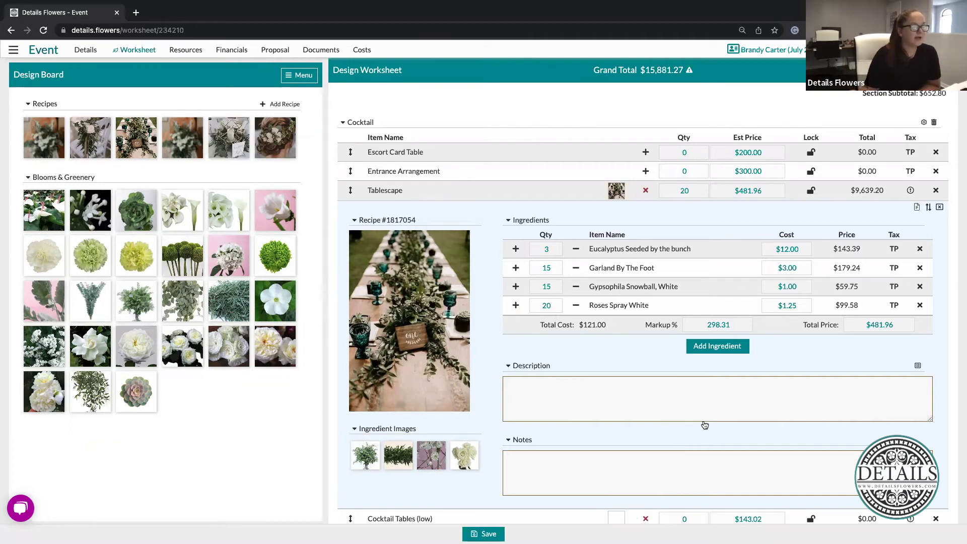
scroll(705, 425, down, 6)
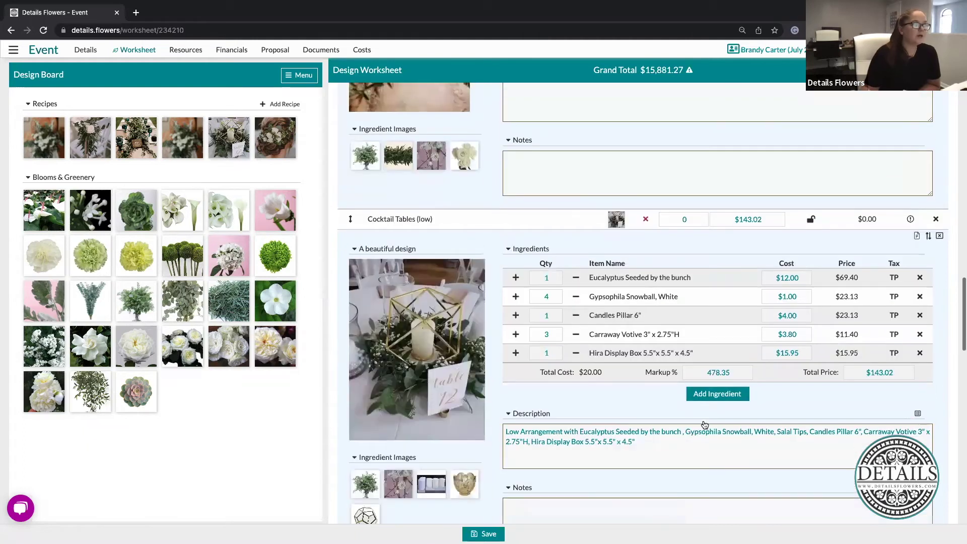
scroll(760, 282, down, 2)
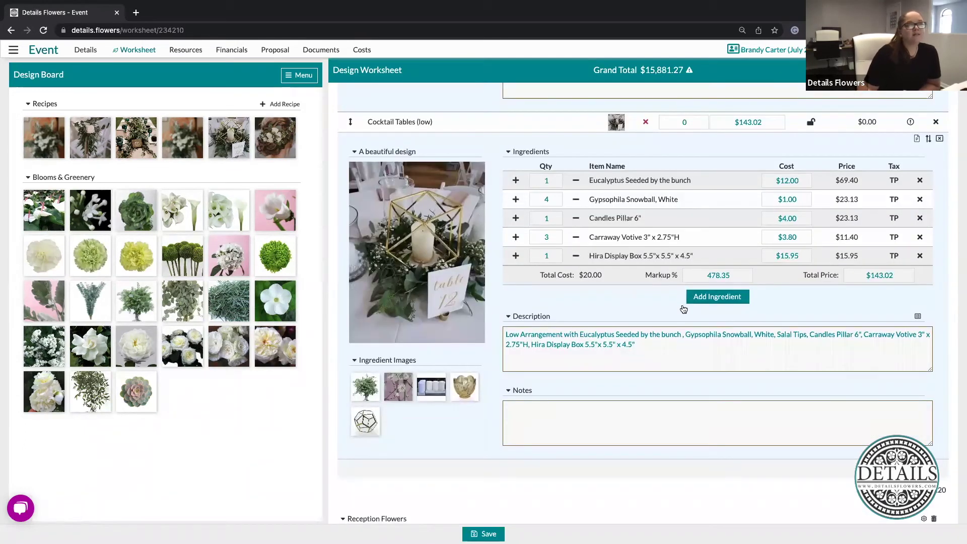
click(702, 122)
text(2)
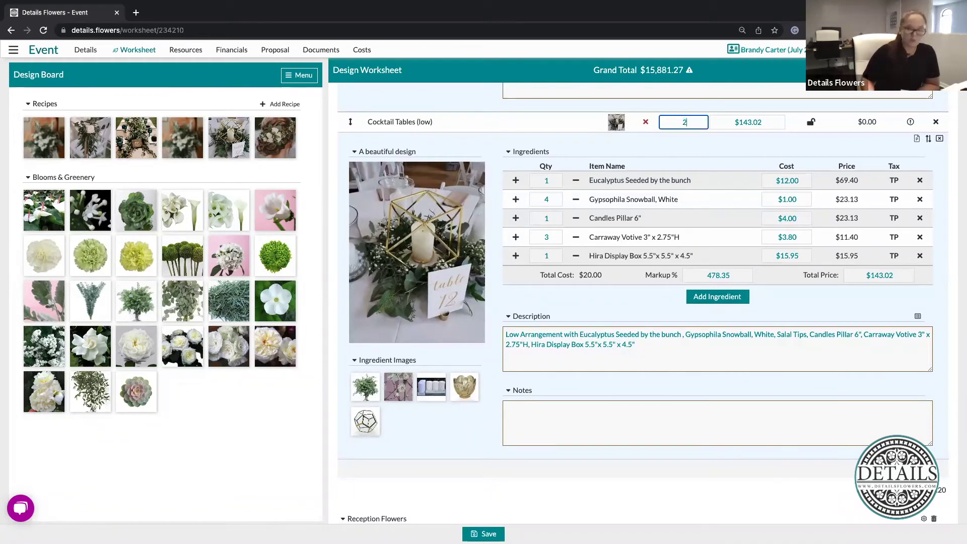
text(0)
click(729, 154)
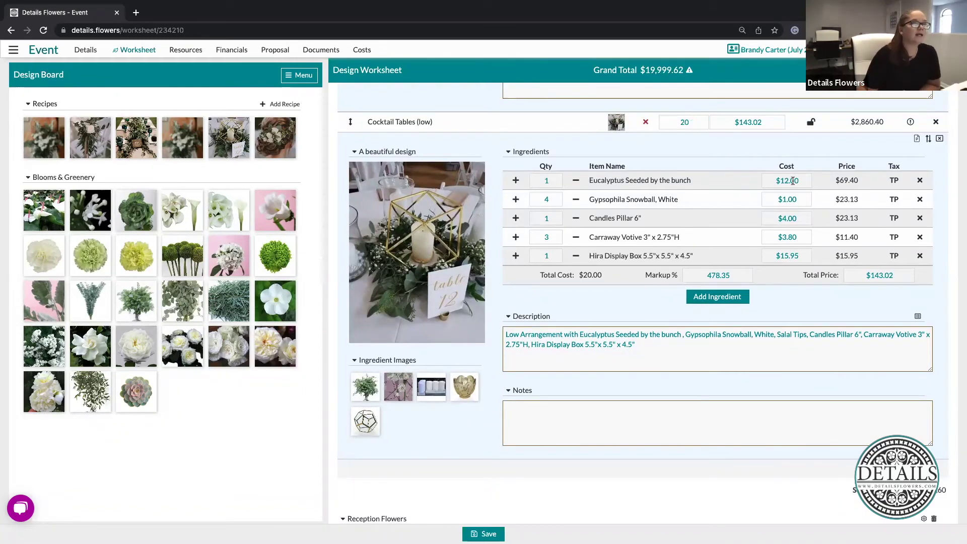
scroll(793, 181, down, 3)
scroll(793, 186, up, 5)
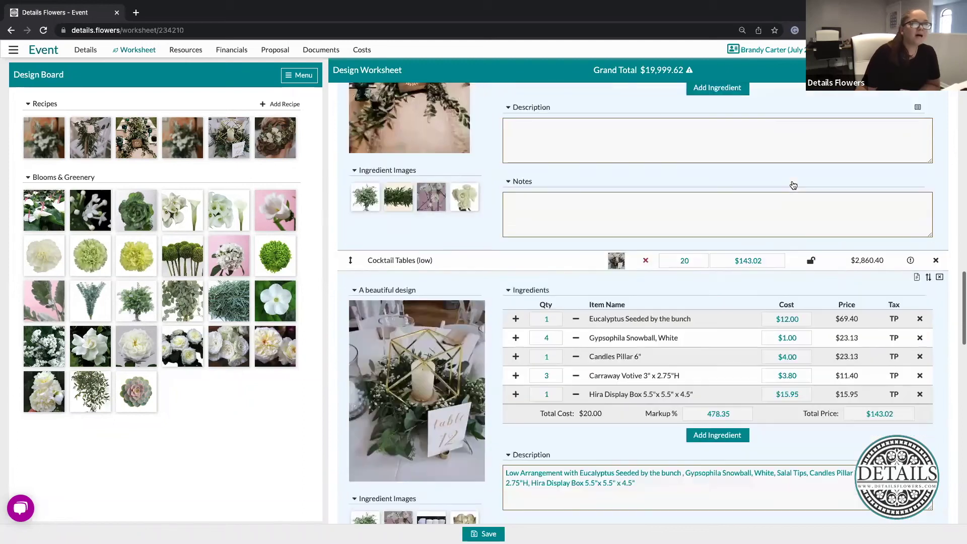
scroll(792, 185, up, 3)
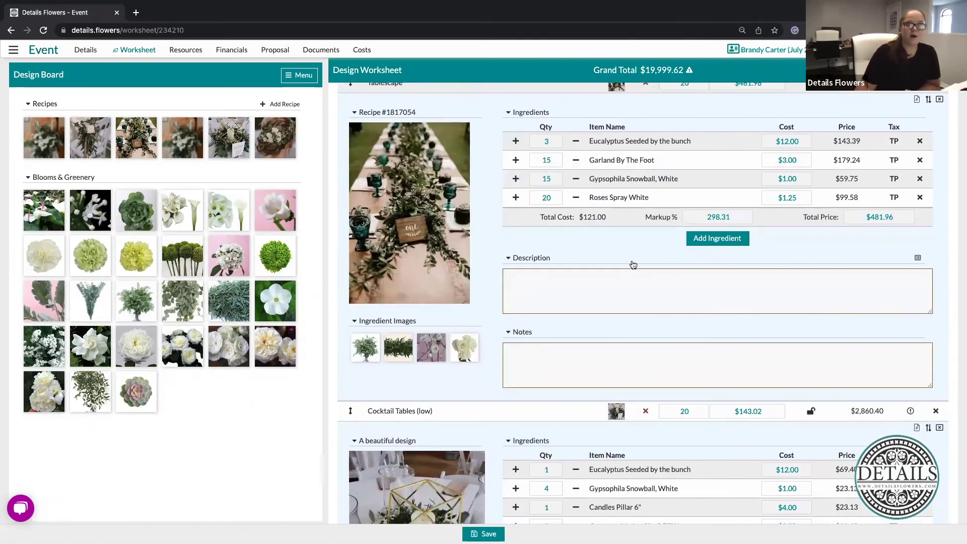
scroll(645, 252, up, 1)
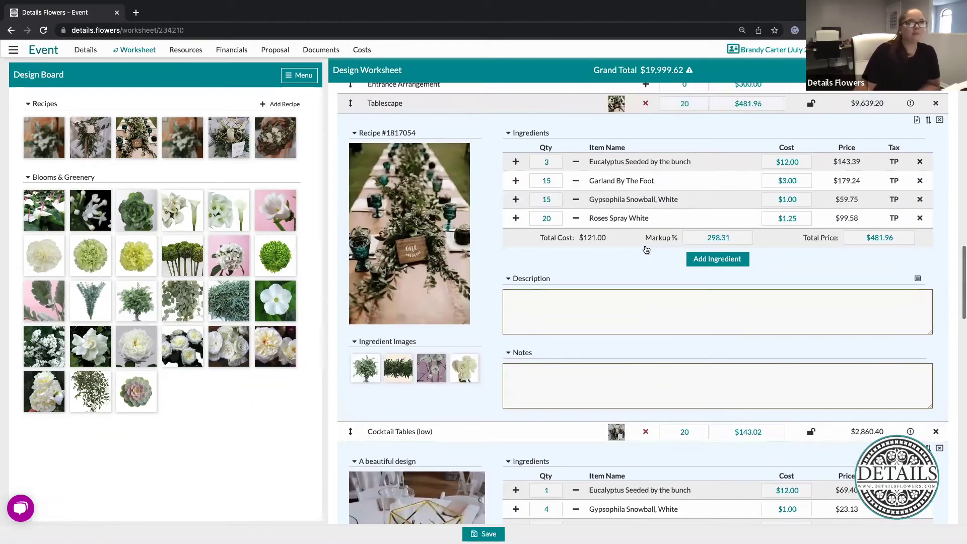
Mark Tablescape as a proposal suggestion, not included in the grand total
click(913, 123)
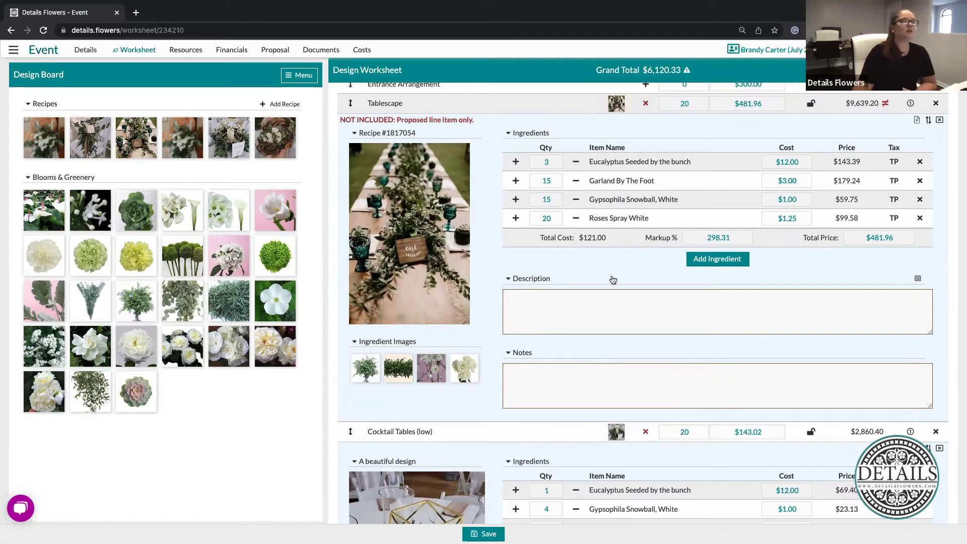
scroll(613, 281, up, 2)
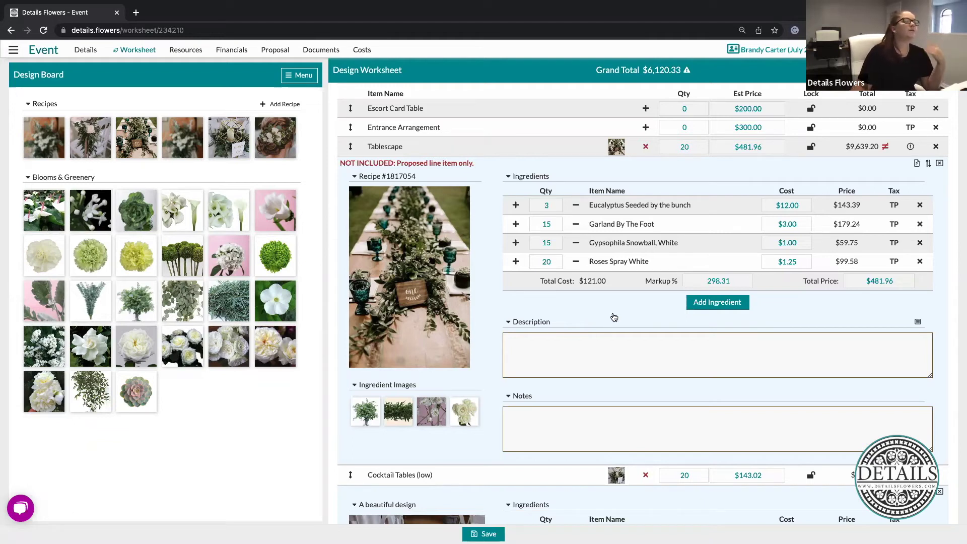
Auto-fill Tablescape's description with its four ingredients, then collapse the Tablescape and Cocktail Tables (low) panels
click(573, 349)
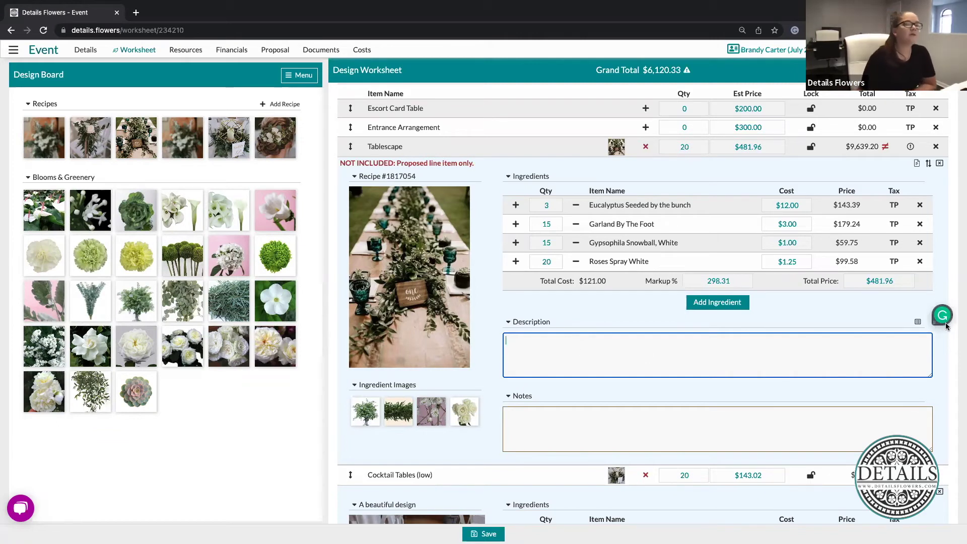
click(917, 323)
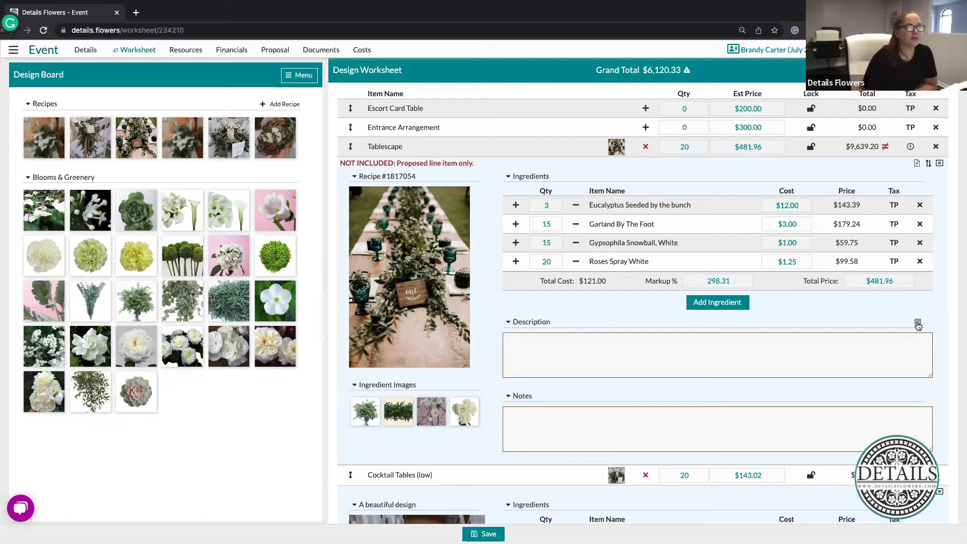
click(842, 344)
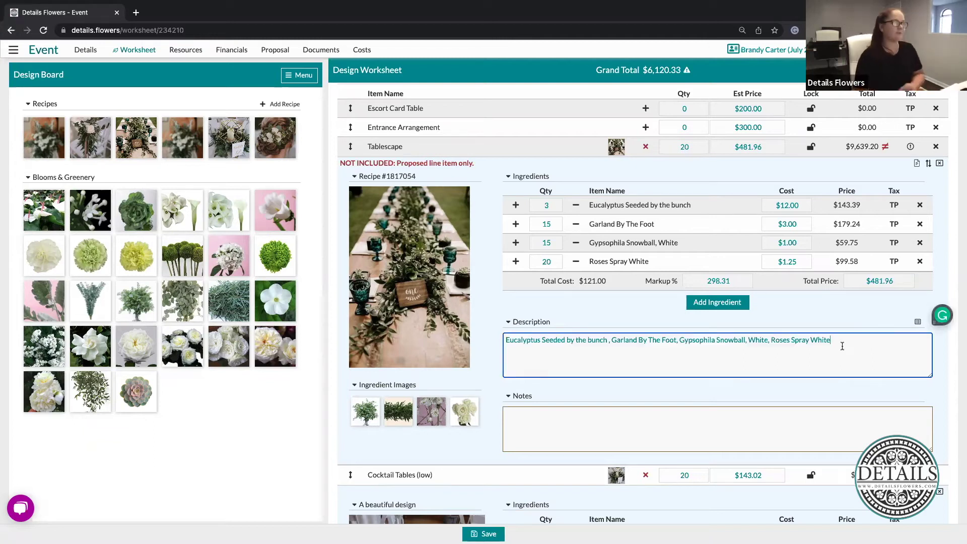
click(680, 321)
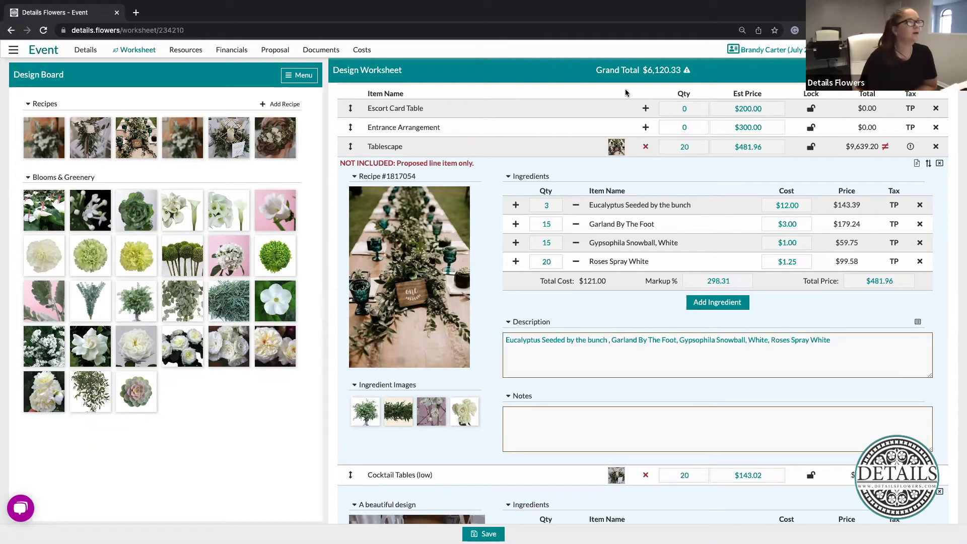
click(616, 475)
click(615, 168)
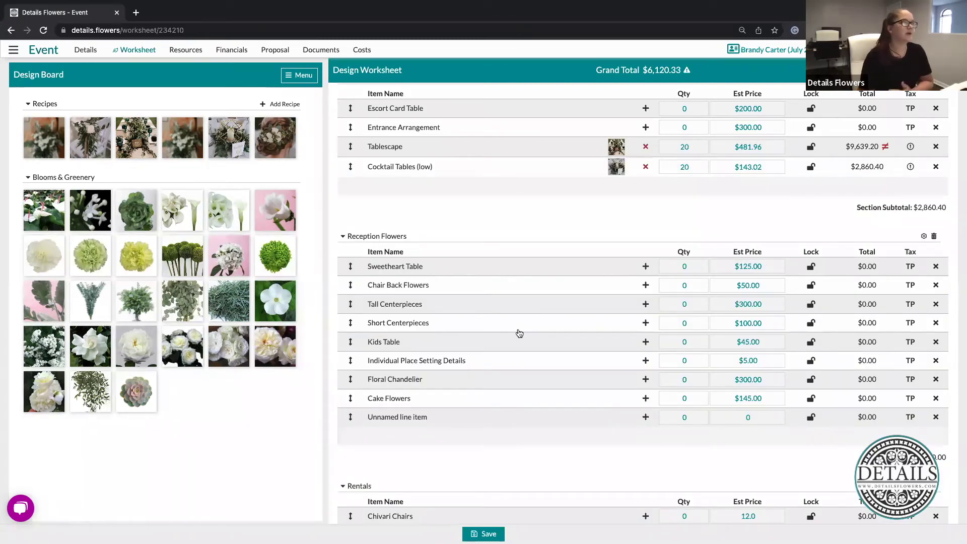
Enter quantity 10 for Boutonniere Pinning in Services, giving a $350.00 line total
scroll(519, 333, down, 5)
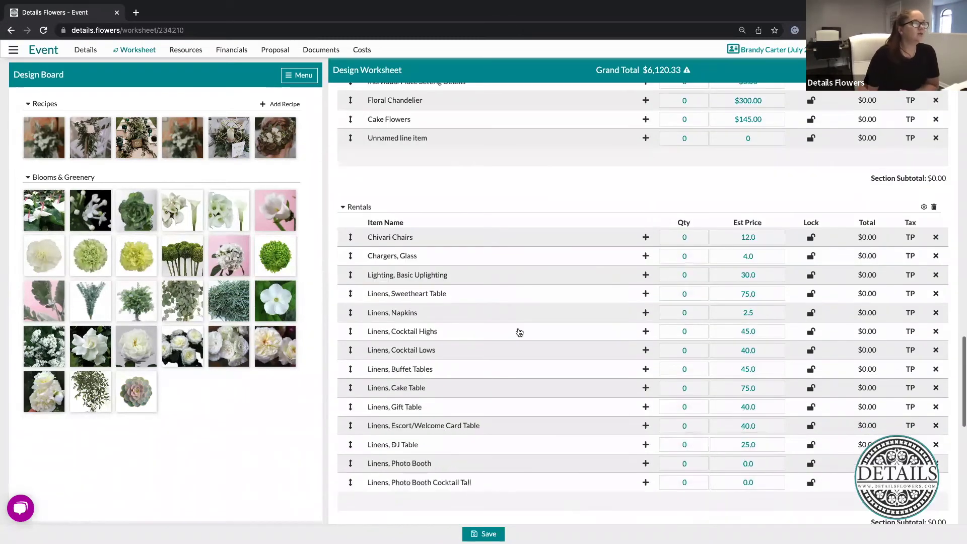
scroll(520, 333, down, 8)
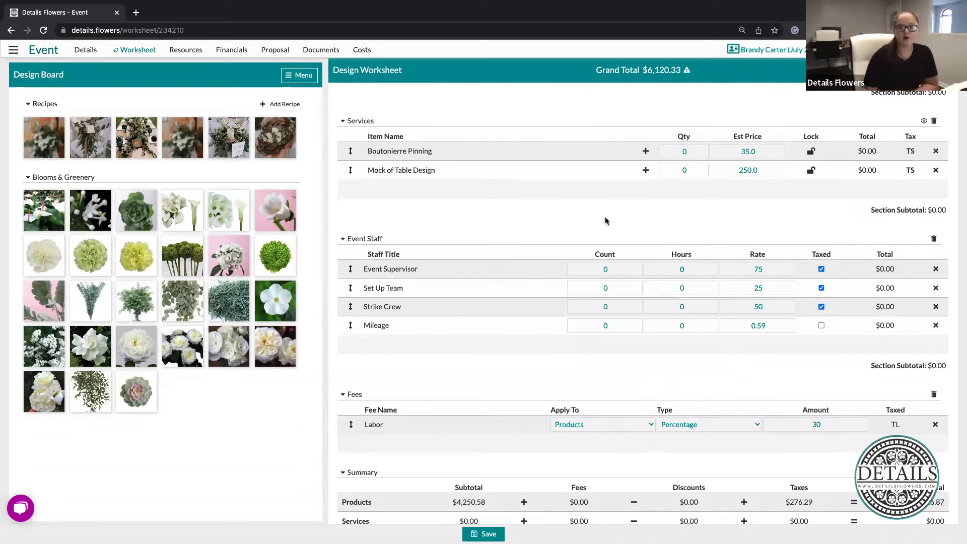
click(692, 152)
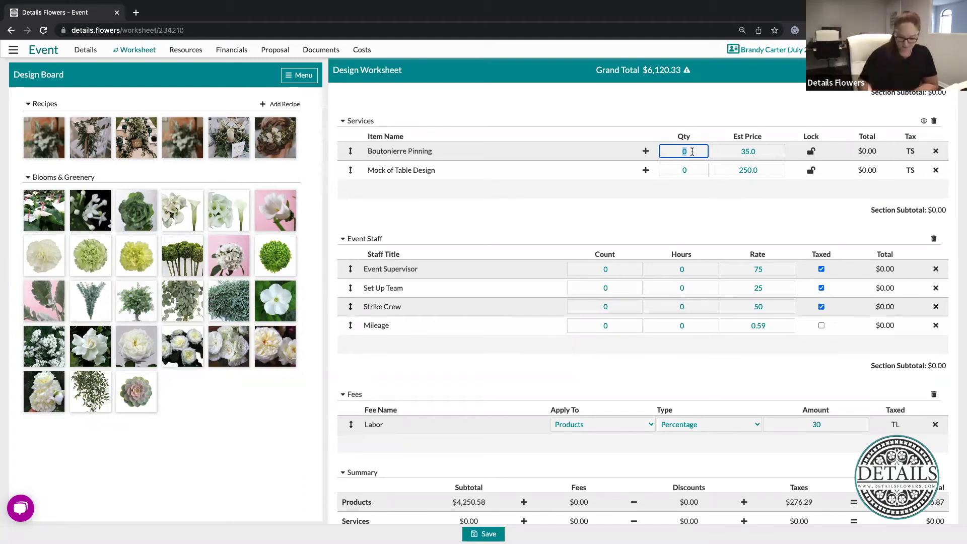
text(10)
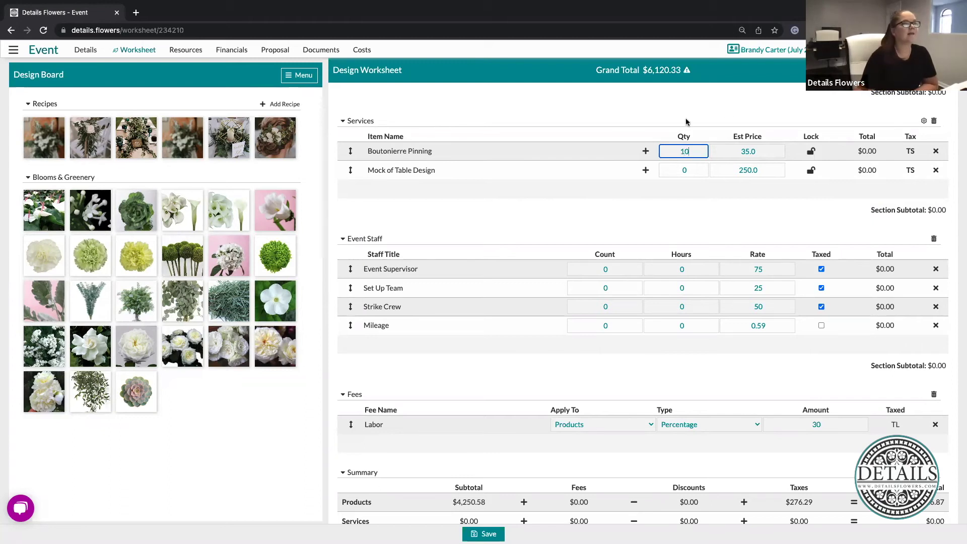
click(655, 106)
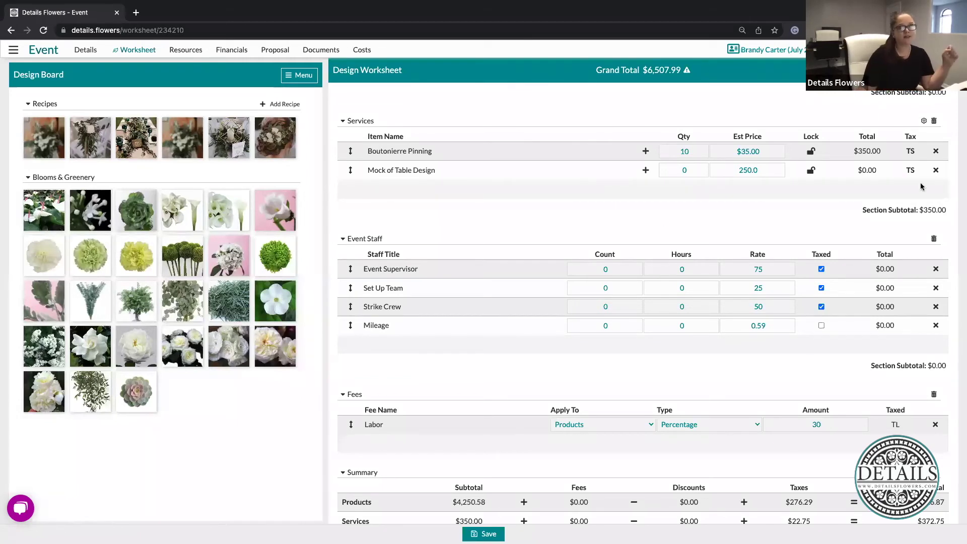
mouse_move(913, 188)
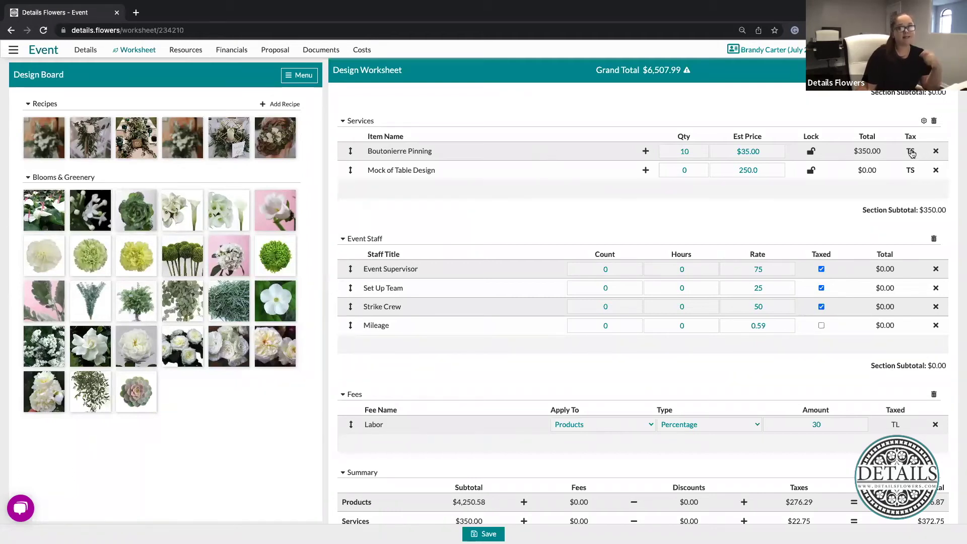
click(911, 151)
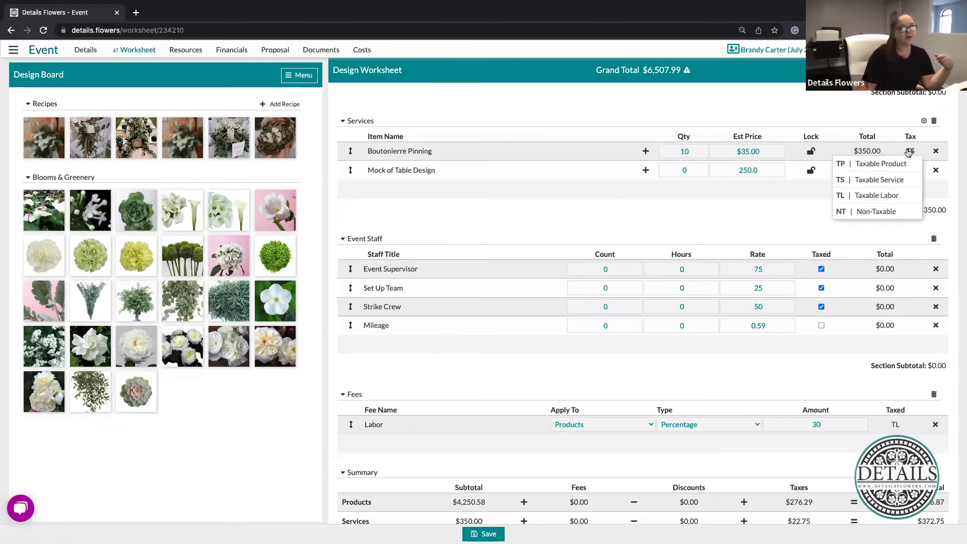
click(685, 116)
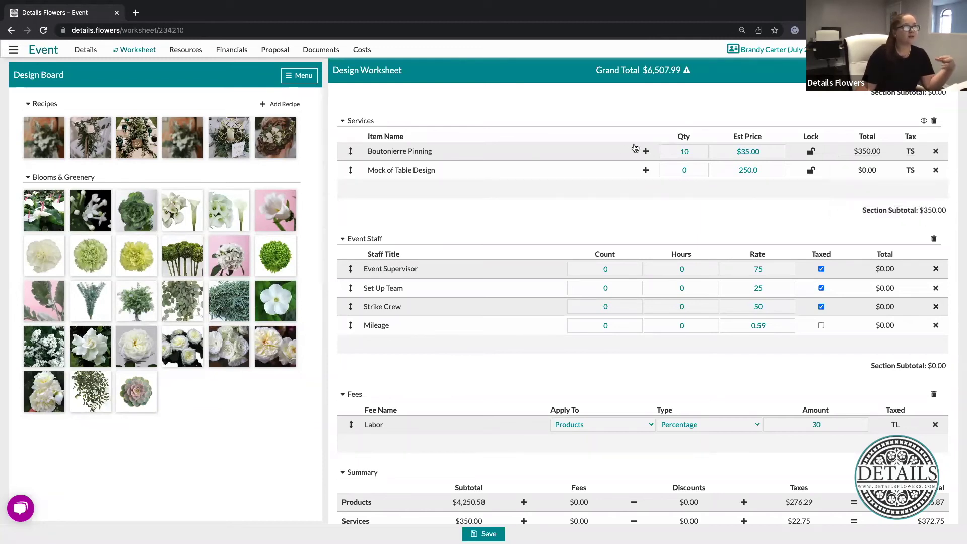
scroll(635, 147, down, 1)
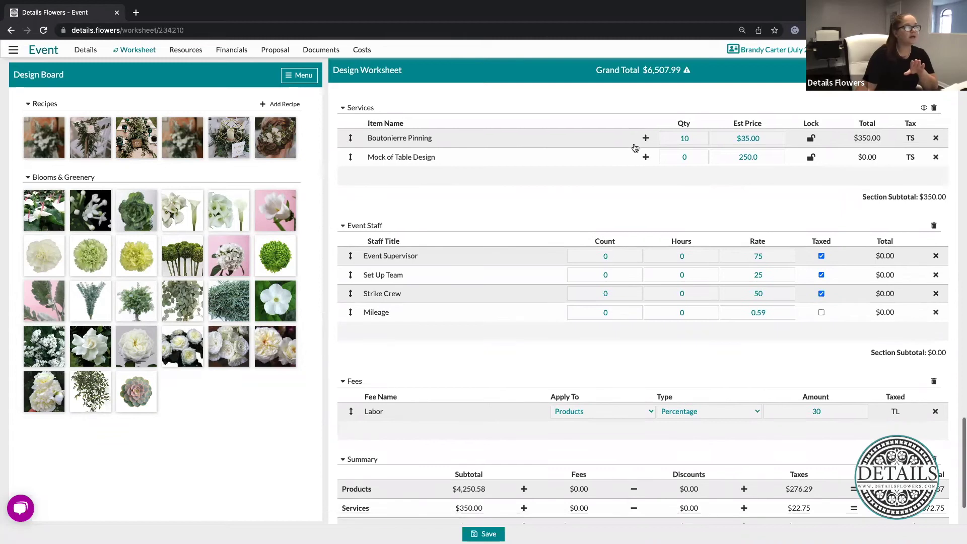
scroll(635, 148, down, 4)
drag(341, 317, 588, 324)
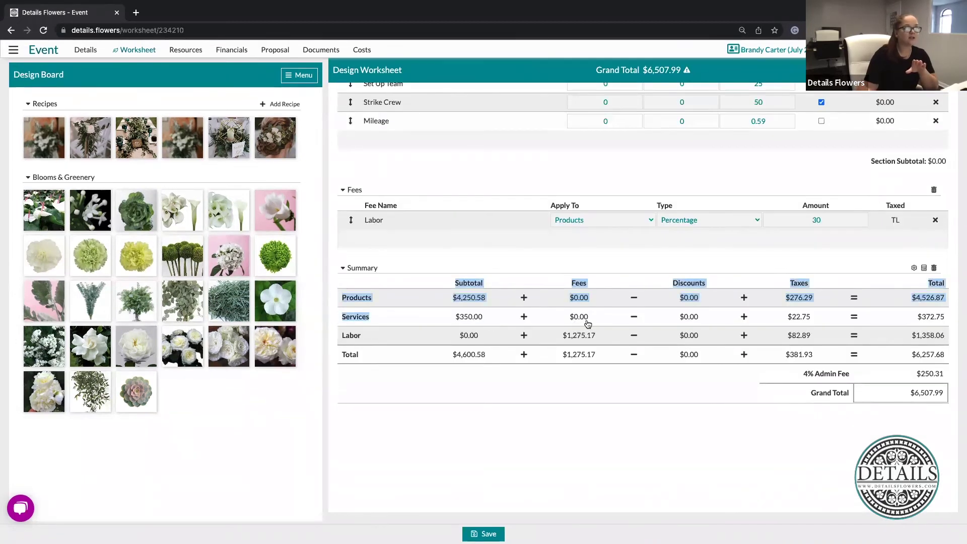
click(363, 336)
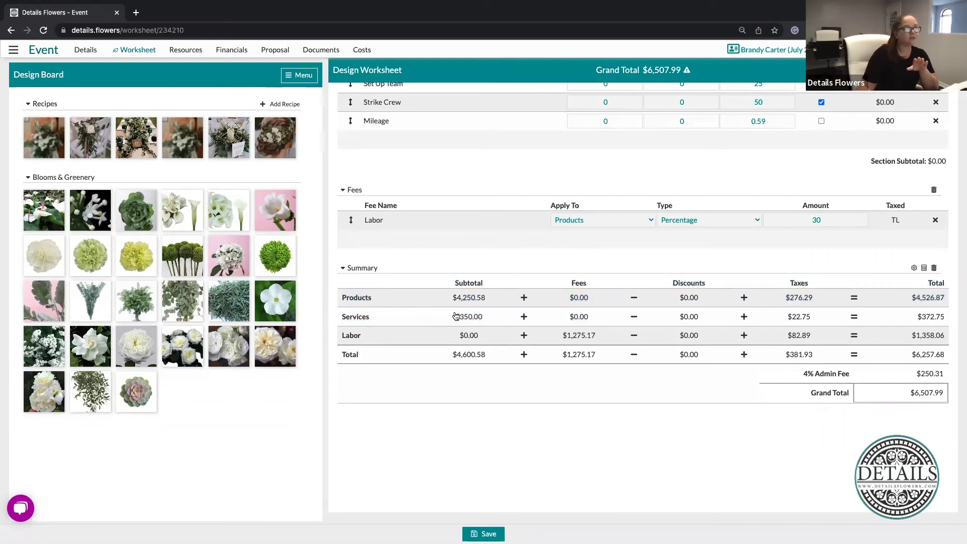
double_click(485, 318)
click(596, 389)
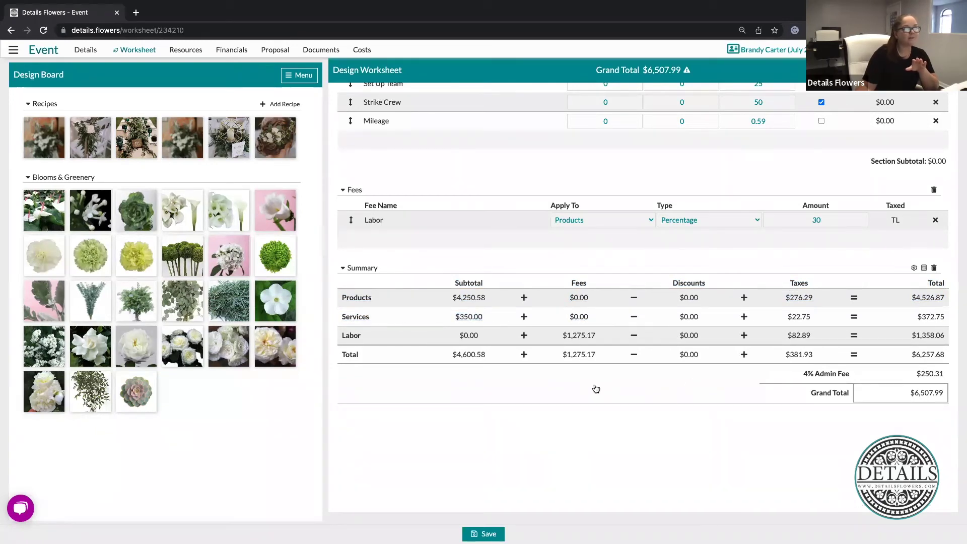
scroll(596, 388, up, 5)
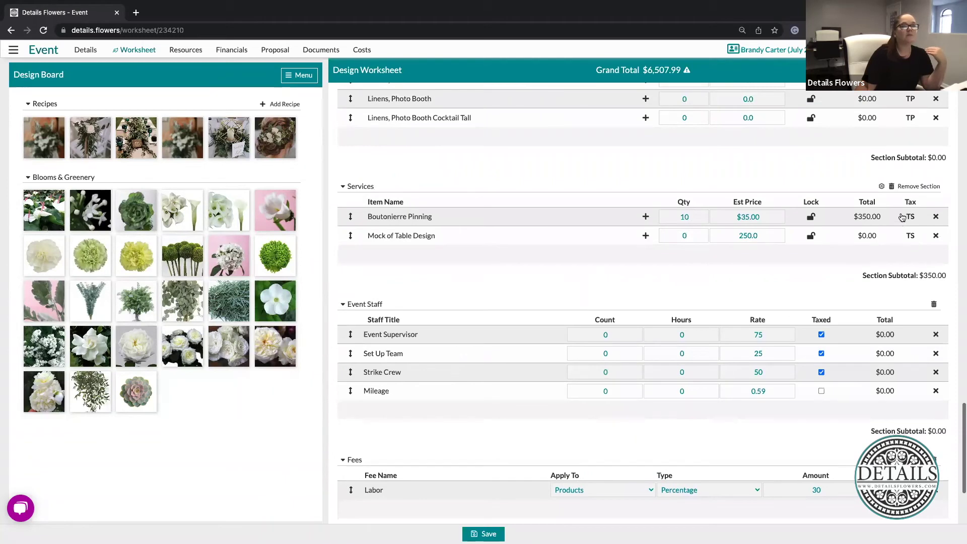
click(911, 217)
click(901, 231)
scroll(681, 284, down, 1)
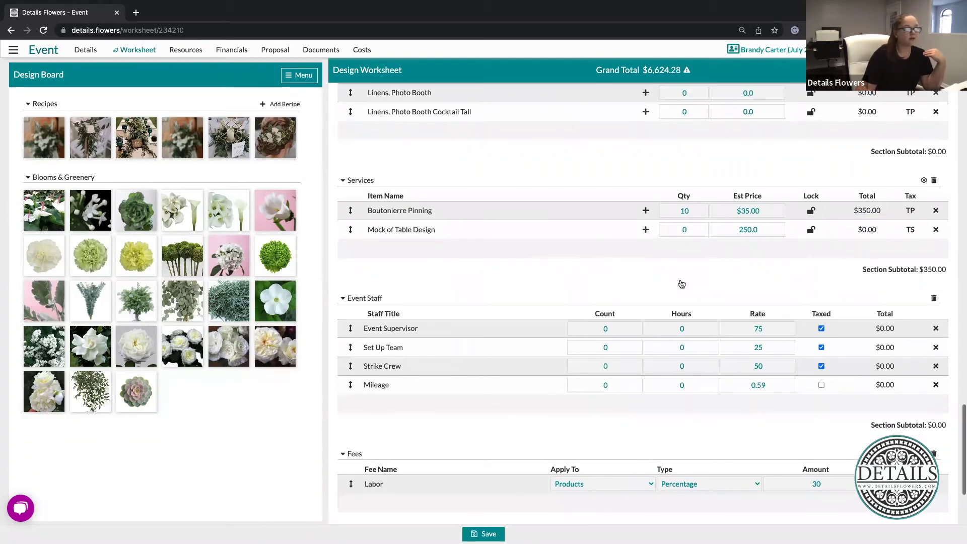
scroll(681, 285, down, 5)
drag(458, 318, 500, 323)
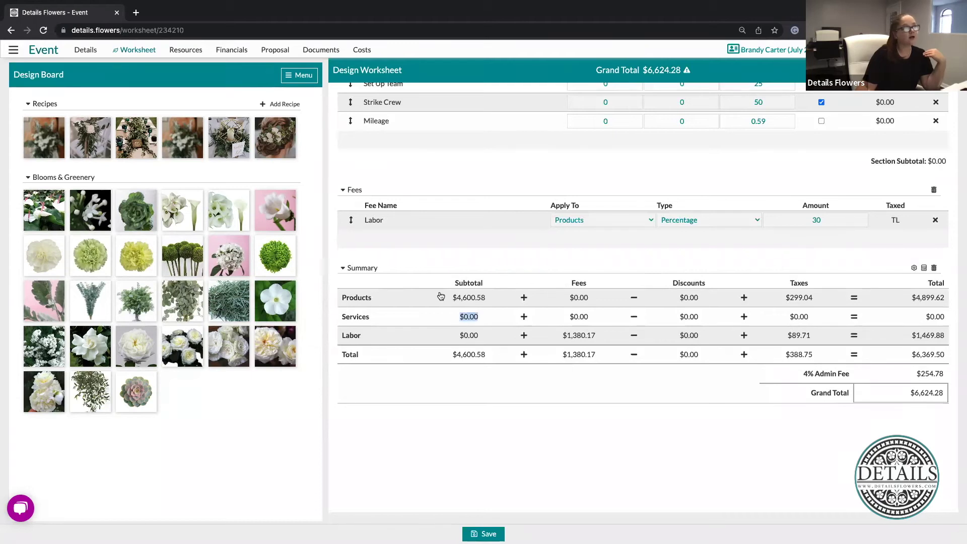
drag(441, 297, 486, 298)
click(764, 262)
scroll(764, 263, up, 4)
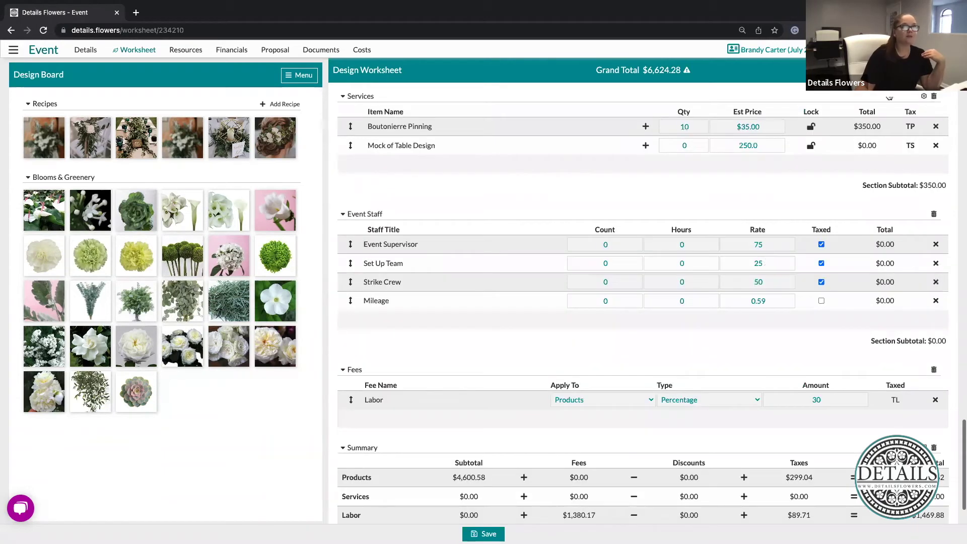
click(910, 127)
click(882, 154)
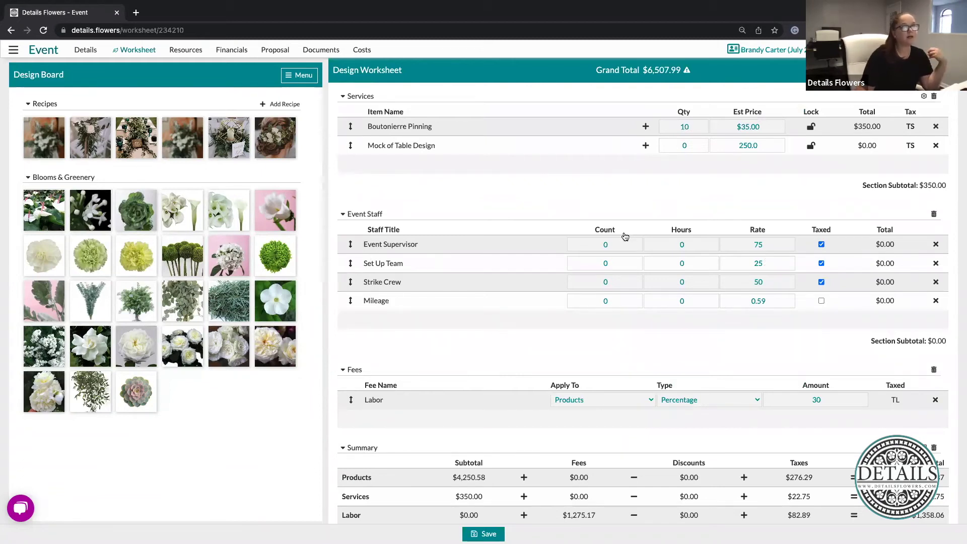
mouse_move(635, 325)
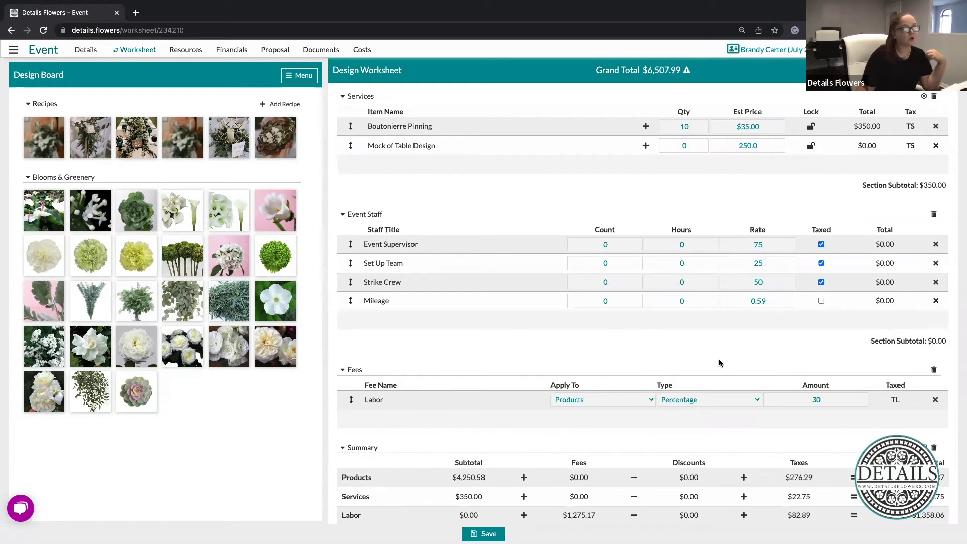
mouse_move(770, 324)
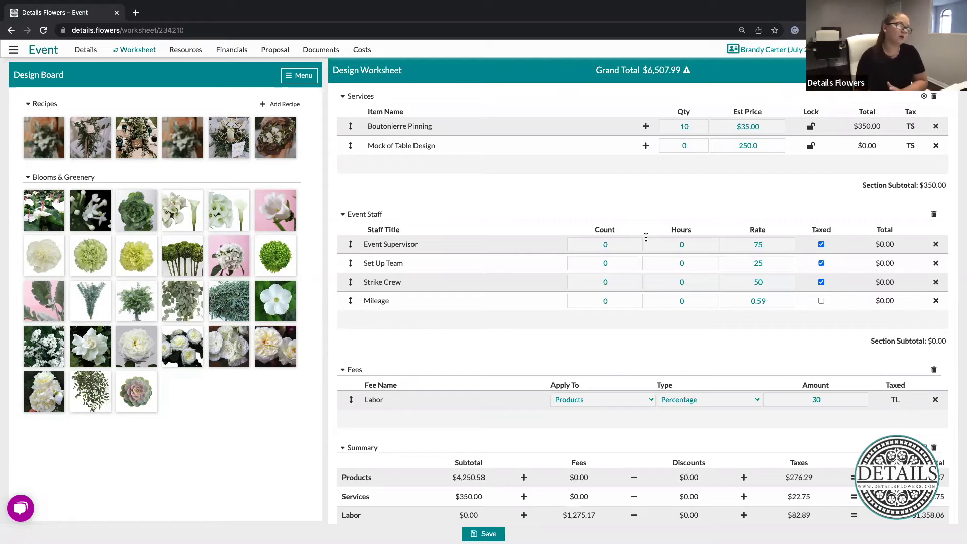
mouse_move(522, 417)
scroll(522, 418, down, 3)
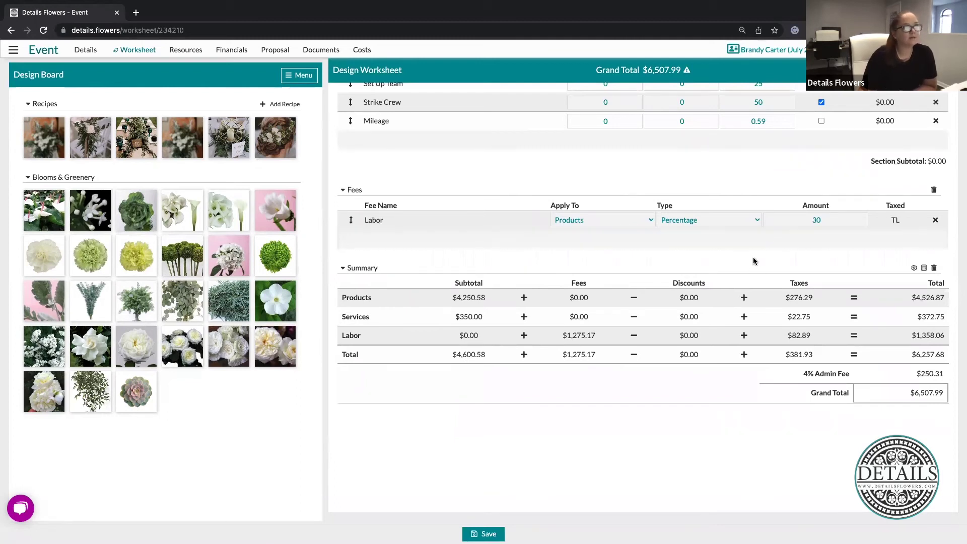
scroll(754, 260, up, 2)
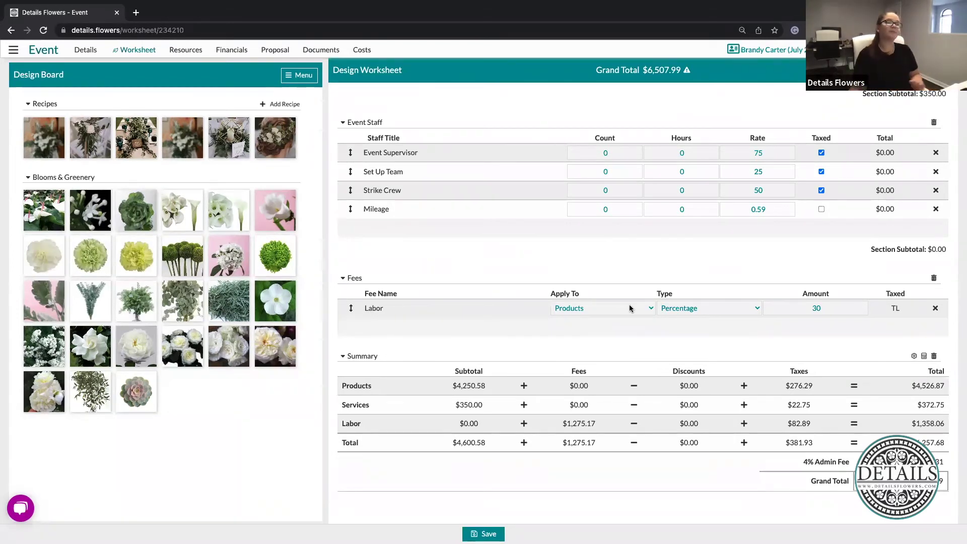
click(594, 308)
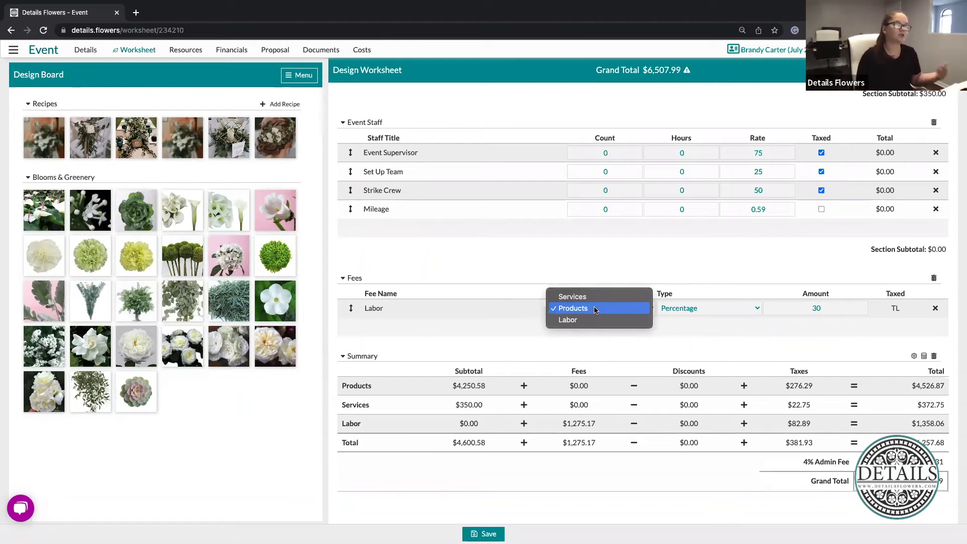
click(573, 309)
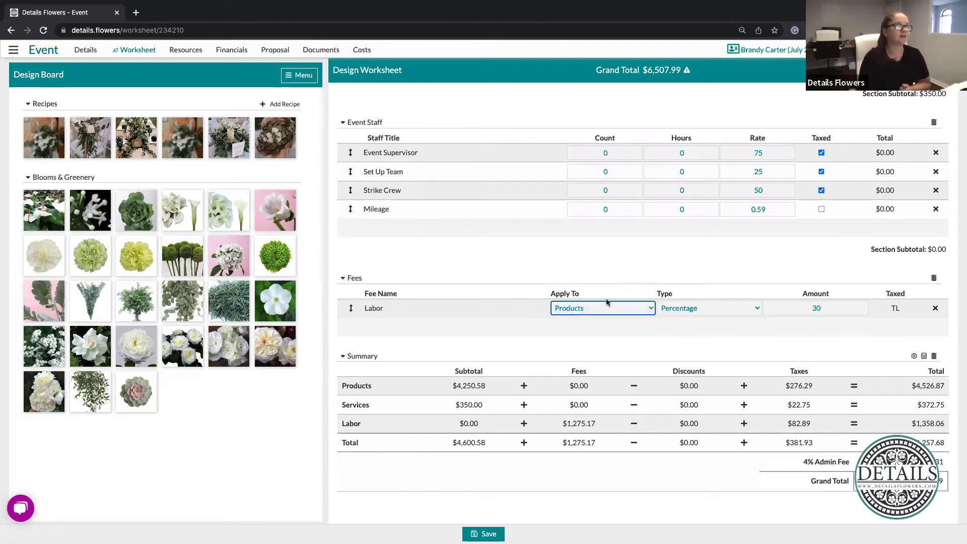
click(738, 278)
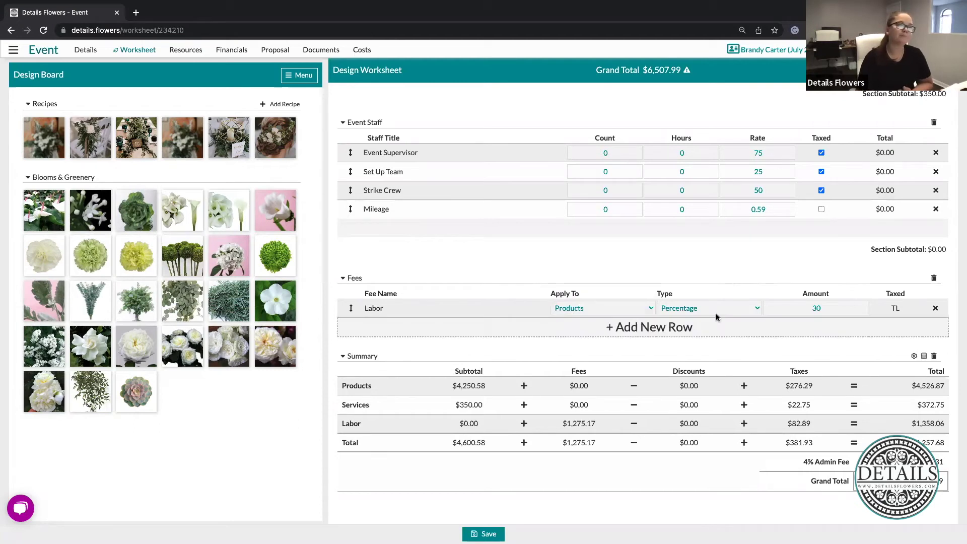
scroll(700, 272, down, 1)
click(701, 272)
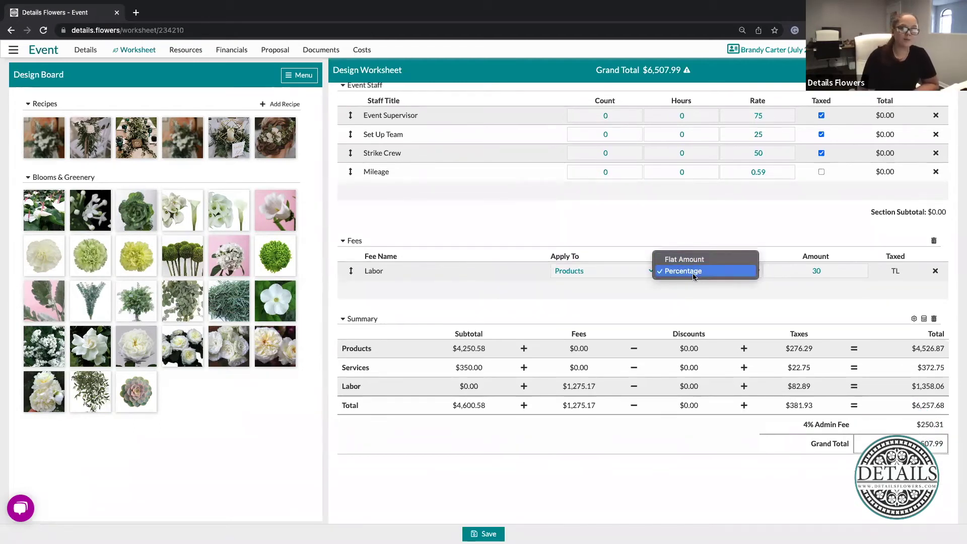
click(694, 276)
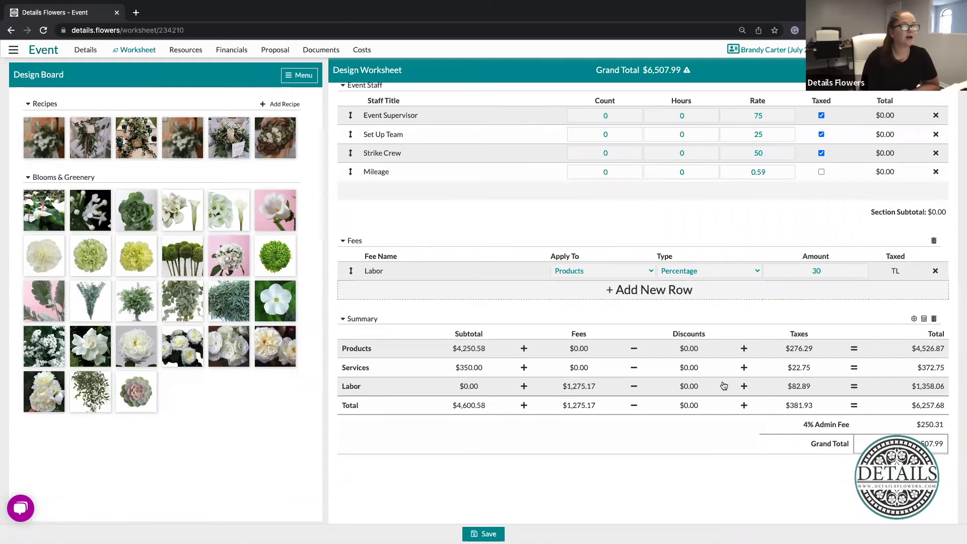
scroll(650, 418, down, 1)
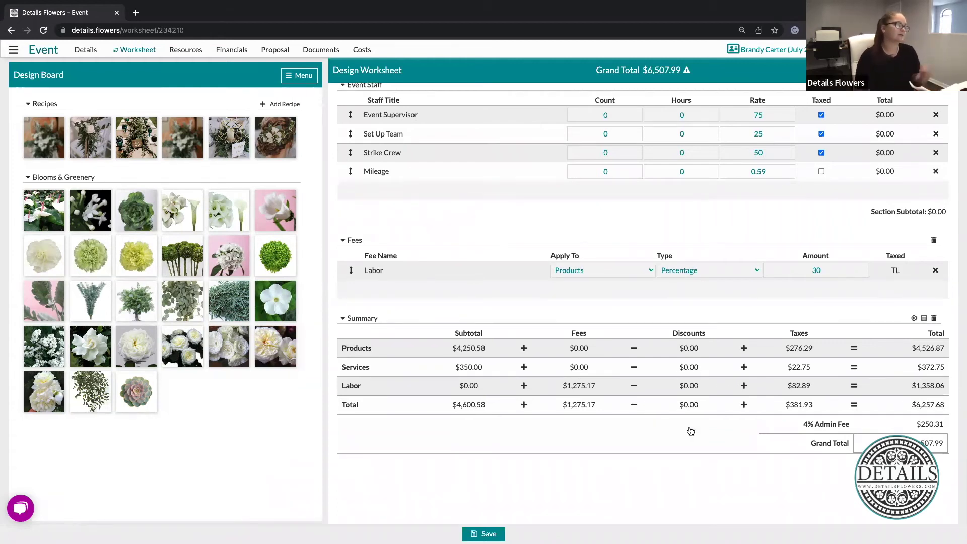
scroll(691, 432, down, 2)
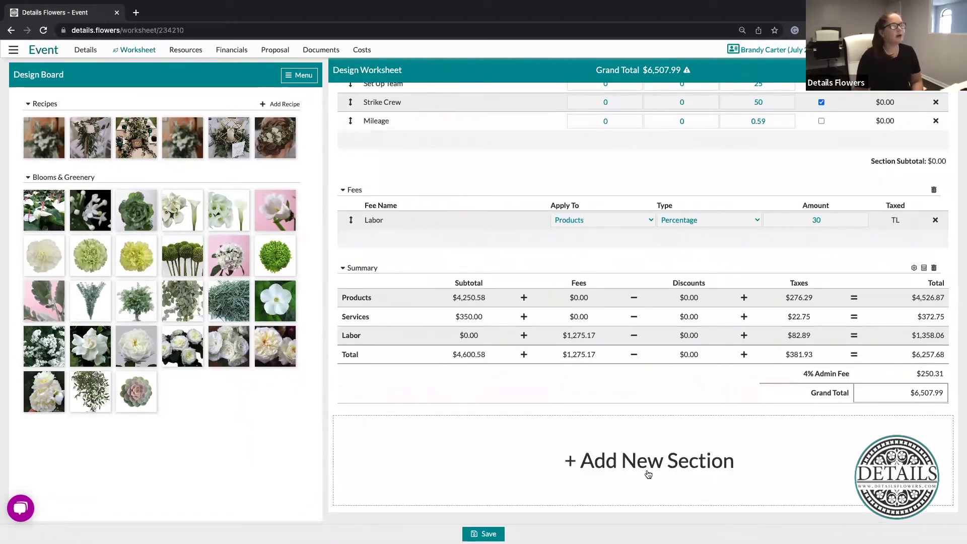
Add a Discounts section with a new row named 'Friends & Family'
click(659, 480)
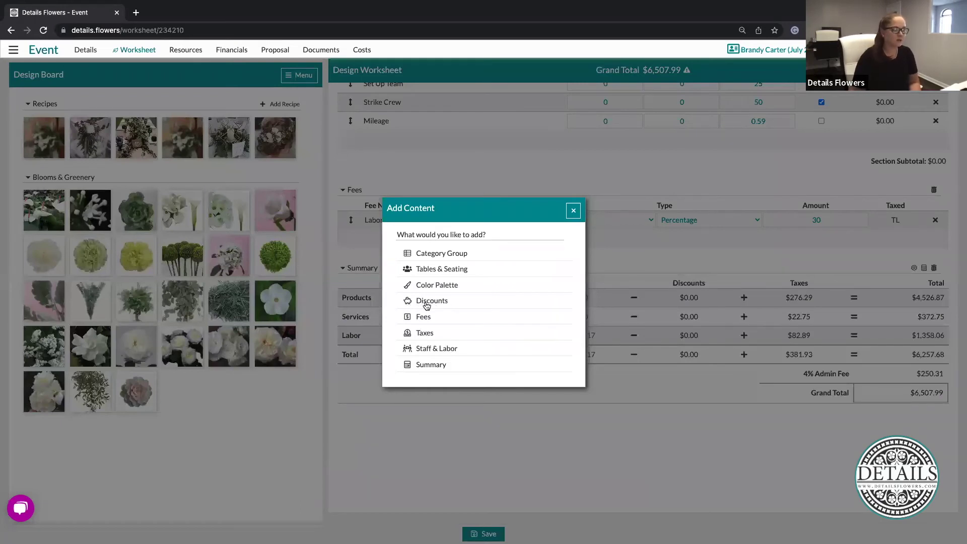
click(425, 304)
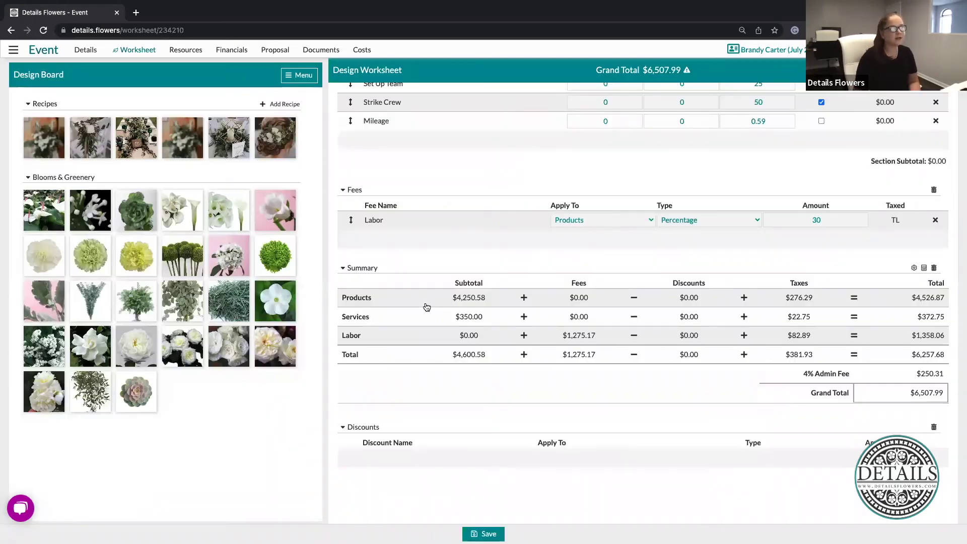
click(662, 463)
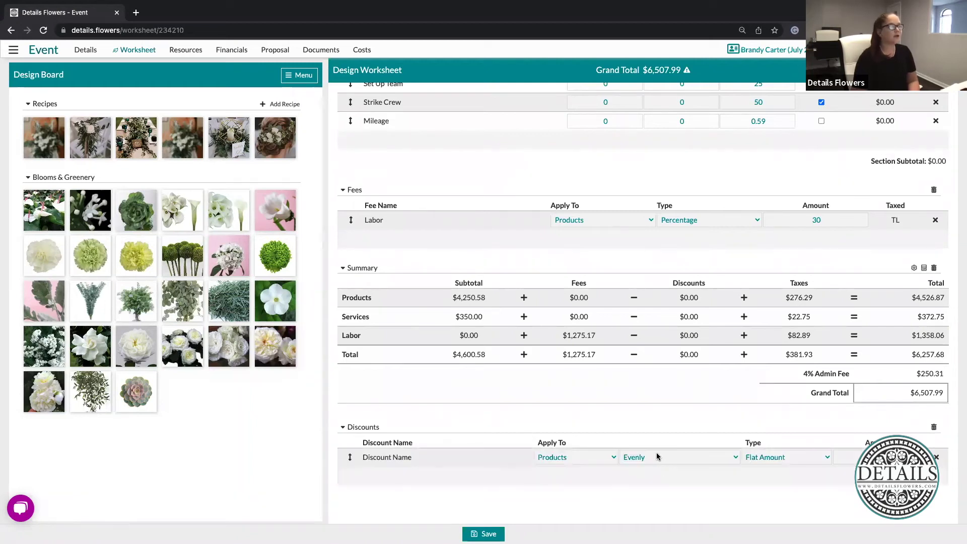
click(397, 457)
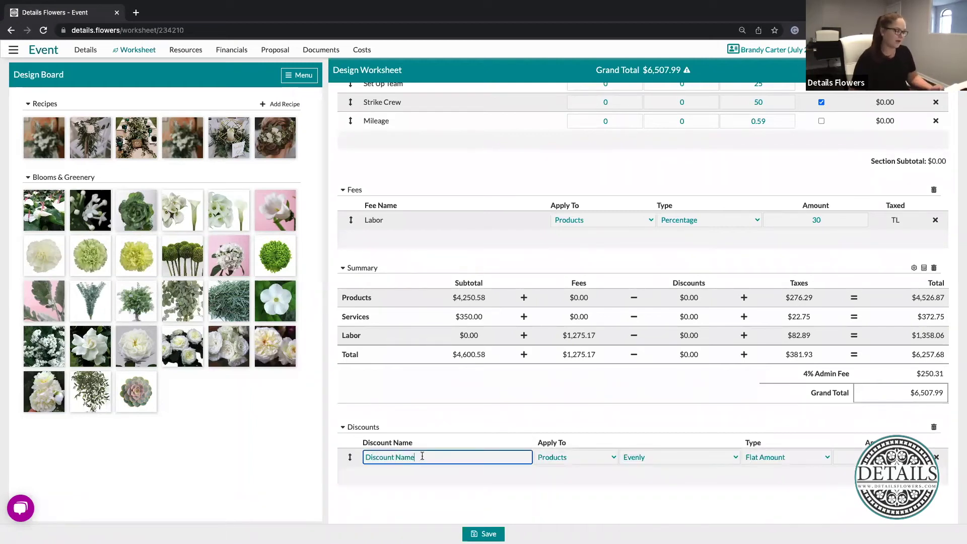
text(Friend)
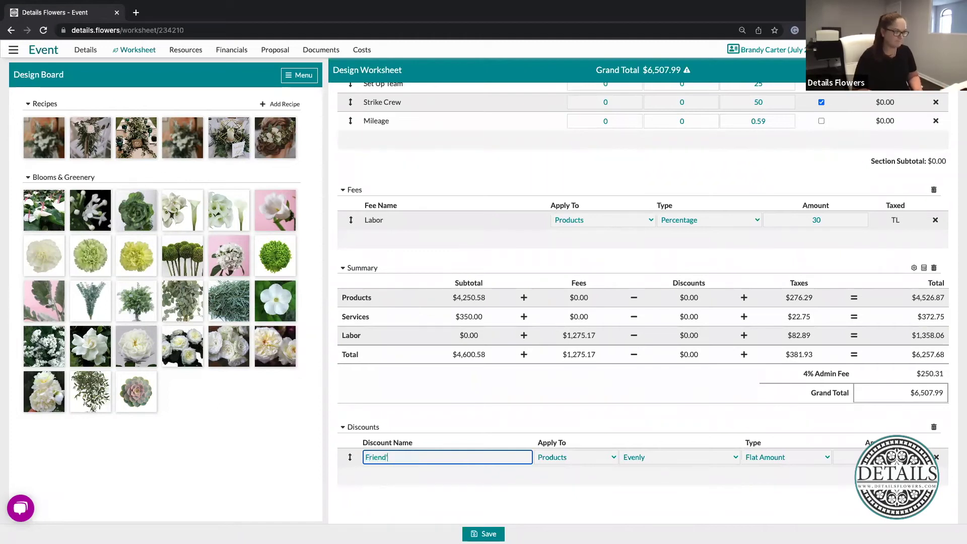
text(s & Family)
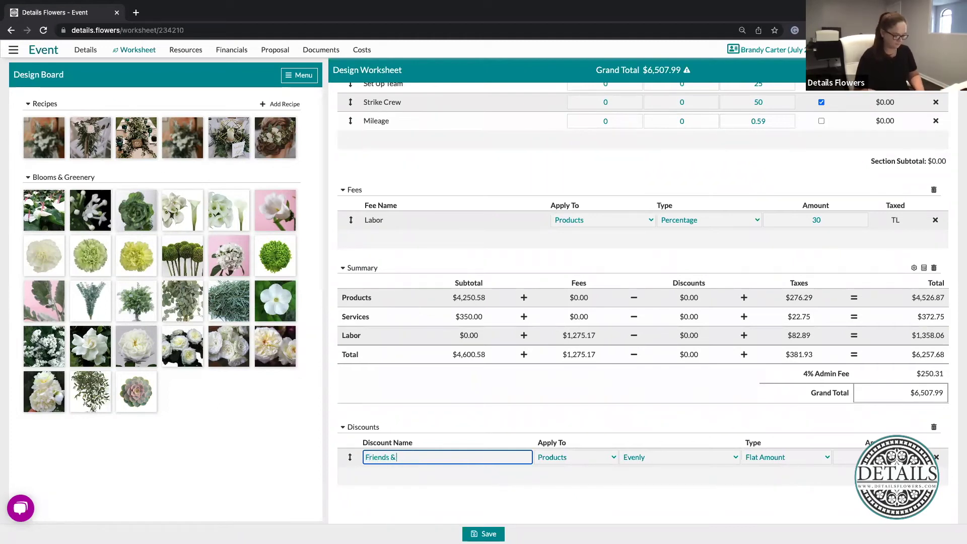
click(600, 457)
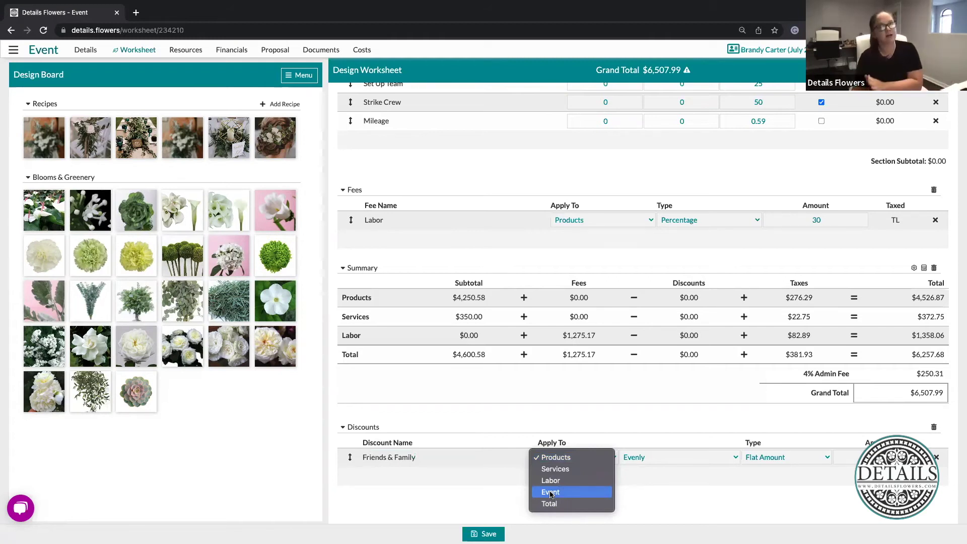
Make Friends & Family a $200 flat discount on Products, lowering the total to $6,286.47, and save
click(684, 421)
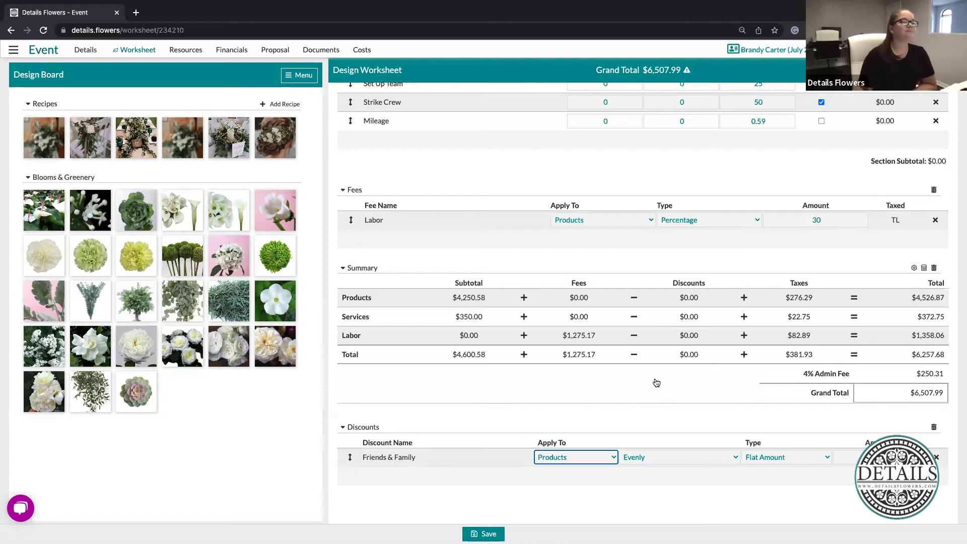
click(657, 384)
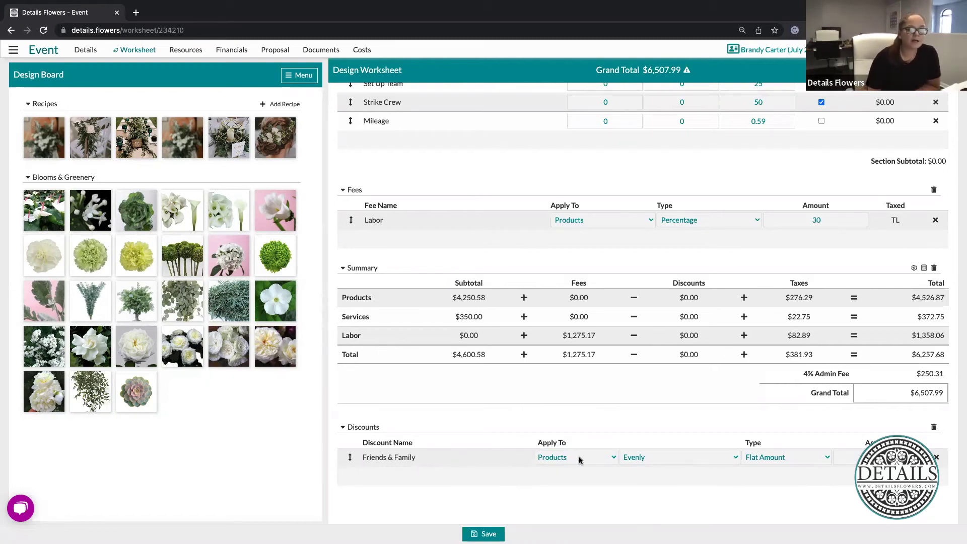
click(670, 458)
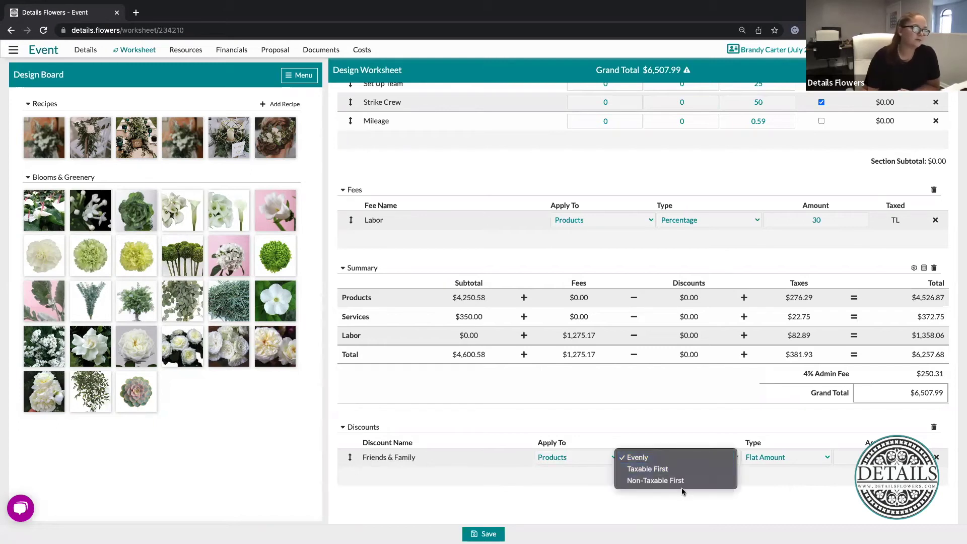
click(809, 455)
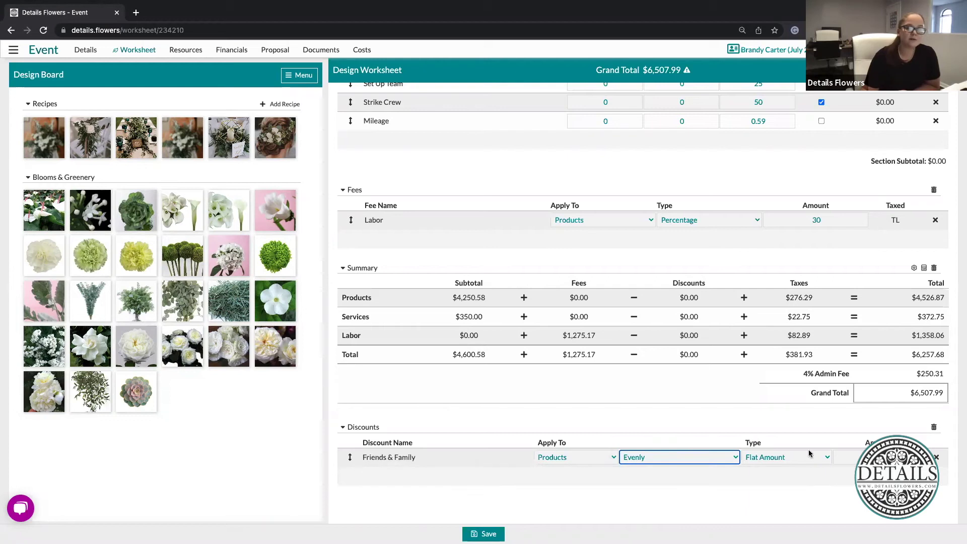
click(812, 455)
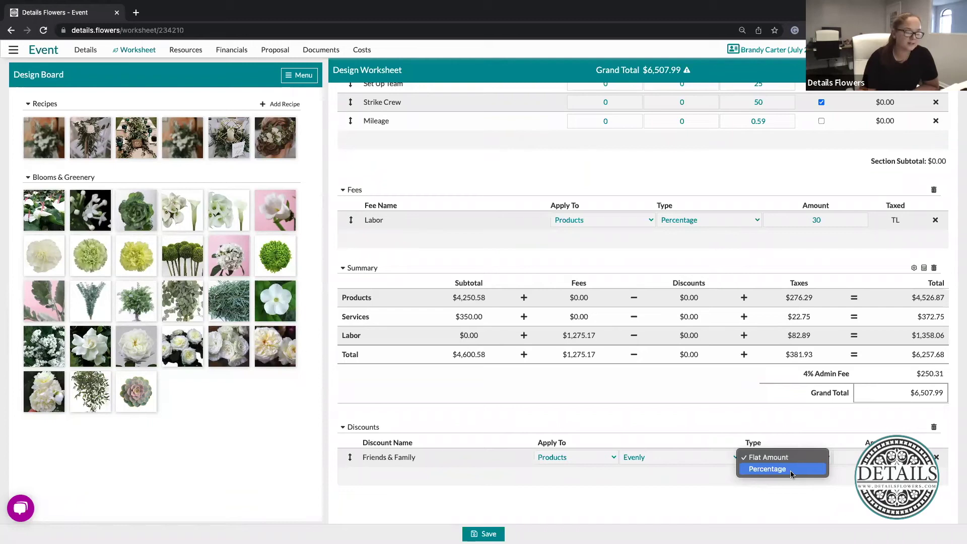
click(805, 442)
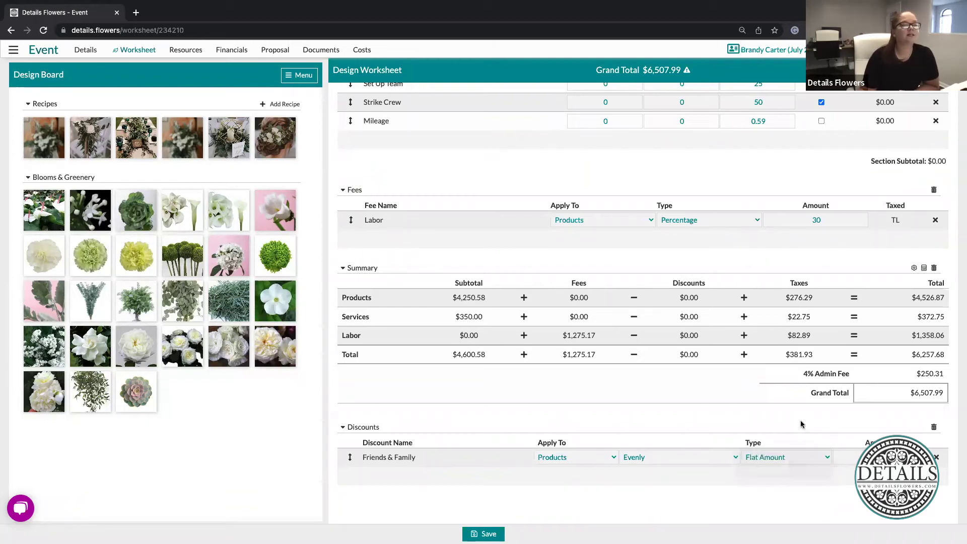
click(851, 457)
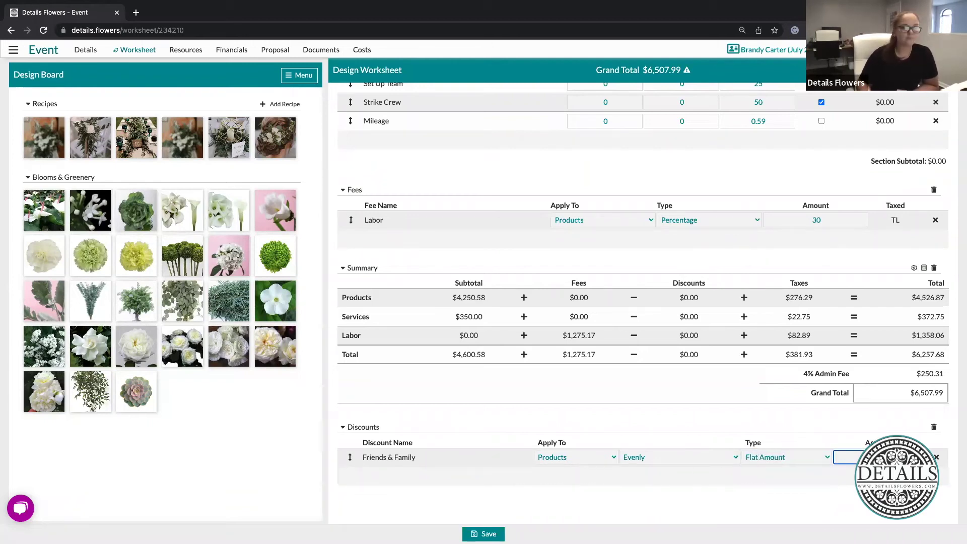
click(730, 383)
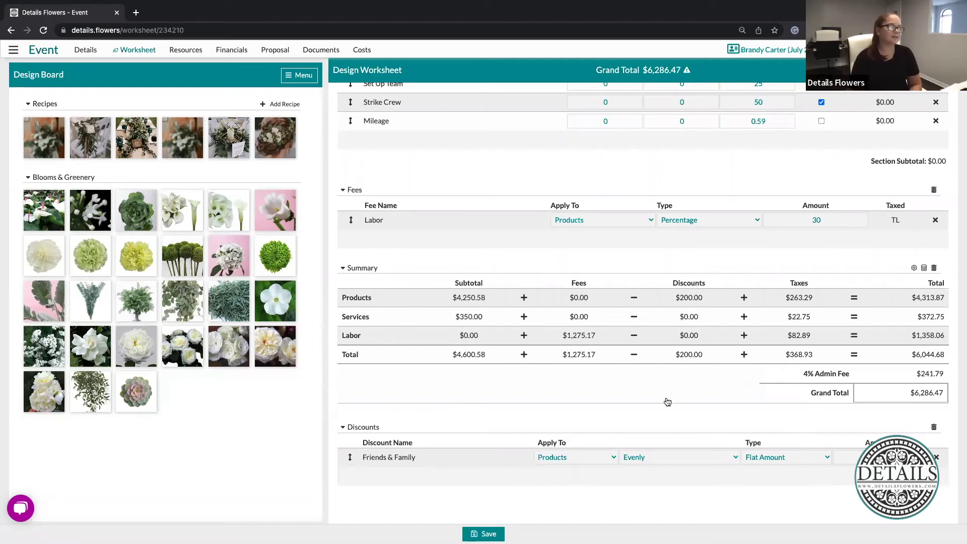
click(484, 534)
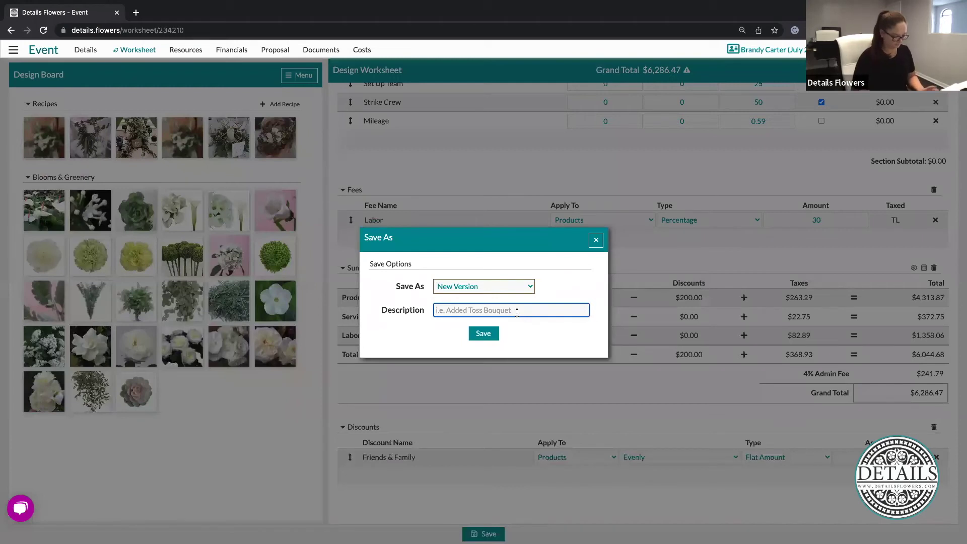
Save the worksheet as a new version with the description 'Added recipes'
text(Added recipes)
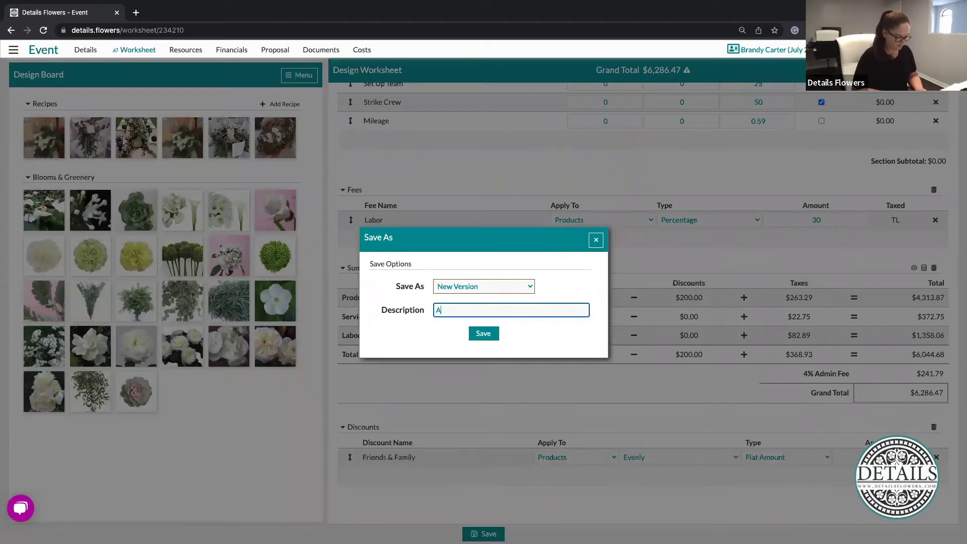
click(494, 335)
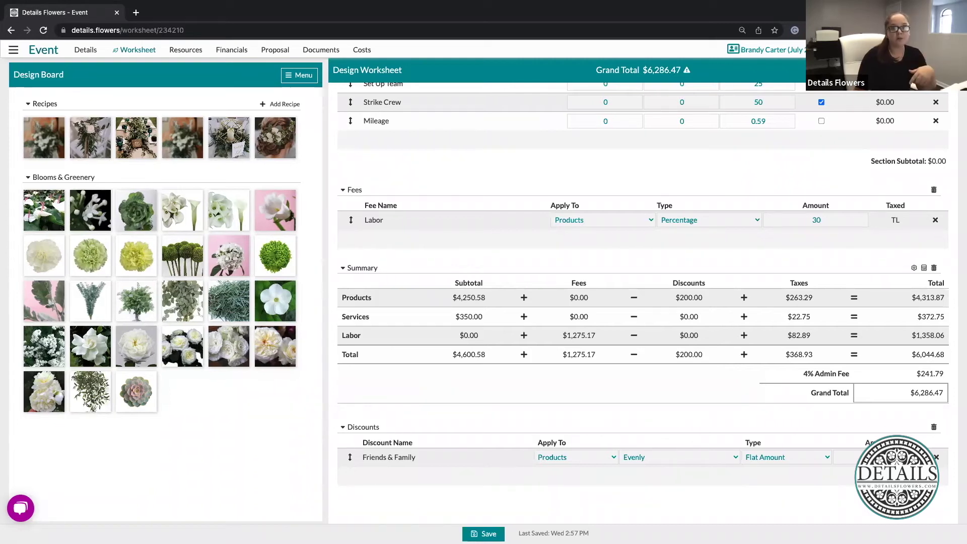
click(929, 70)
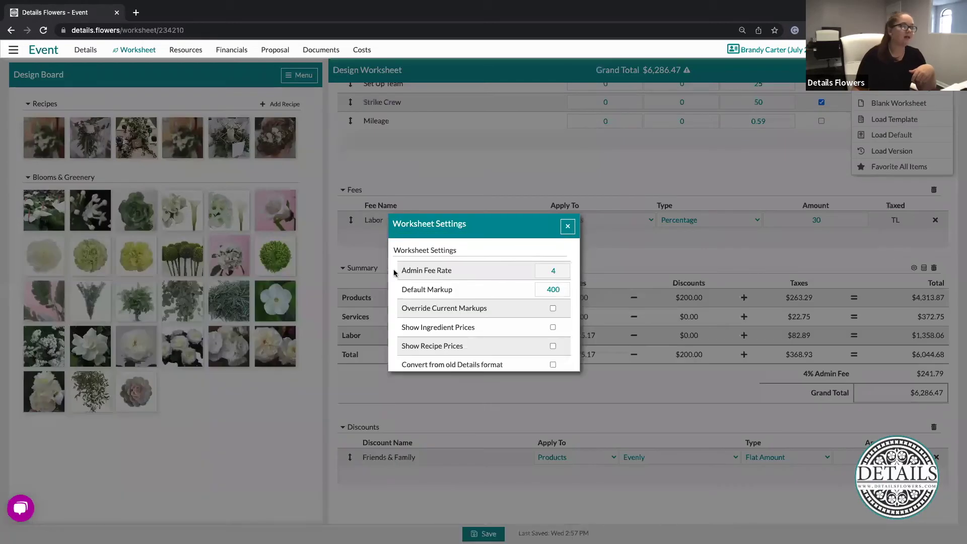
drag(414, 274, 452, 274)
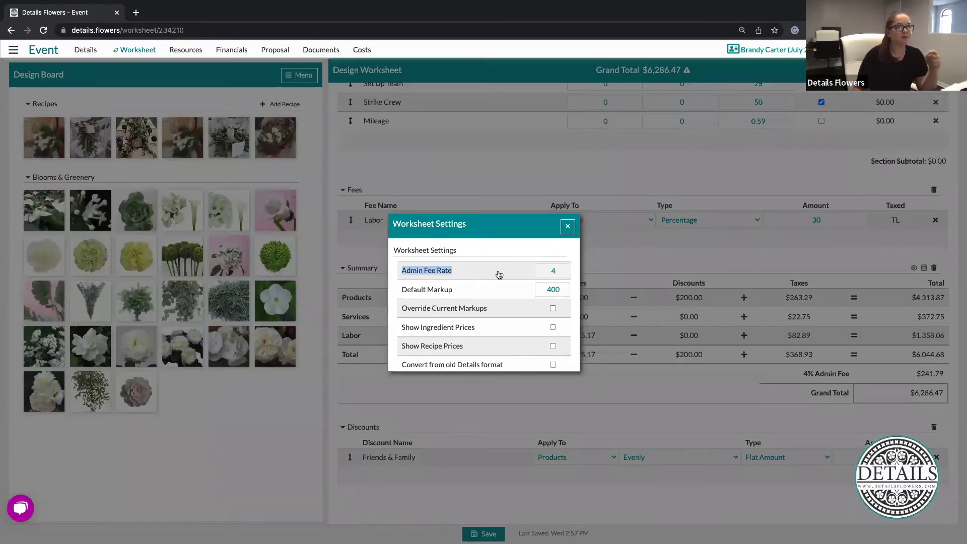
click(498, 275)
click(560, 271)
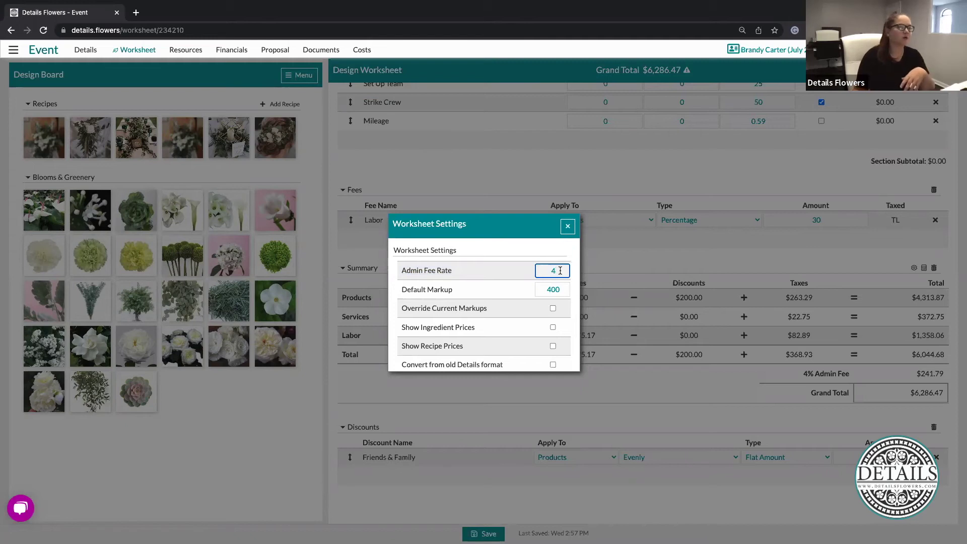
click(442, 279)
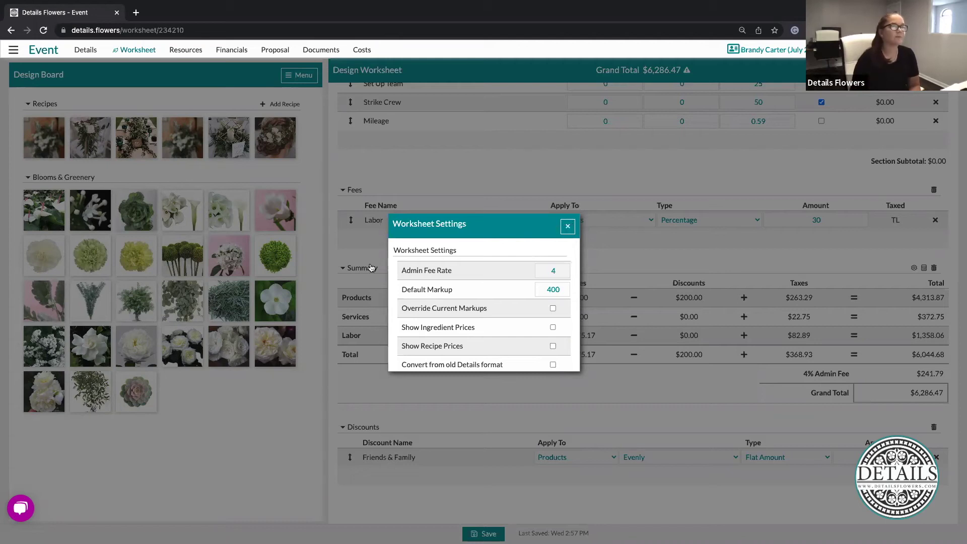
click(568, 227)
click(756, 473)
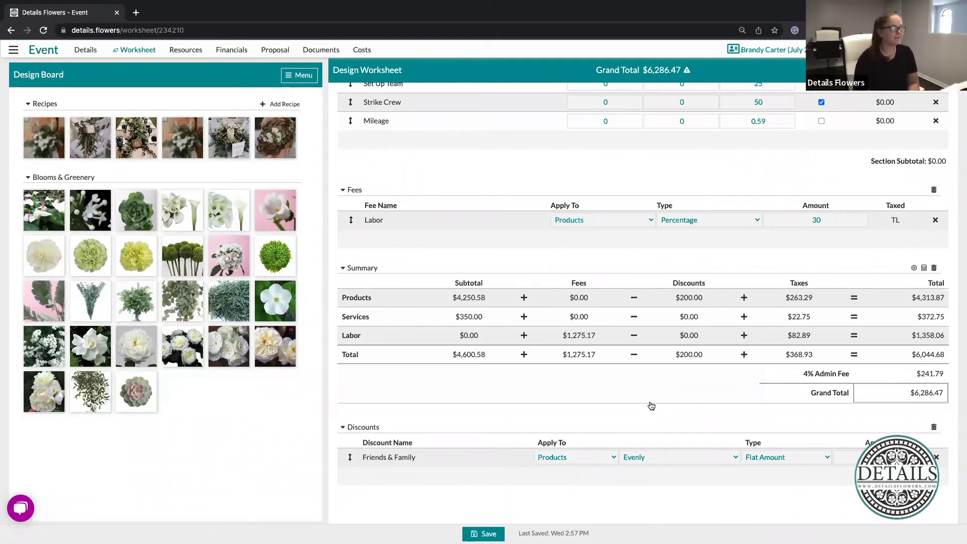
Save the worksheet as a New Template named 'Green & White Wedding'
click(492, 533)
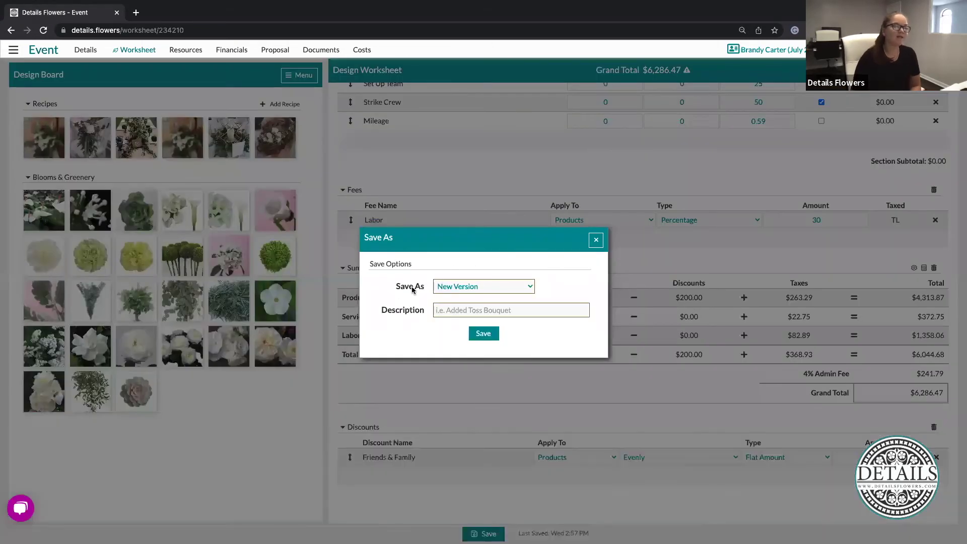
click(461, 288)
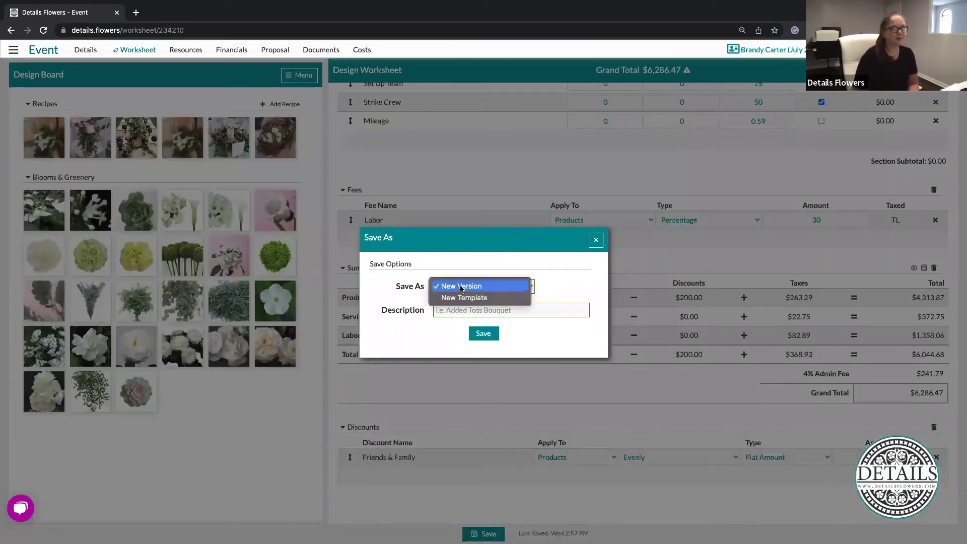
click(479, 296)
click(498, 287)
text(Green & White Wedding)
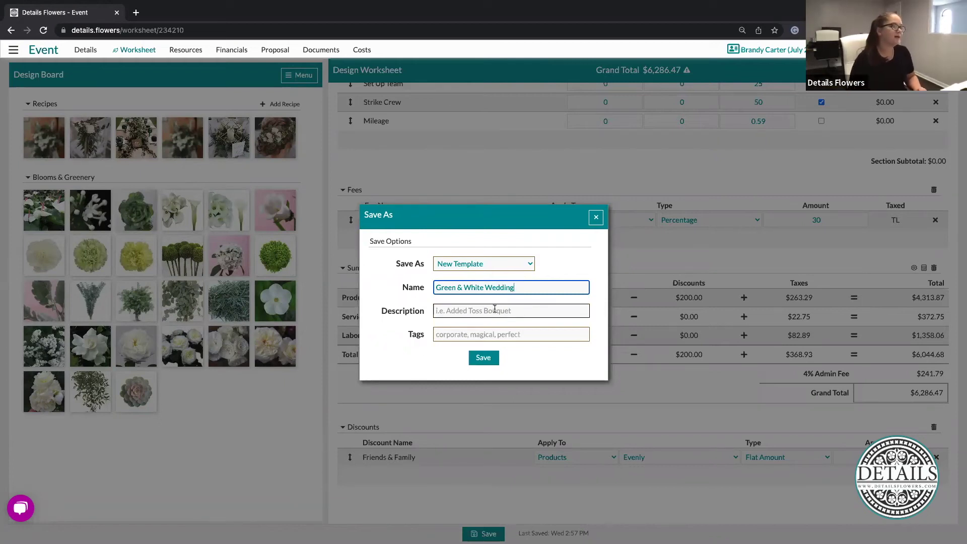
click(495, 309)
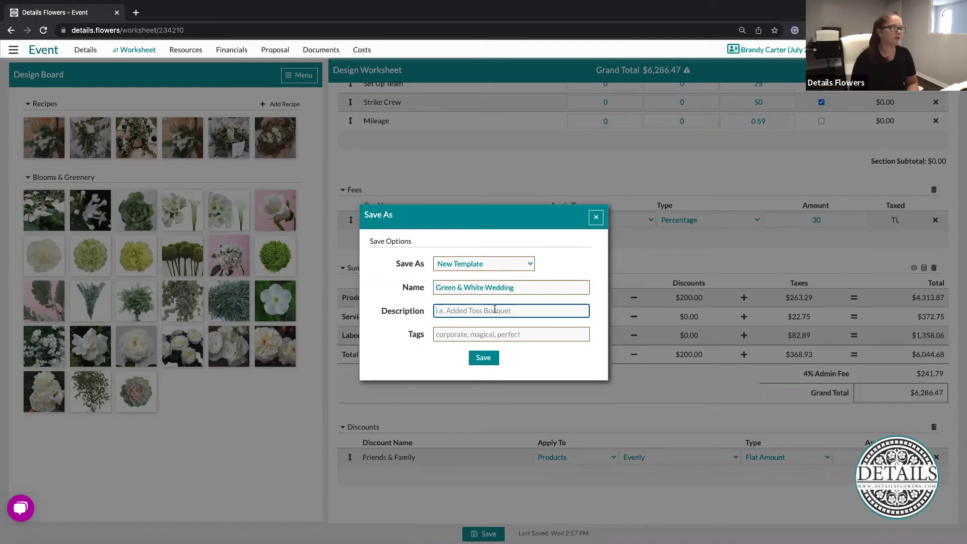
click(484, 358)
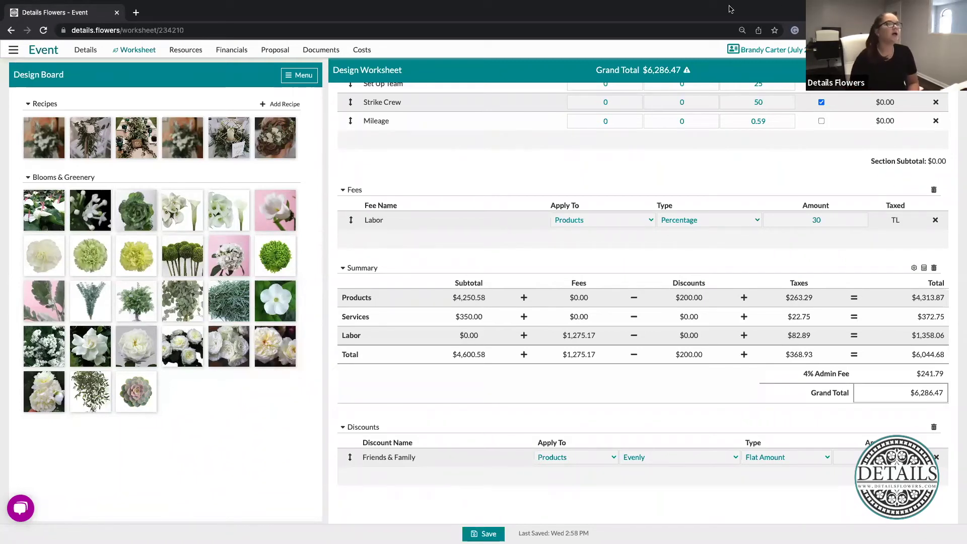
Return to the worksheet top and check the options menu showing Load Template
scroll(688, 289, up, 1)
scroll(688, 289, up, 3)
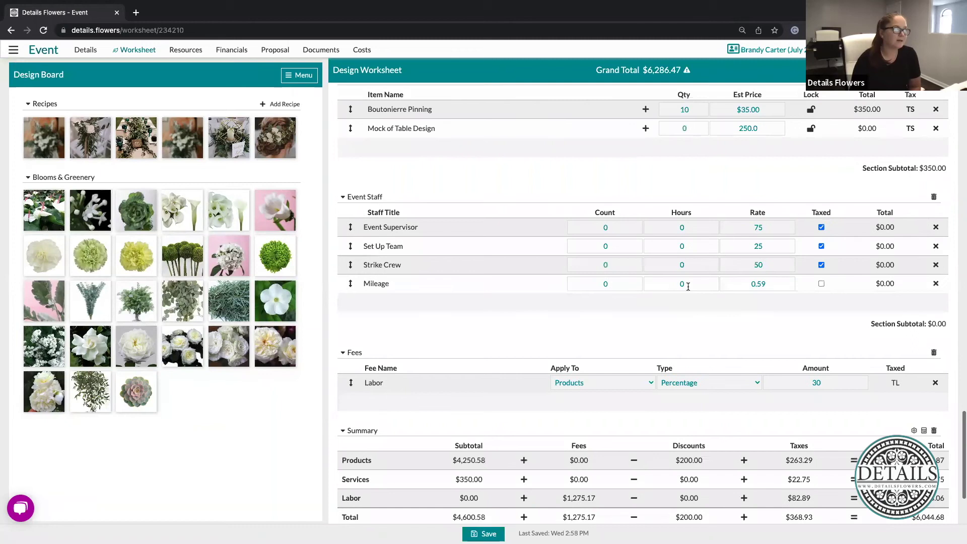
scroll(688, 286, up, 15)
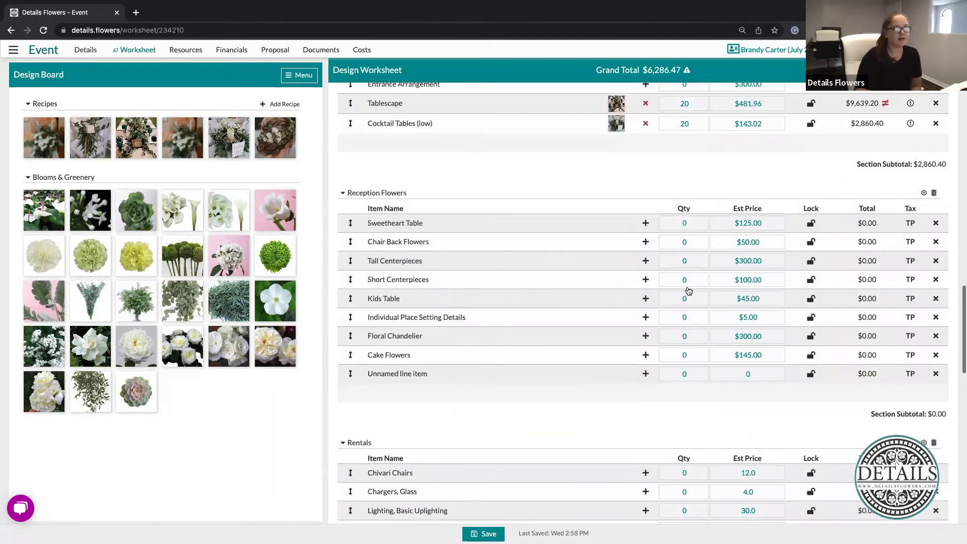
scroll(688, 291, up, 10)
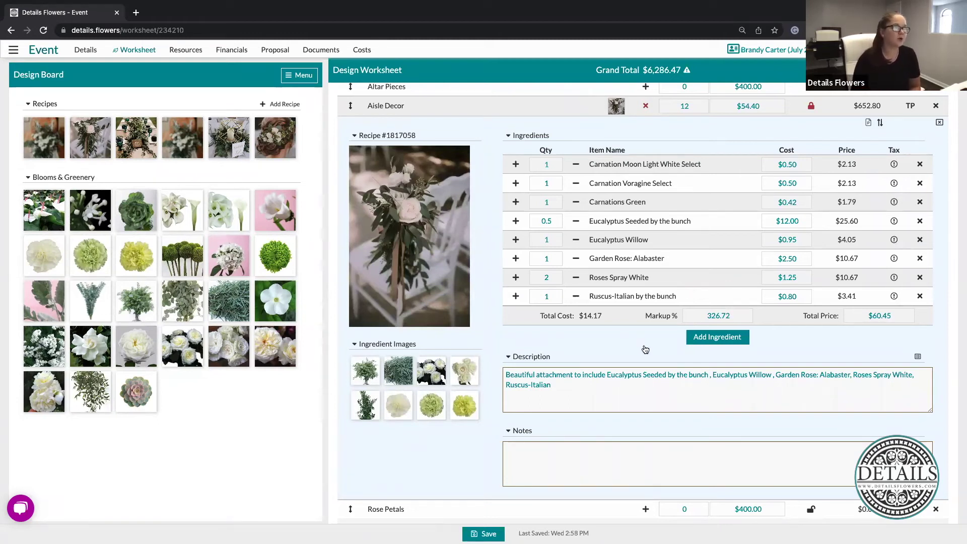
scroll(645, 350, up, 20)
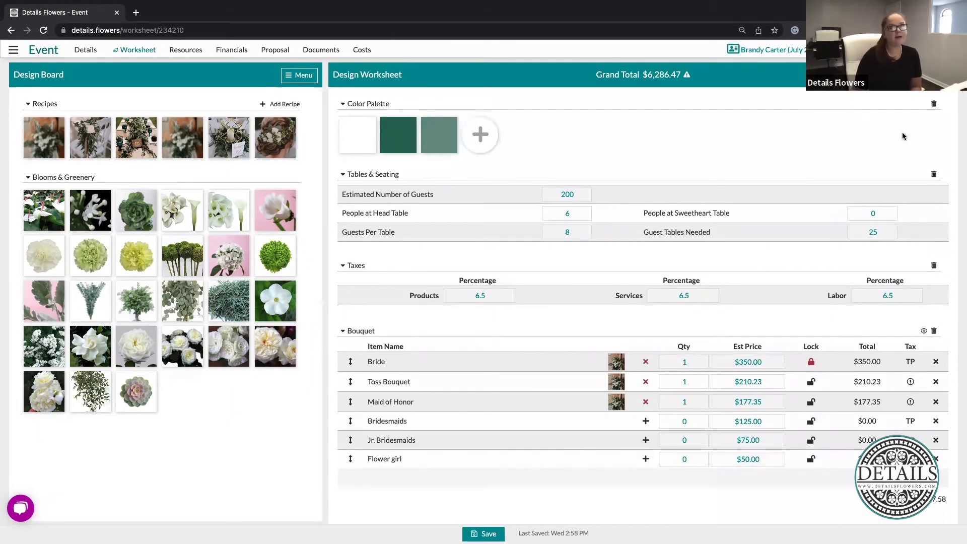
click(932, 75)
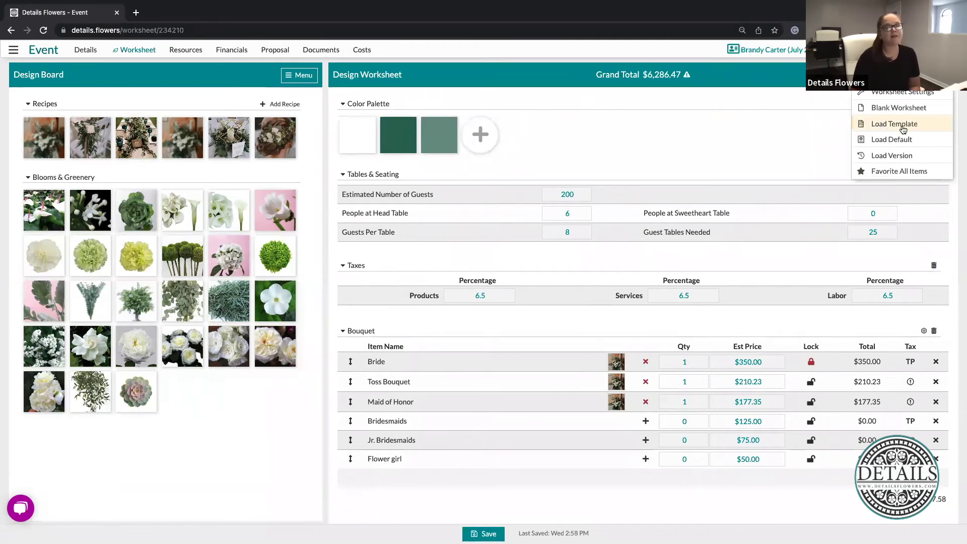
click(733, 126)
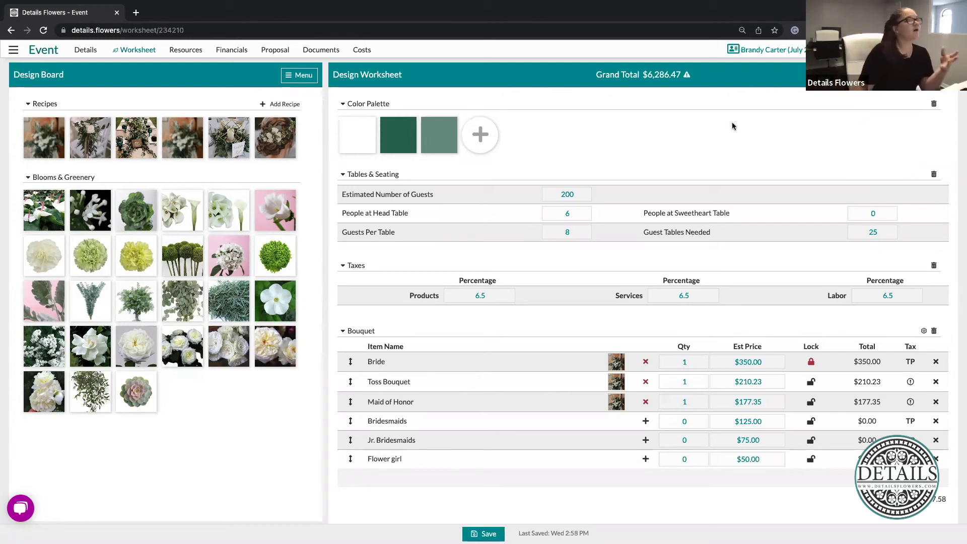
Switch the Design Board panel to the Items Used list with quantities
click(302, 76)
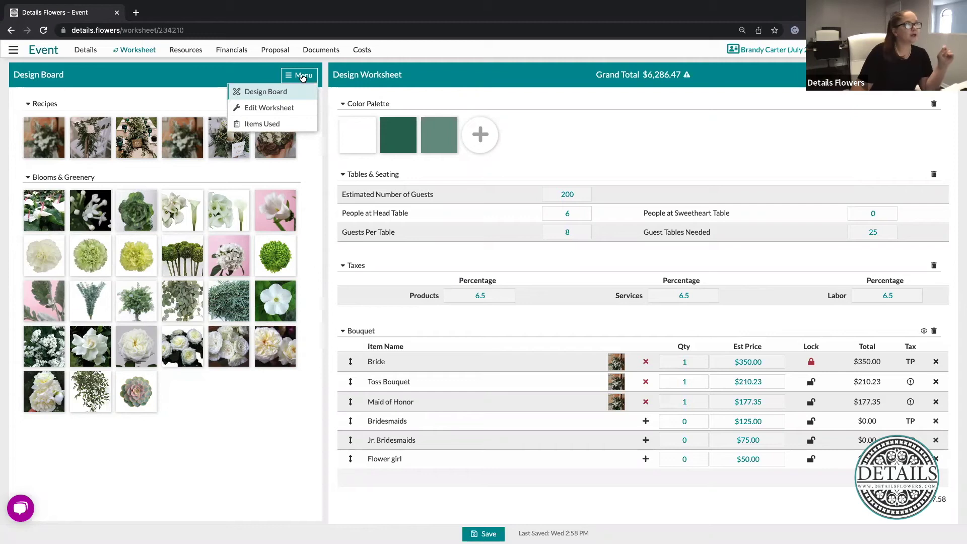
click(281, 126)
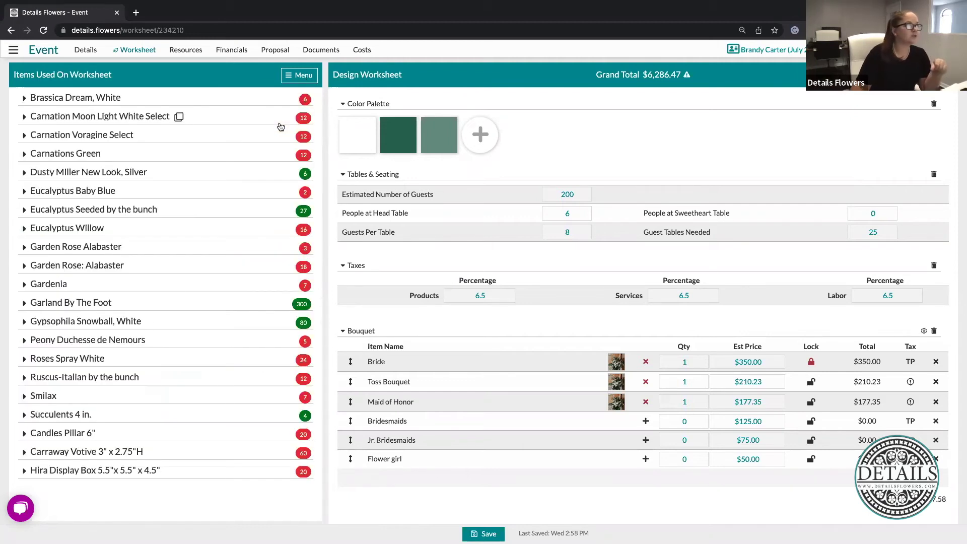
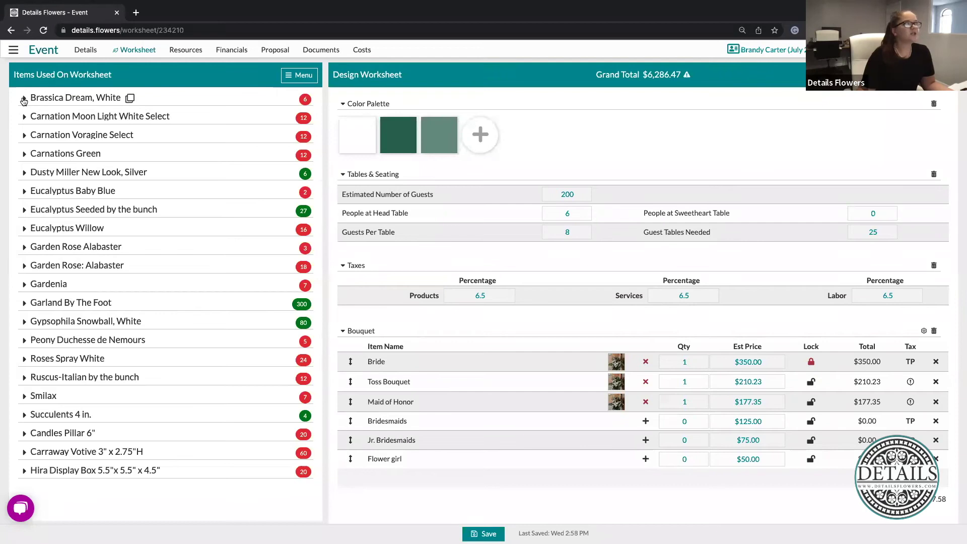
Expand Brassica Dream, White usage and highlight 6 stems used, 2 bunches of 5, over by 1
click(23, 100)
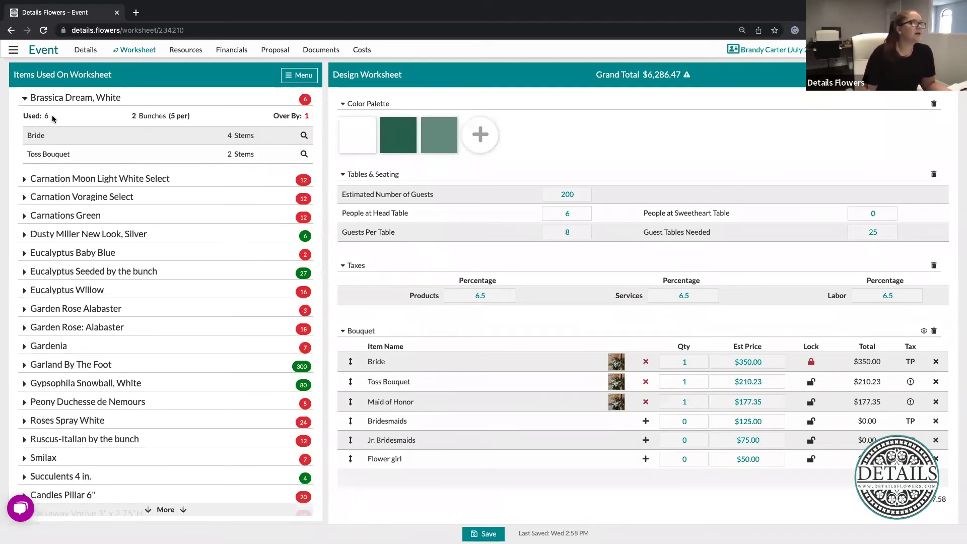
drag(54, 118, 23, 115)
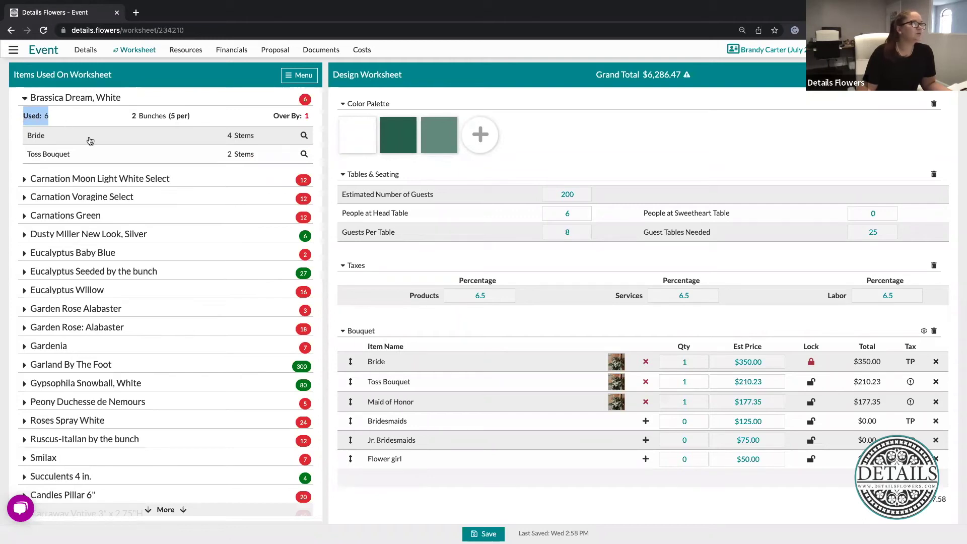
drag(132, 117, 207, 117)
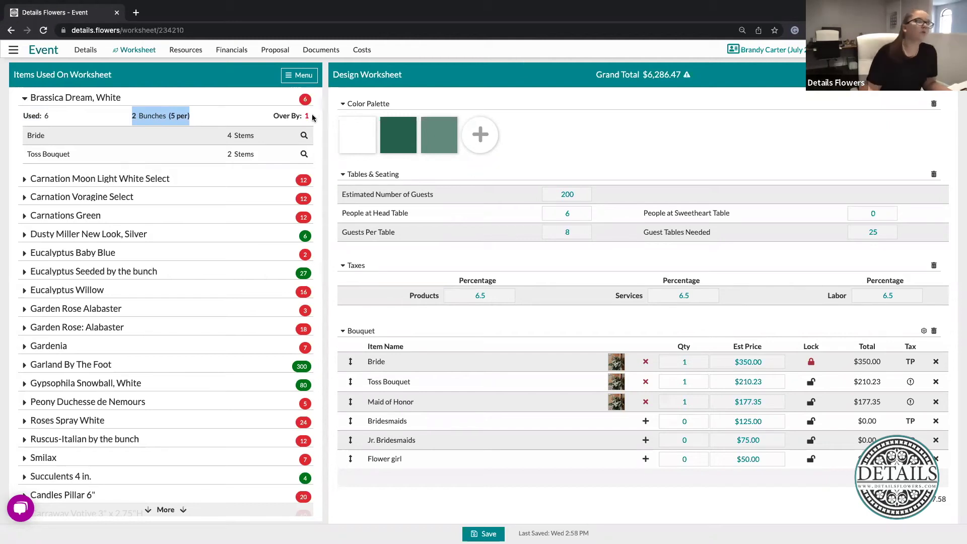
drag(314, 119, 270, 118)
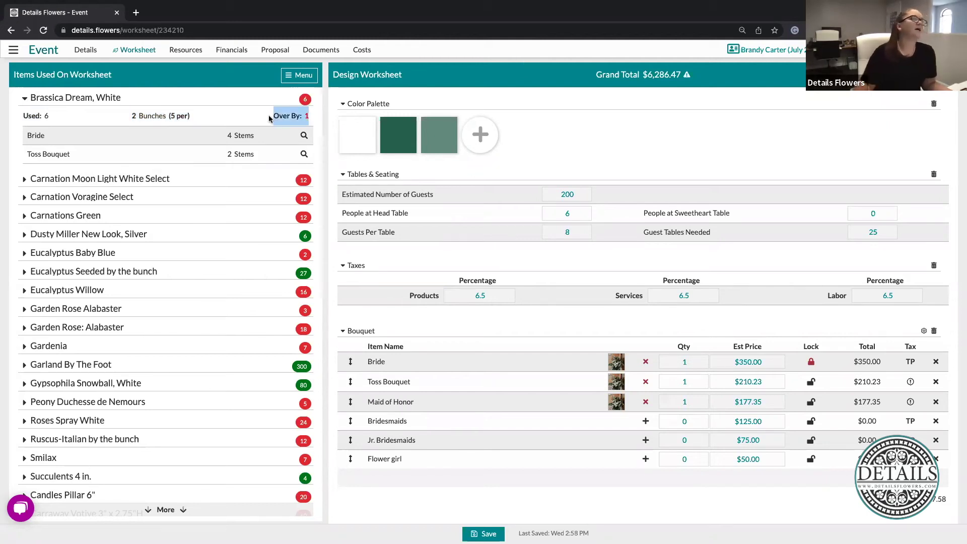
click(149, 124)
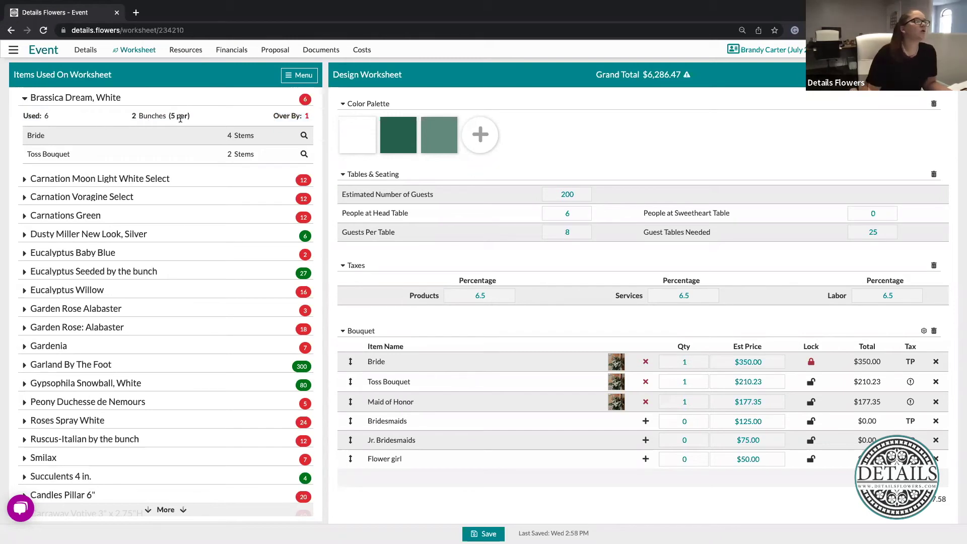
drag(200, 117, 131, 117)
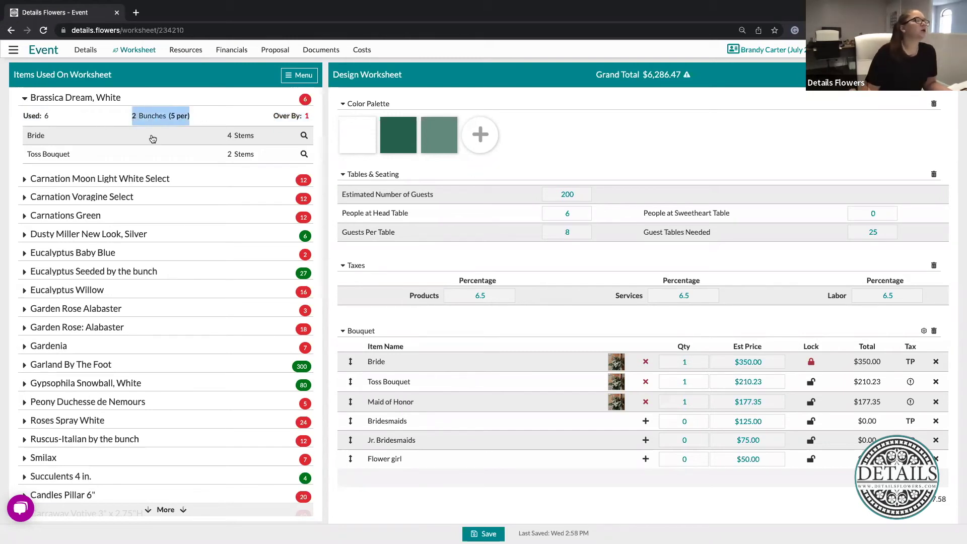
click(215, 107)
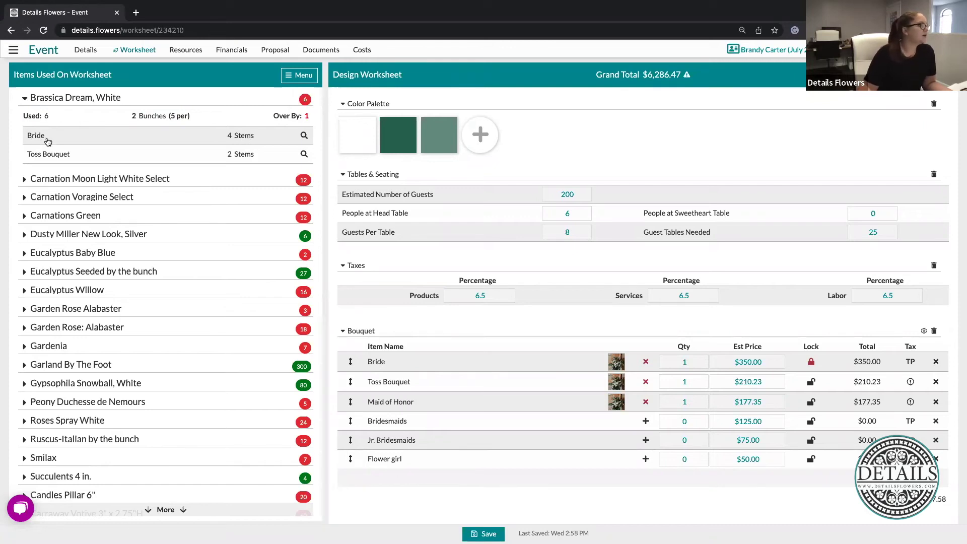
click(304, 136)
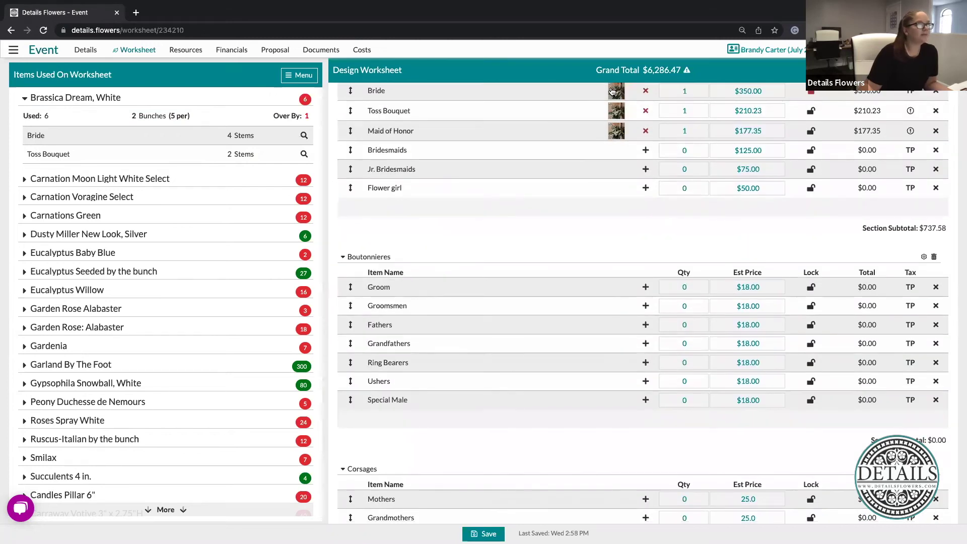
In the Bride bouquet recipe, change Brassica Dream, White from 4 to 3 stems
click(612, 91)
click(546, 149)
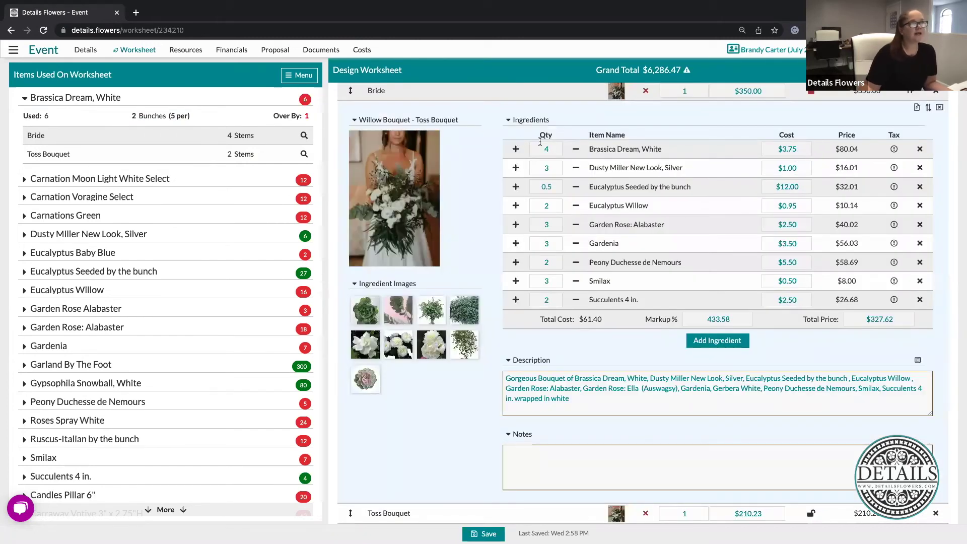
text(3)
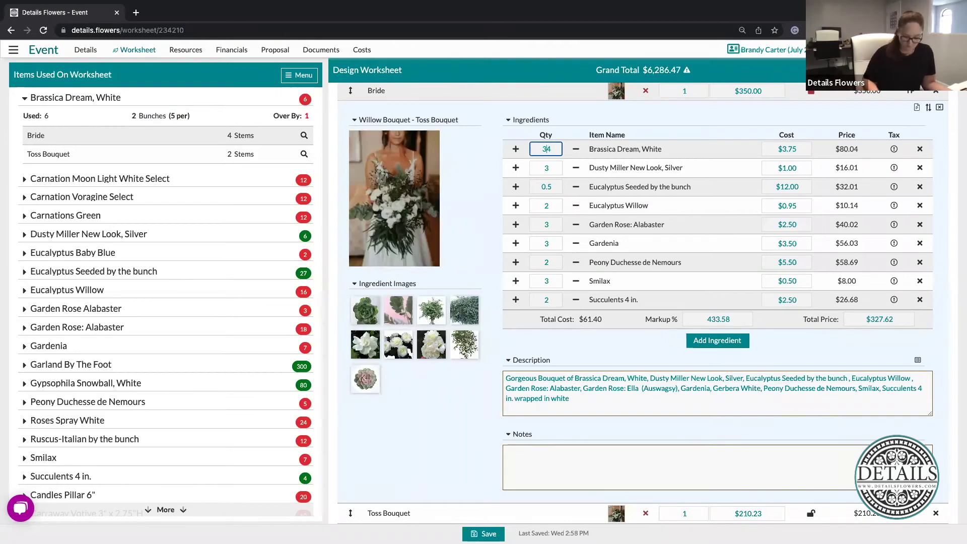
key(BackSpace)
click(643, 140)
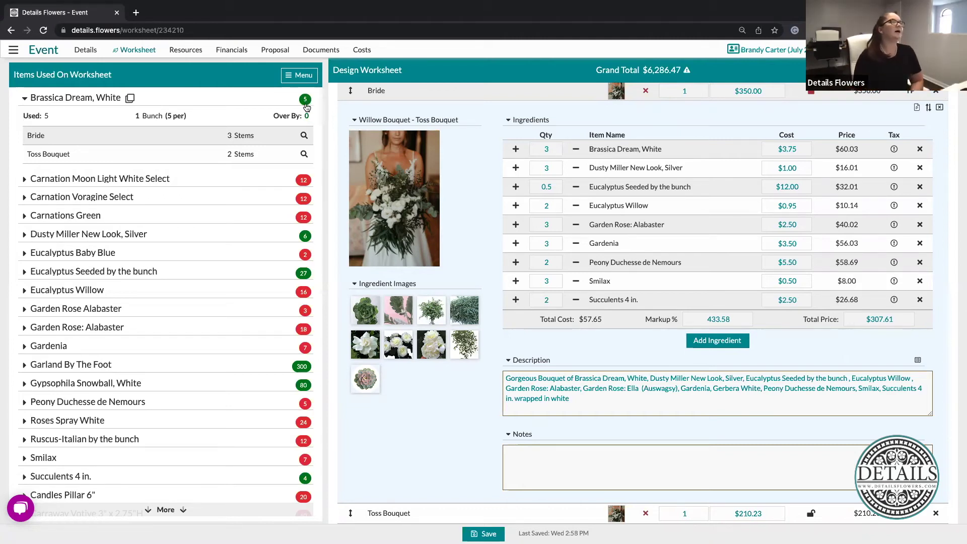
click(25, 99)
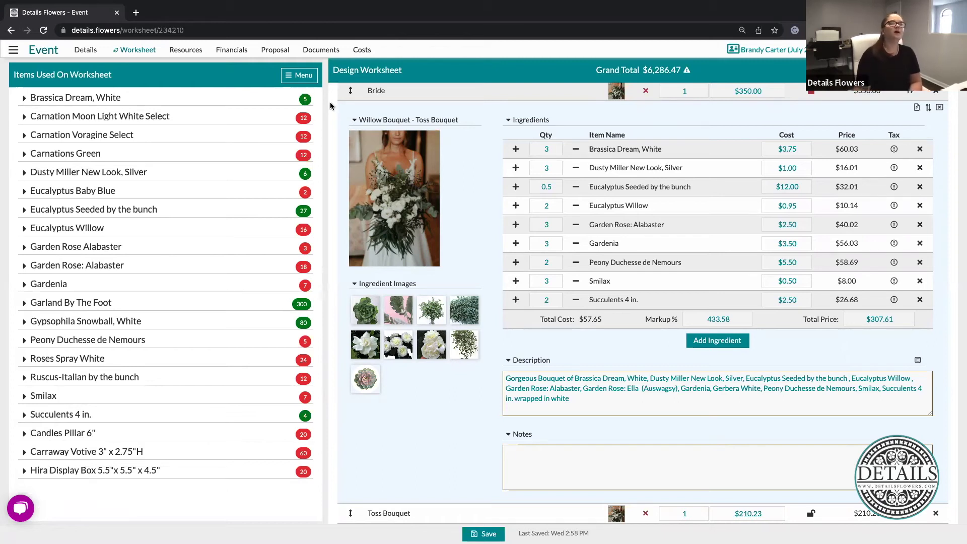
Open the event's Payments, leaving the worksheet, and delete the Second Payment
click(232, 50)
click(248, 64)
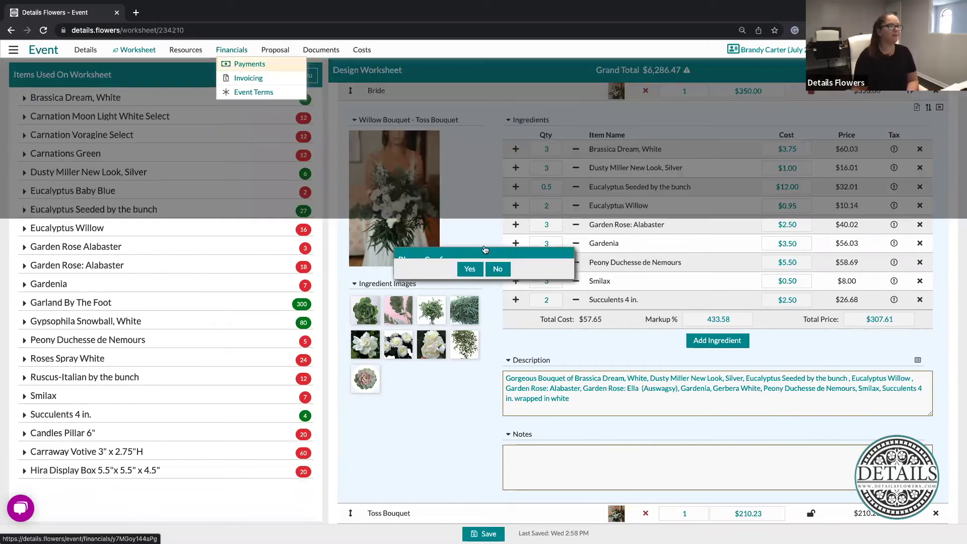
click(469, 328)
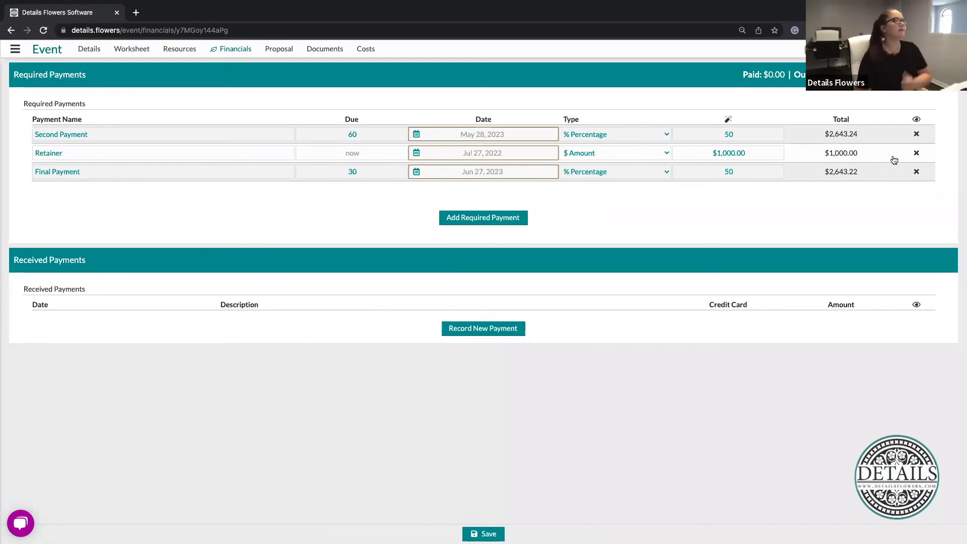
click(917, 134)
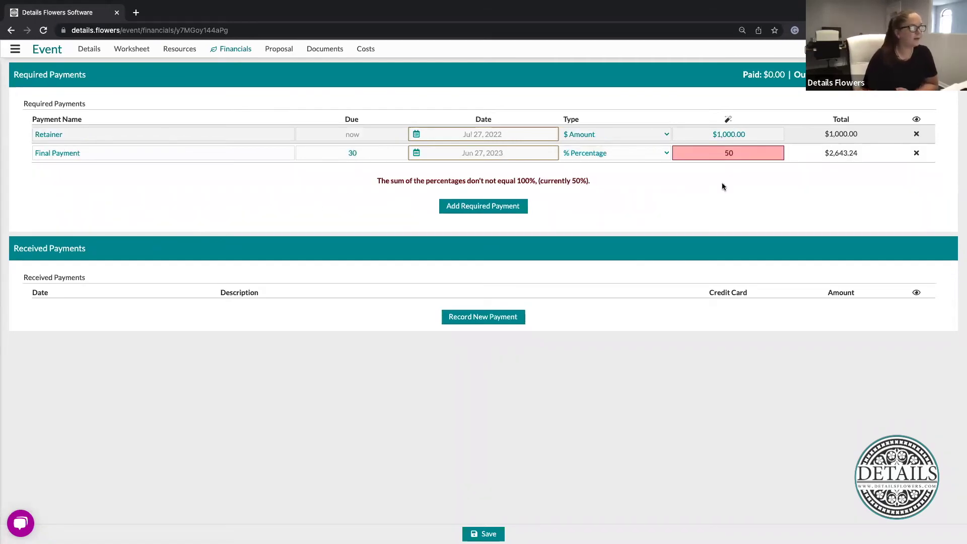
Set the Final Payment to 100 percent of the balance, $5,286.47
click(759, 154)
key(BackSpace)
key(BackSpace)
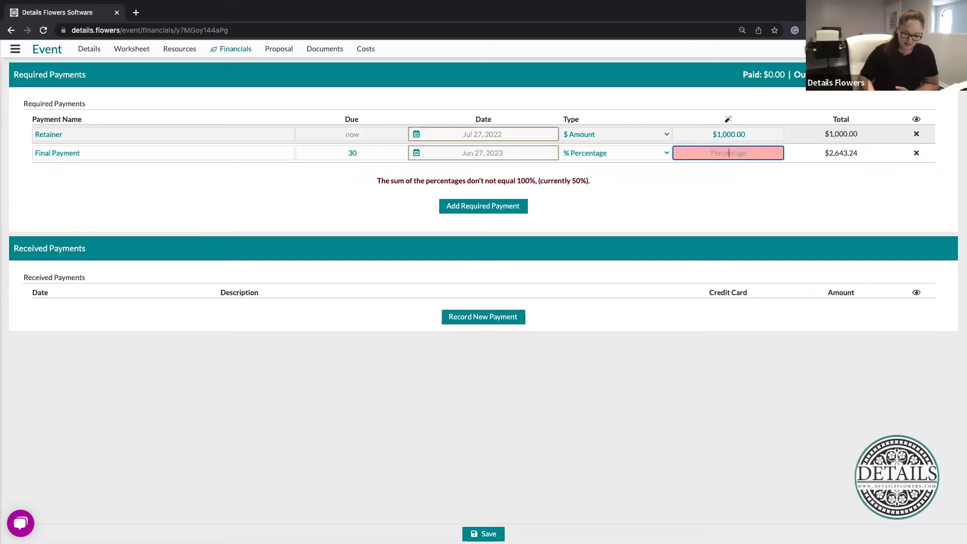
text(100)
click(792, 188)
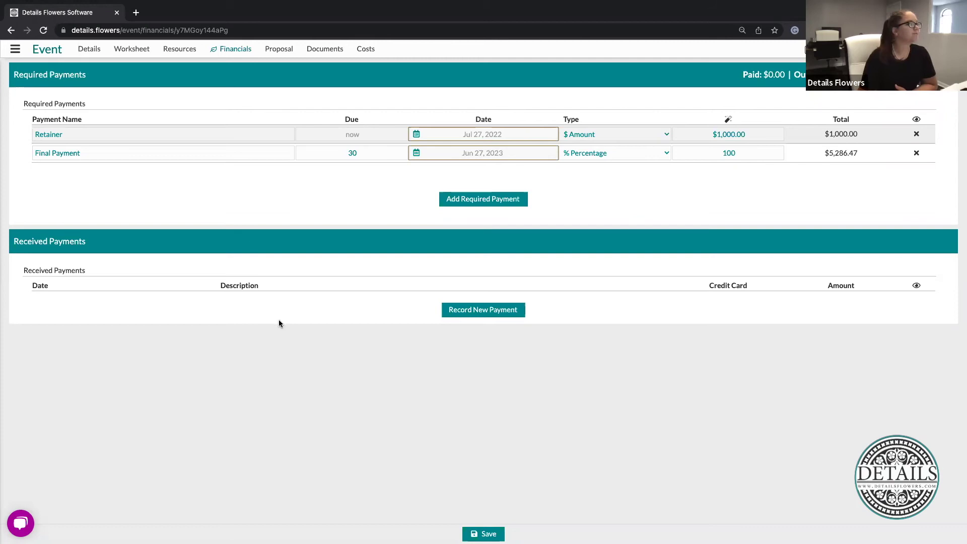
Add a received payment dated Jul 27, 2022 with description 'Retainer By Check'
click(492, 316)
click(113, 303)
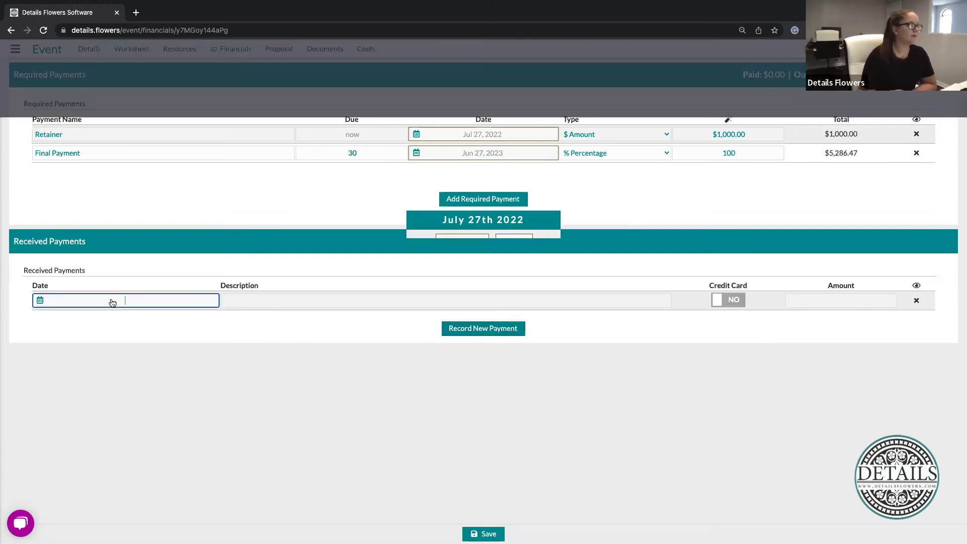
click(538, 379)
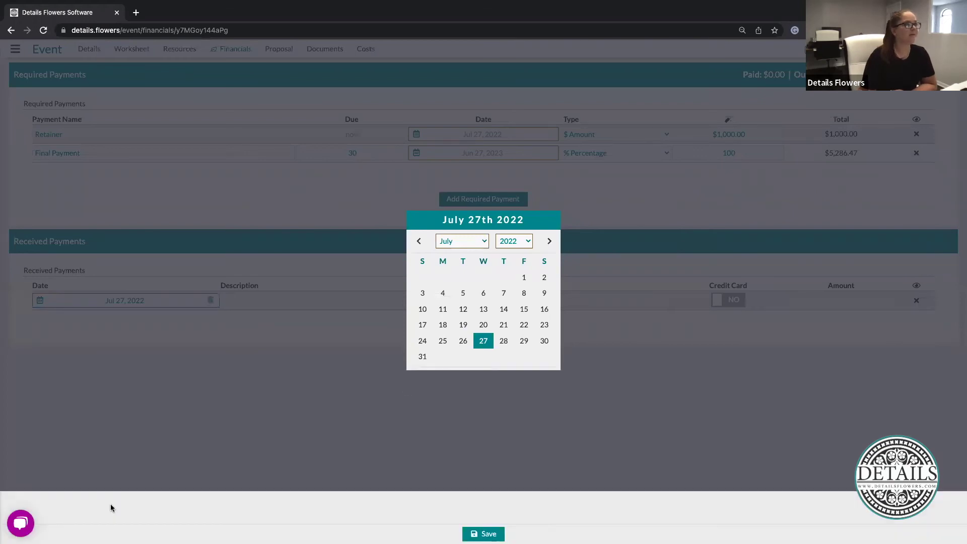
click(305, 299)
text(Retainer By Check)
click(819, 327)
Enter the payment amount of 1000 and save the payment
click(851, 302)
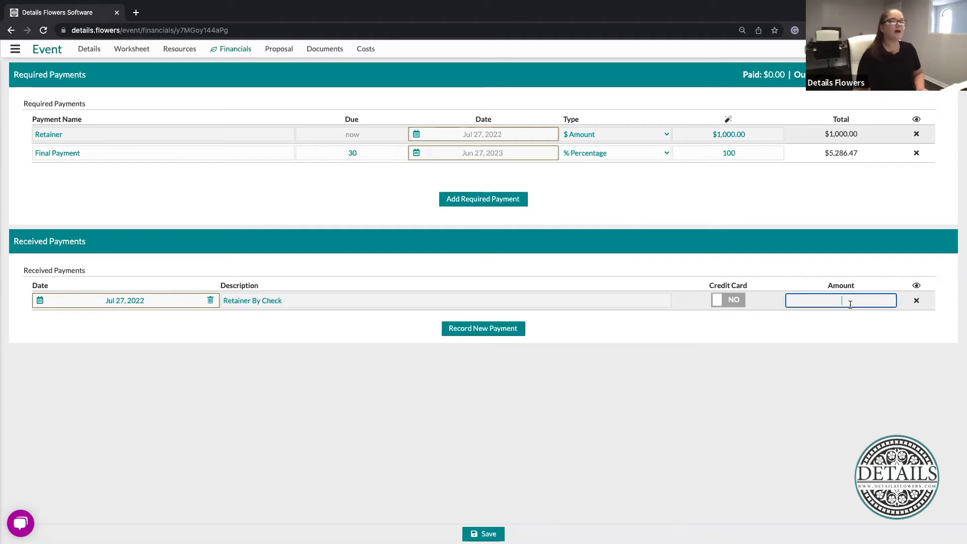
text(1000)
click(832, 273)
click(476, 533)
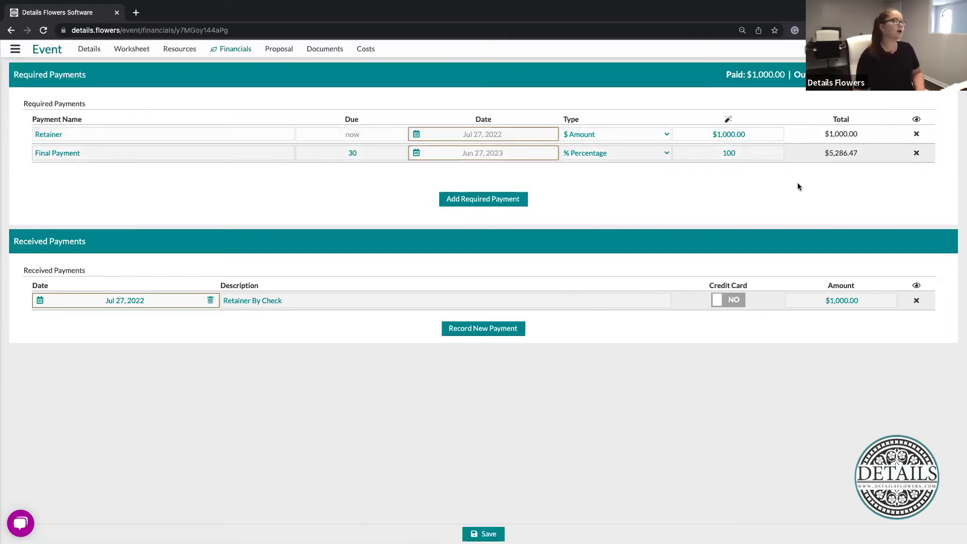
click(229, 49)
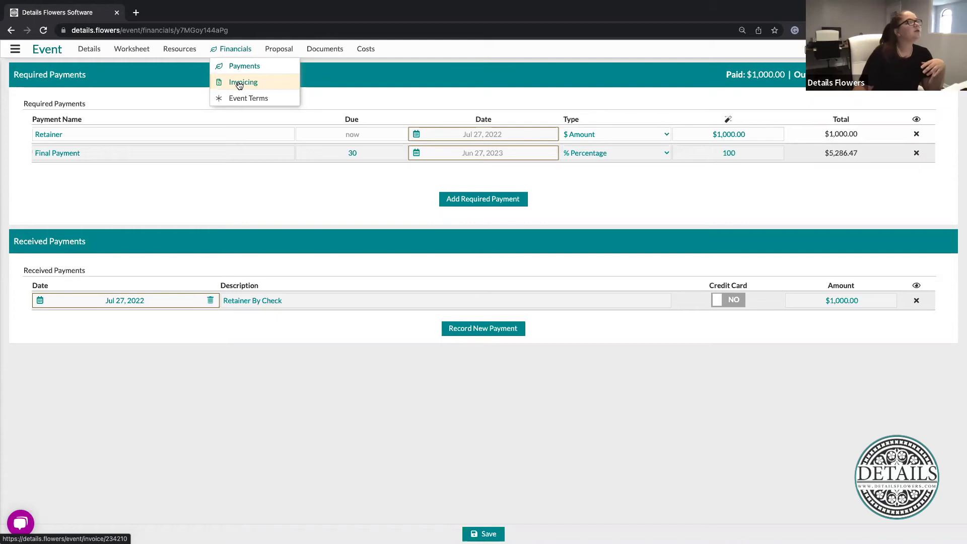
In Invoicing, enable Auto Send with the timing kept at 3 Days Before Due
click(239, 83)
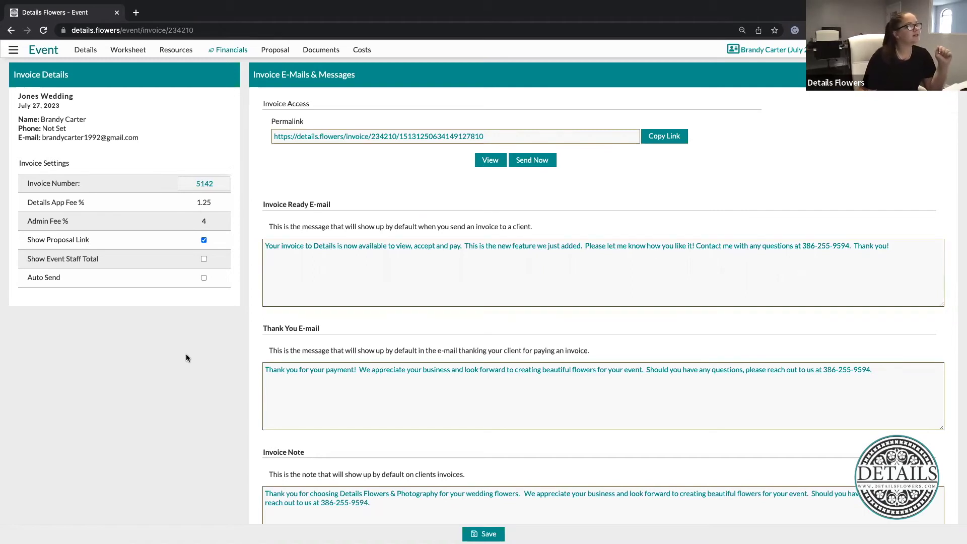
click(204, 278)
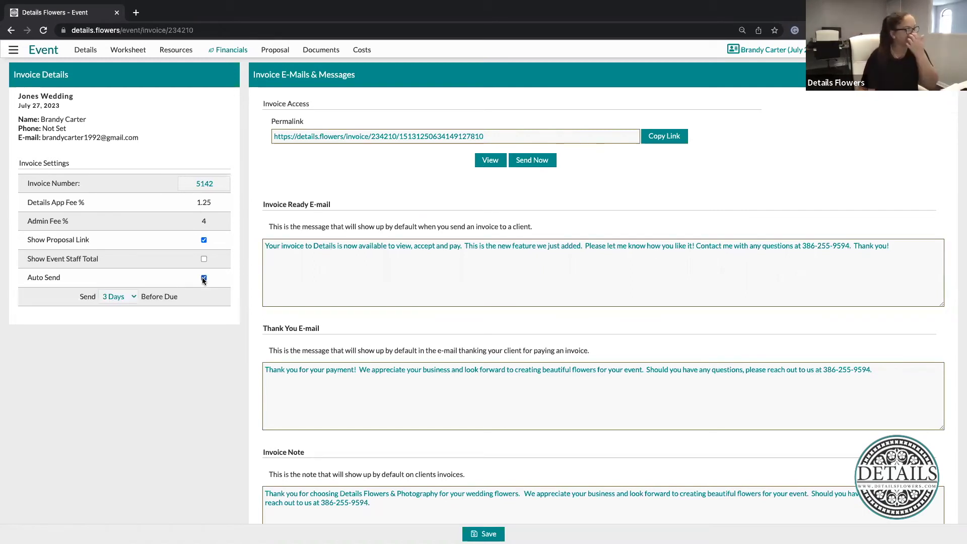
click(130, 296)
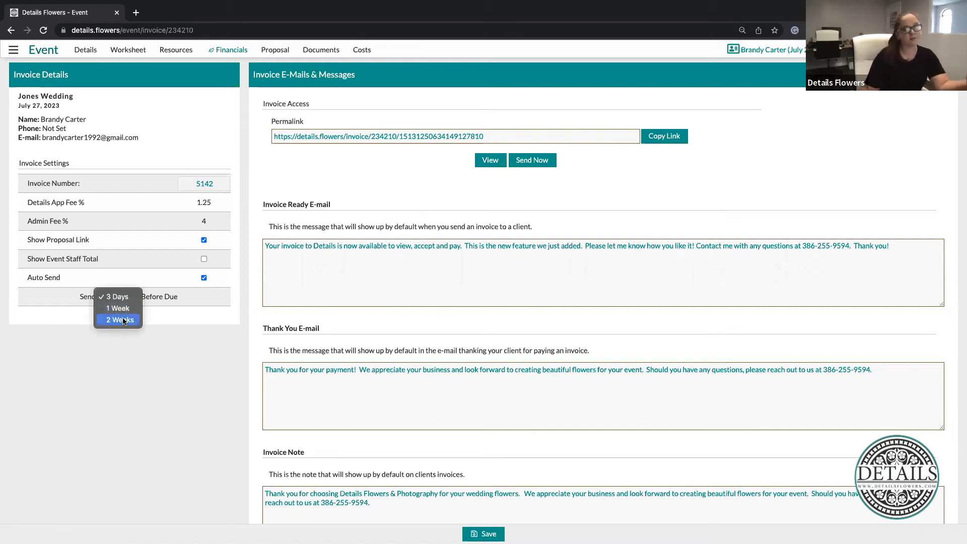
click(184, 317)
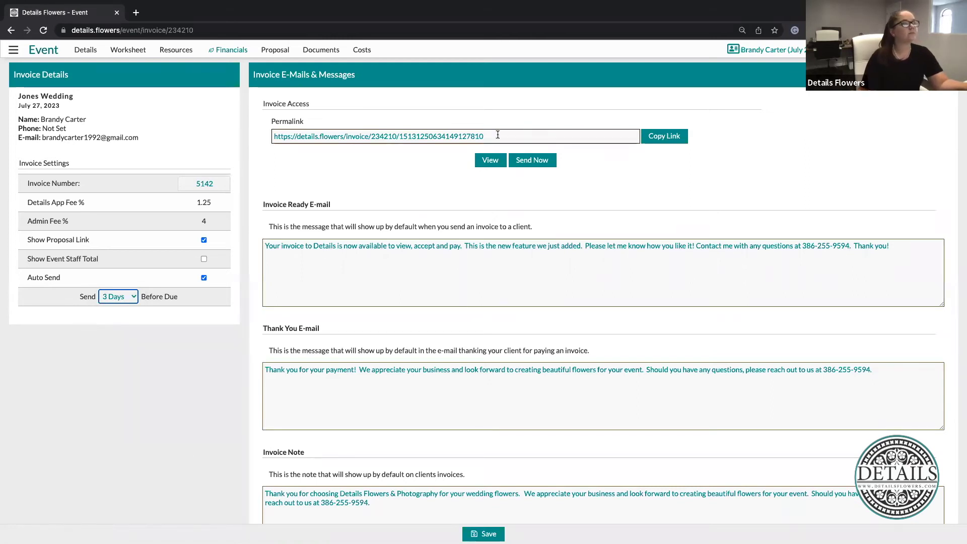
Preview the client invoice with $5,286.47 outstanding, view its payment page, then close the preview
click(490, 160)
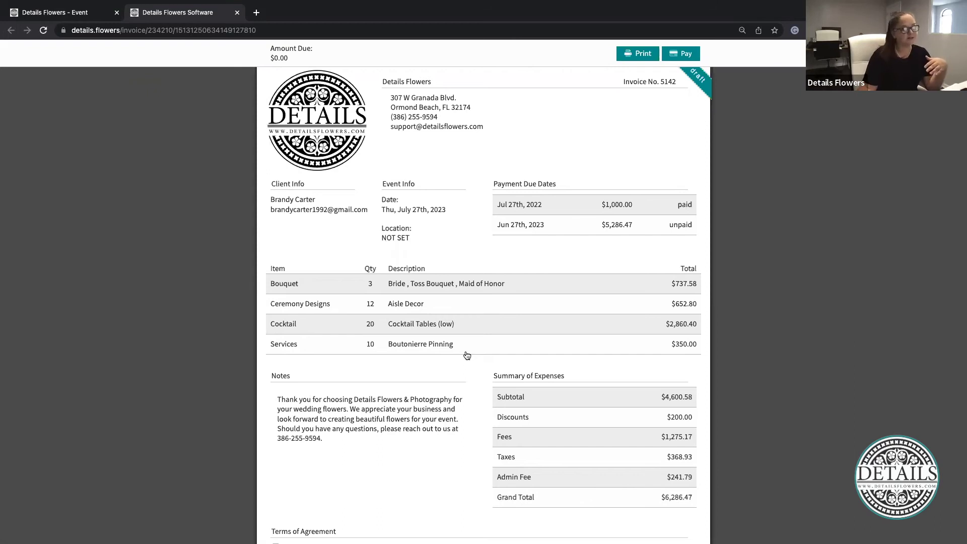
scroll(467, 356, down, 8)
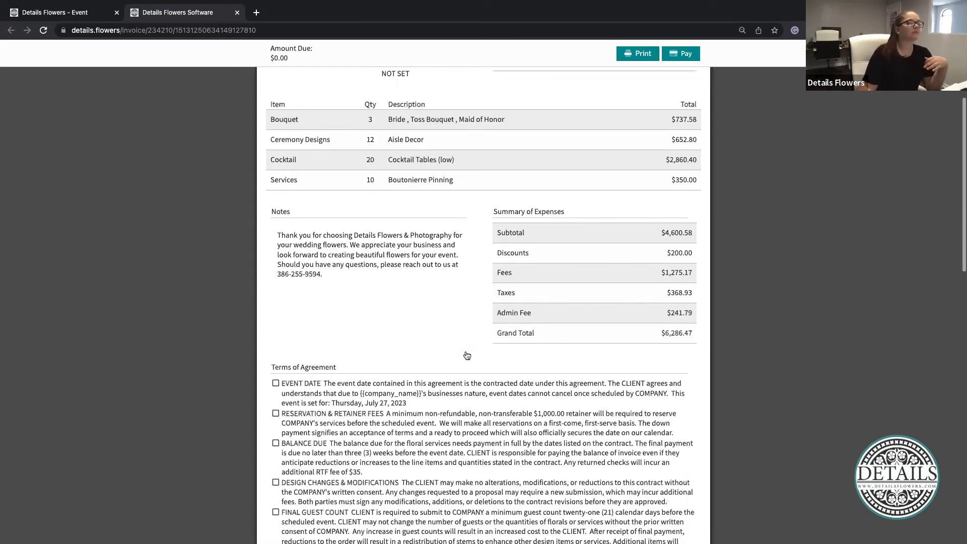
scroll(466, 353, down, 1)
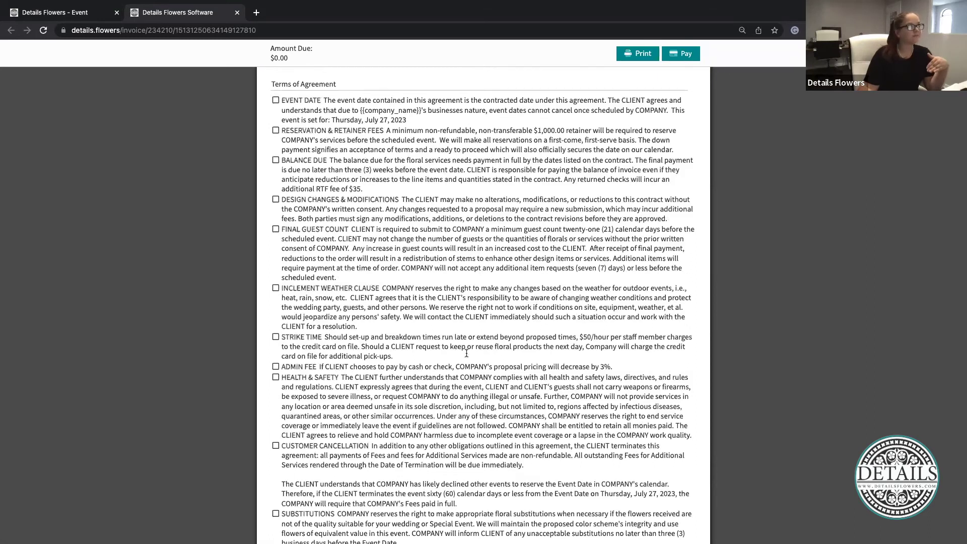
scroll(467, 357, up, 9)
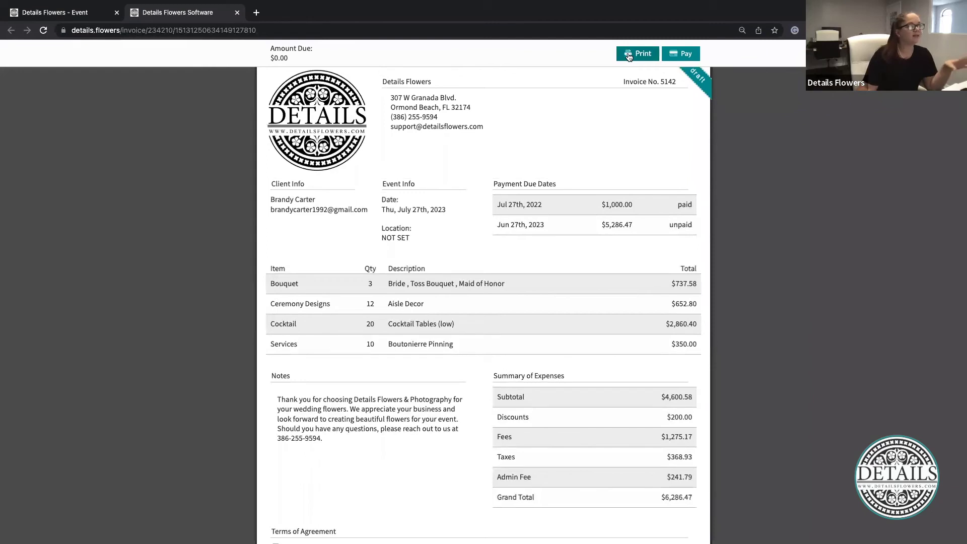
click(687, 56)
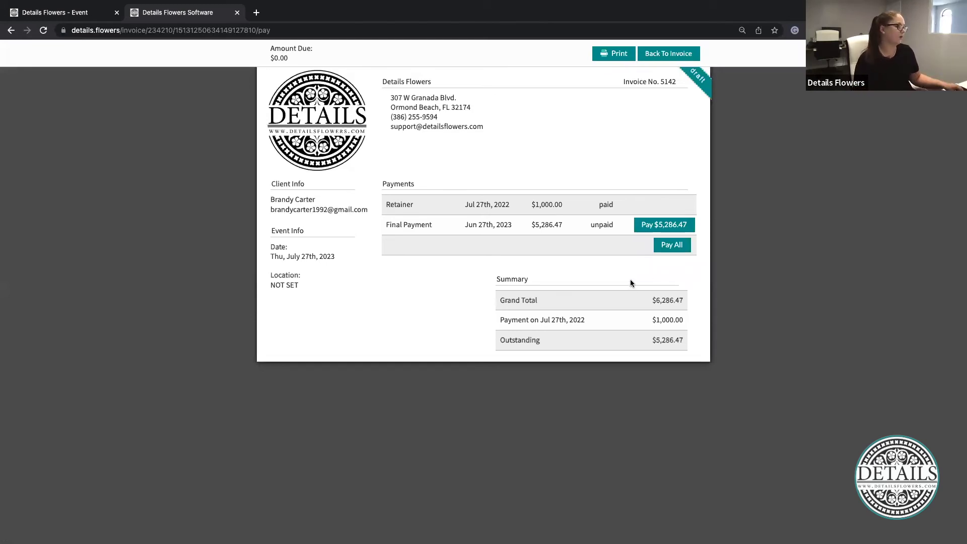
click(237, 13)
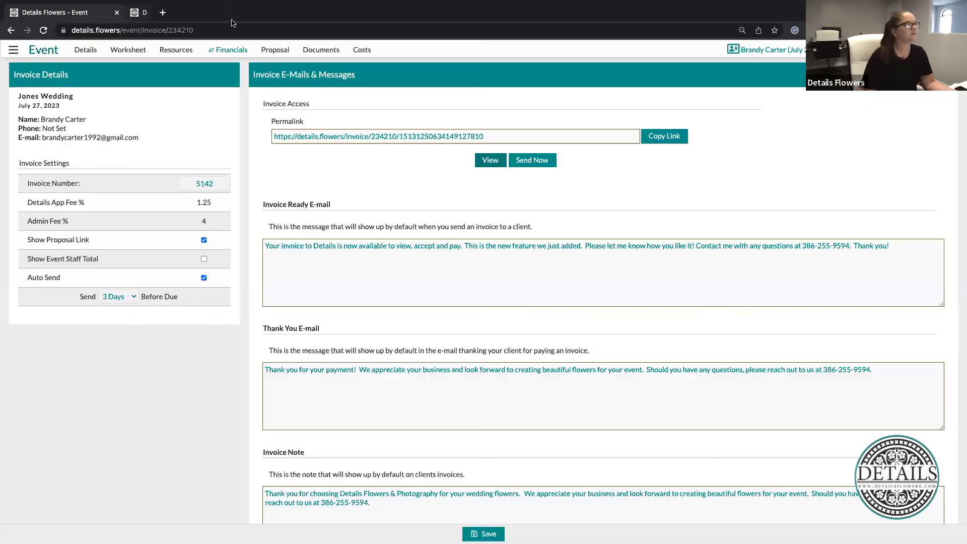
Open Event Terms and move Reservation & Retainer Fees above Event Date as term 1
click(234, 52)
click(250, 94)
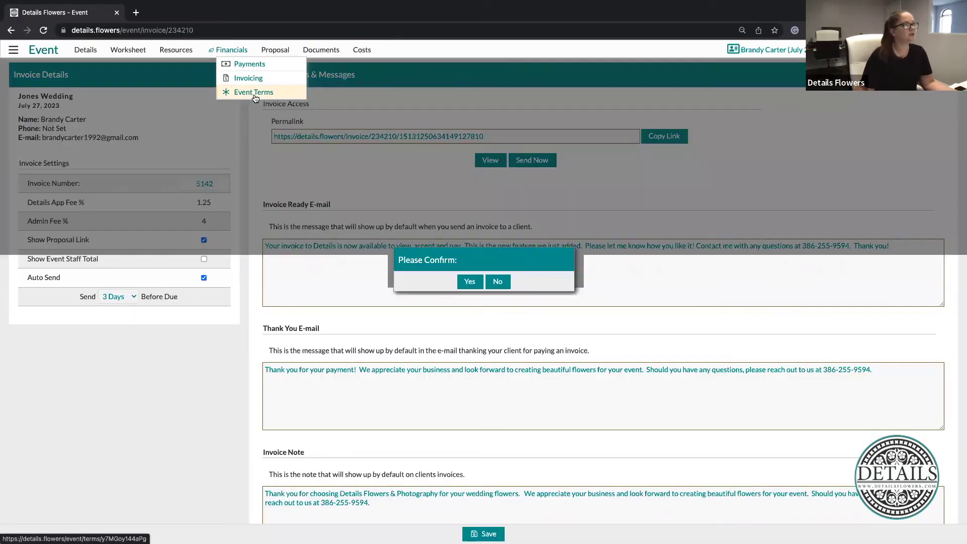
click(469, 328)
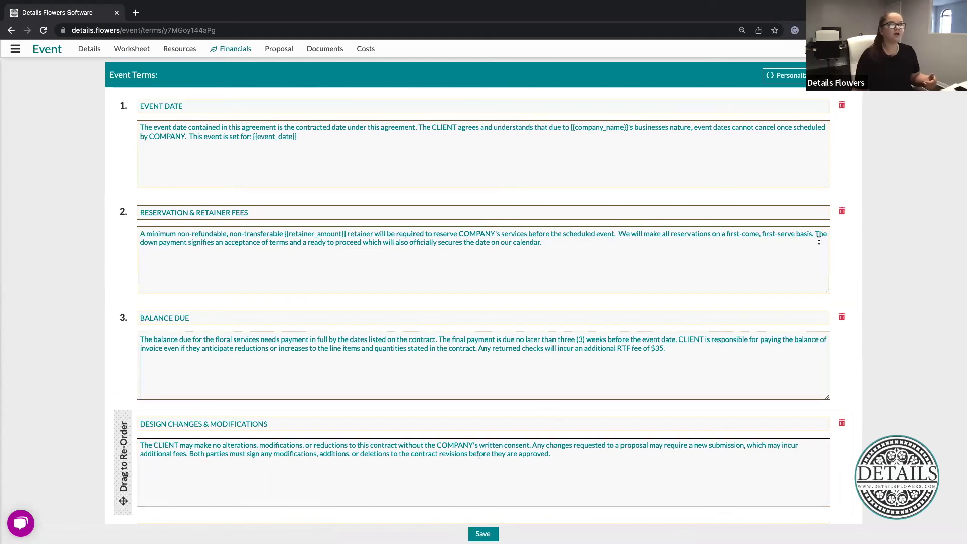
drag(122, 255, 164, 187)
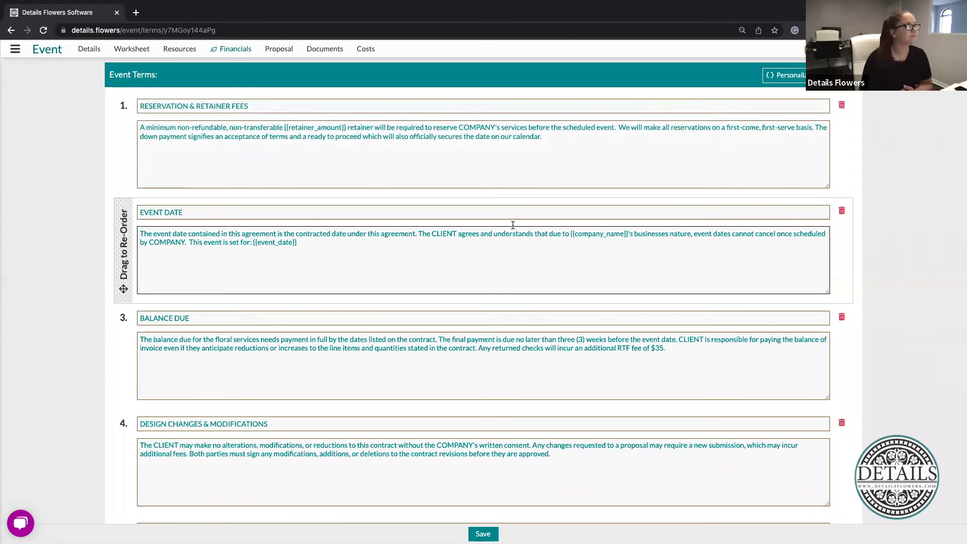
Open the proposal settings and review the available themes, keeping Blooming
click(282, 49)
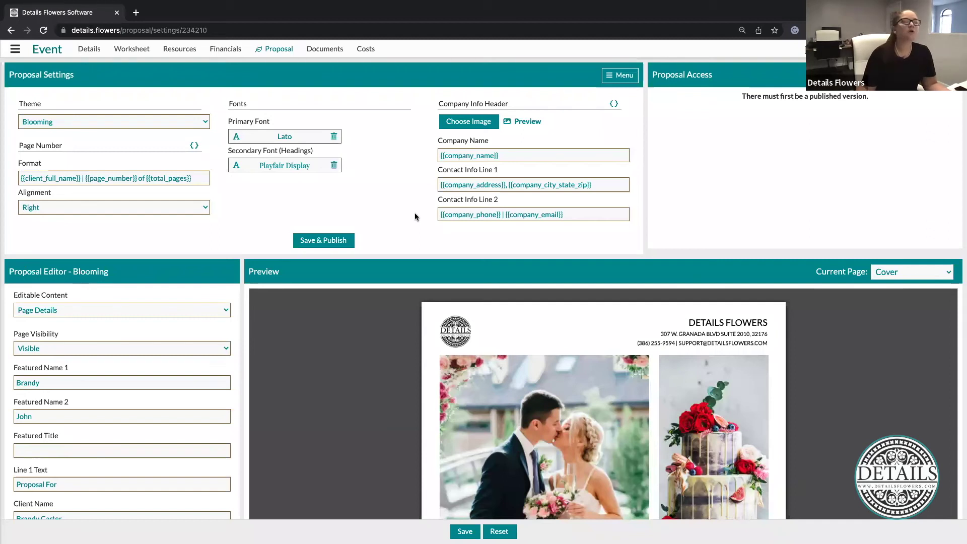
mouse_move(3, 28)
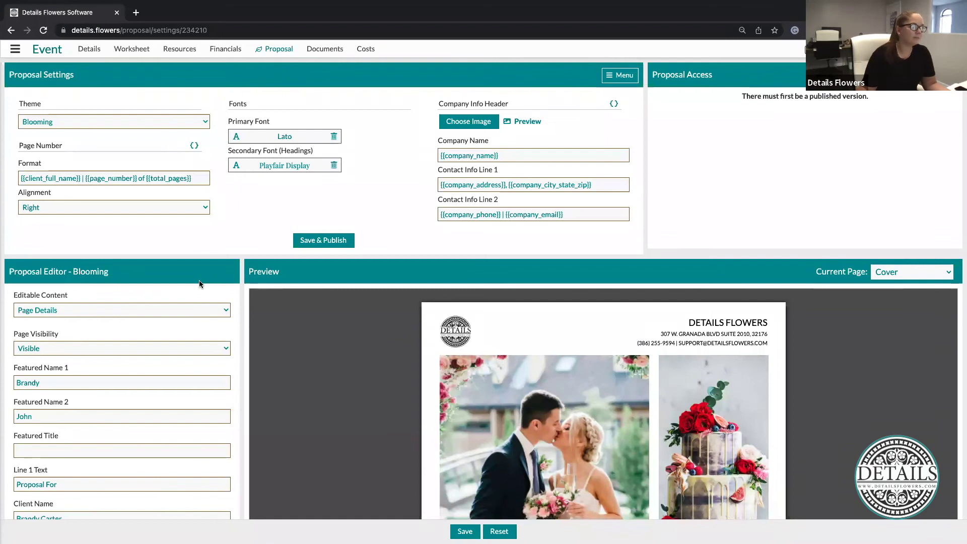
click(77, 124)
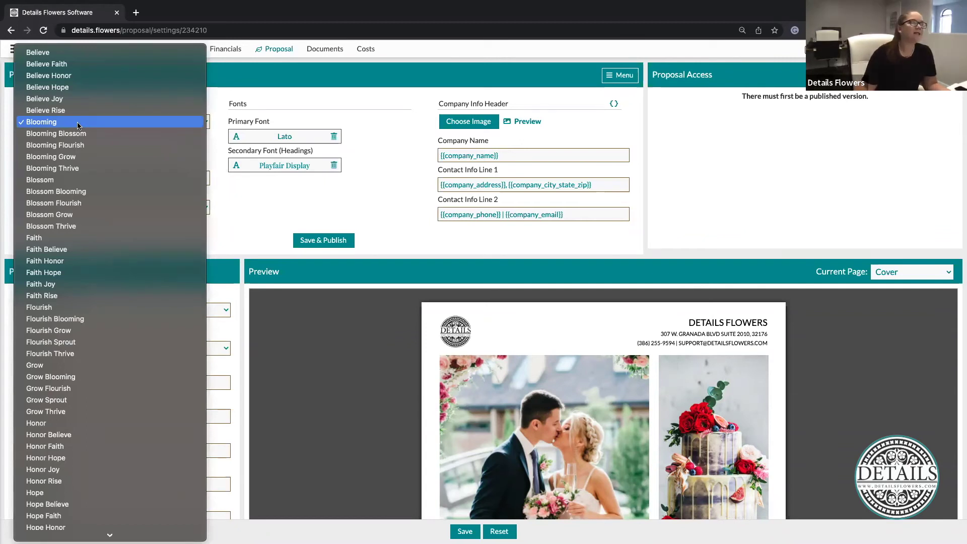
click(77, 124)
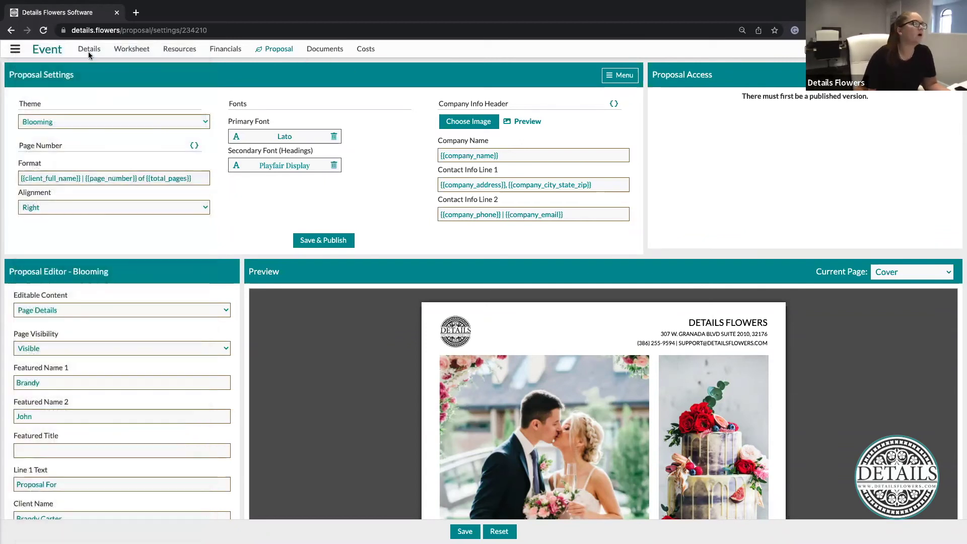
click(14, 49)
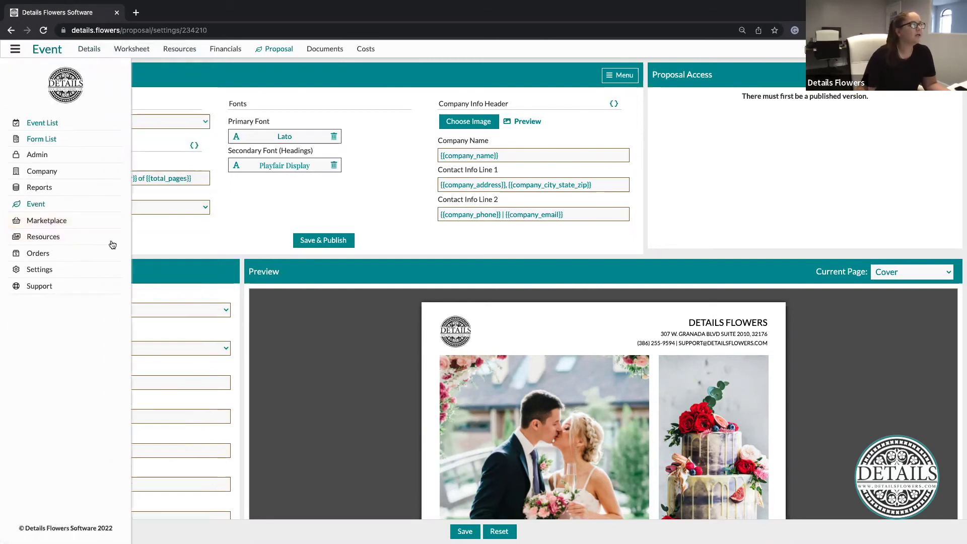
click(113, 243)
click(101, 124)
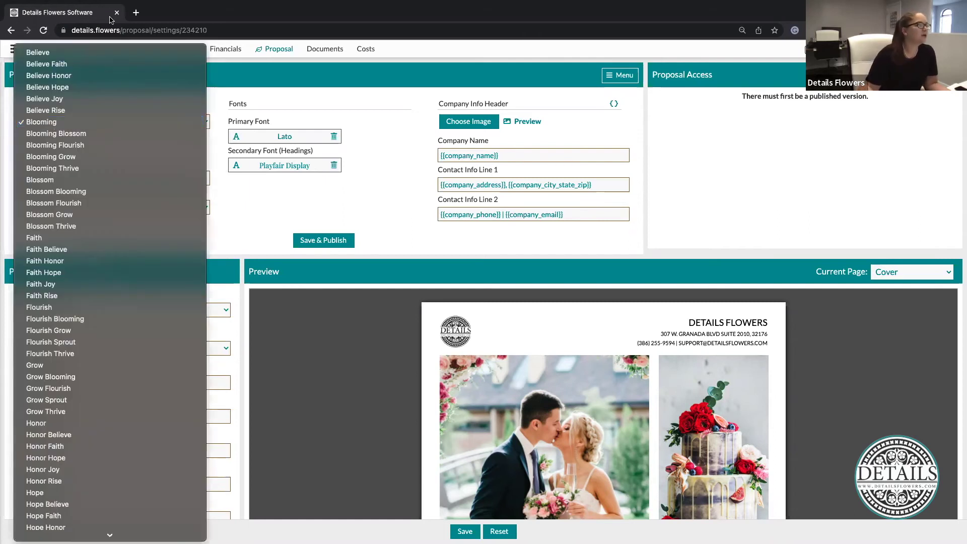
scroll(186, 420, down, 2)
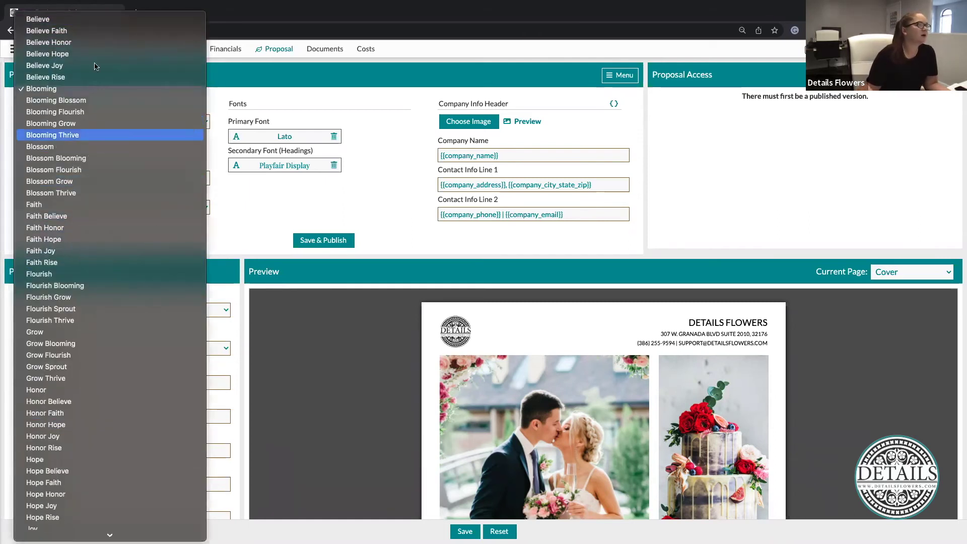
click(58, 90)
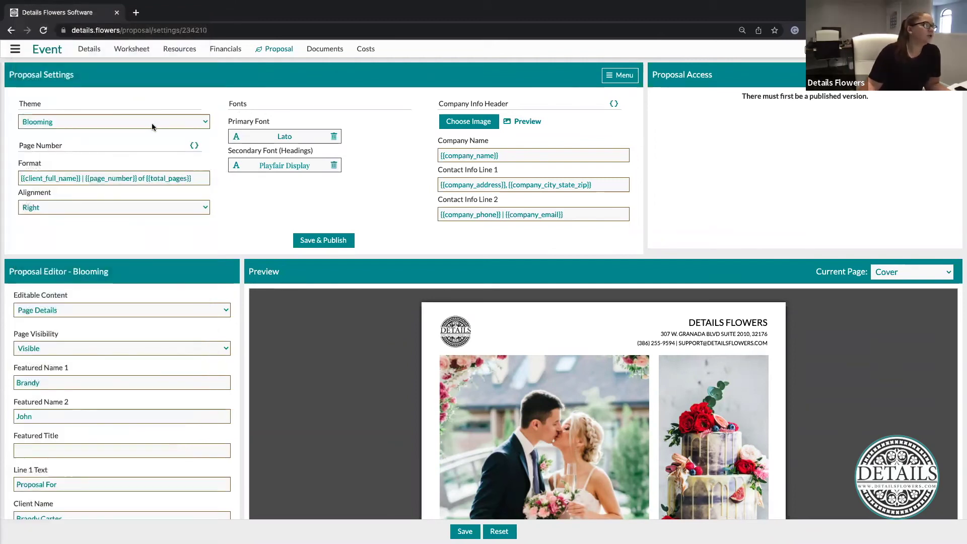
Review the page-number format and alignment, keeping page numbers aligned Right
click(193, 177)
click(202, 177)
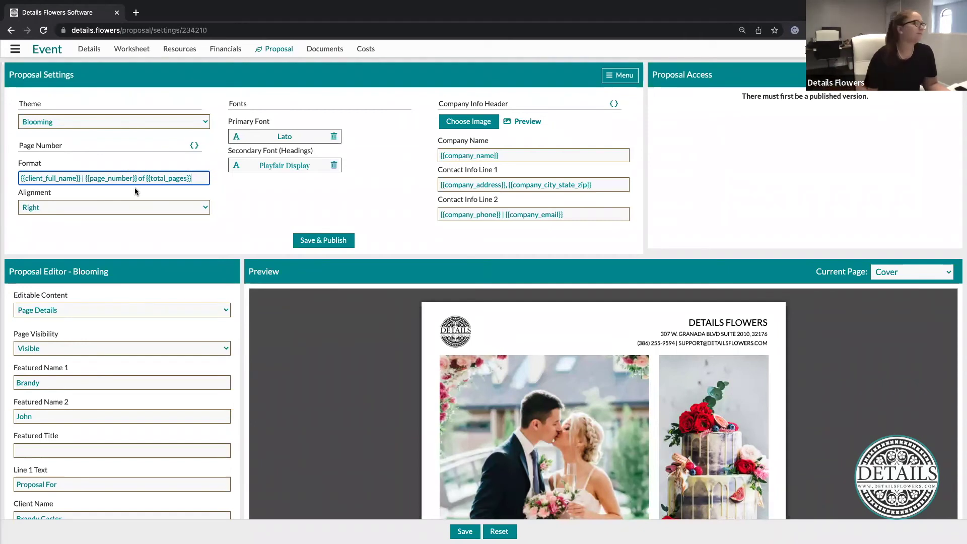
click(128, 207)
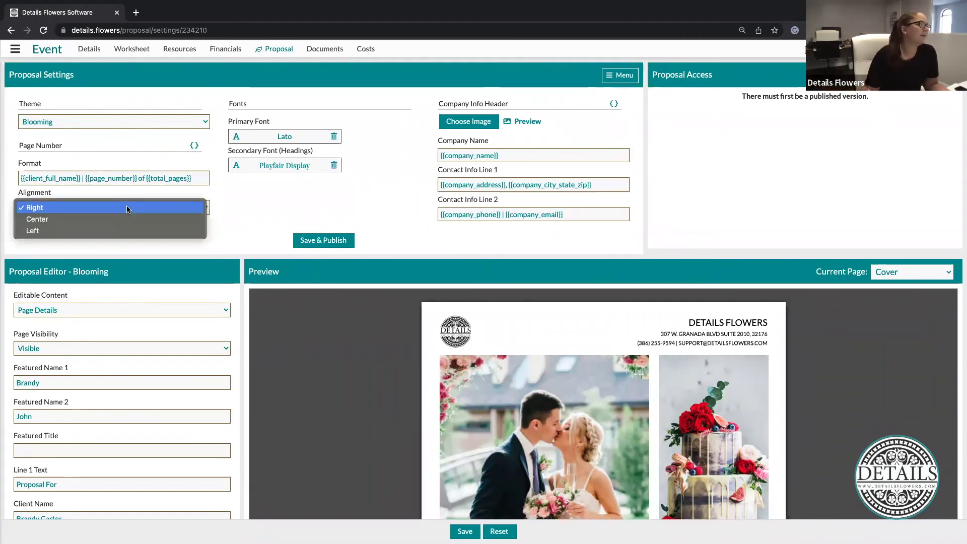
click(267, 205)
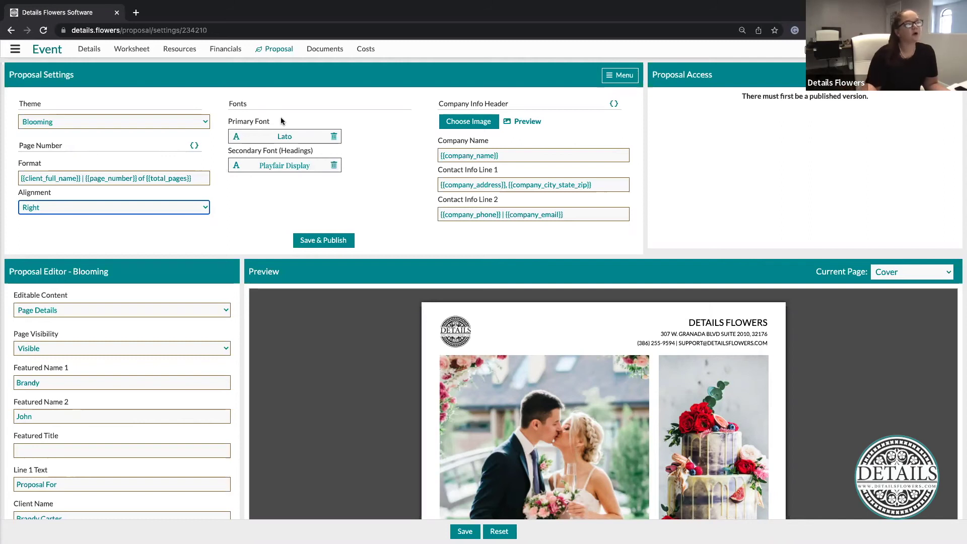
click(289, 142)
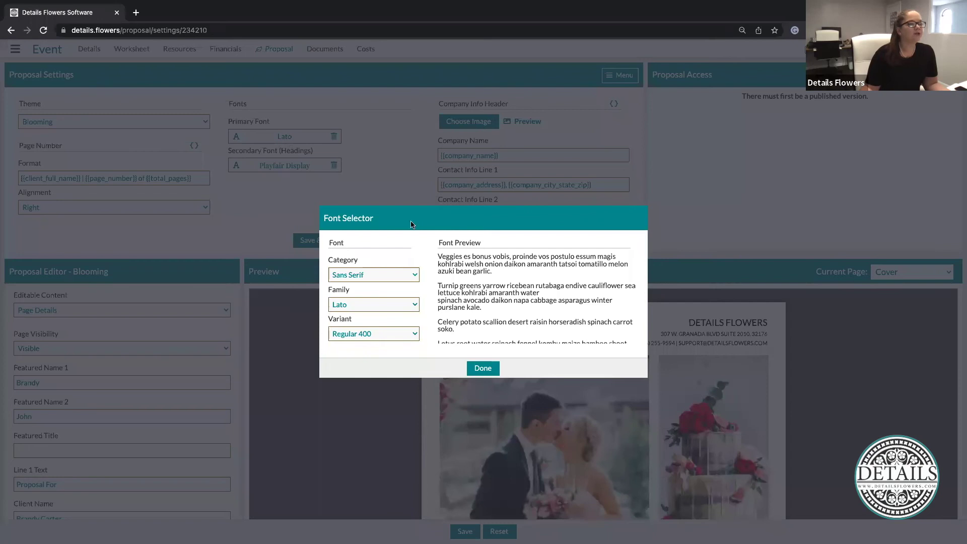
Set the proposal's primary font to Khula and the heading font to Noto Serif JP
click(379, 303)
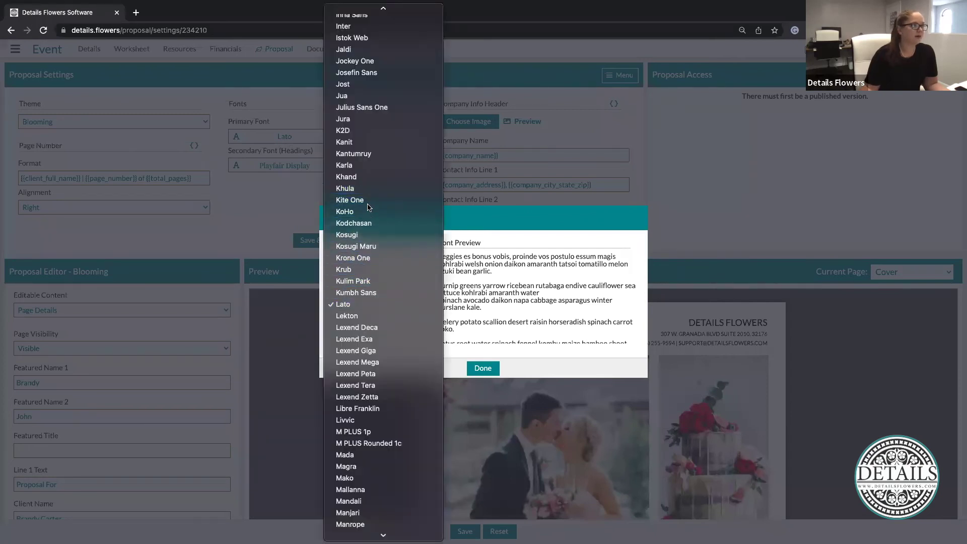
click(363, 189)
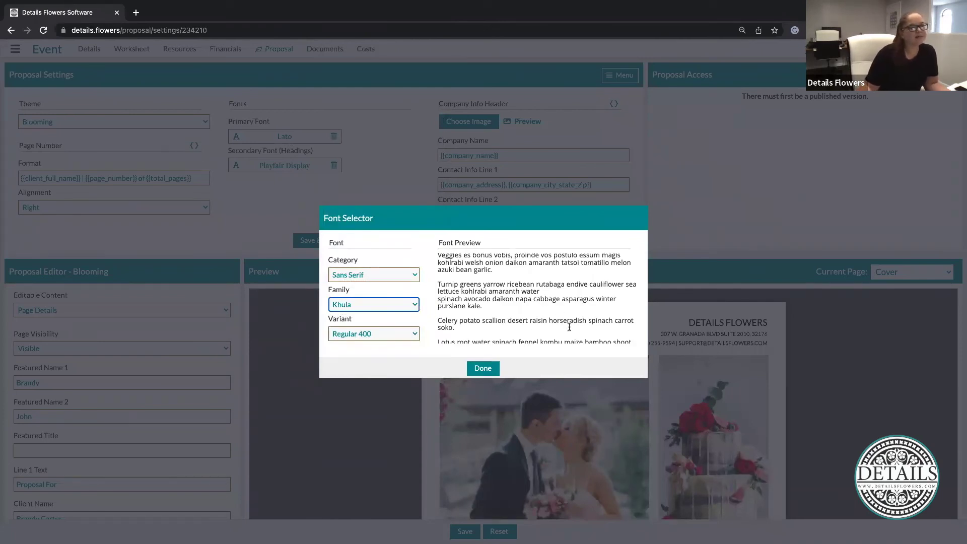
click(483, 368)
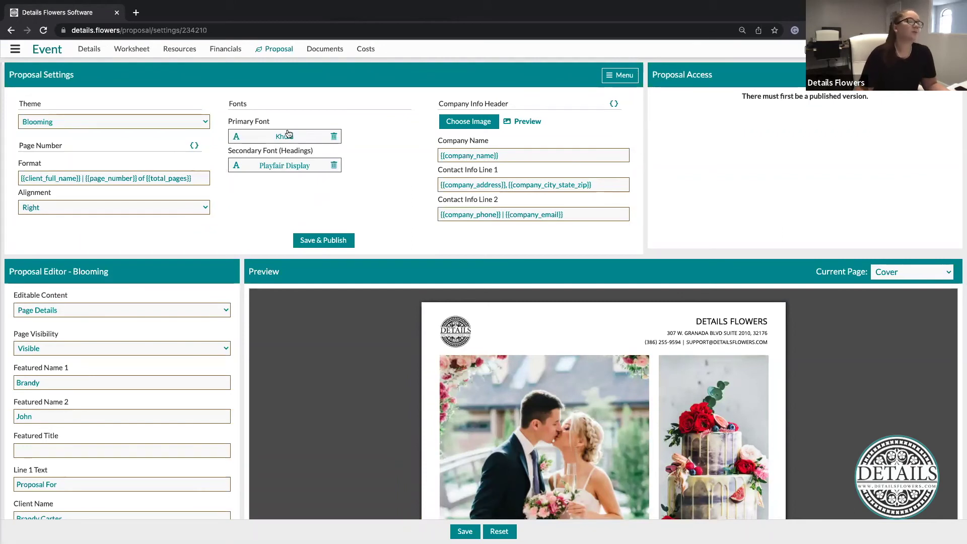
click(297, 166)
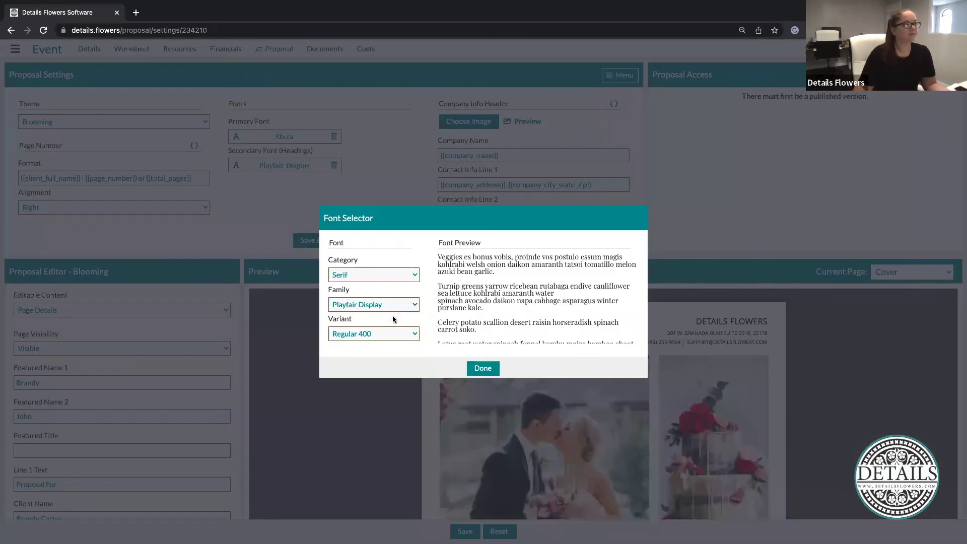
click(386, 304)
click(373, 162)
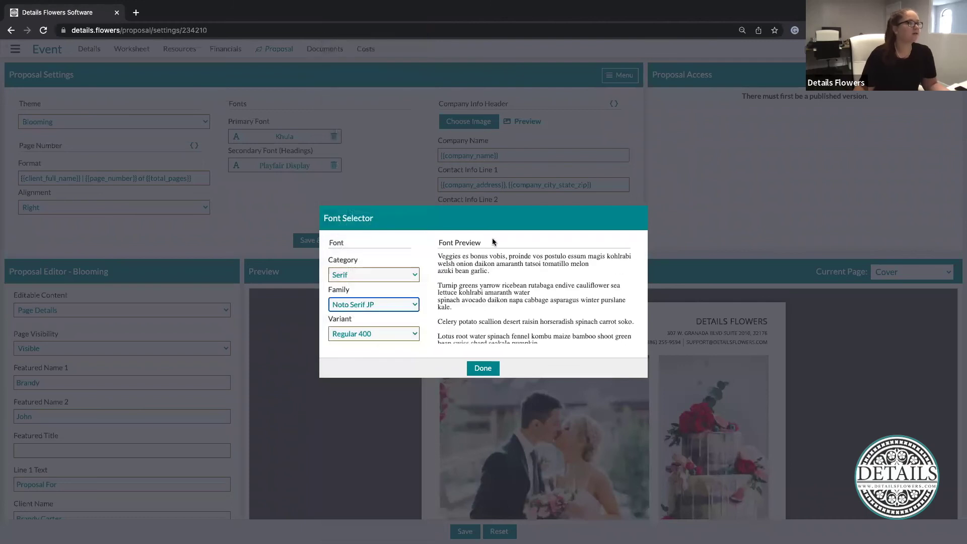
click(493, 368)
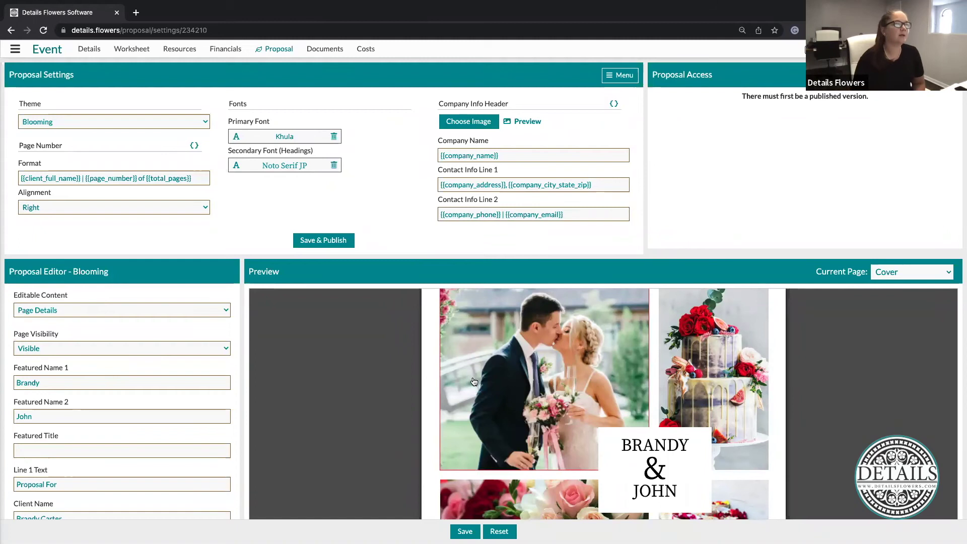
Select the company header text on the cover and expand Company settings in the sidebar
drag(698, 318, 775, 356)
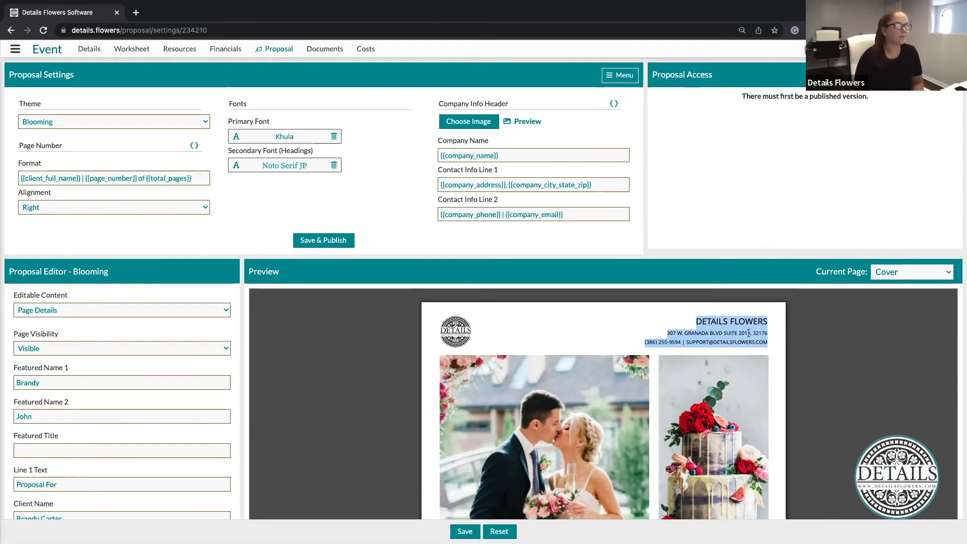
click(590, 256)
click(15, 49)
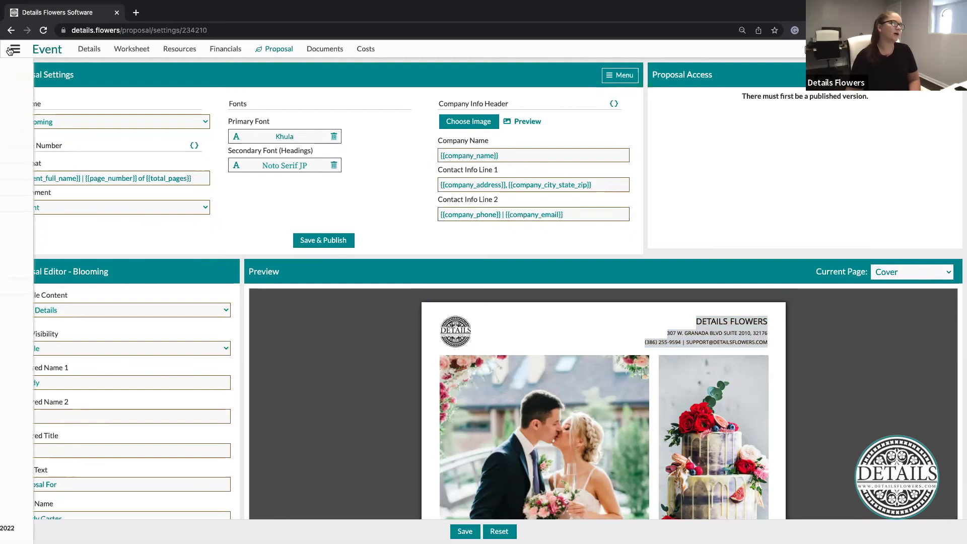
click(45, 175)
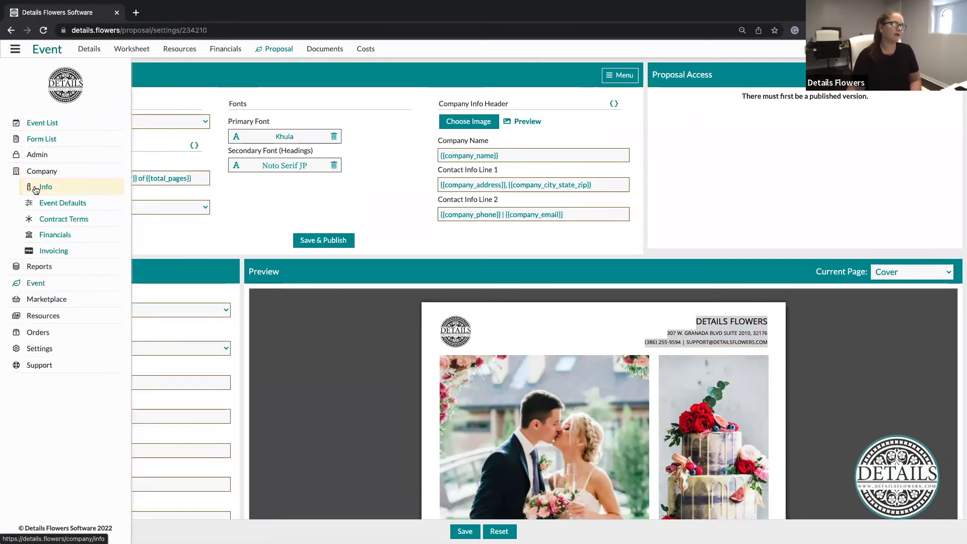
click(227, 241)
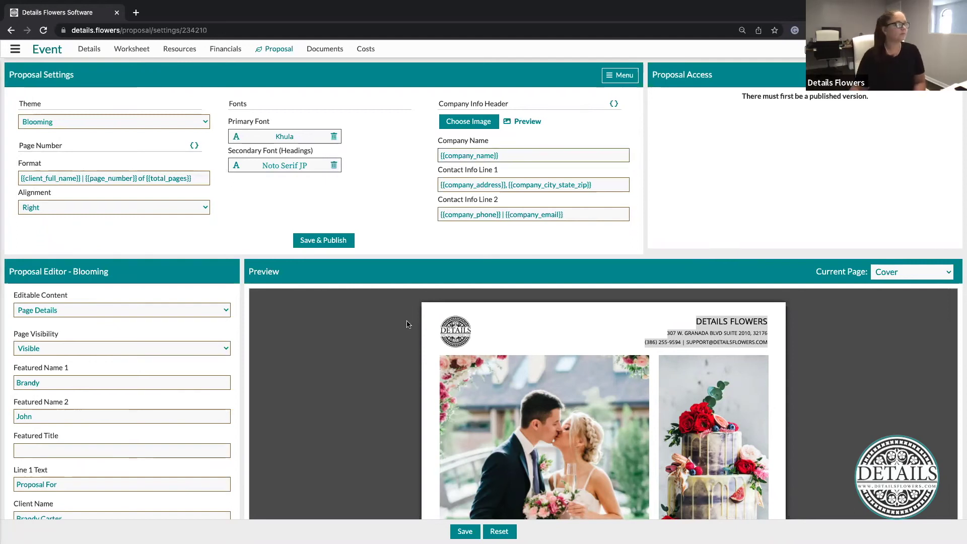
scroll(408, 324, down, 2)
Replace the cover's cake photo with the boutonnieres image from Event Inspiration
scroll(155, 330, down, 5)
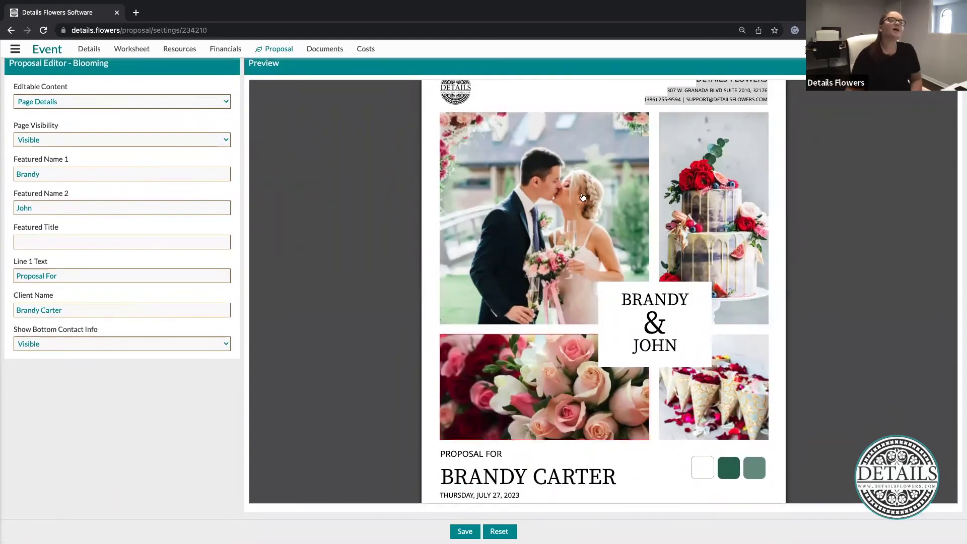
scroll(705, 174, down, 1)
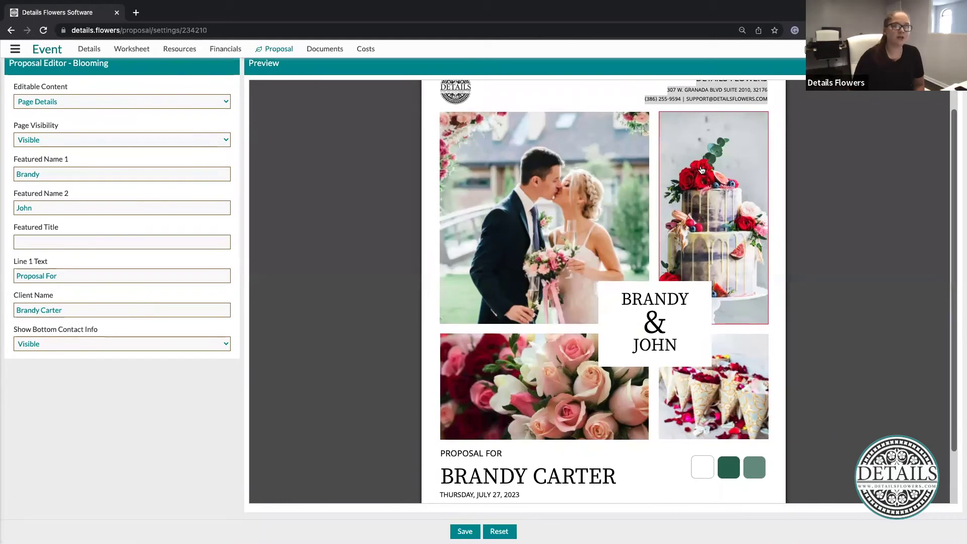
click(731, 192)
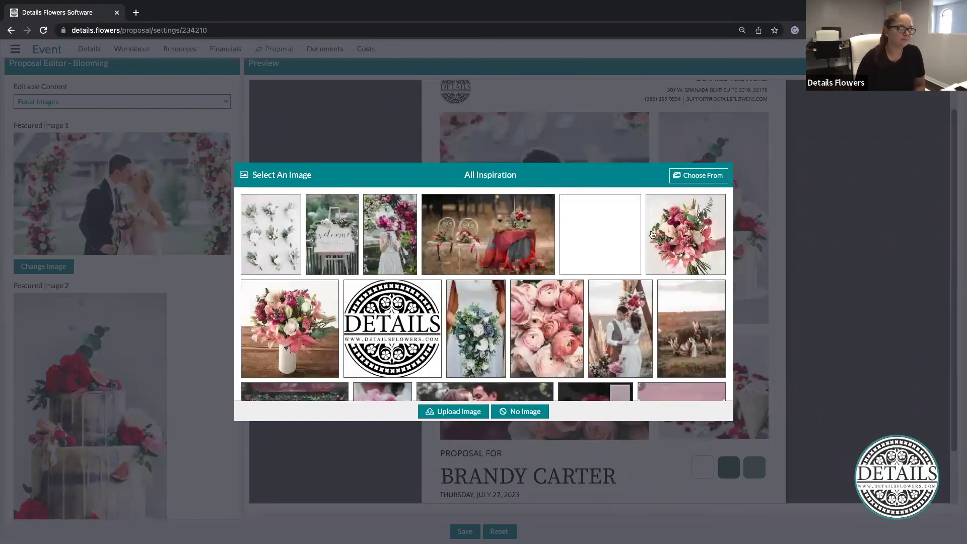
click(708, 179)
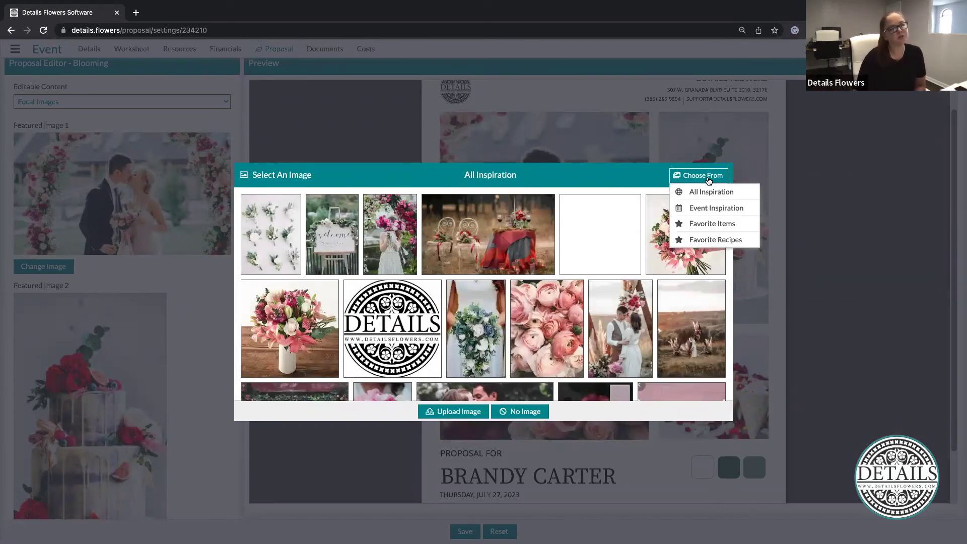
click(708, 210)
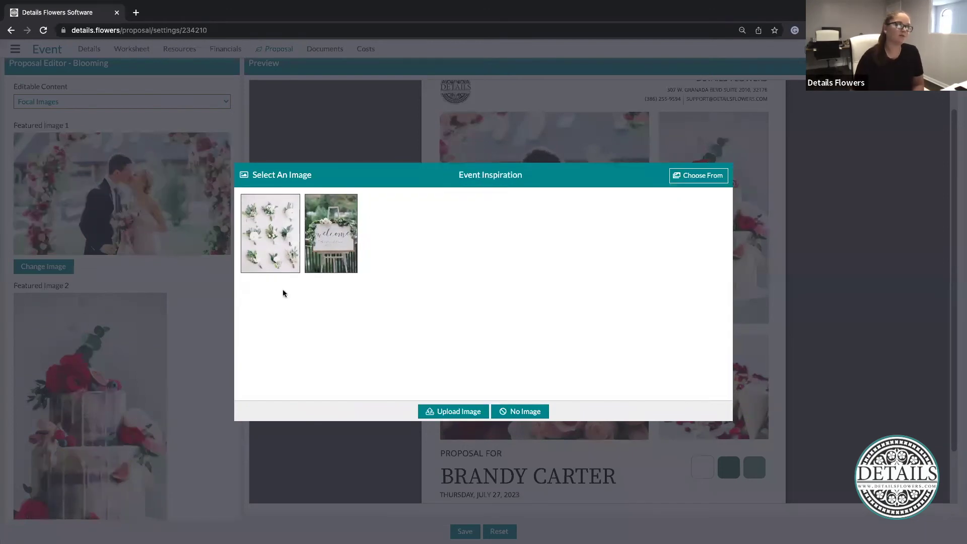
click(270, 229)
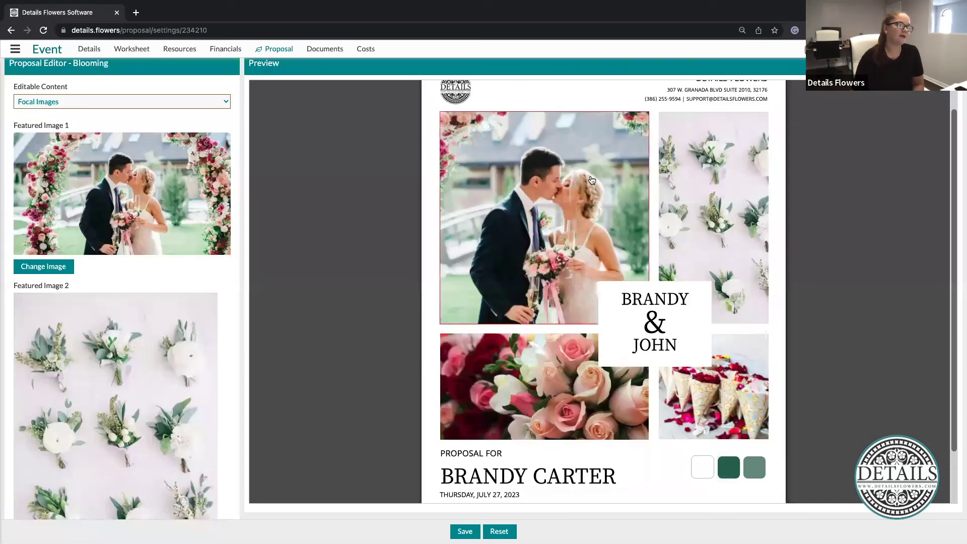
Change the first featured cover photo, browsing a saved favorites collection for the floral hairpiece image
click(592, 180)
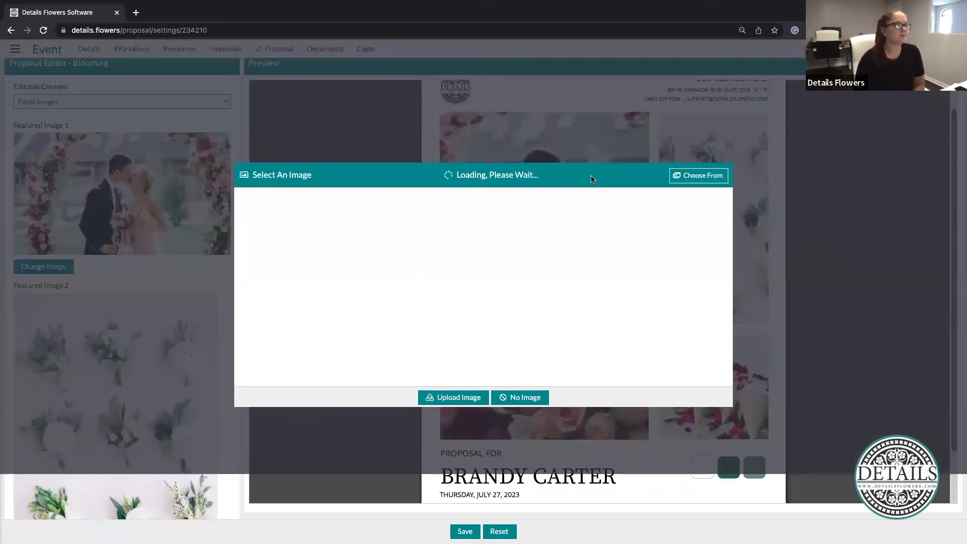
click(711, 181)
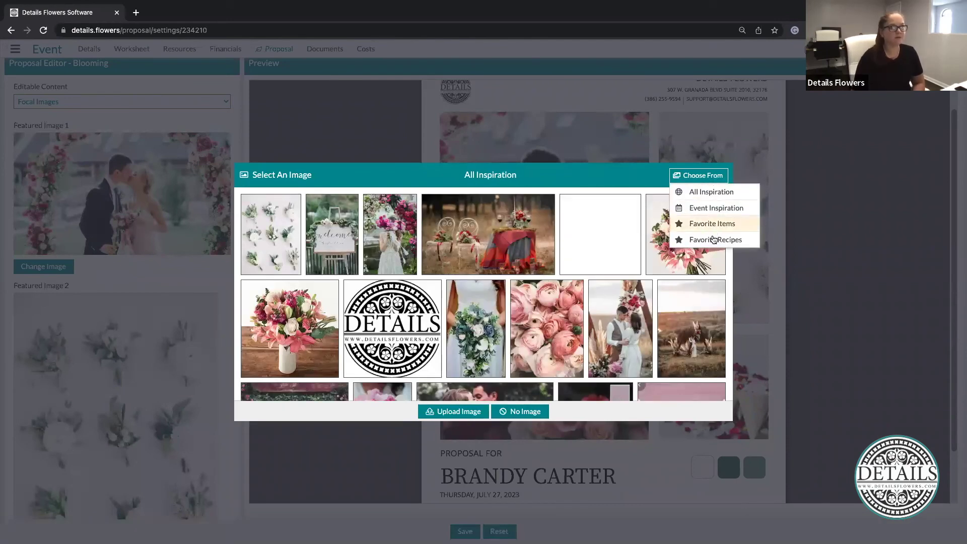
click(713, 236)
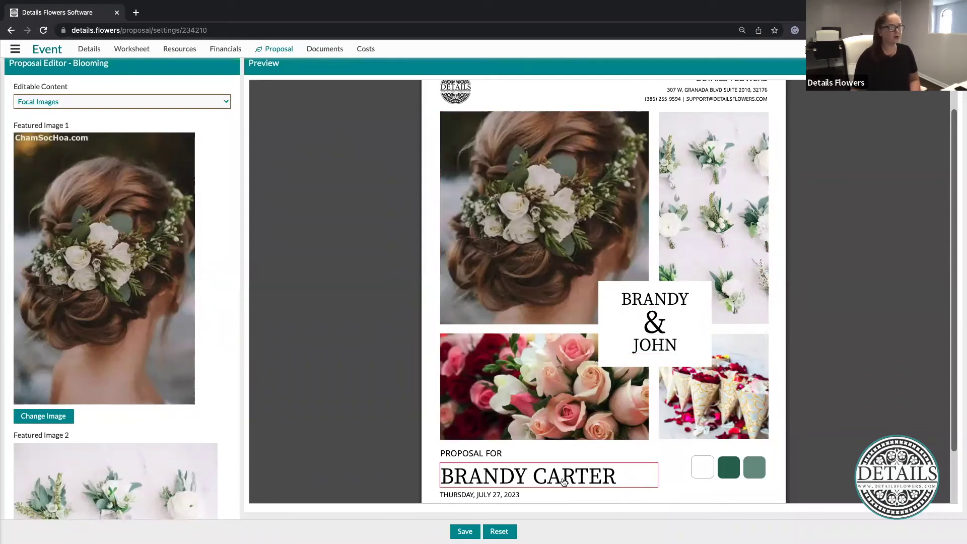
scroll(564, 481, down, 1)
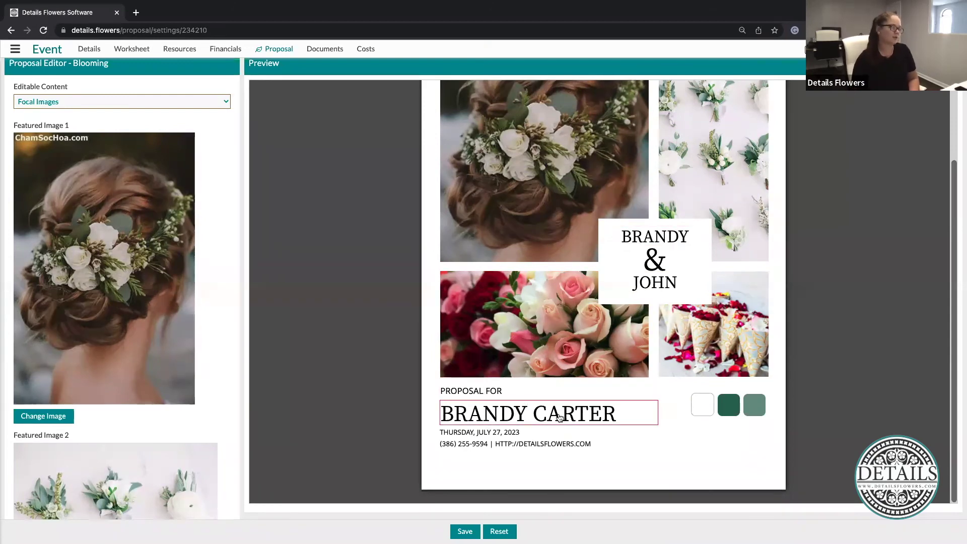
scroll(409, 400, up, 2)
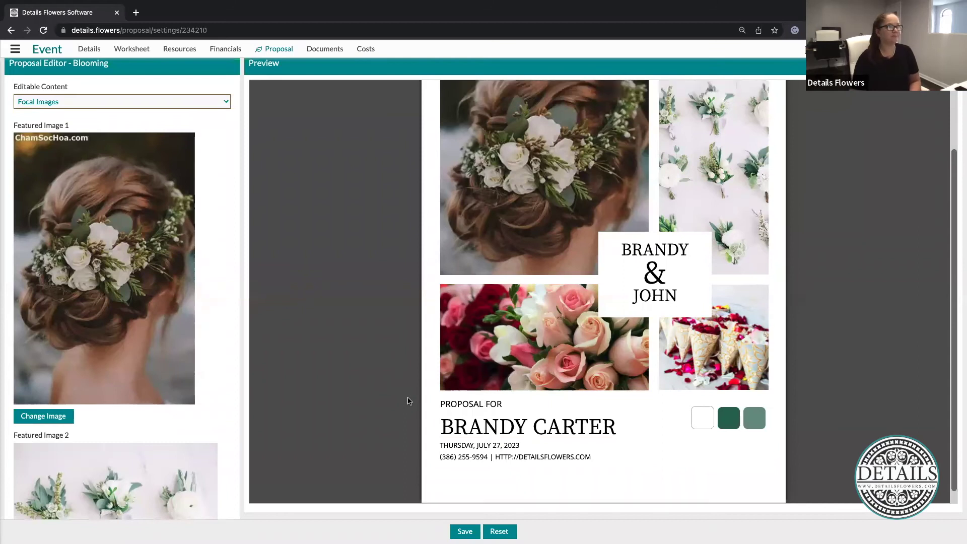
scroll(408, 400, up, 3)
Set the Current Page to Concept
click(890, 189)
click(895, 206)
key(Down)
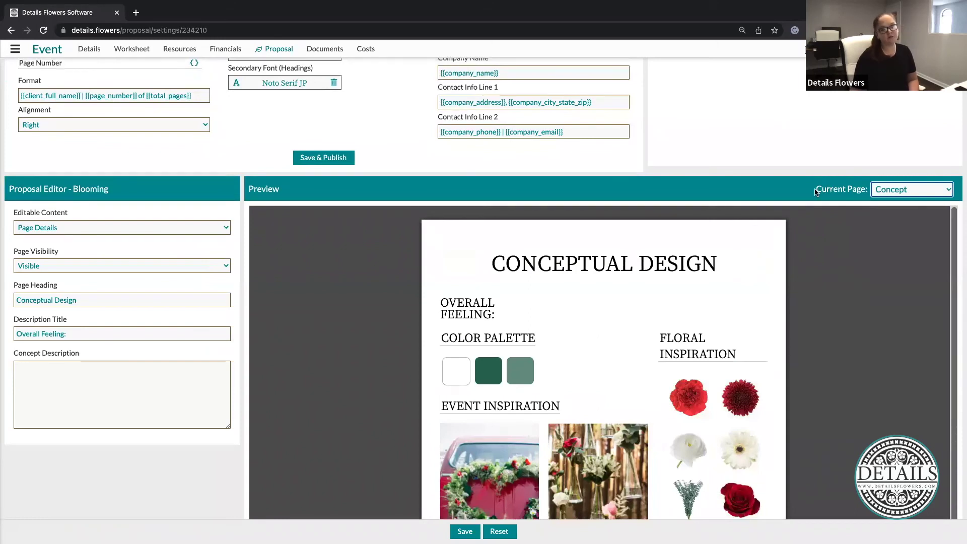
click(851, 193)
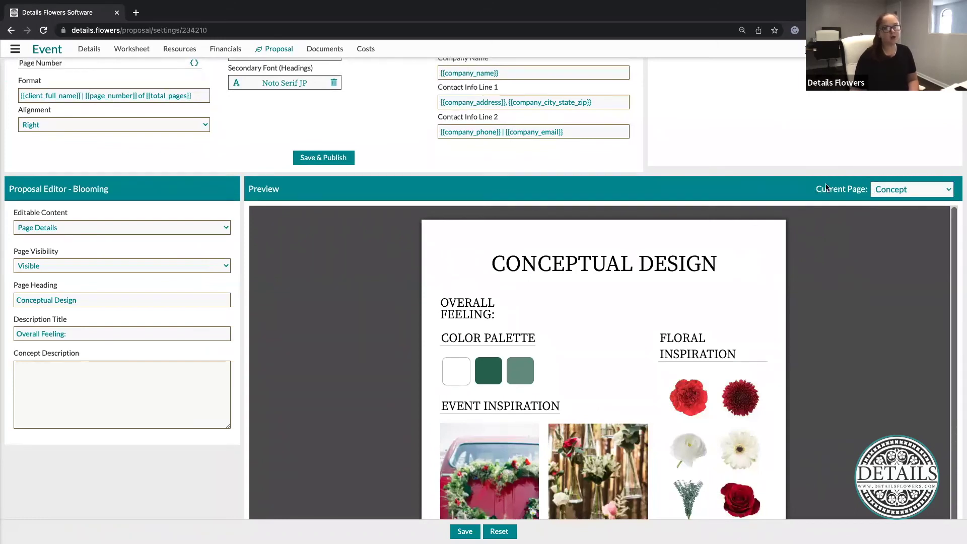
click(904, 194)
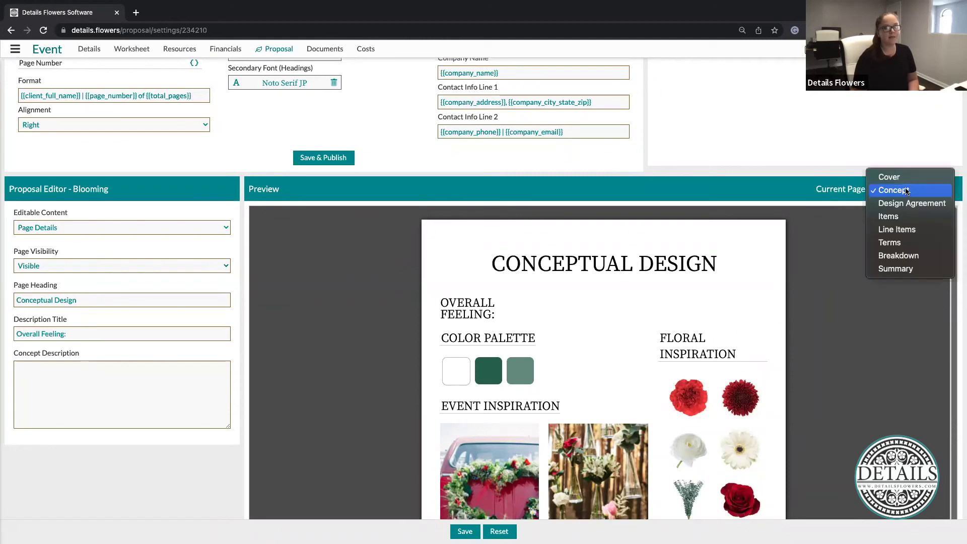
click(885, 332)
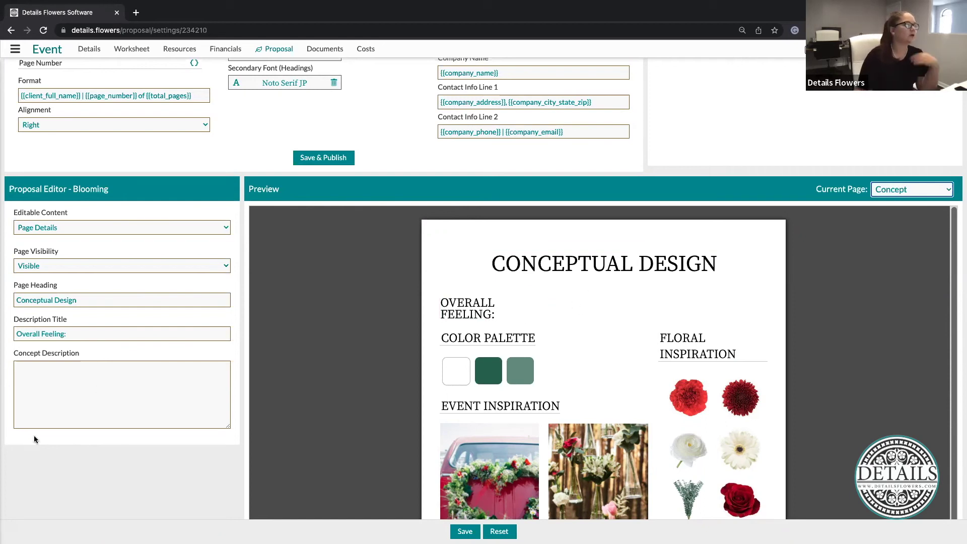
Enter 'green & white, whimsical' as the Concept Description
click(71, 402)
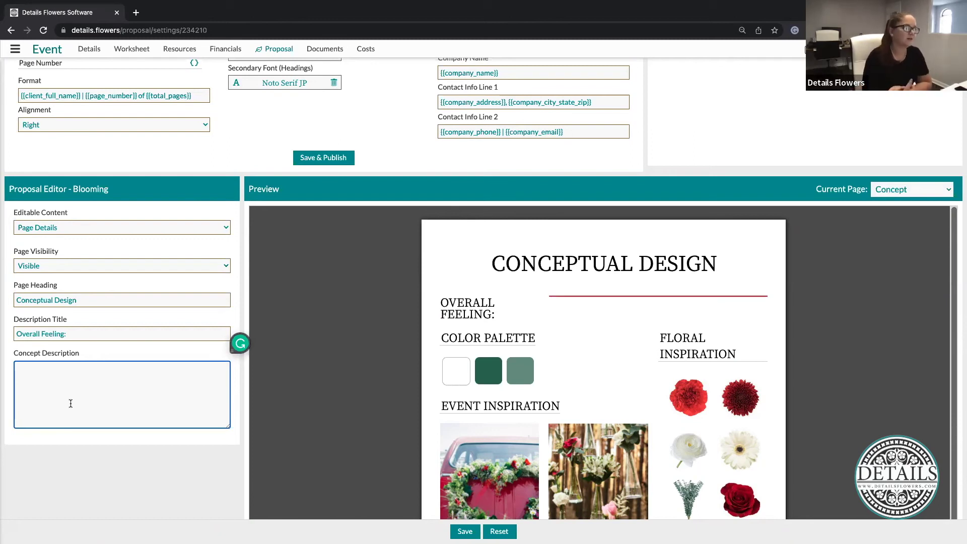
text(gr)
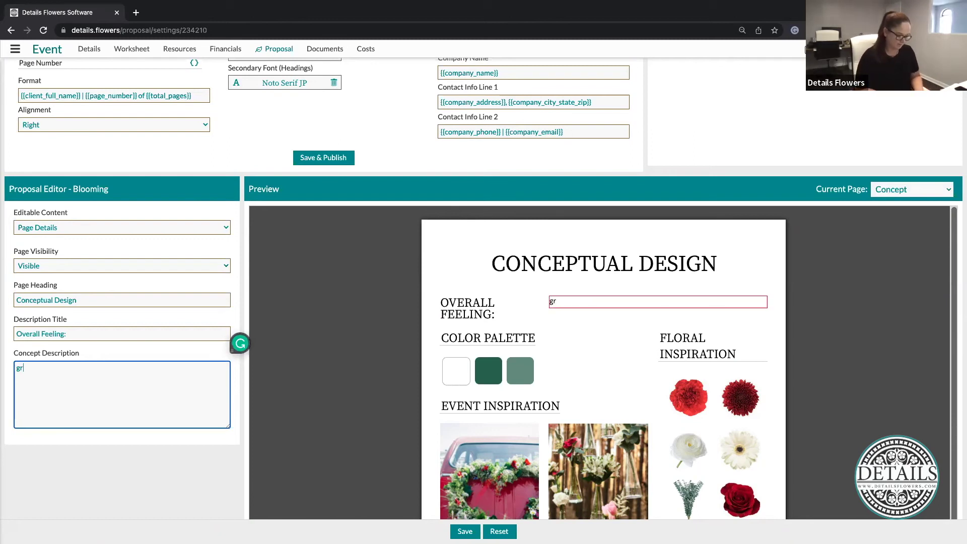
text(een & white, whimsical)
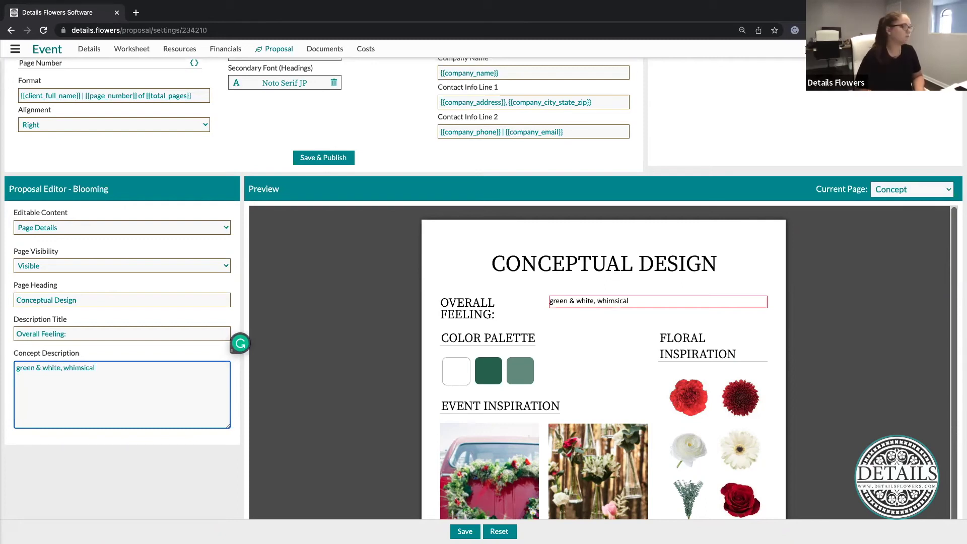
click(218, 440)
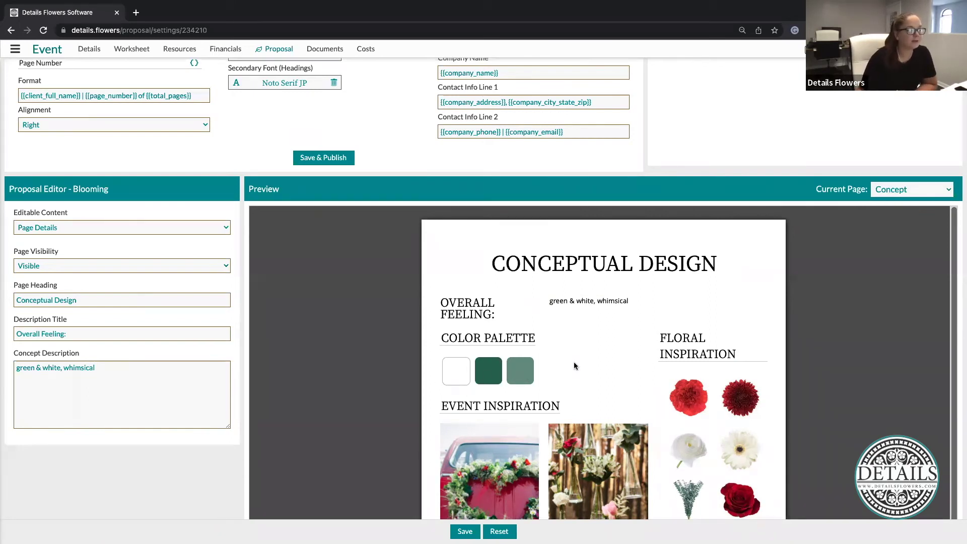
Replace the red carnation inspiration image with the white carnation from Favorite Items
scroll(576, 367, down, 3)
scroll(576, 366, down, 2)
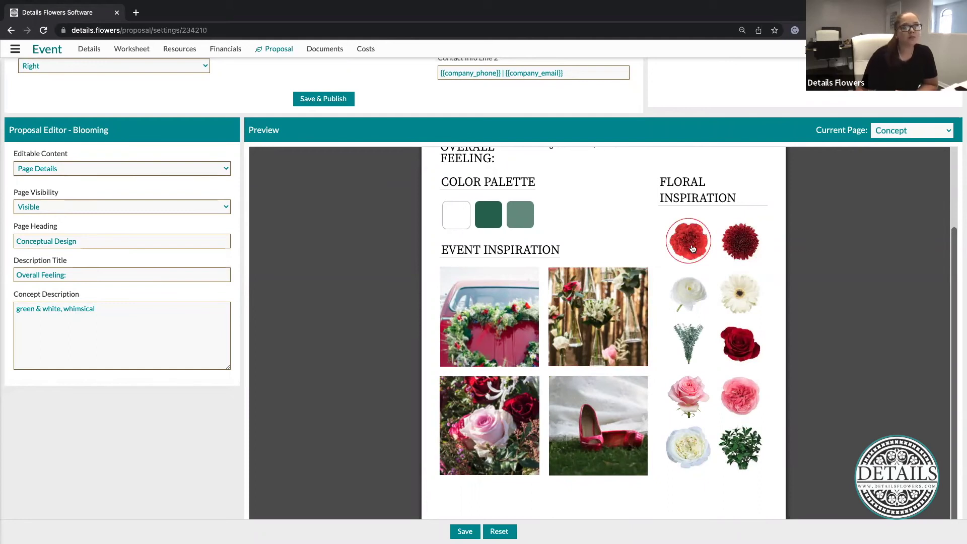
click(692, 248)
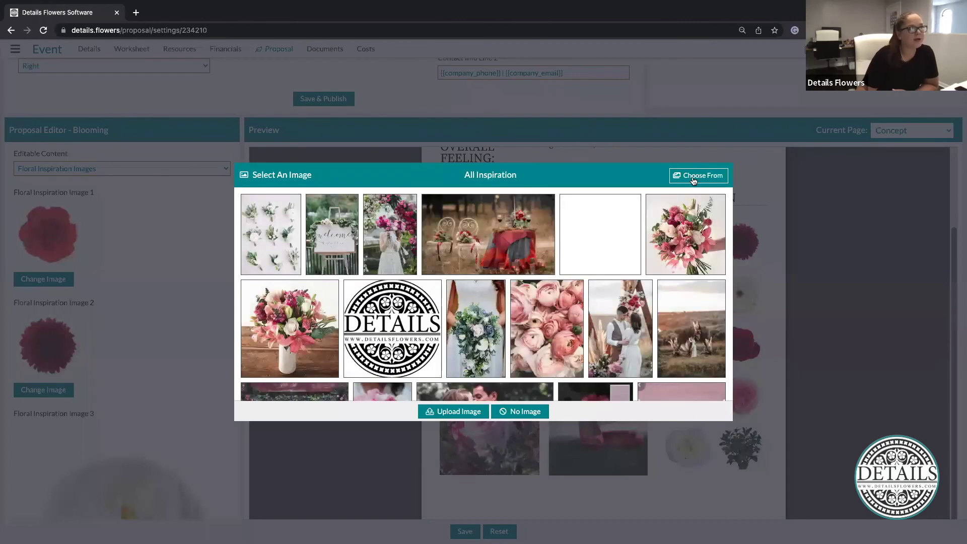
click(693, 177)
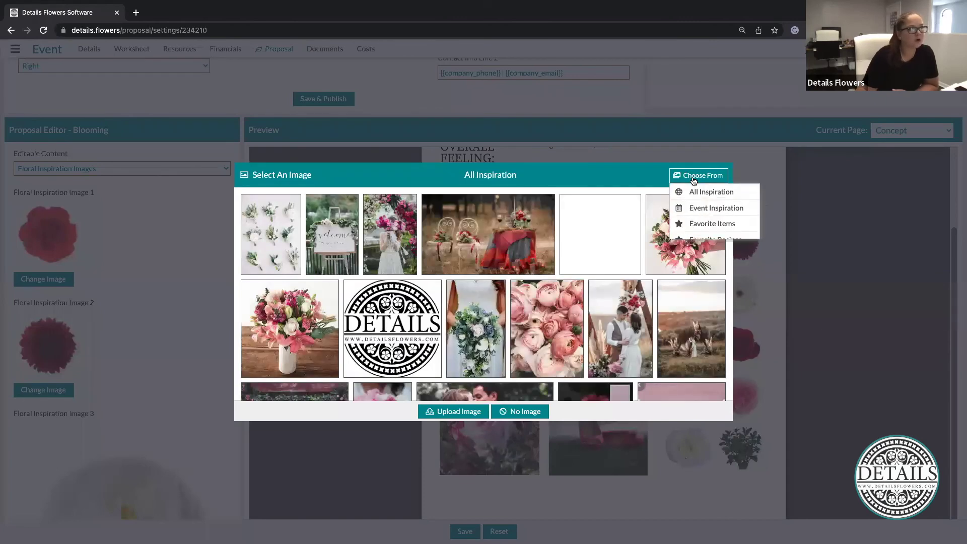
click(708, 225)
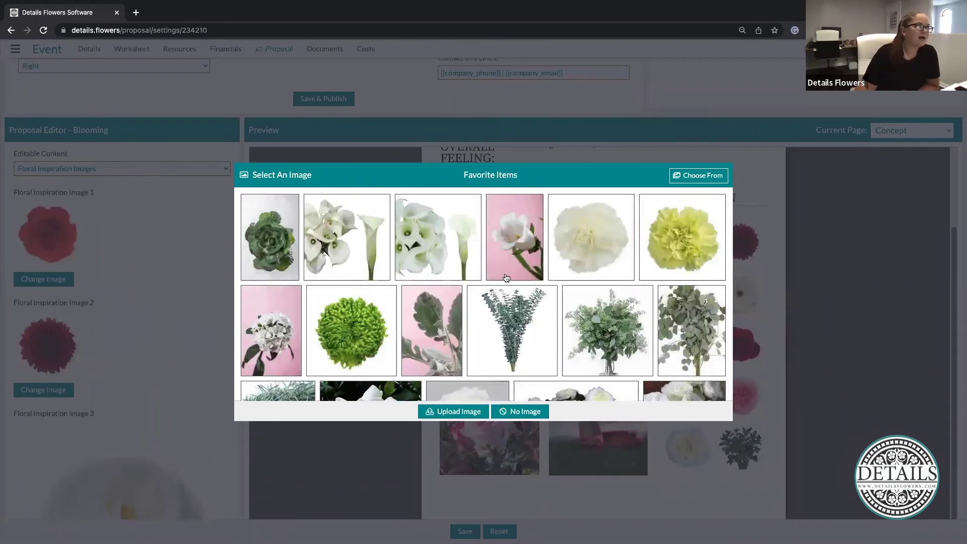
click(589, 247)
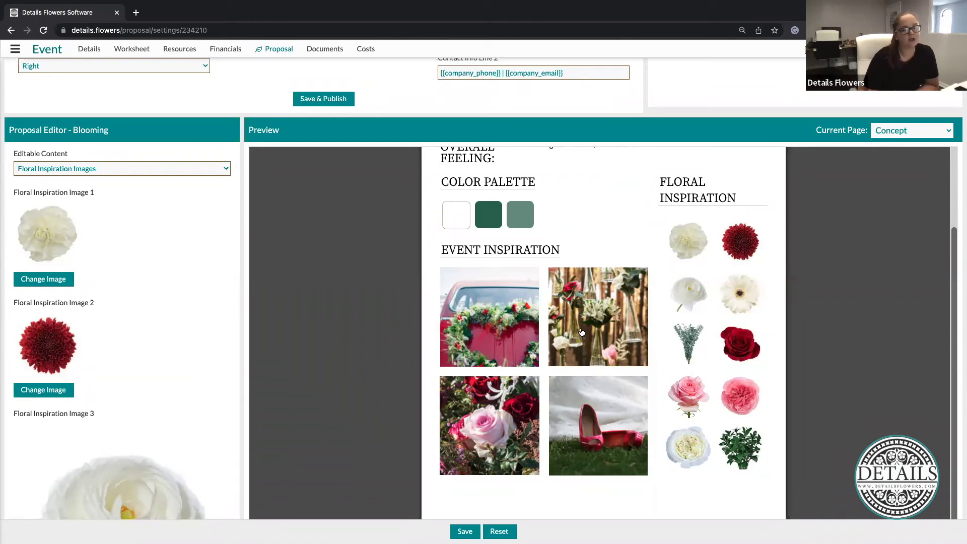
scroll(808, 260, up, 1)
scroll(808, 260, up, 5)
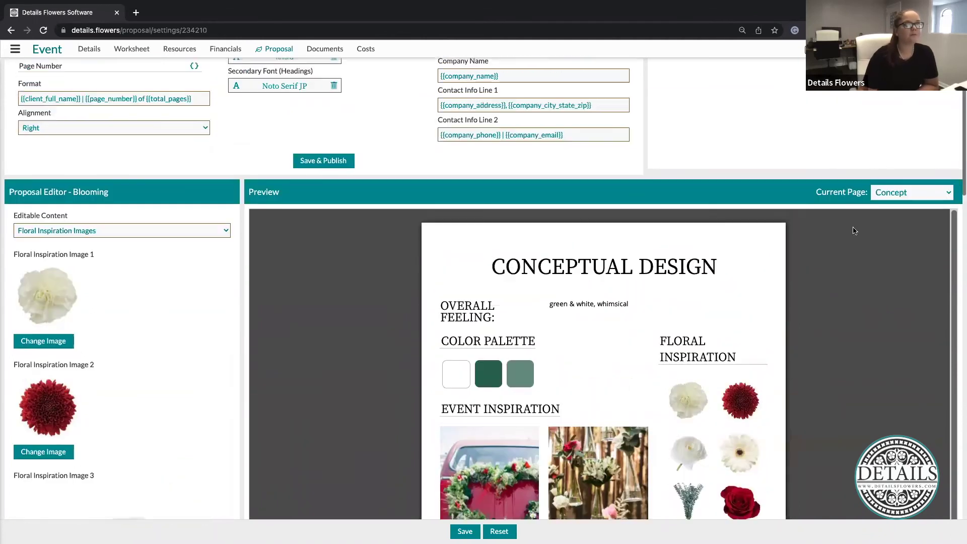
click(900, 235)
Switch to the Design Agreement page and review its client, schedule and vendor sections
click(907, 246)
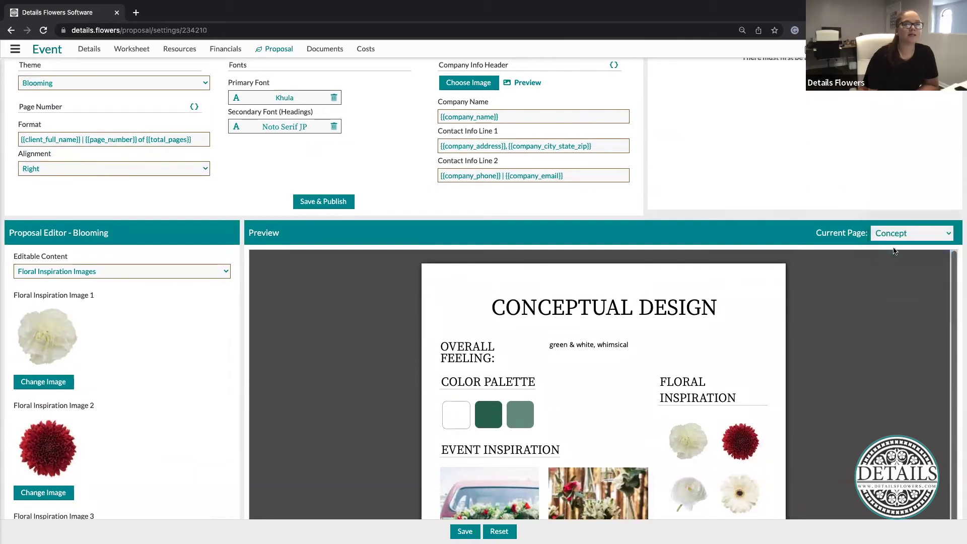
scroll(708, 406, down, 3)
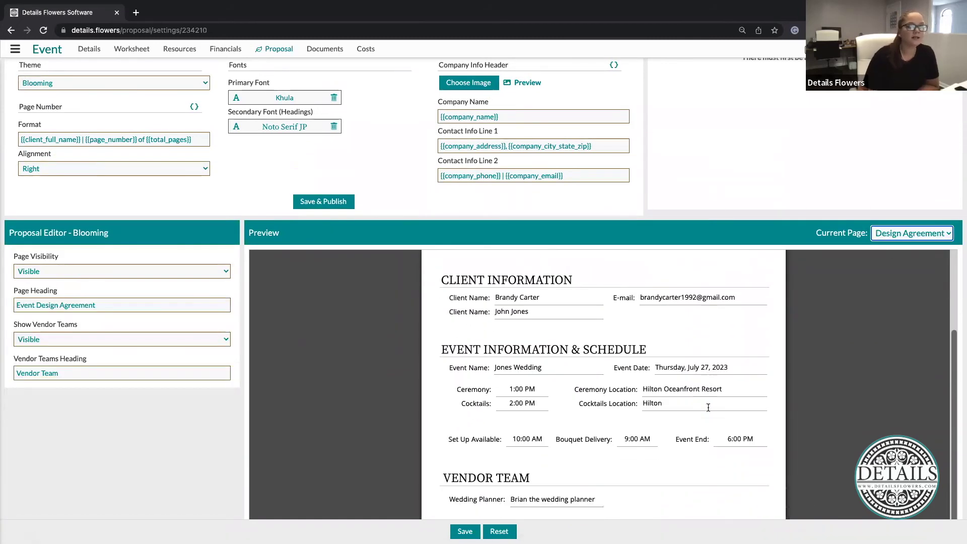
scroll(846, 388, down, 3)
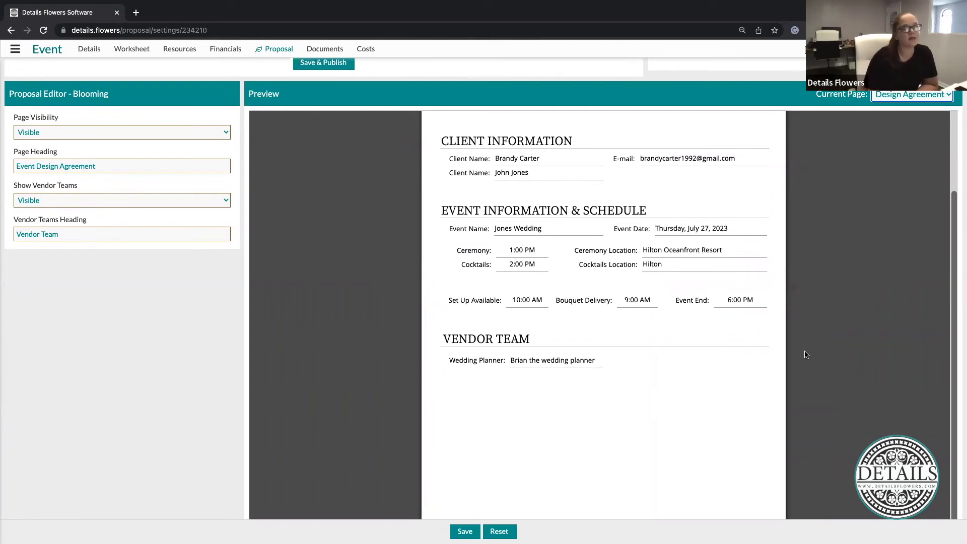
scroll(806, 384, up, 3)
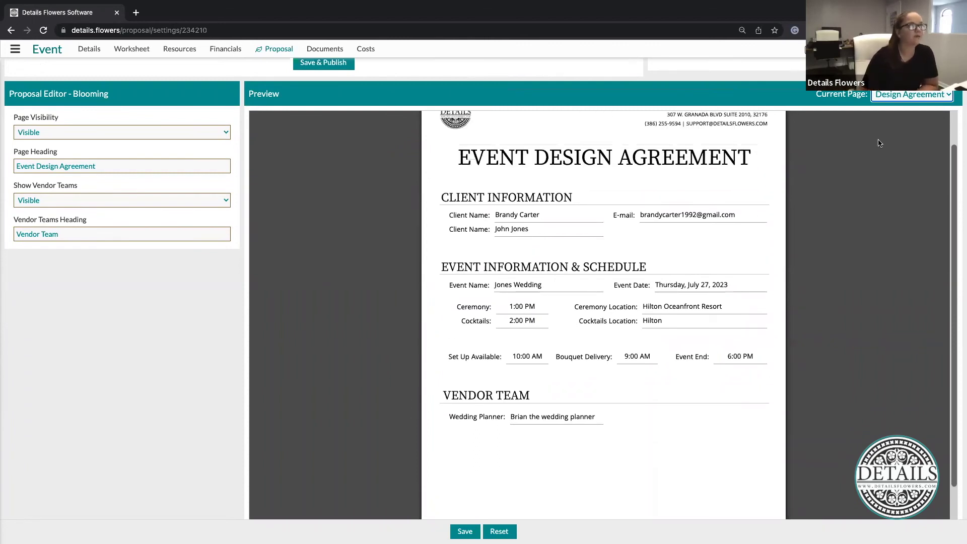
click(912, 96)
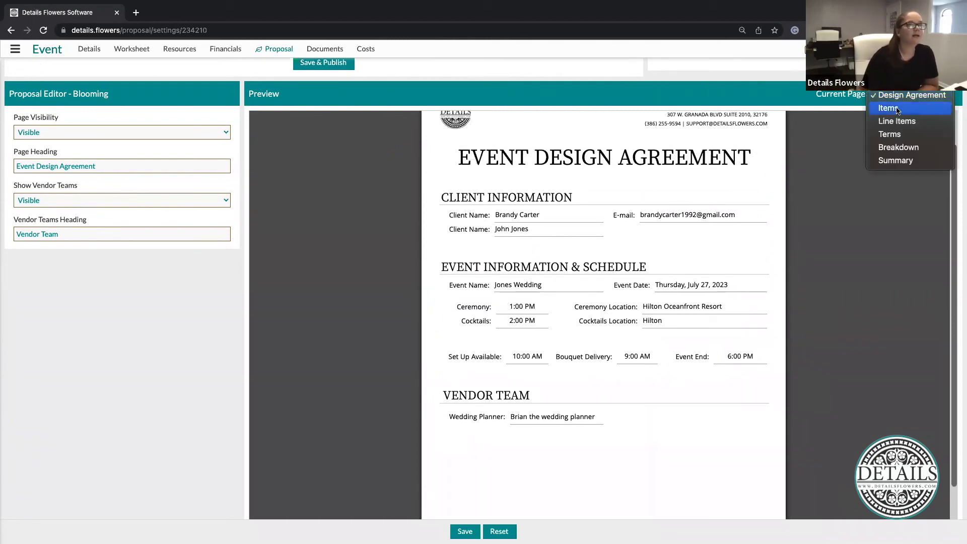
Show the Items page in the preview and scroll through its categories
click(897, 109)
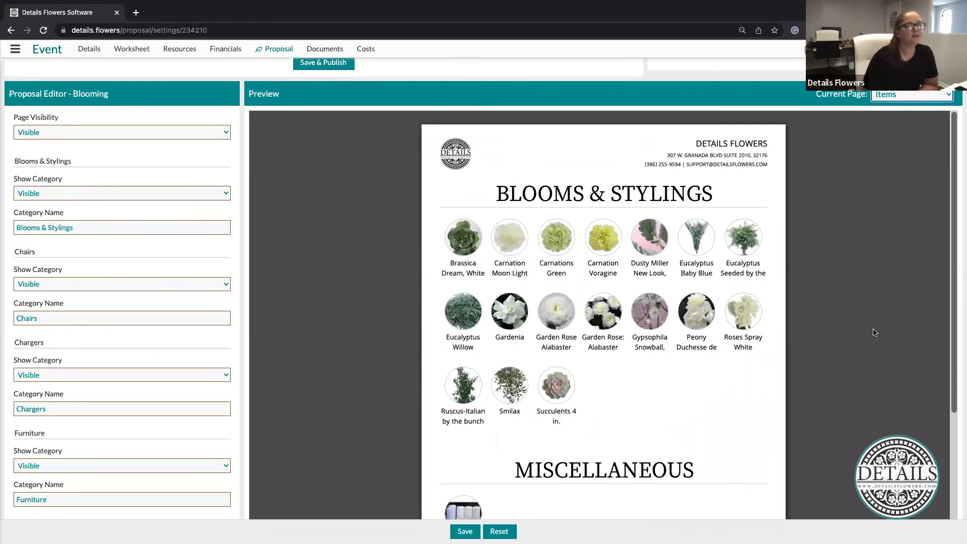
scroll(875, 333, down, 1)
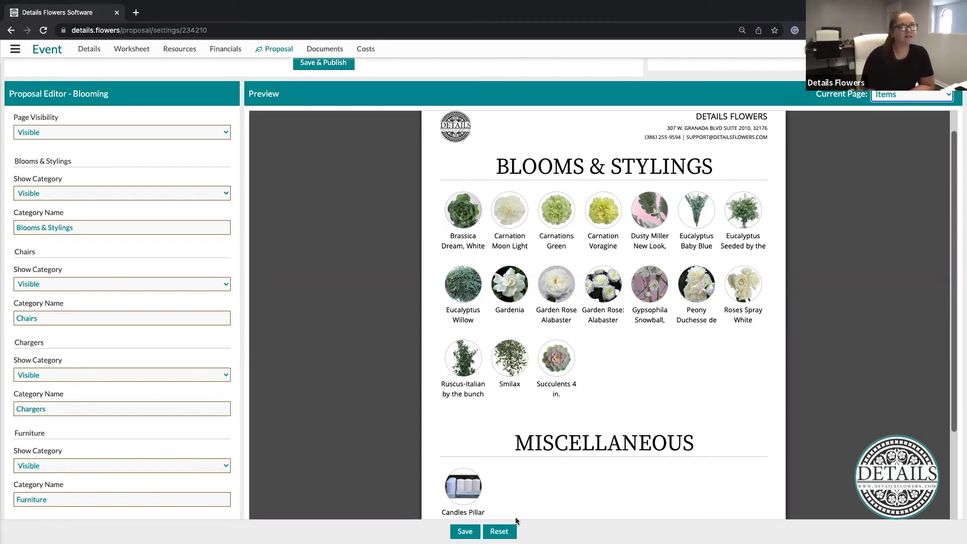
scroll(371, 333, down, 1)
scroll(412, 453, down, 4)
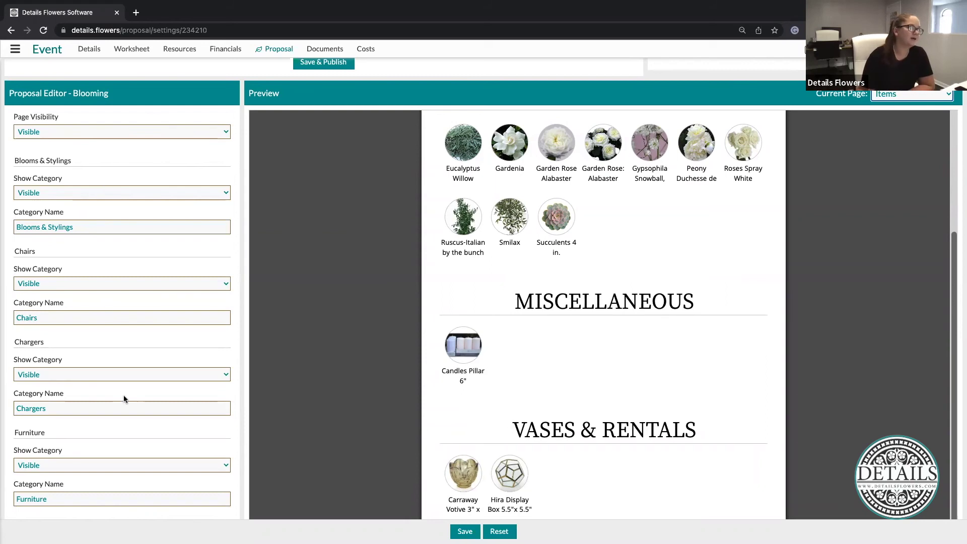
scroll(123, 395, down, 5)
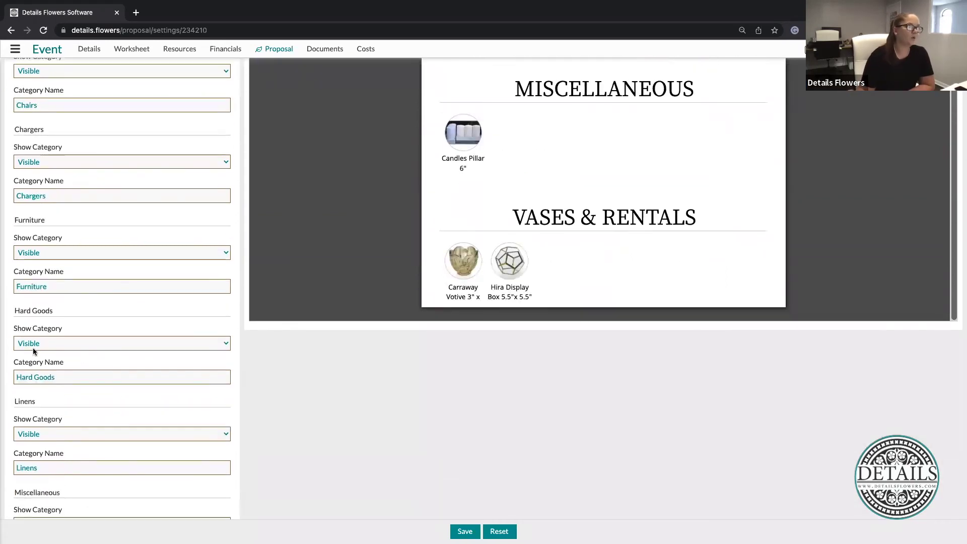
Set the Miscellaneous category to Hidden, keeping Hard Goods visible
click(38, 343)
key(Return)
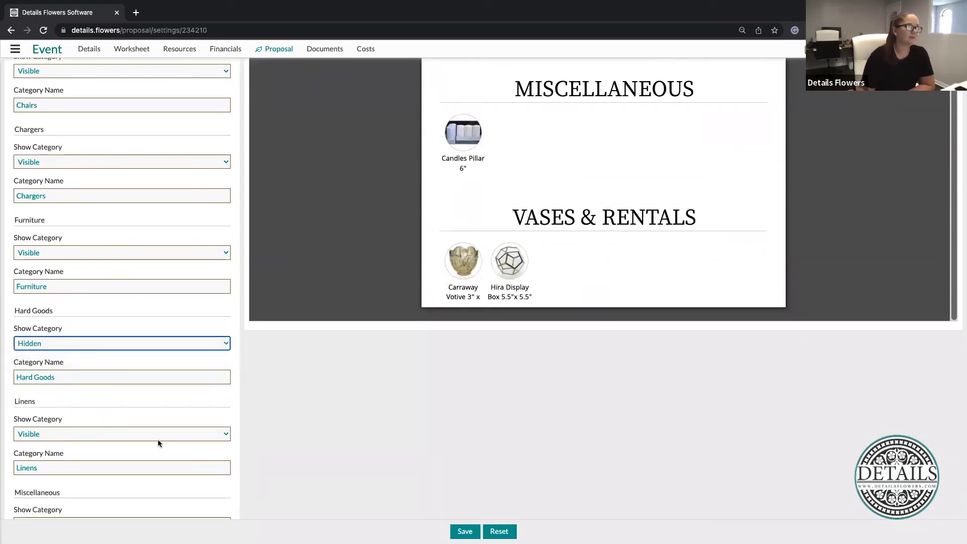
click(41, 347)
click(44, 333)
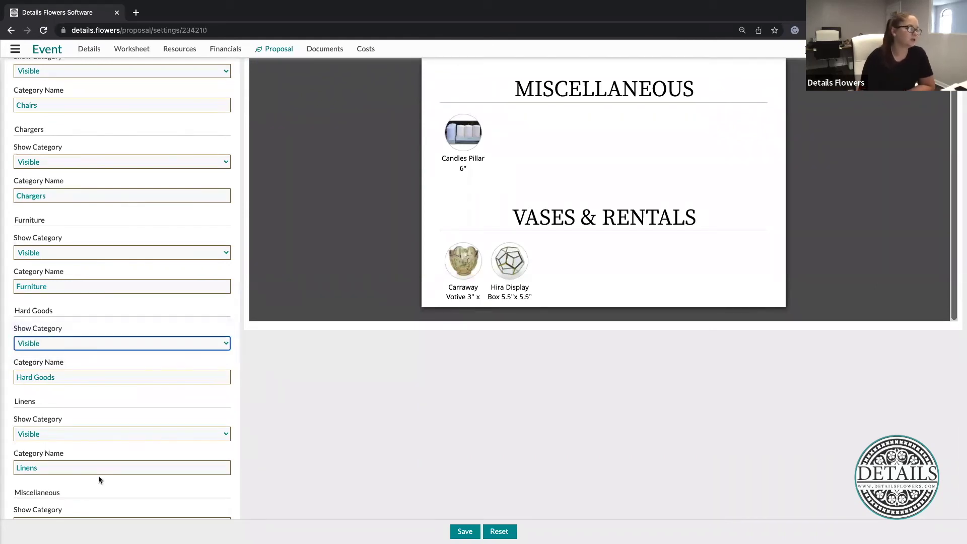
scroll(41, 448, down, 2)
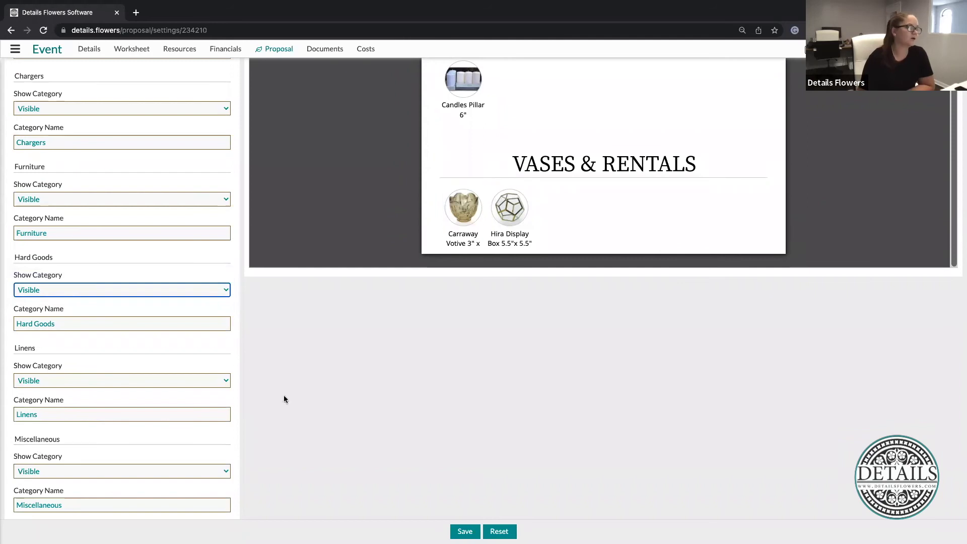
click(62, 473)
click(65, 482)
scroll(351, 471, up, 5)
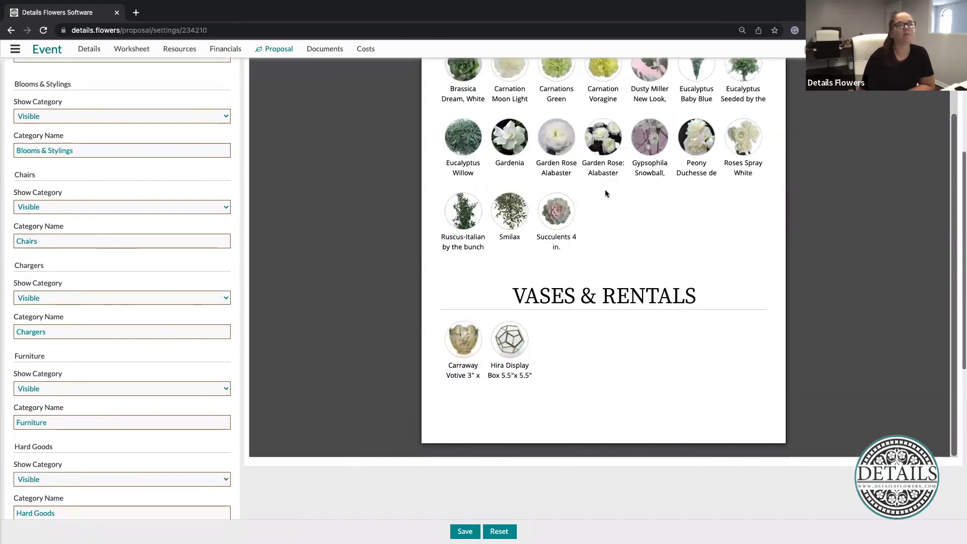
scroll(570, 419, up, 5)
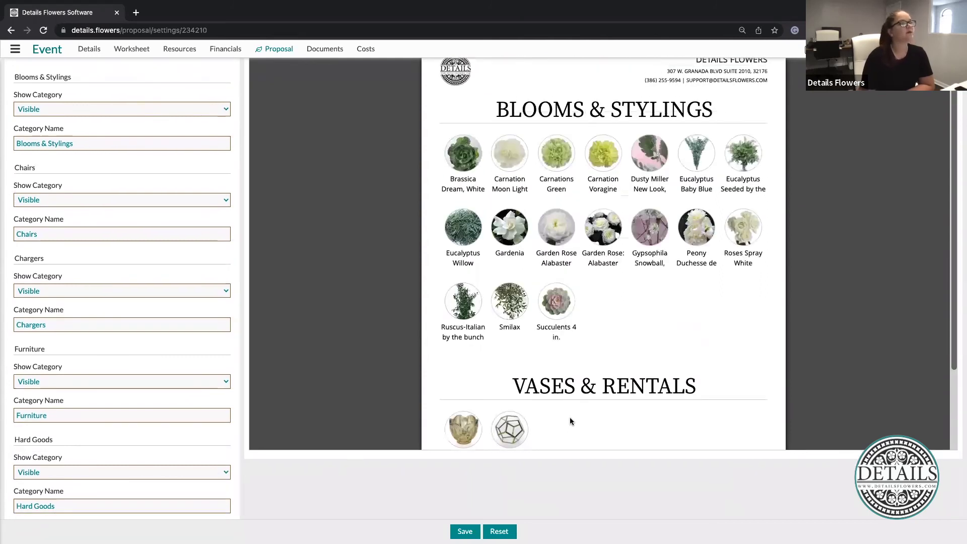
scroll(570, 421, up, 1)
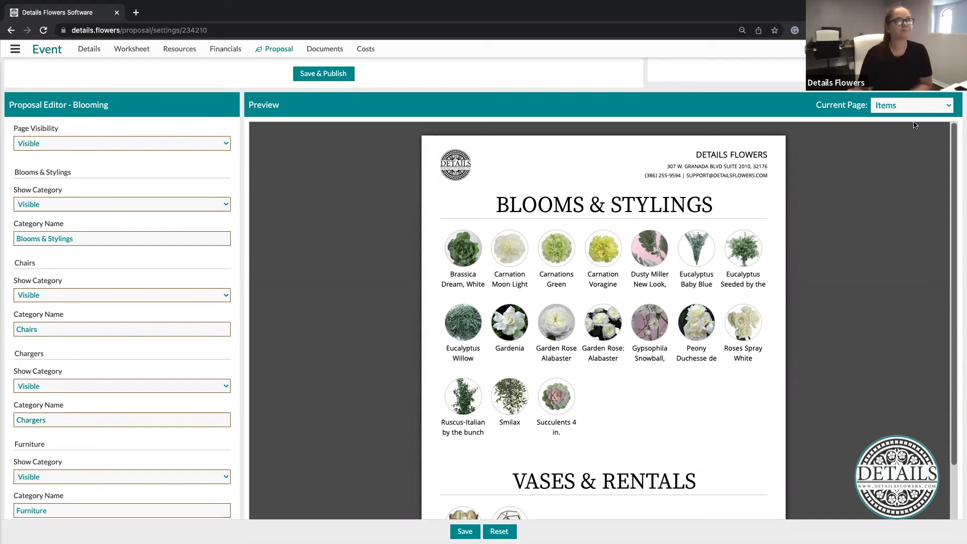
click(937, 106)
Switch the preview to Line Items and set Show Recipe Name to Hidden
click(901, 120)
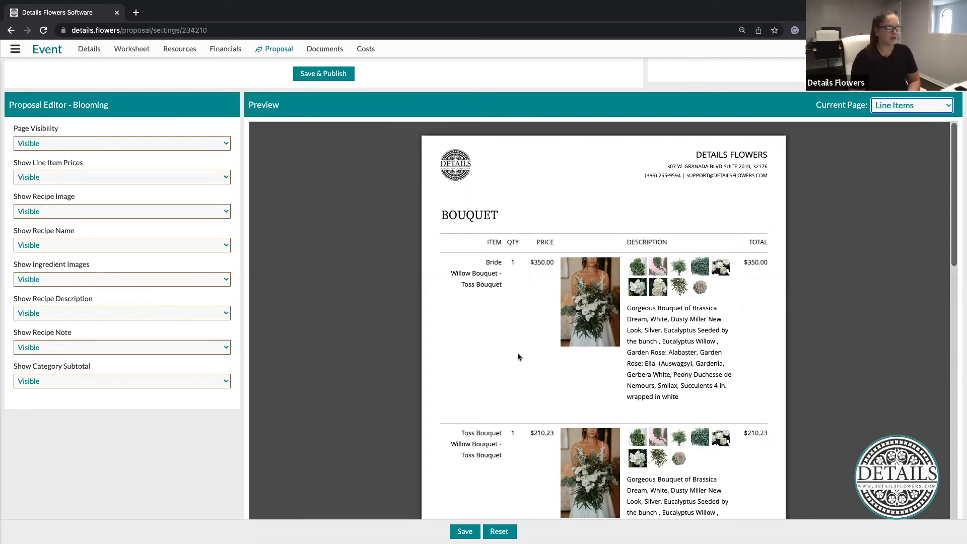
scroll(375, 335, down, 10)
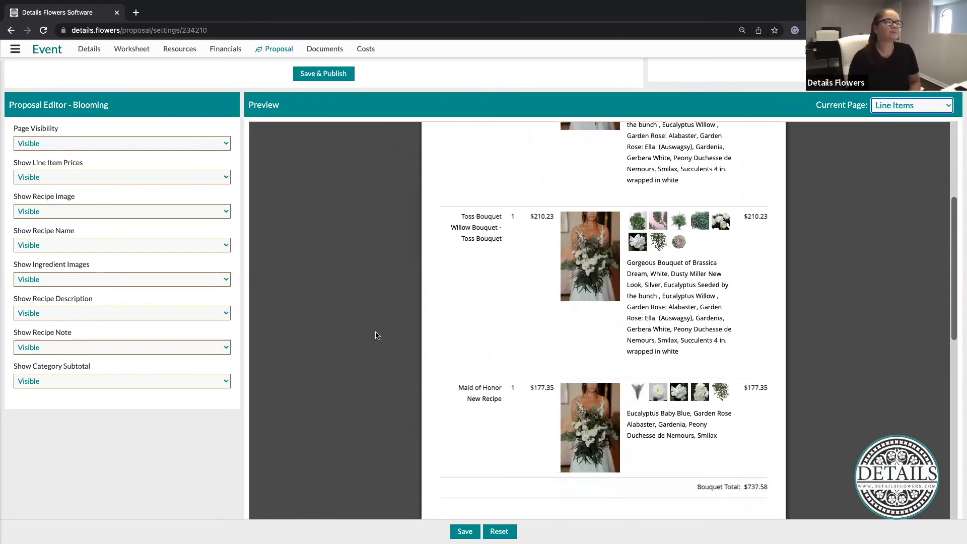
scroll(375, 336, down, 6)
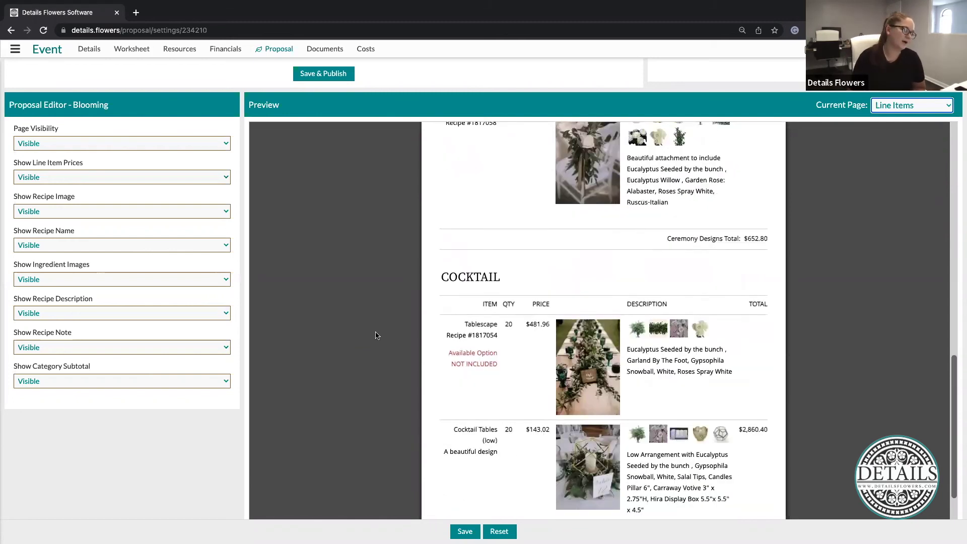
scroll(375, 335, down, 1)
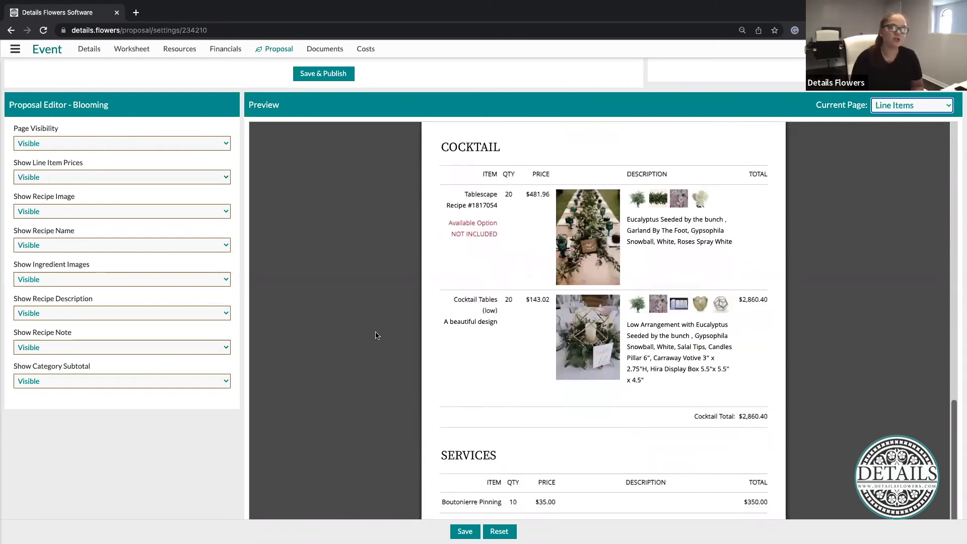
scroll(375, 335, up, 7)
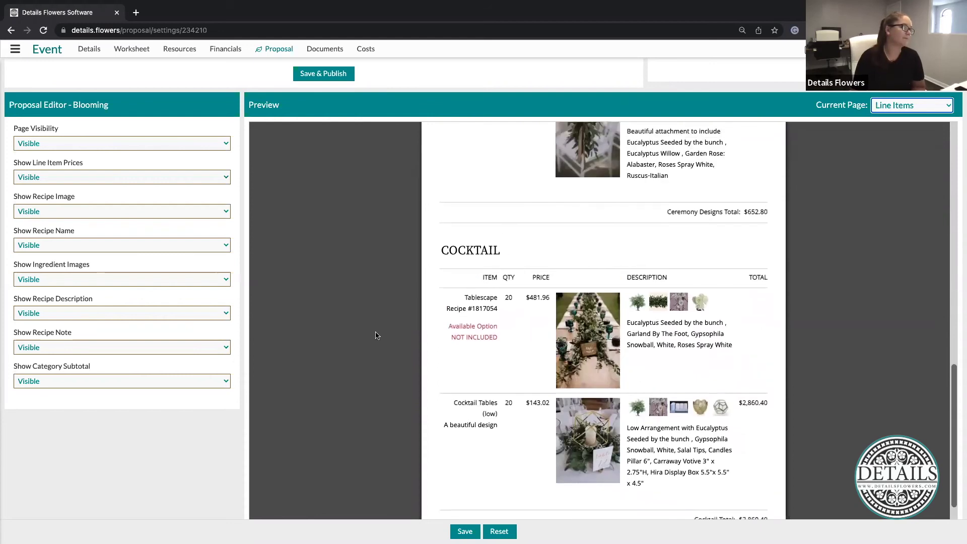
scroll(375, 335, up, 4)
scroll(375, 335, down, 3)
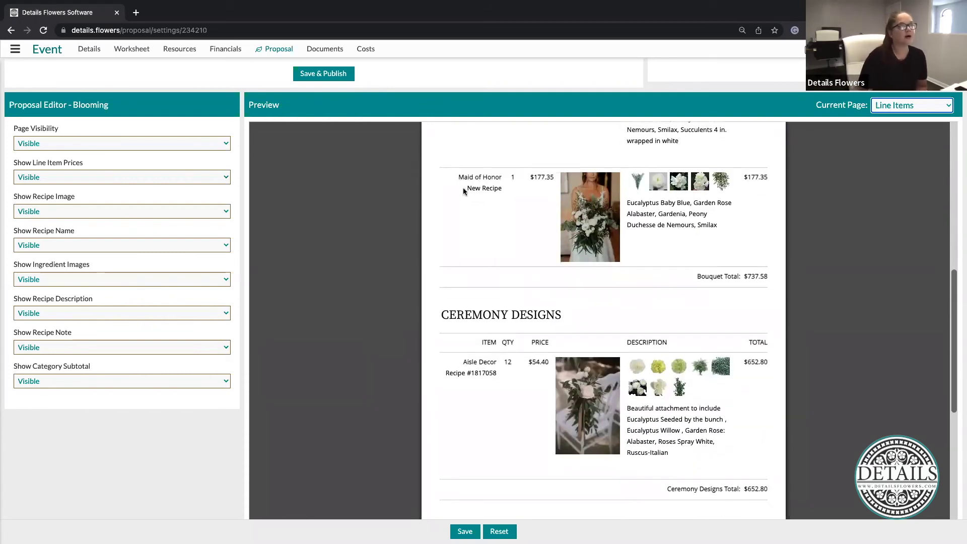
drag(463, 189, 513, 182)
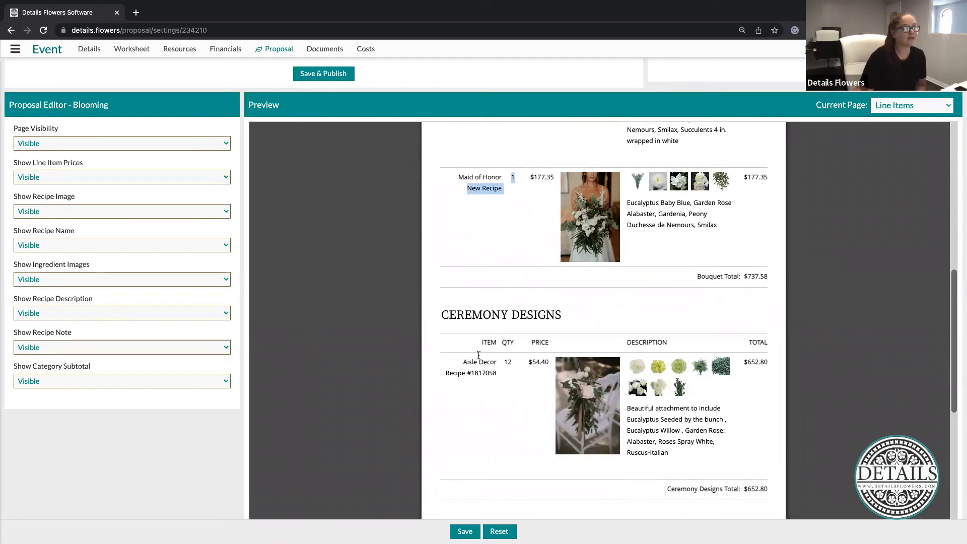
drag(446, 373, 466, 436)
click(449, 419)
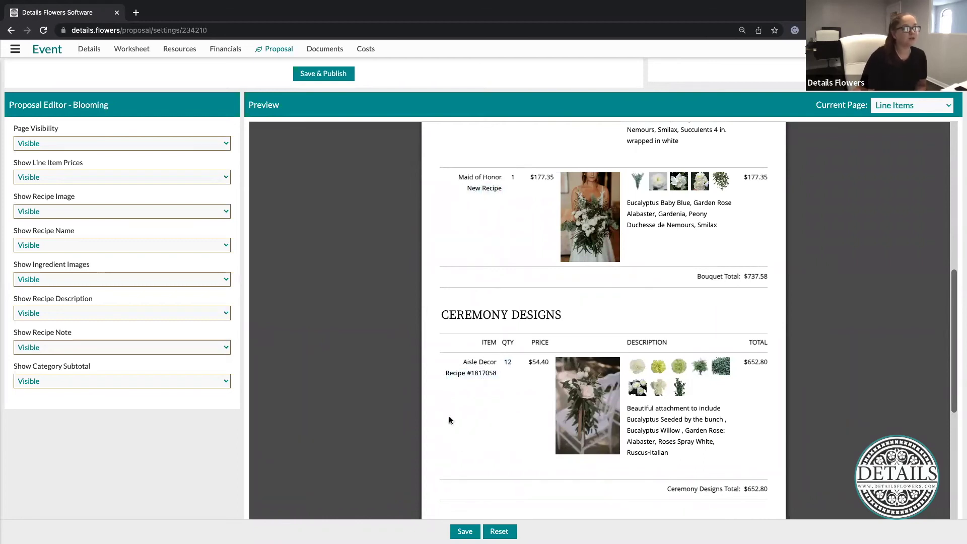
click(40, 246)
click(33, 256)
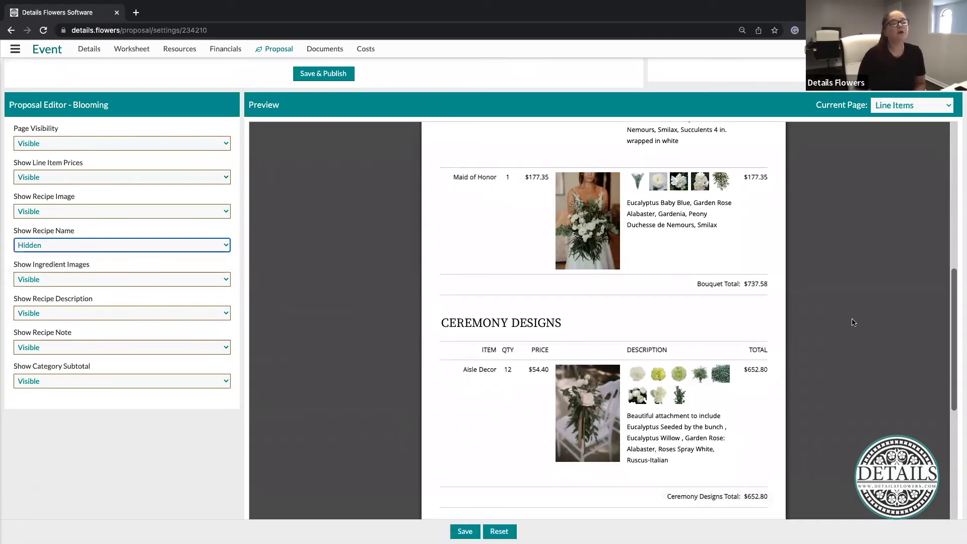
Set Show Line Item Prices to Hidden, removing price and total columns
scroll(663, 378, up, 8)
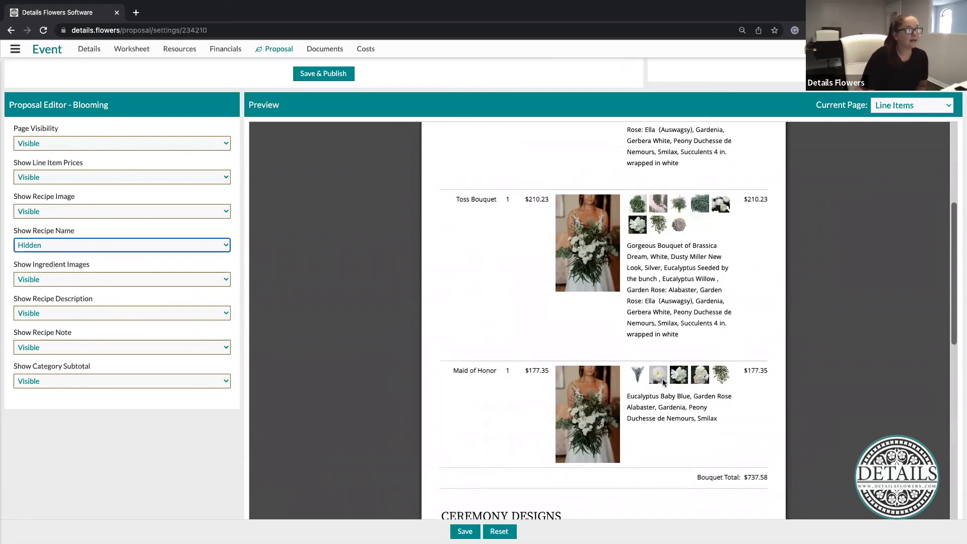
click(63, 177)
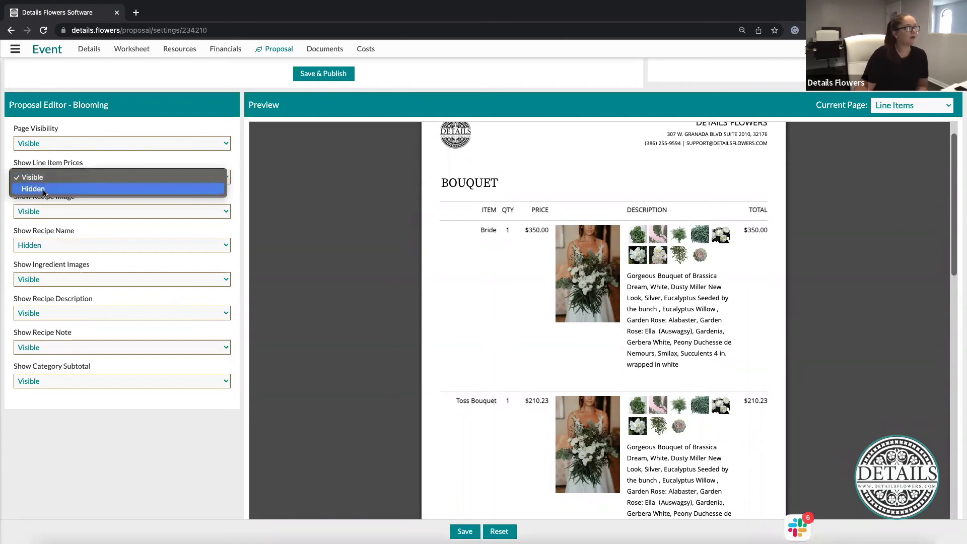
click(44, 190)
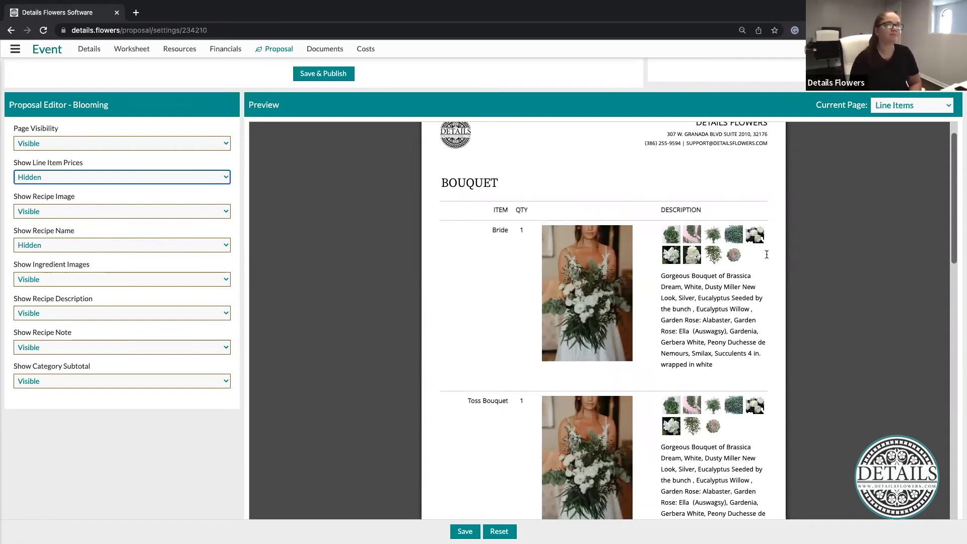
click(925, 105)
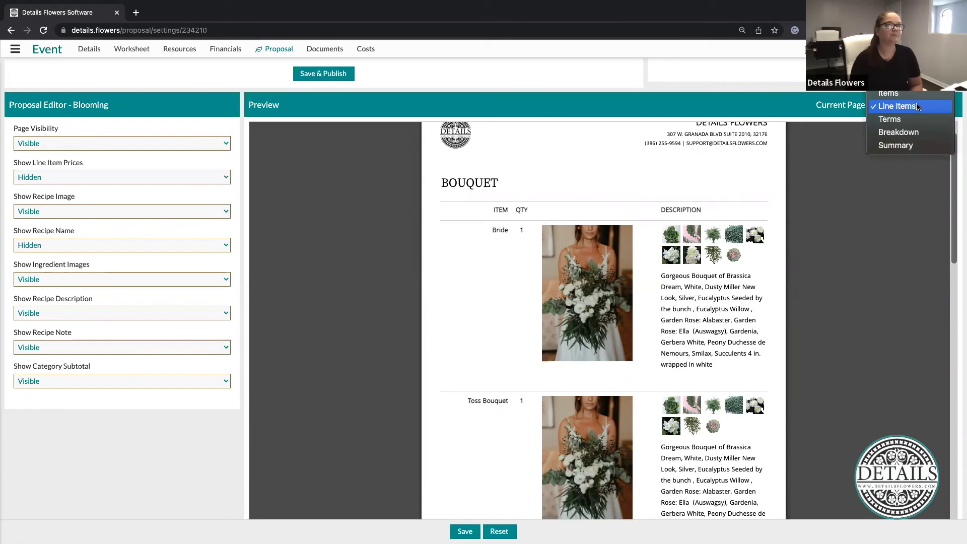
Switch the preview to the Breakdown page, keeping the page itself Visible
click(891, 123)
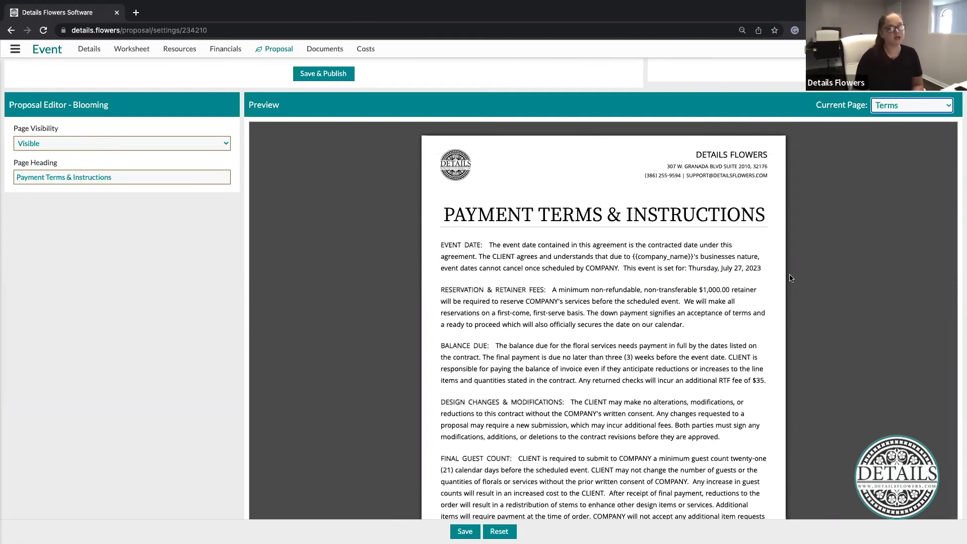
click(914, 110)
click(895, 118)
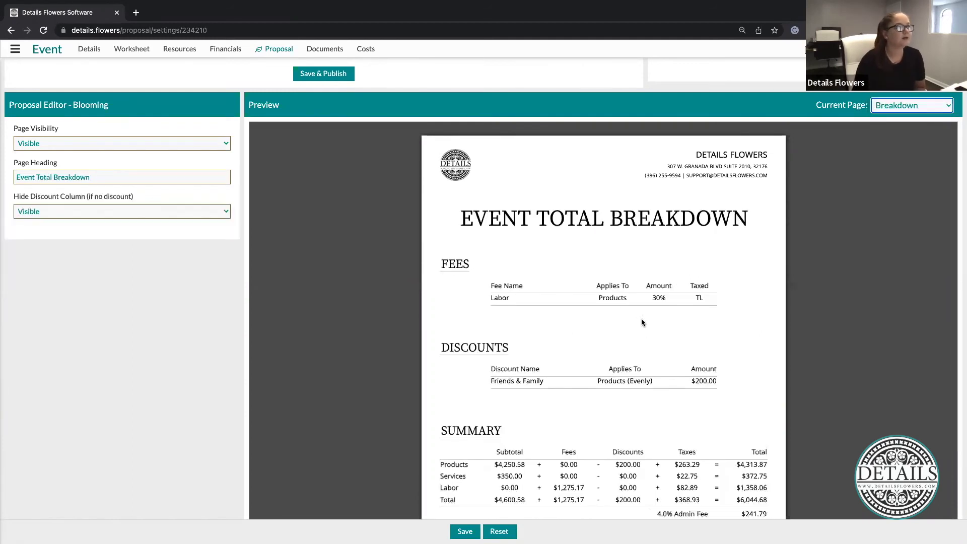
scroll(743, 293, down, 2)
scroll(358, 331, up, 1)
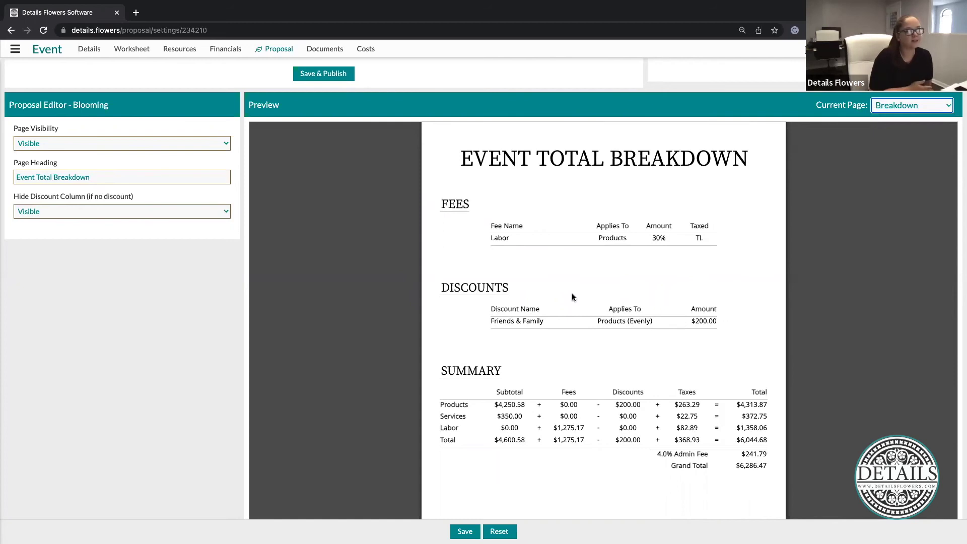
click(32, 145)
click(33, 155)
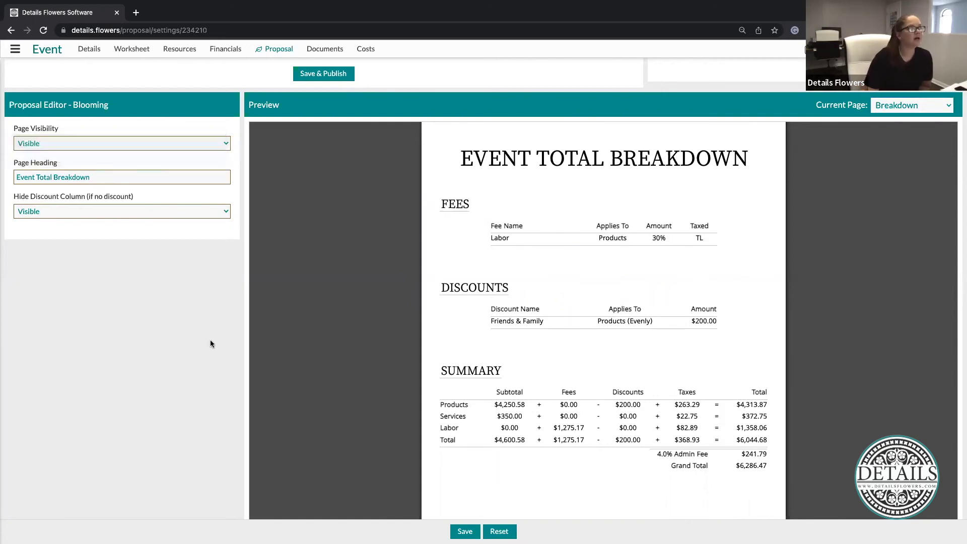
click(83, 144)
key(Return)
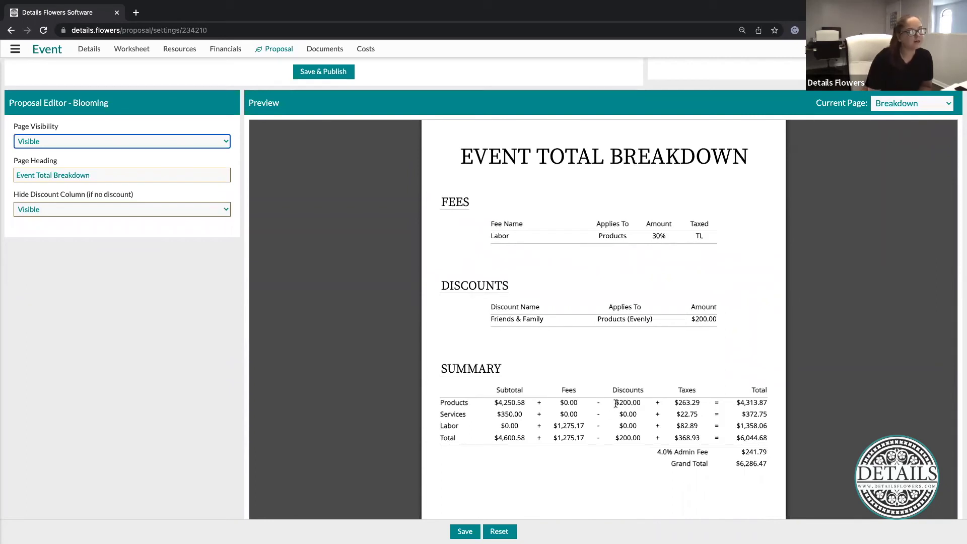
Set Hide Discount Column (if no discount) to Visible so Discounts appear
click(47, 210)
click(47, 218)
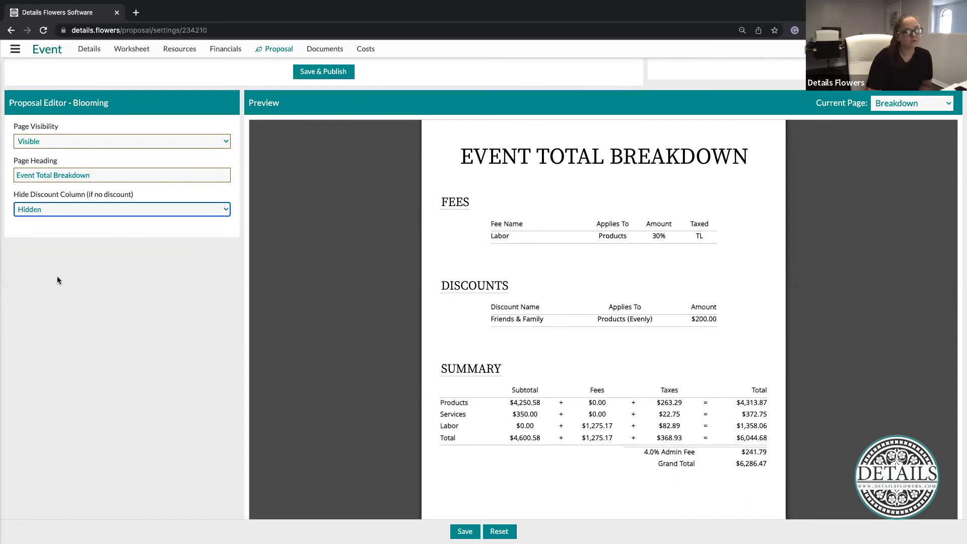
click(105, 210)
click(32, 197)
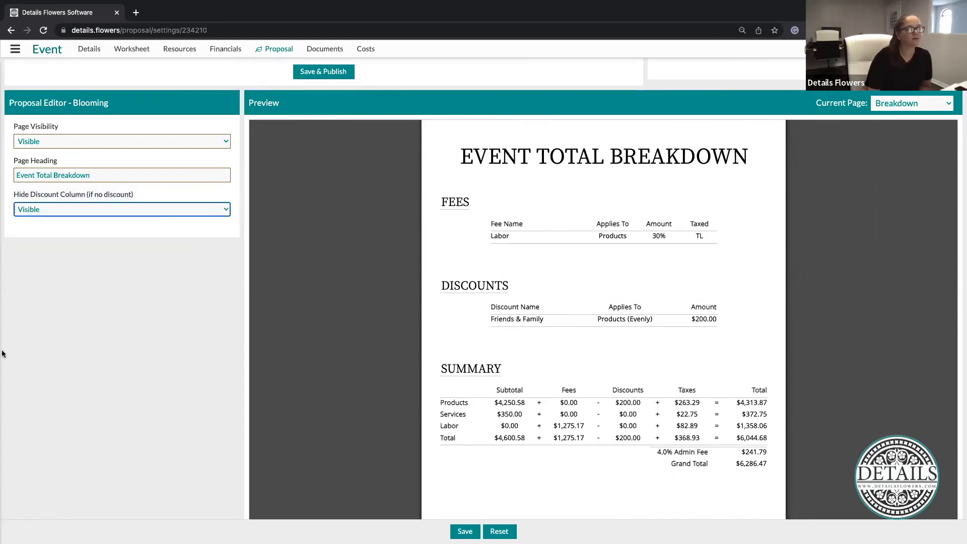
click(348, 422)
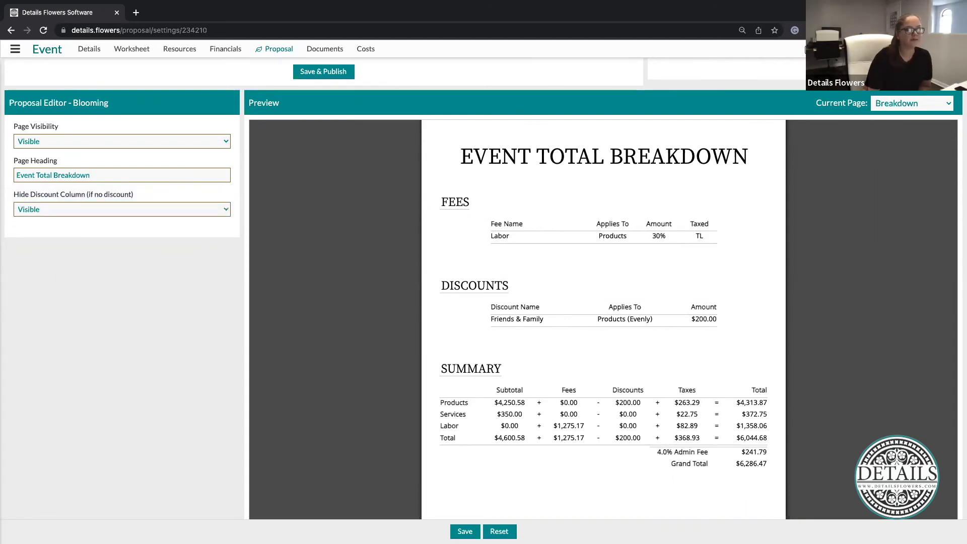
scroll(849, 292, up, 2)
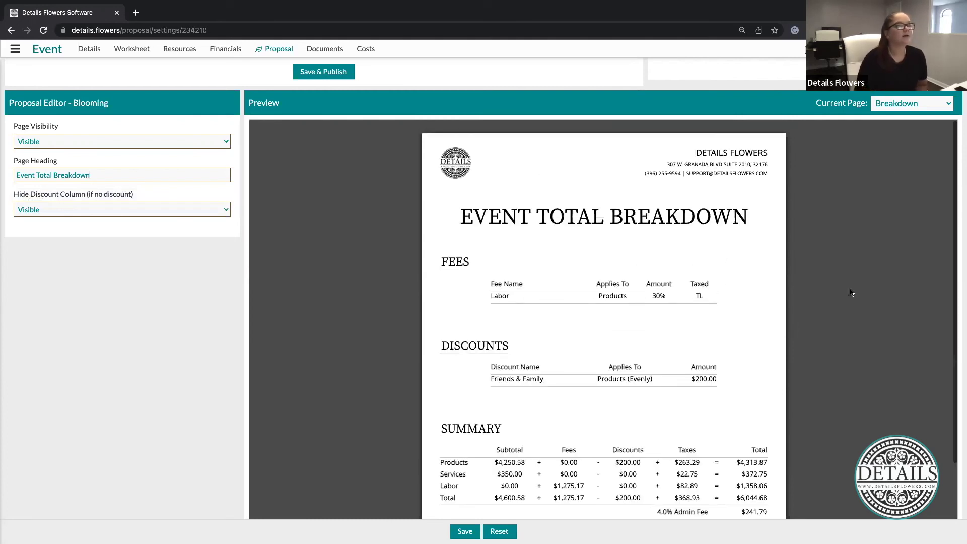
click(936, 107)
Switch to the Summary page and review its payments and outstanding balance
click(902, 126)
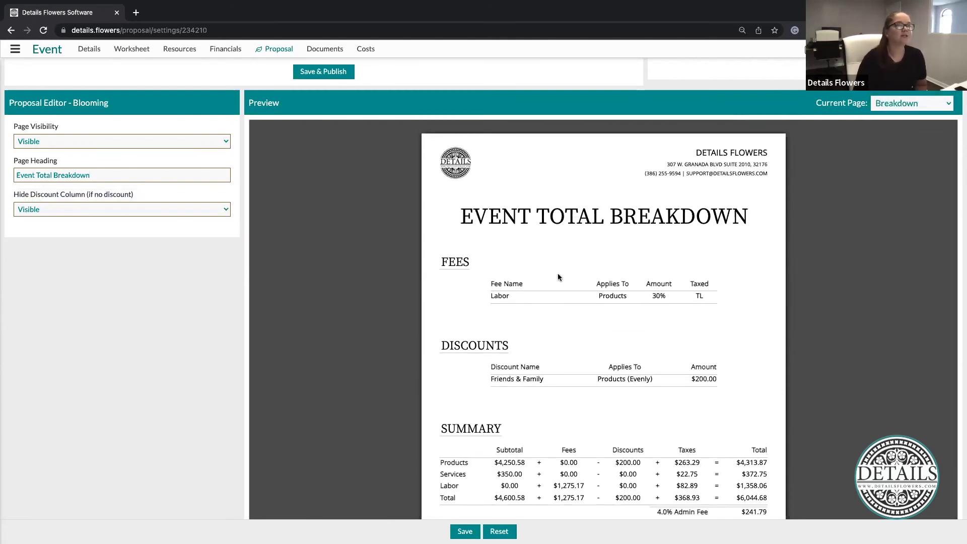
scroll(767, 238, down, 3)
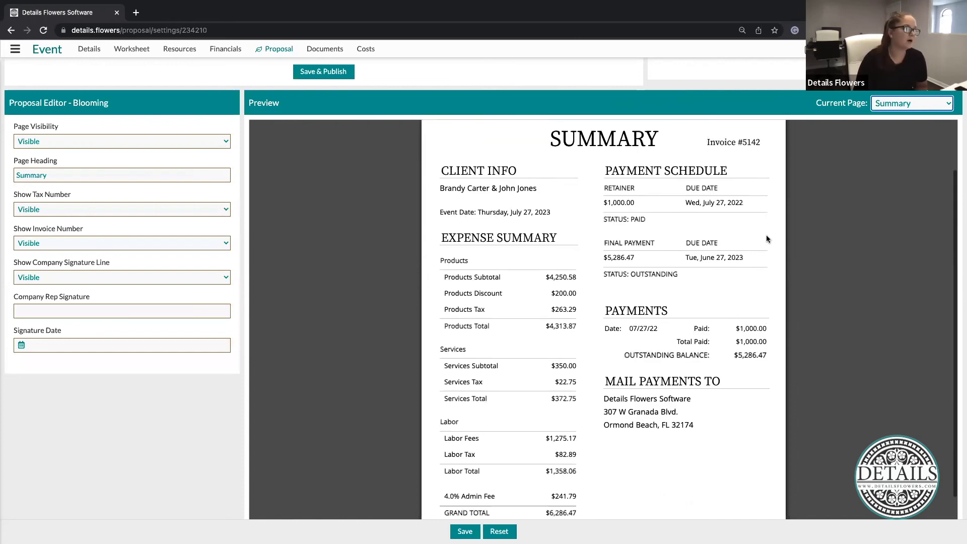
scroll(490, 505, down, 1)
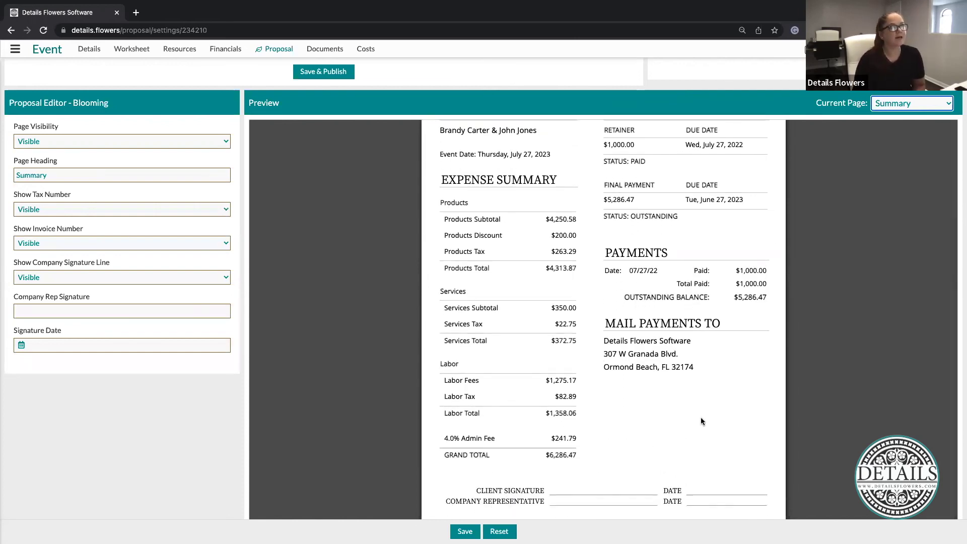
scroll(700, 417, up, 1)
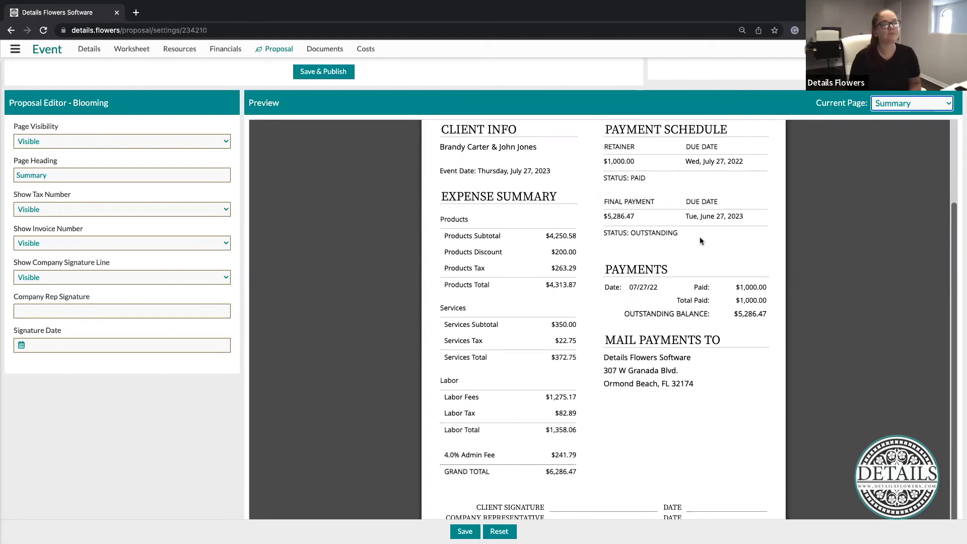
drag(603, 288, 695, 387)
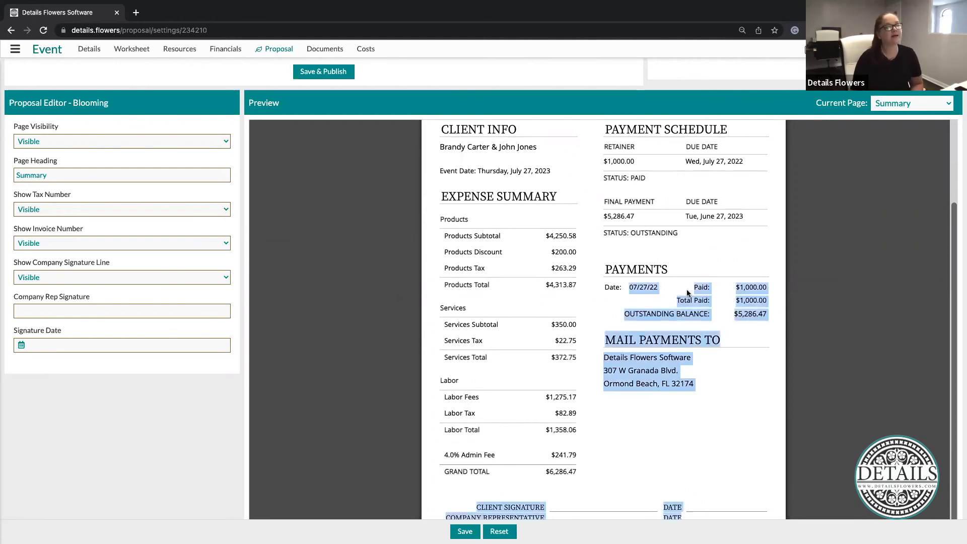
click(660, 294)
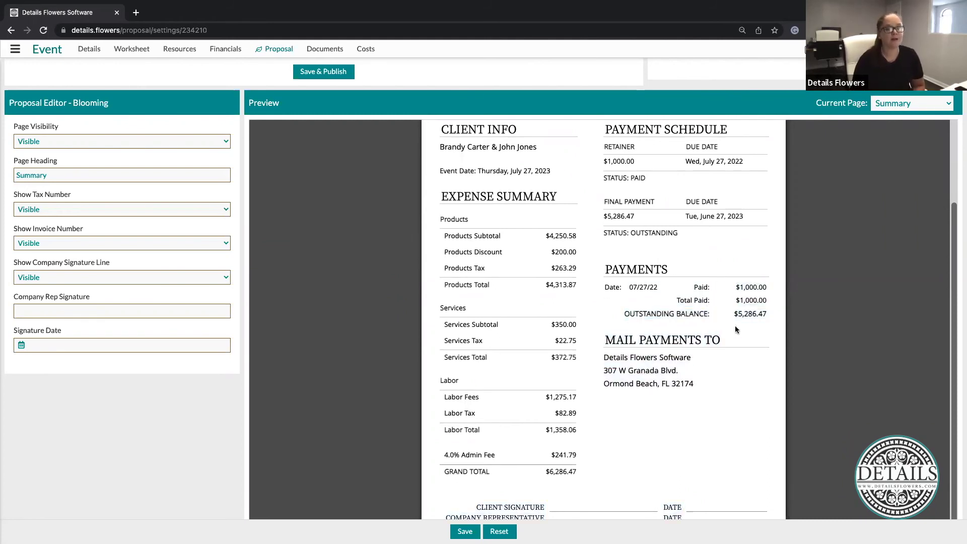
drag(735, 314, 765, 315)
click(713, 343)
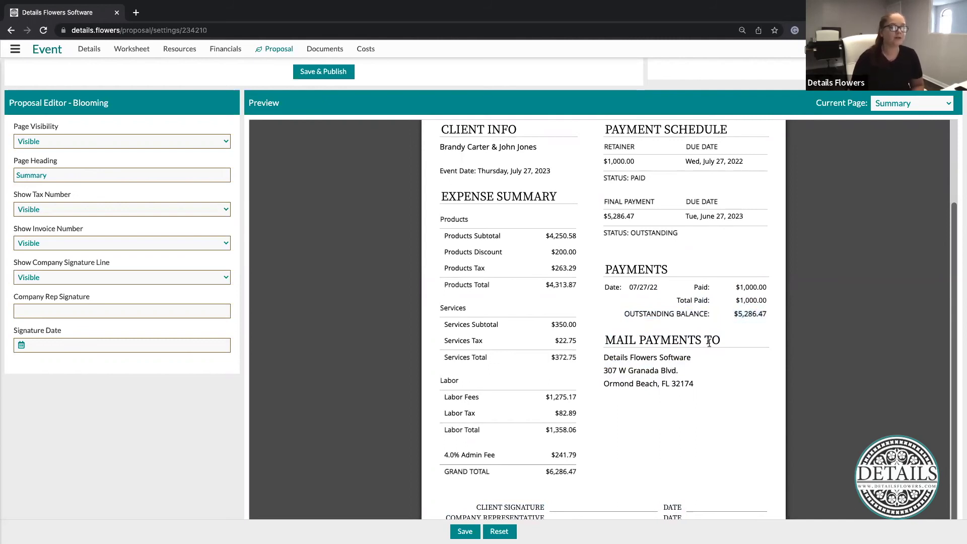
scroll(655, 442, down, 1)
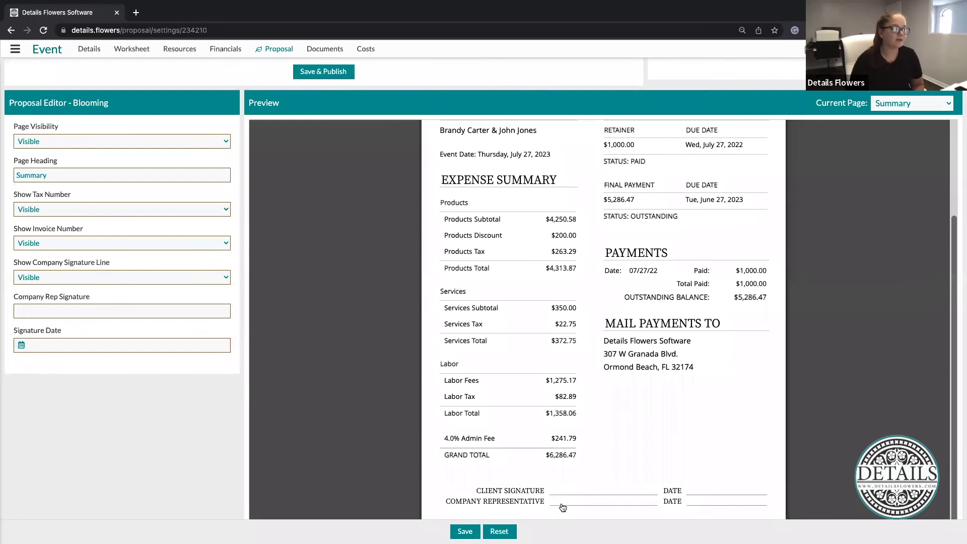
Enter the company representative's name as signature and set the date to Jul 27, 2022
click(588, 504)
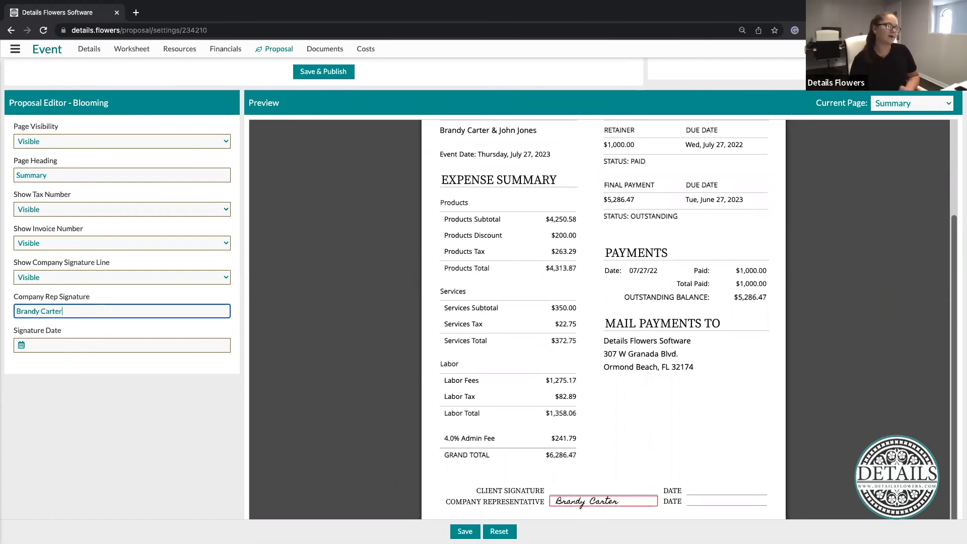
click(725, 503)
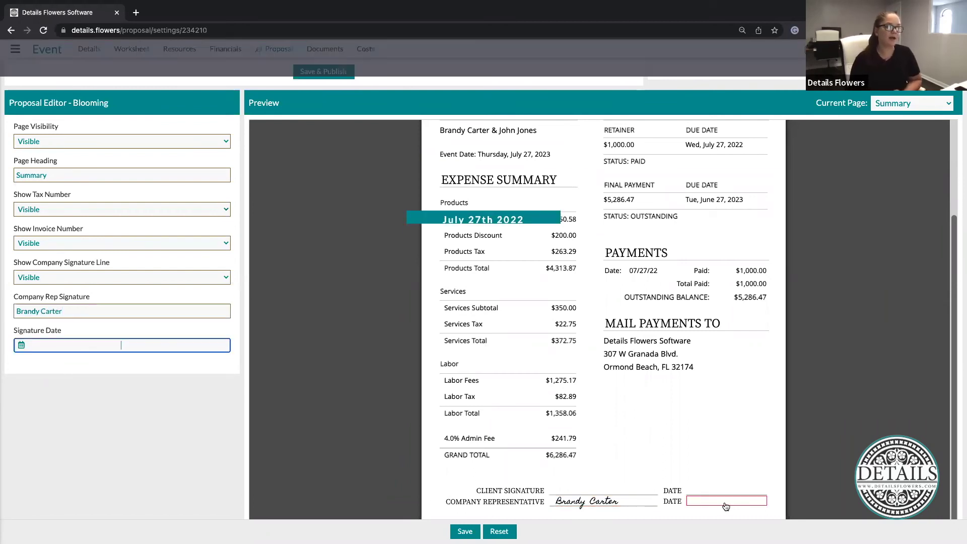
click(682, 505)
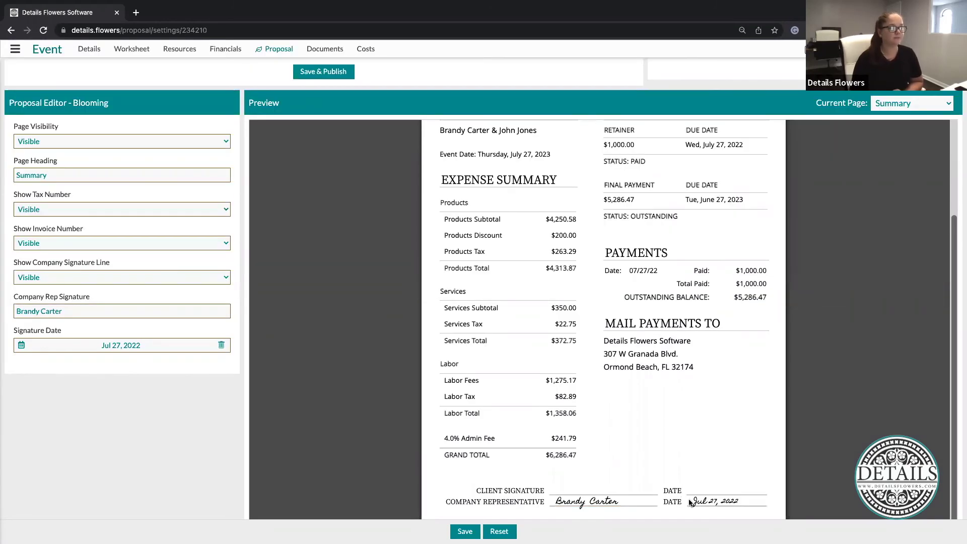
scroll(347, 494, up, 10)
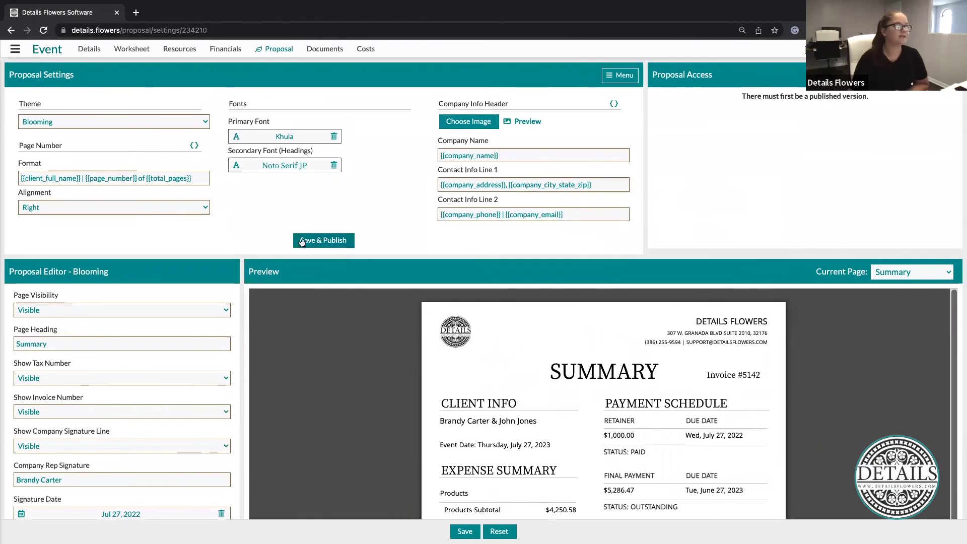
Save & Publish the proposal, then view it from Proposal Access
click(325, 242)
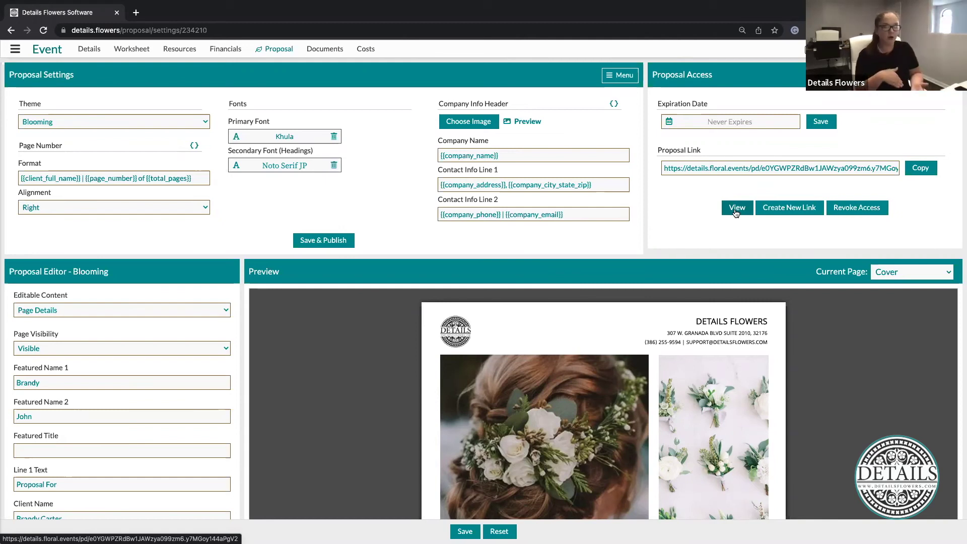
click(740, 210)
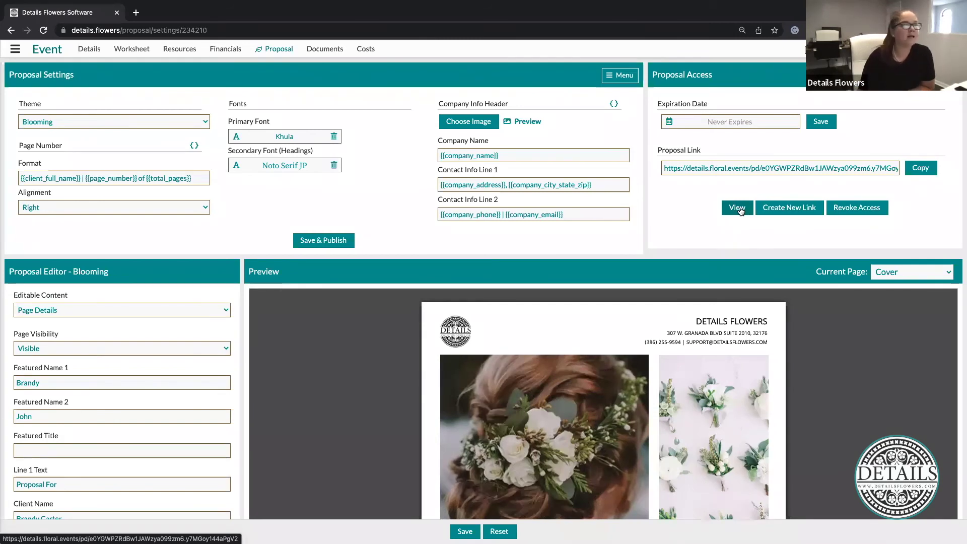
Review the published proposal in a new tab through page 14's Summary, then open Accept & Sign
click(741, 211)
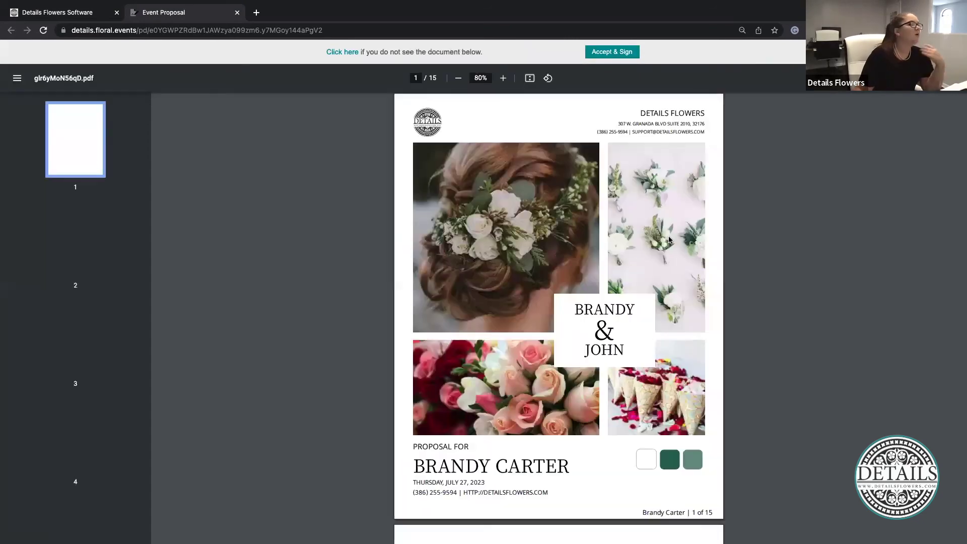
scroll(669, 240, down, 10)
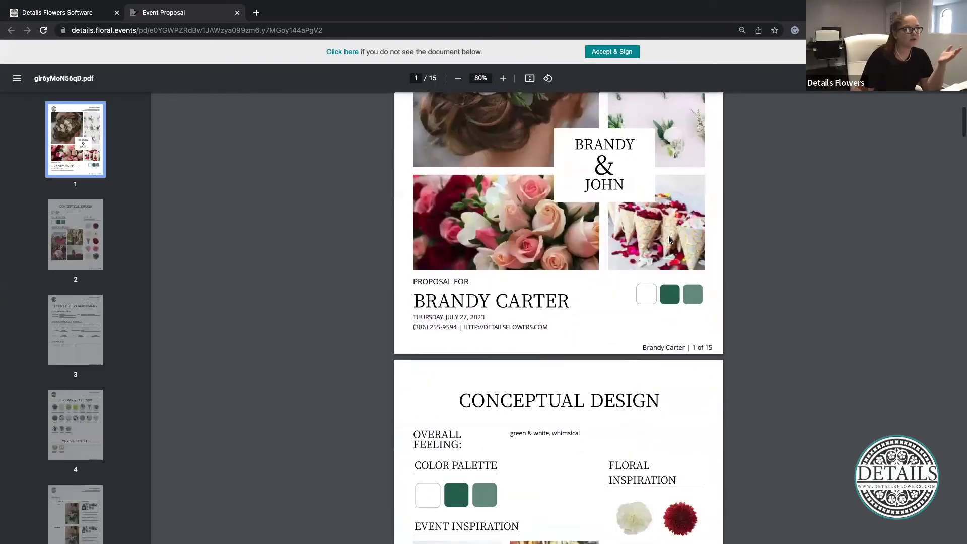
scroll(669, 239, down, 10)
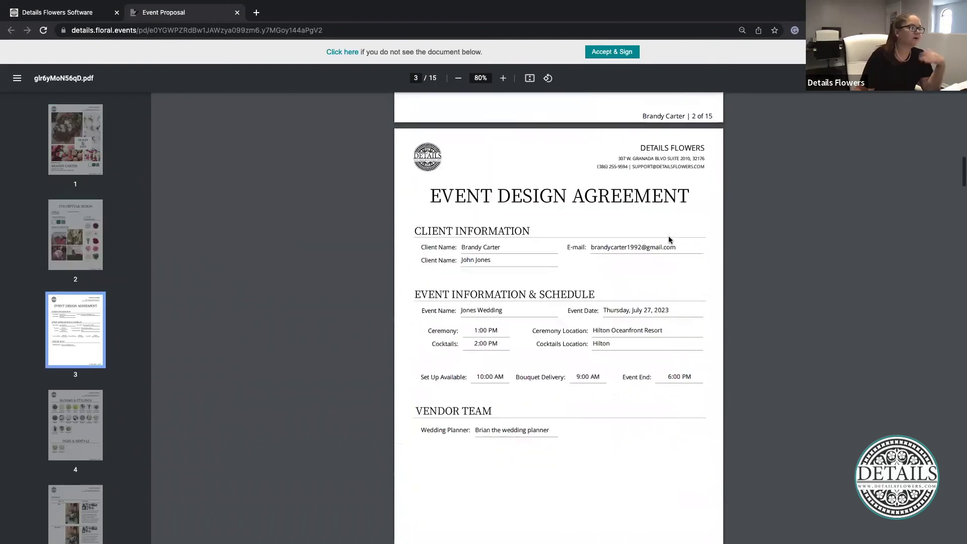
scroll(669, 240, down, 10)
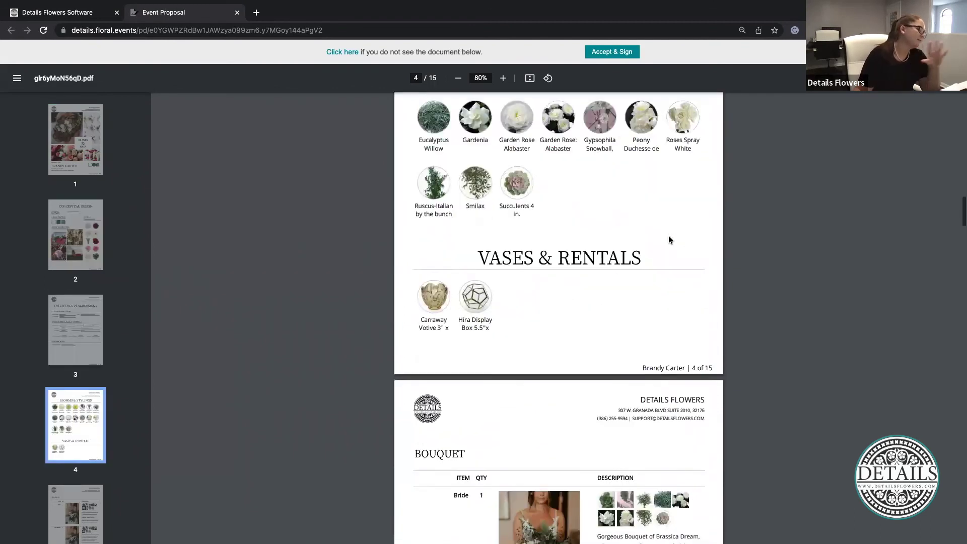
scroll(669, 240, down, 10)
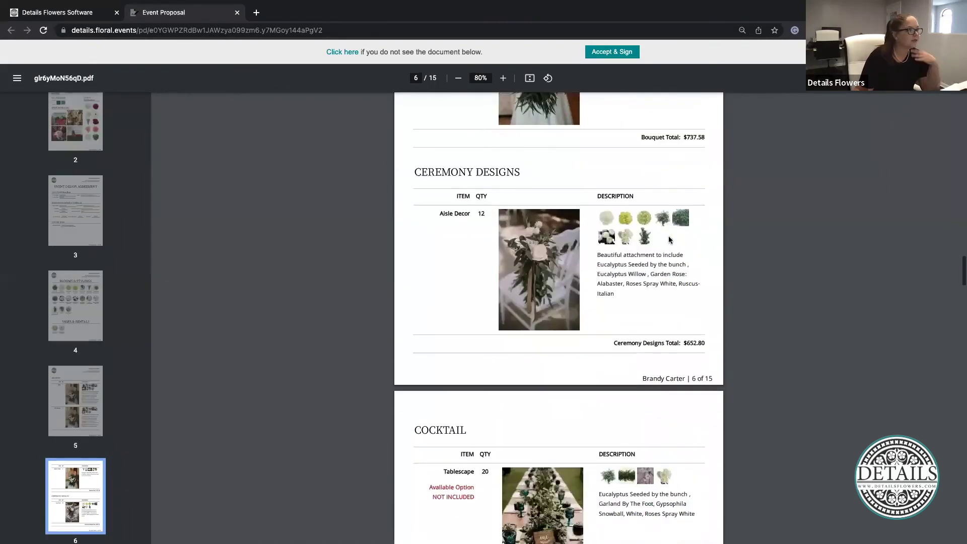
scroll(669, 238, down, 3)
scroll(669, 233, up, 3)
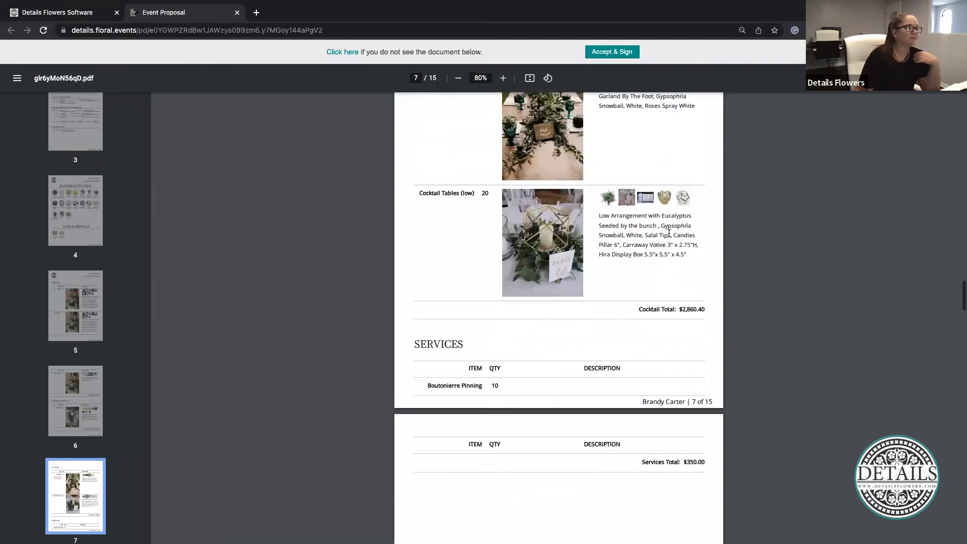
scroll(431, 170, up, 2)
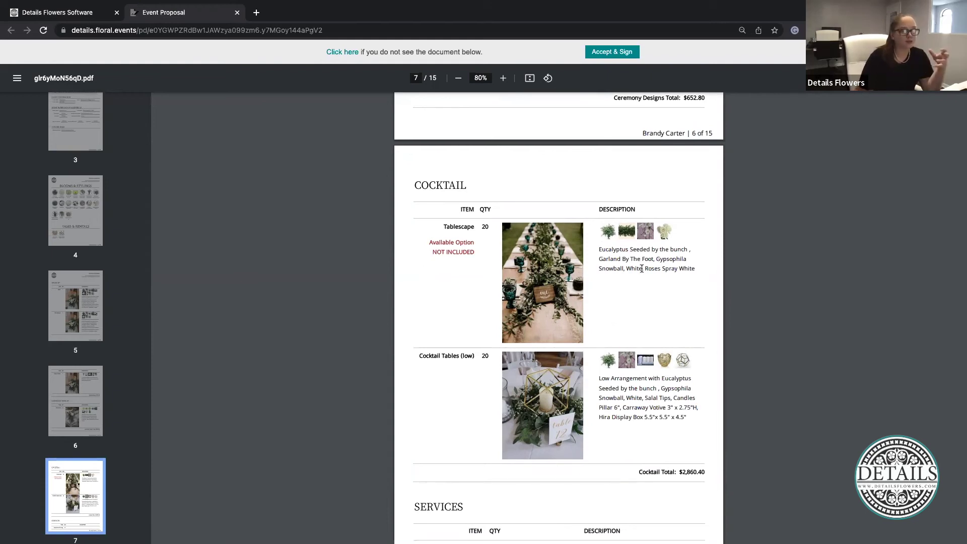
scroll(642, 268, down, 10)
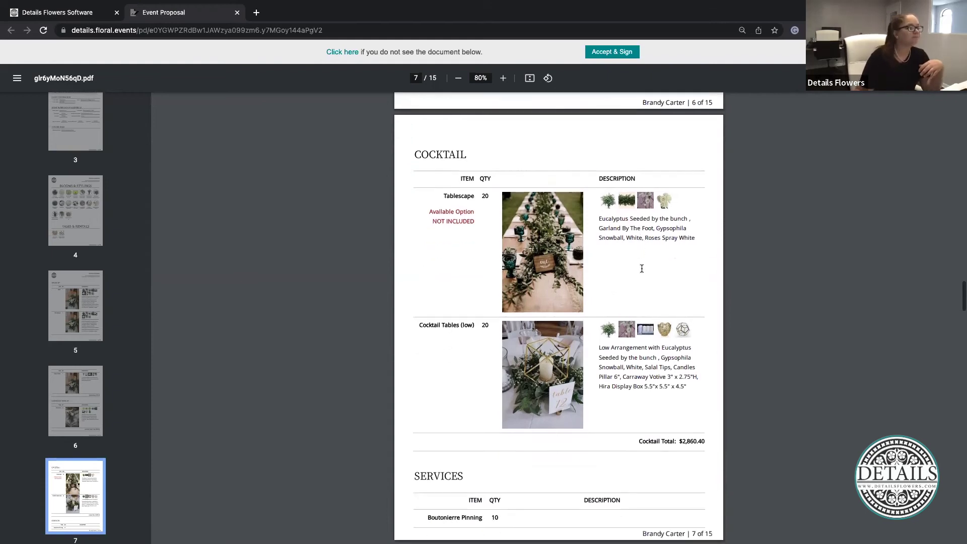
scroll(641, 268, down, 18)
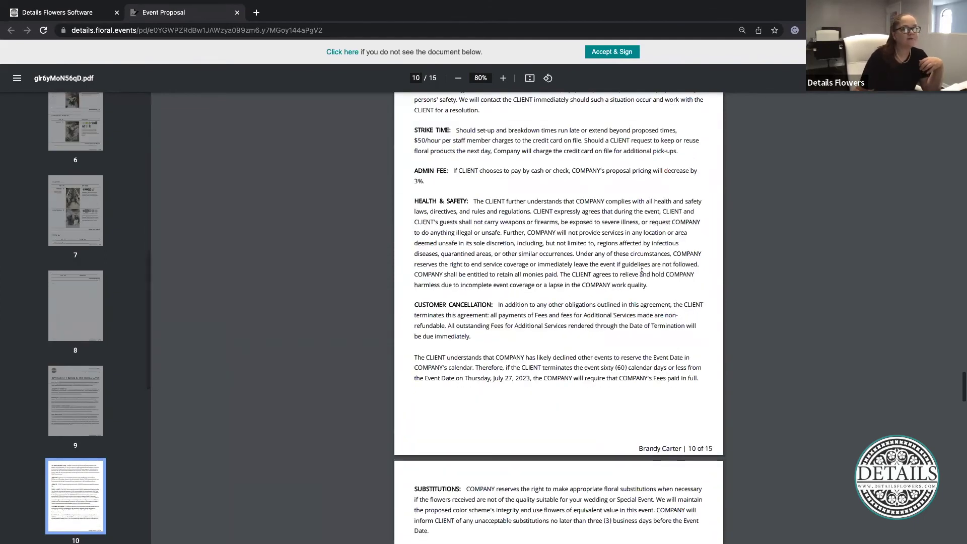
scroll(642, 269, down, 20)
scroll(642, 268, down, 10)
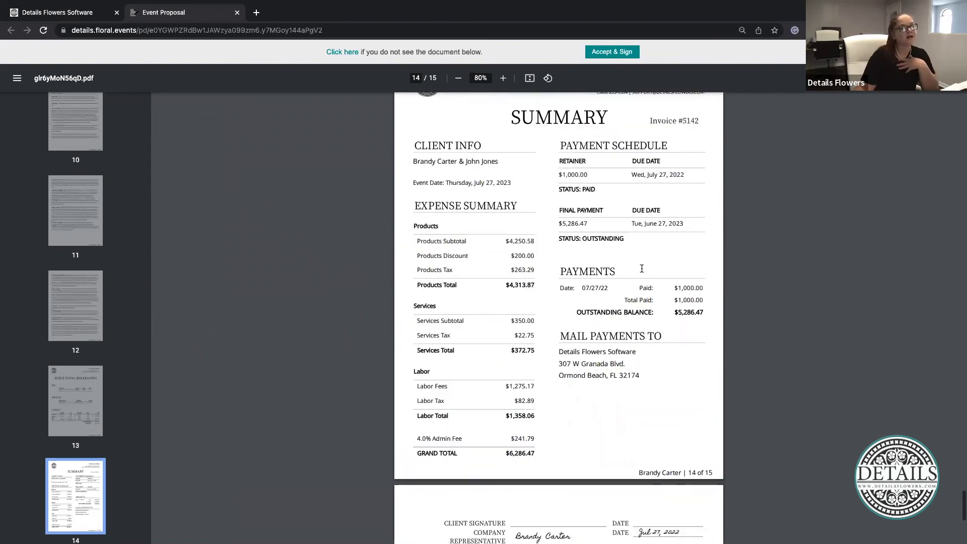
scroll(642, 269, up, 8)
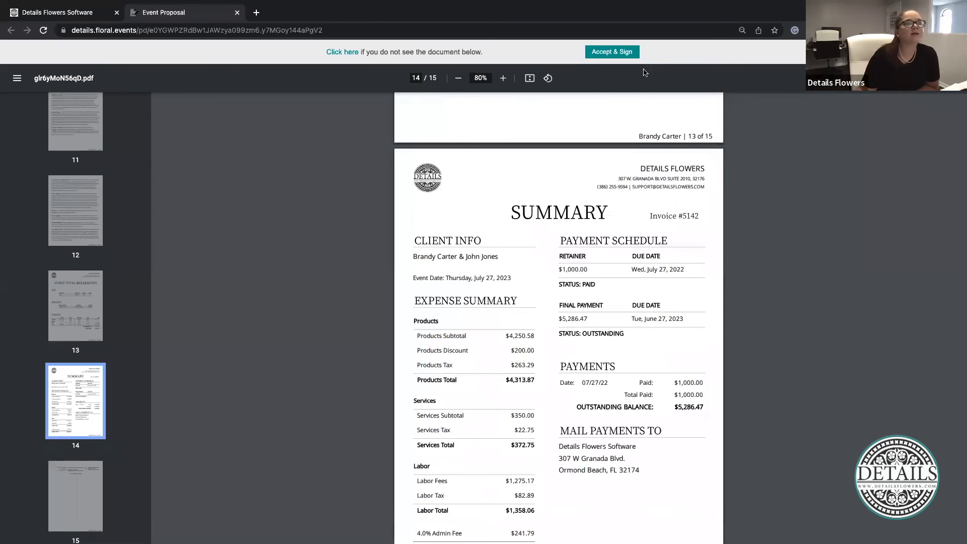
click(614, 52)
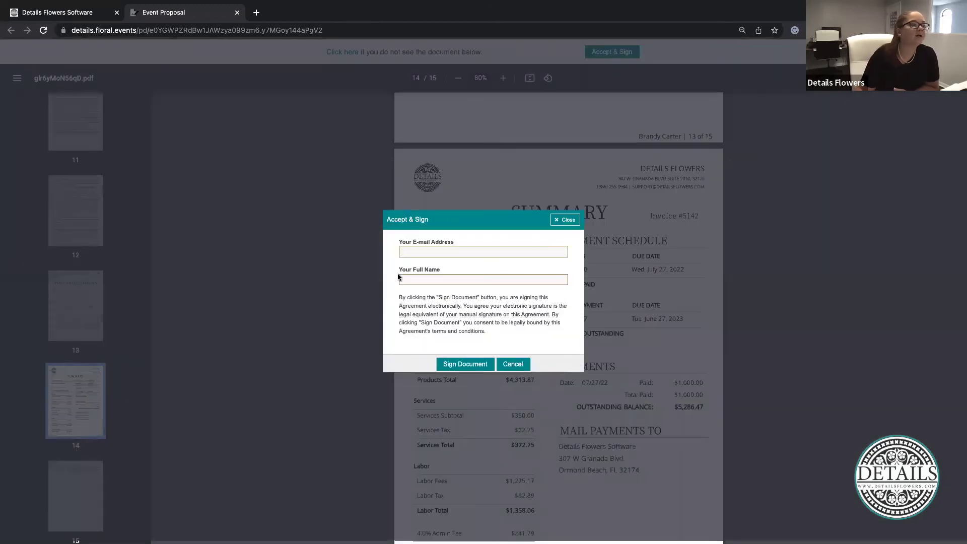
Cancel the Accept & Sign form without signing and close the Event Proposal tab
click(435, 252)
click(441, 279)
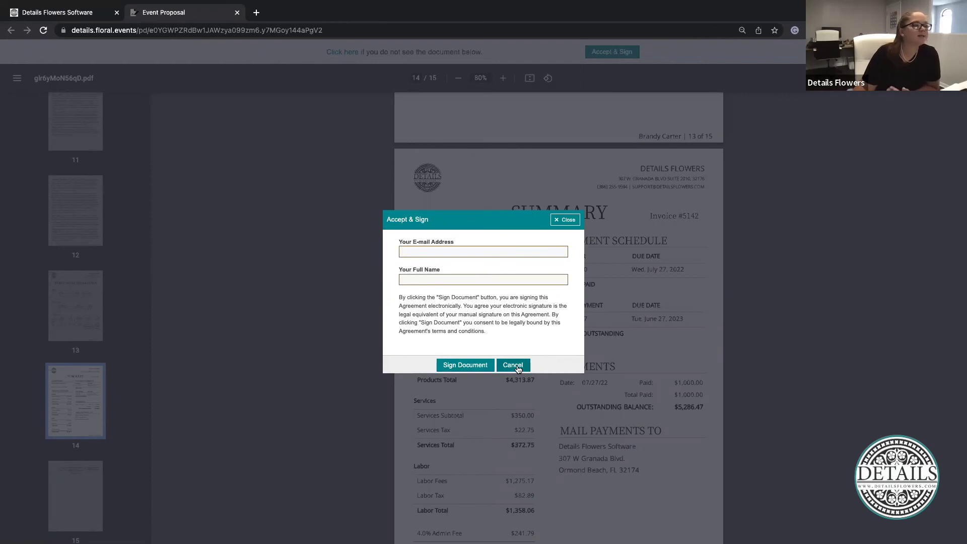
click(512, 365)
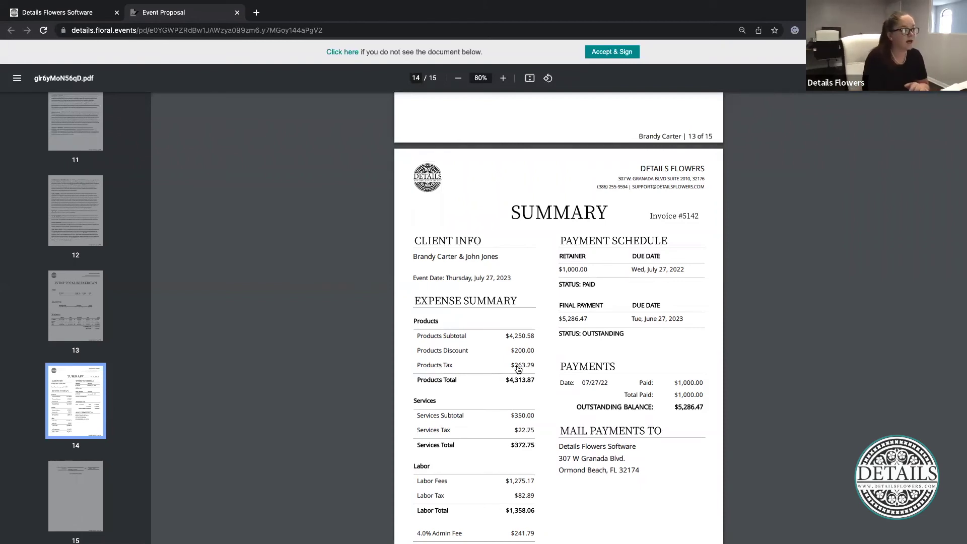
click(238, 12)
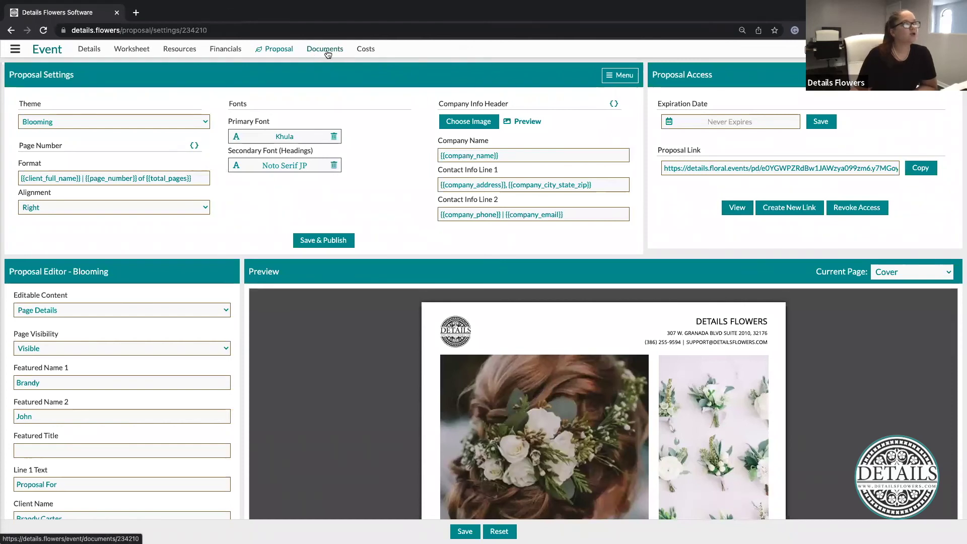
Open the event's Documents page to view the Executive Summary PDF with its $6,286.47 grand total
click(326, 50)
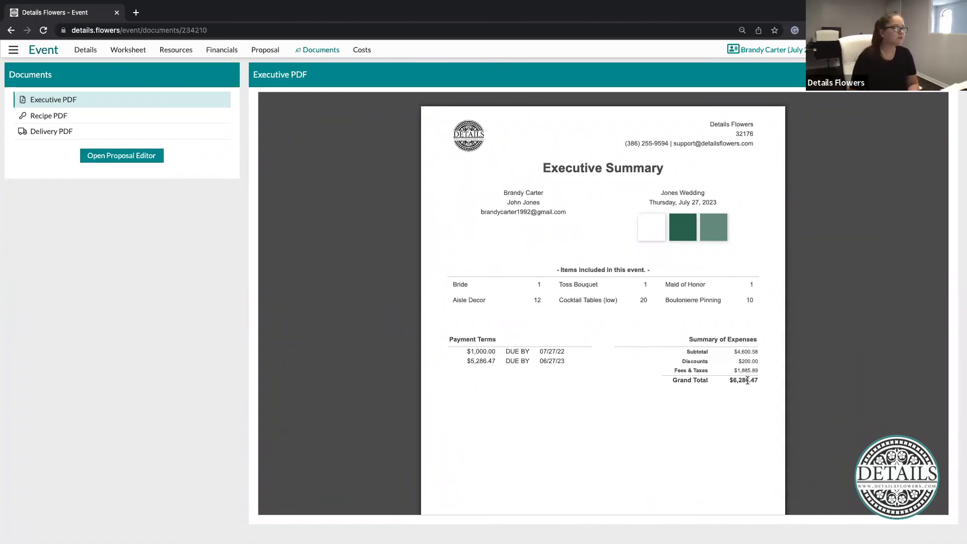
View the Recipe PDF down to the Bride and Toss Bouquet recipes
click(54, 118)
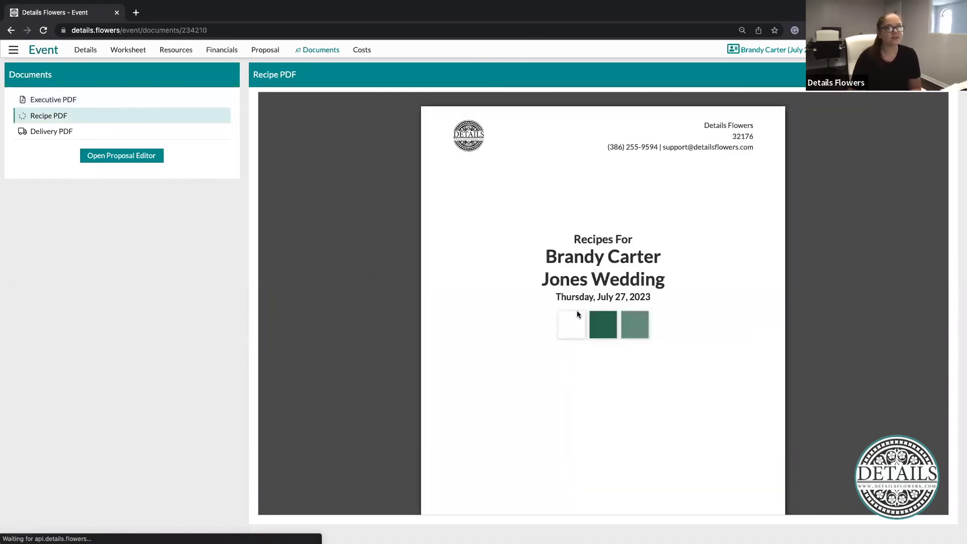
scroll(576, 310, down, 10)
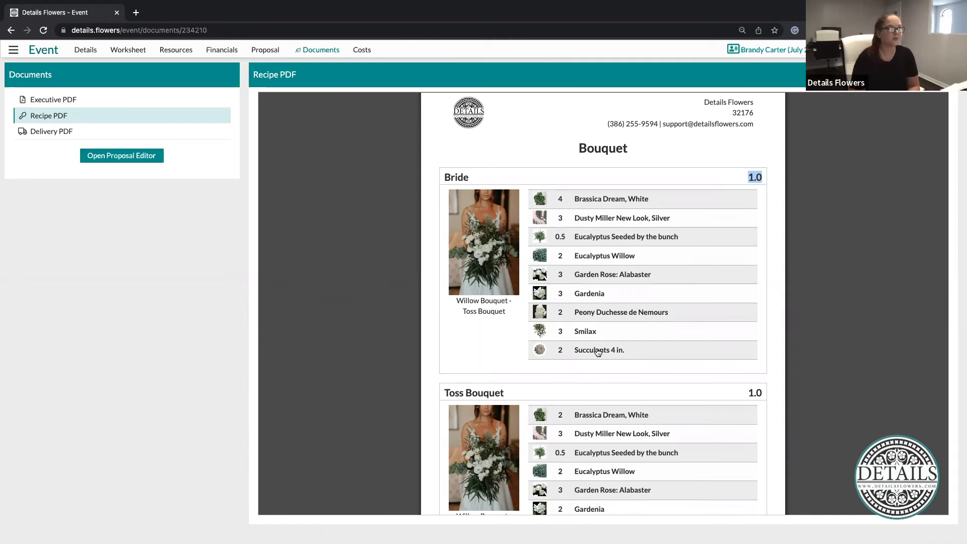
Review the Delivery PDF through to the rentals Pick-Up Checklist and signature section
click(44, 132)
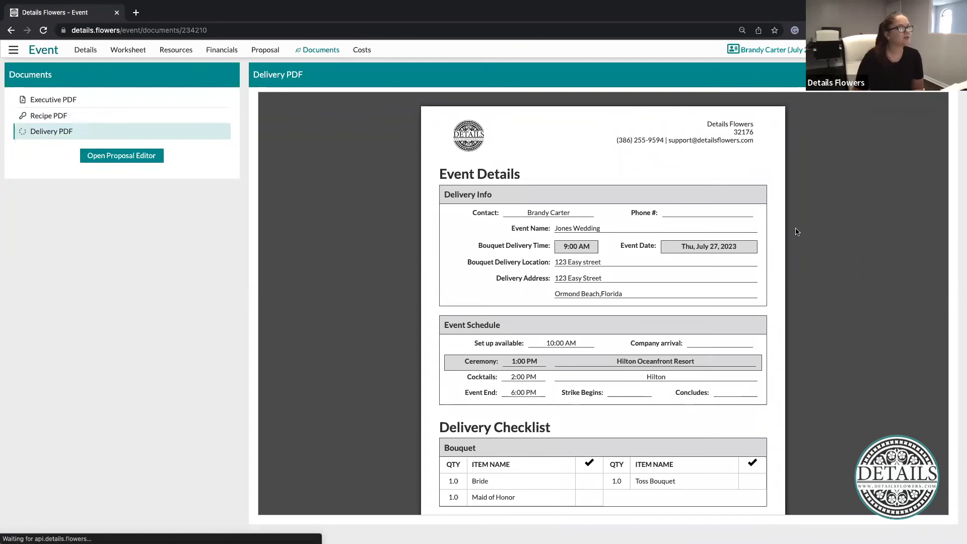
scroll(796, 232, down, 3)
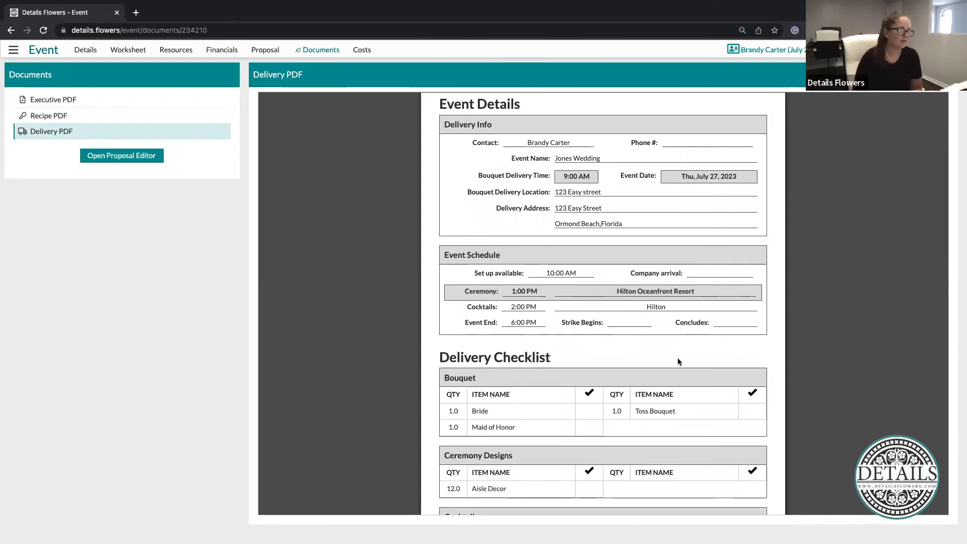
scroll(678, 360, down, 7)
scroll(678, 358, down, 1)
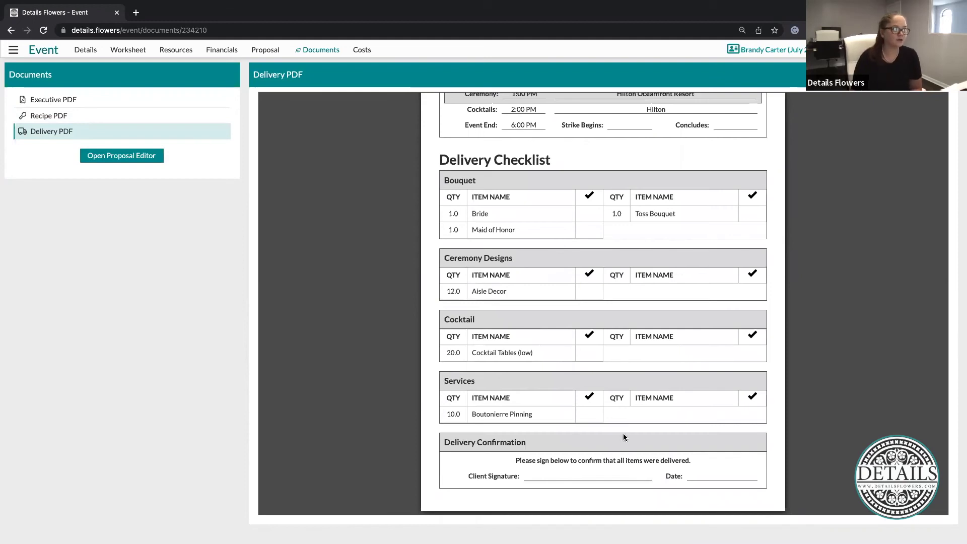
scroll(624, 437, down, 1)
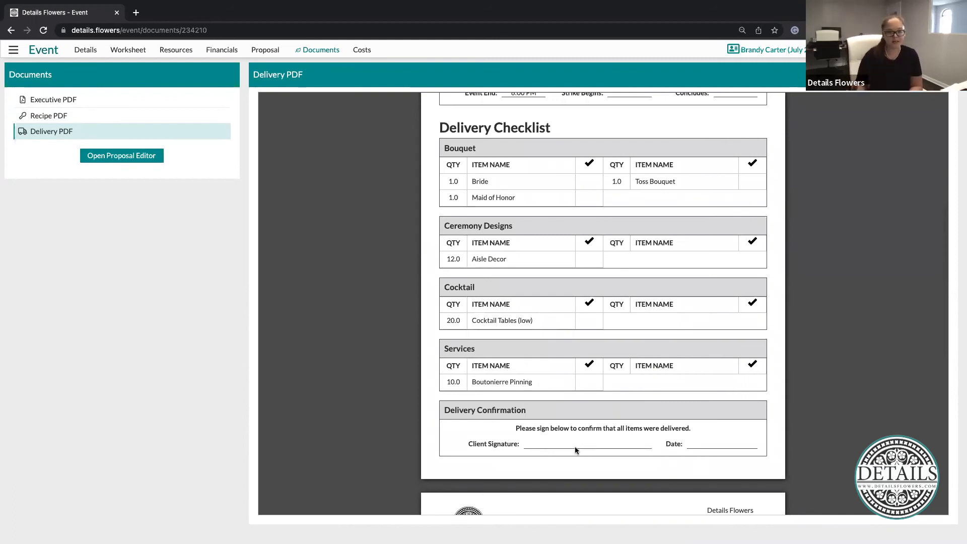
scroll(576, 449, down, 8)
scroll(575, 446, down, 1)
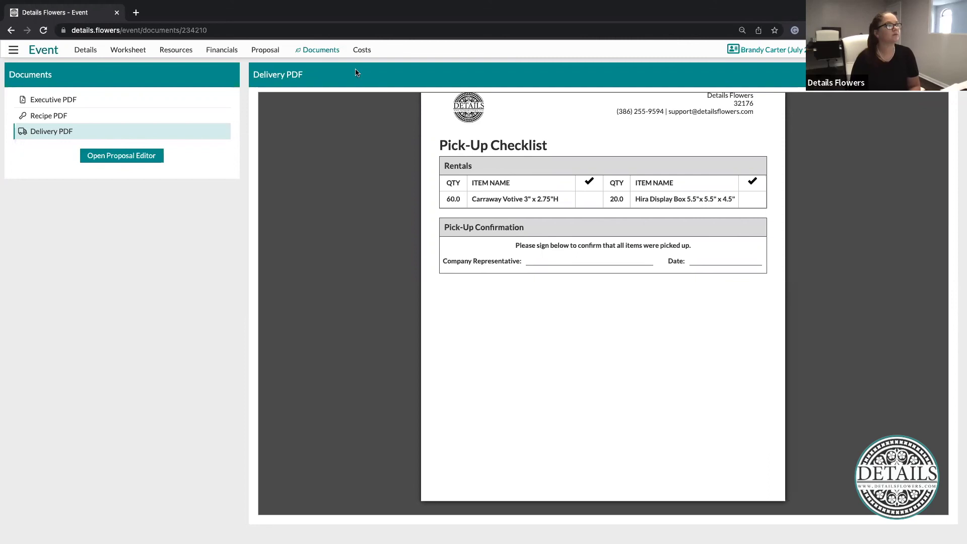
Go to the event's Costs page and highlight the Est. Stem Cost and Est. Total headings
click(360, 50)
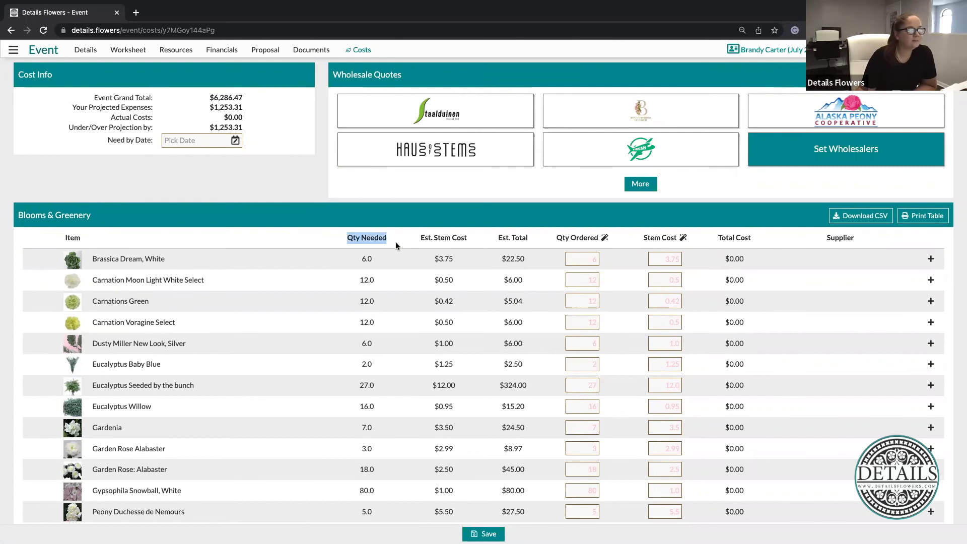
drag(416, 237, 468, 238)
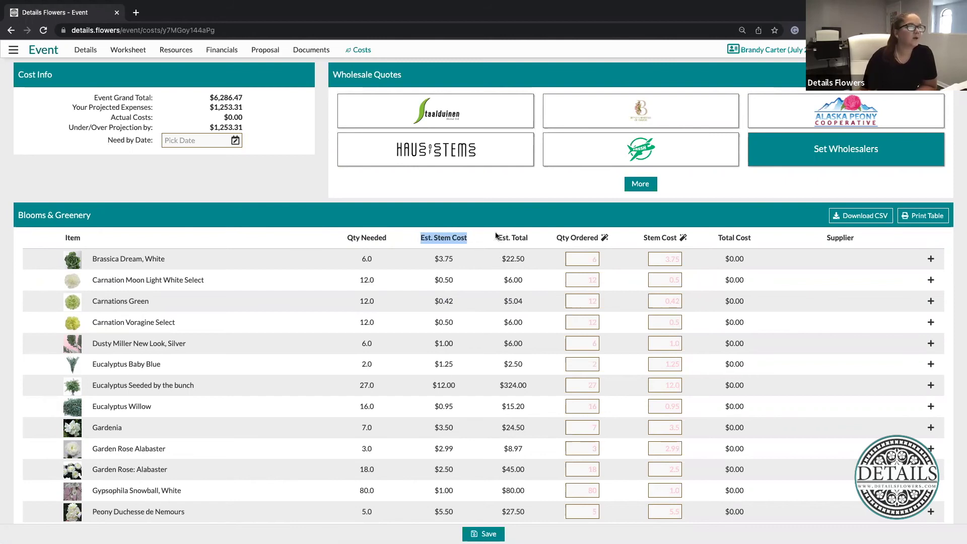
drag(497, 237, 529, 238)
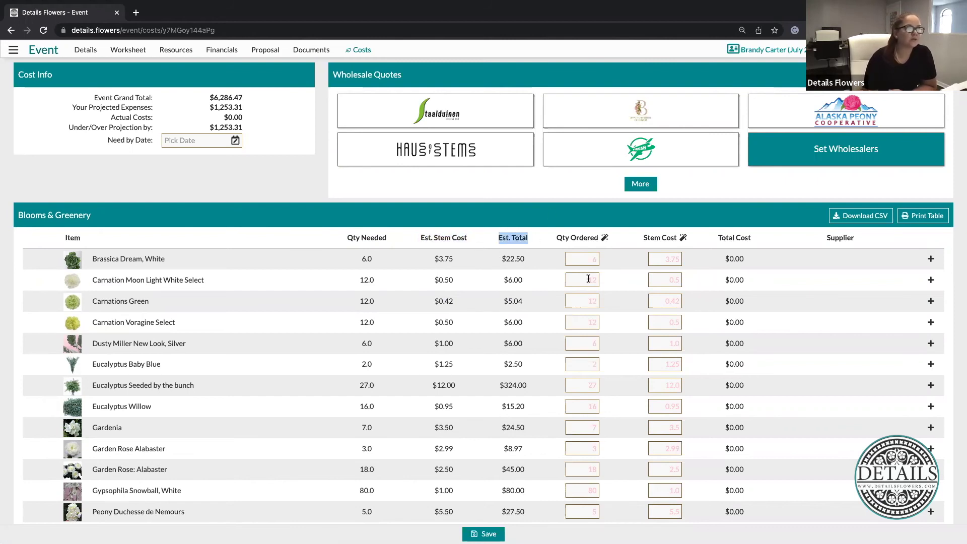
click(294, 244)
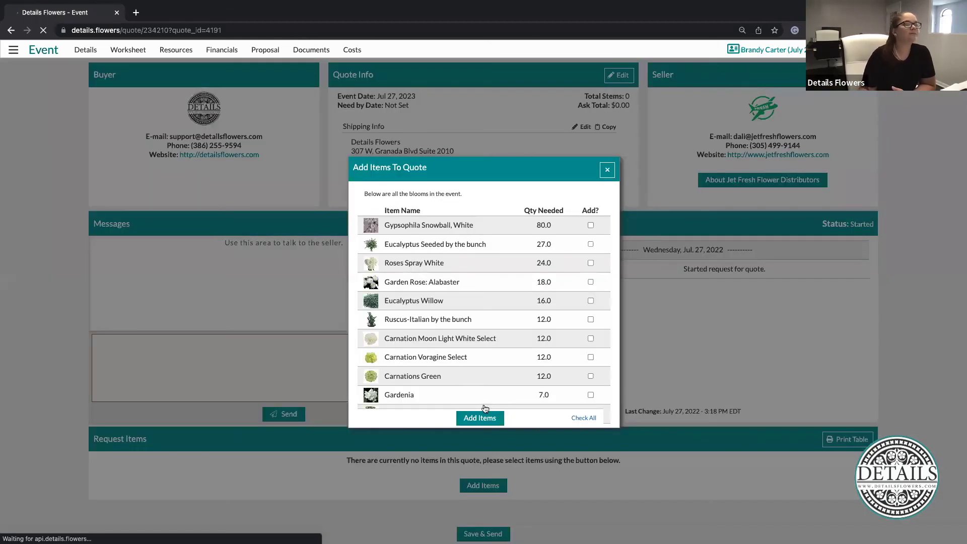
Add all 17 event blooms to the Jet Fresh Flower Distributors quote request
click(590, 225)
click(591, 244)
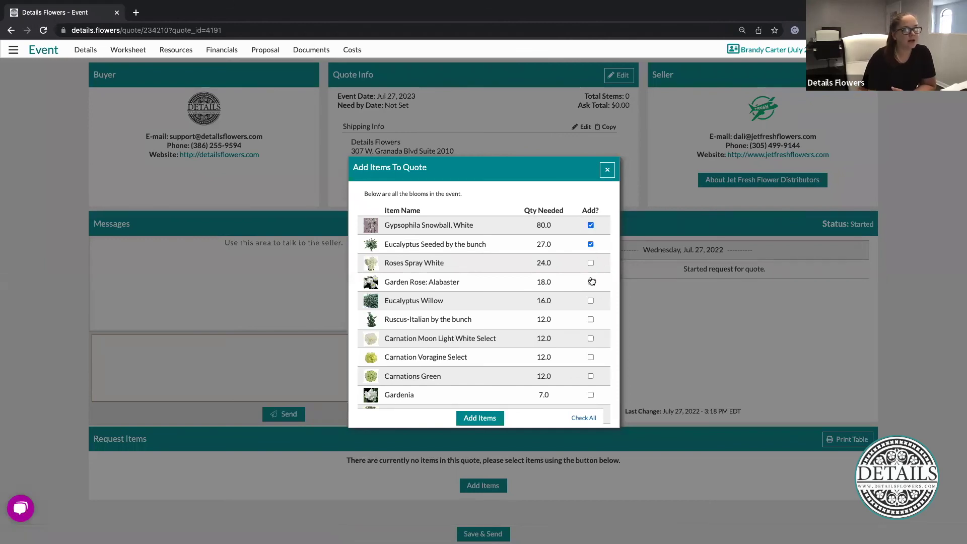
click(591, 282)
click(584, 419)
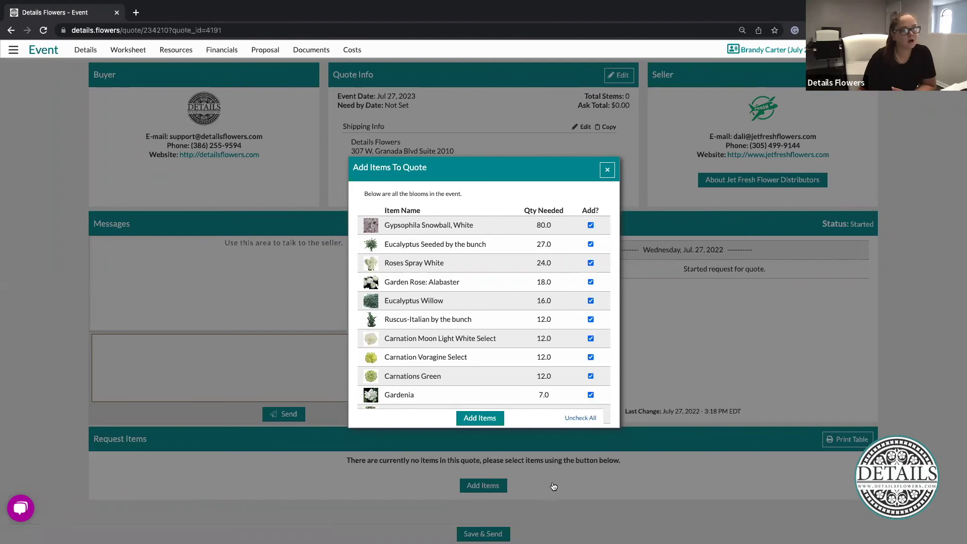
click(474, 423)
scroll(509, 402, down, 6)
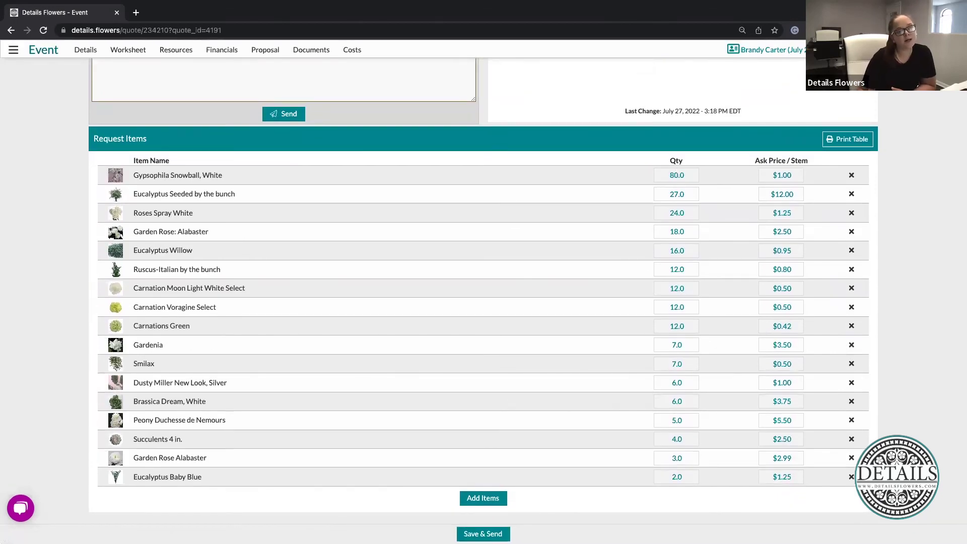
Change the Eucalyptus Seeded quantity from 27 to 30
click(688, 194)
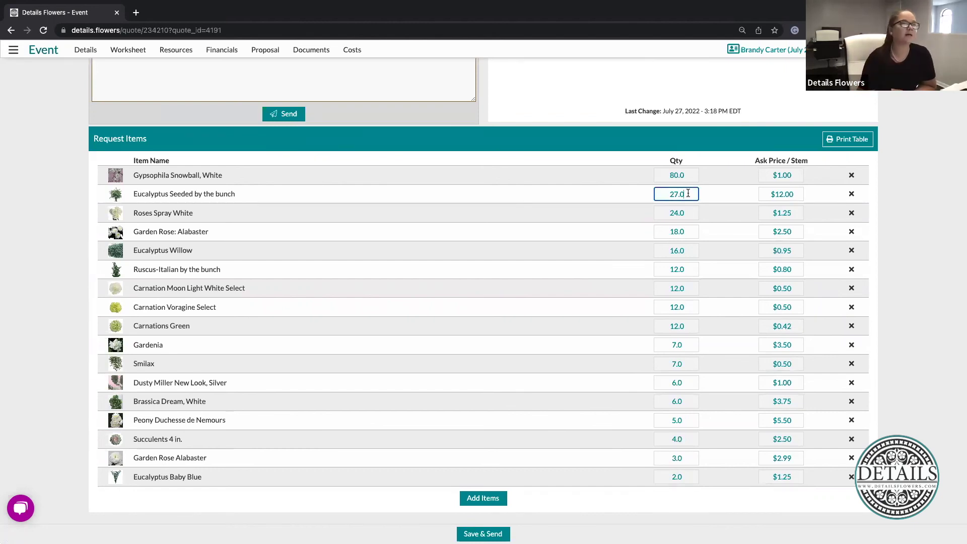
drag(688, 193, 667, 193)
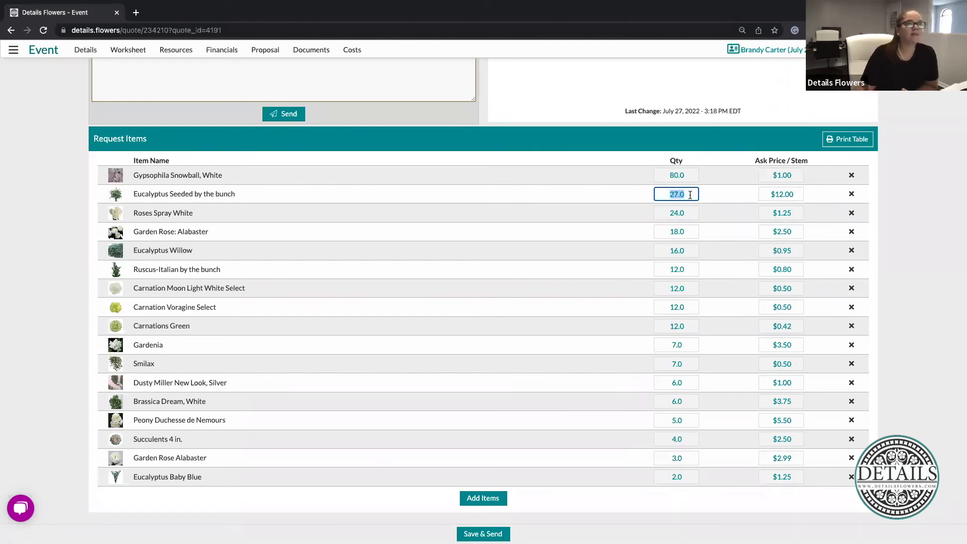
text(30)
click(888, 166)
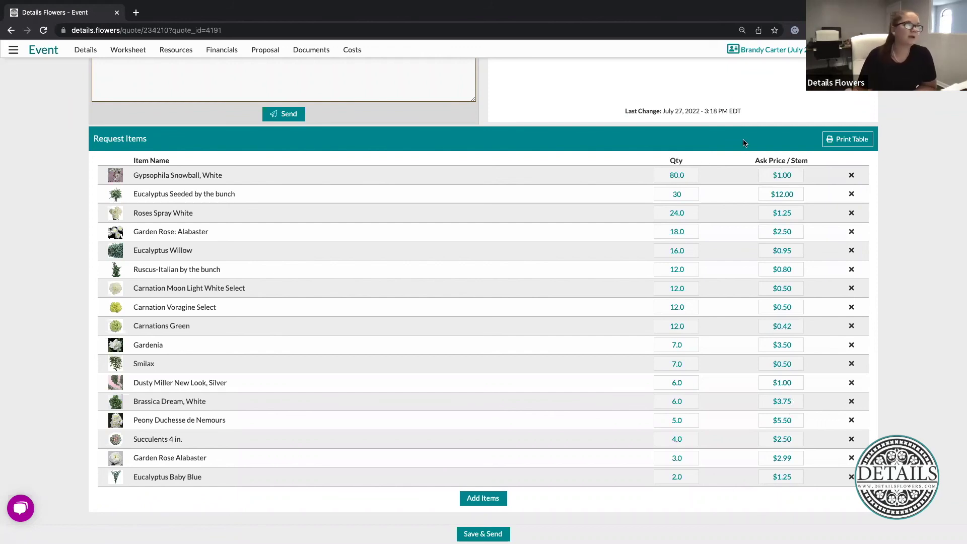
Lower the Roses Spray White ask price to $1.00 per stem, then start a message to the seller
click(792, 212)
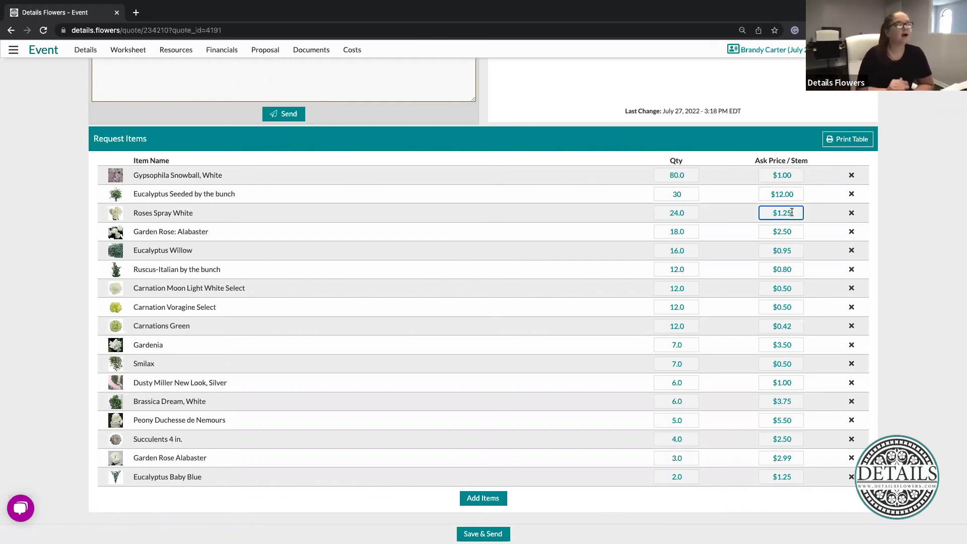
key(BackSpace)
key(BackSpace)
text(00)
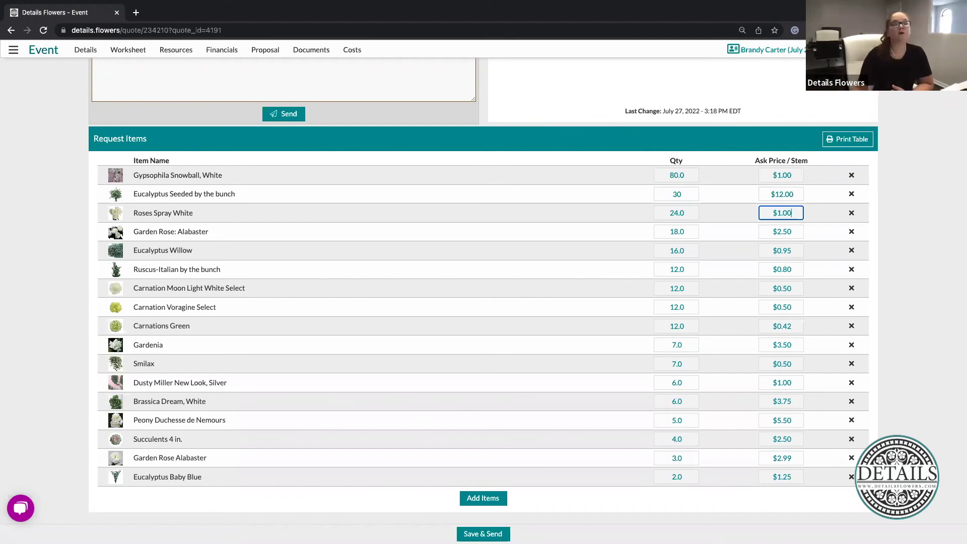
click(896, 202)
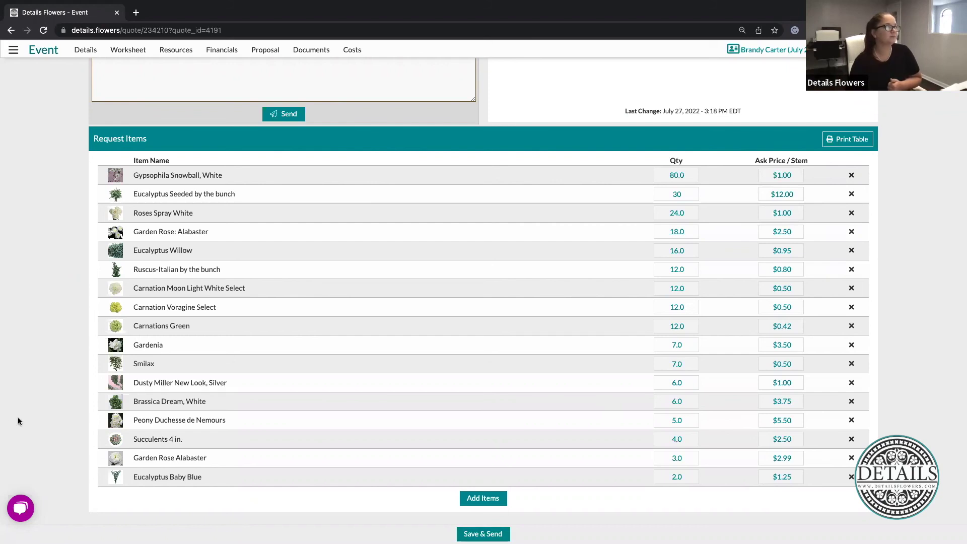
scroll(17, 417, up, 6)
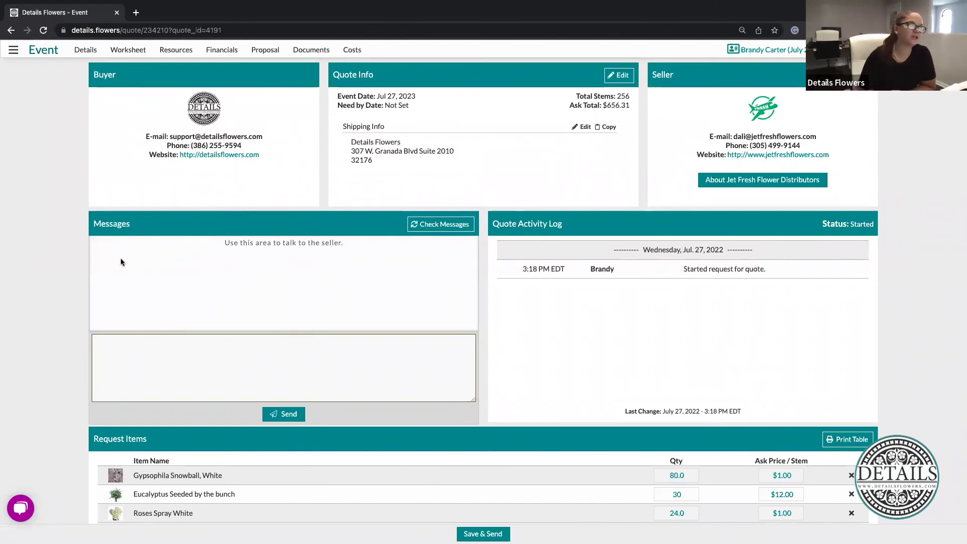
click(261, 339)
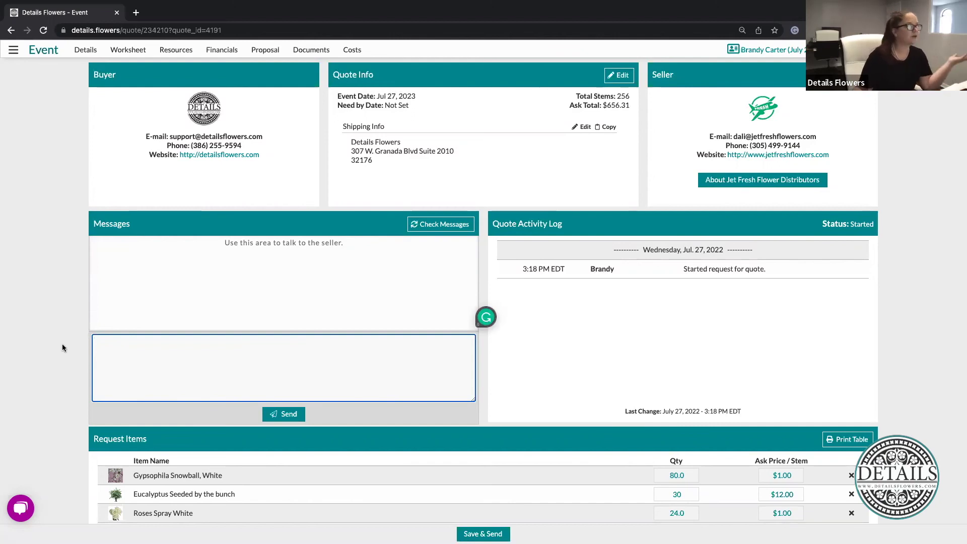
Return to the event's Costs page, which now shows the Jet Fresh quote as started
click(352, 50)
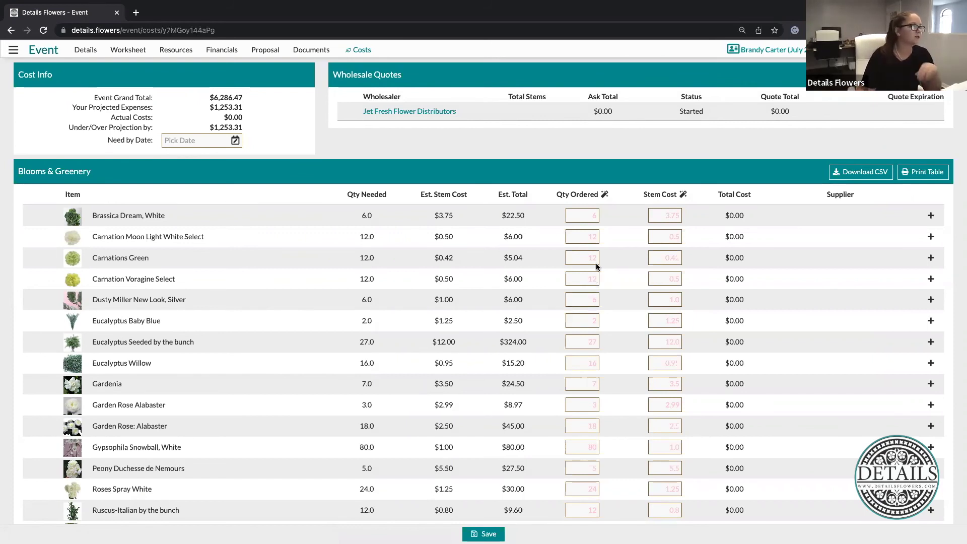
Order 6 Brassica Dream White at $3.75 and 12 Carnation Moon Light at $1.00 per stem
click(594, 216)
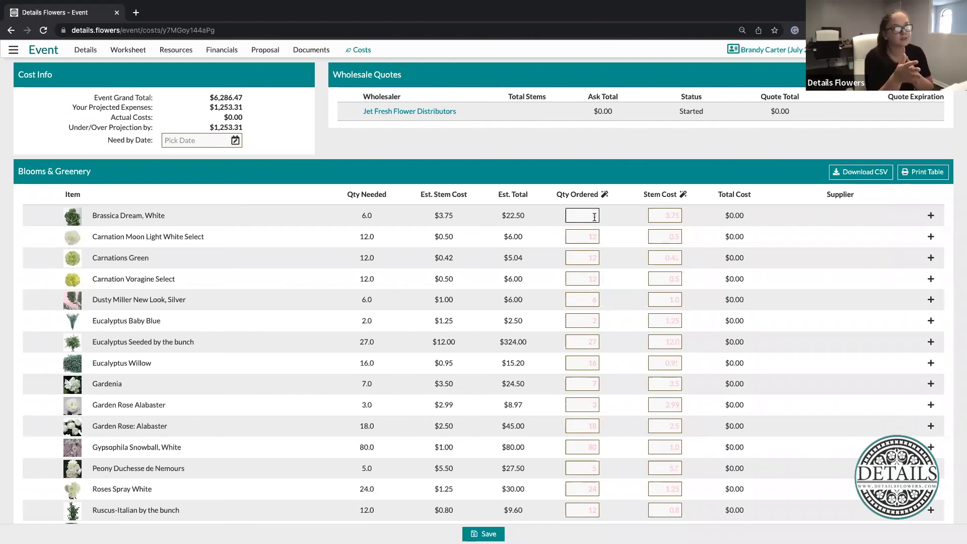
click(595, 217)
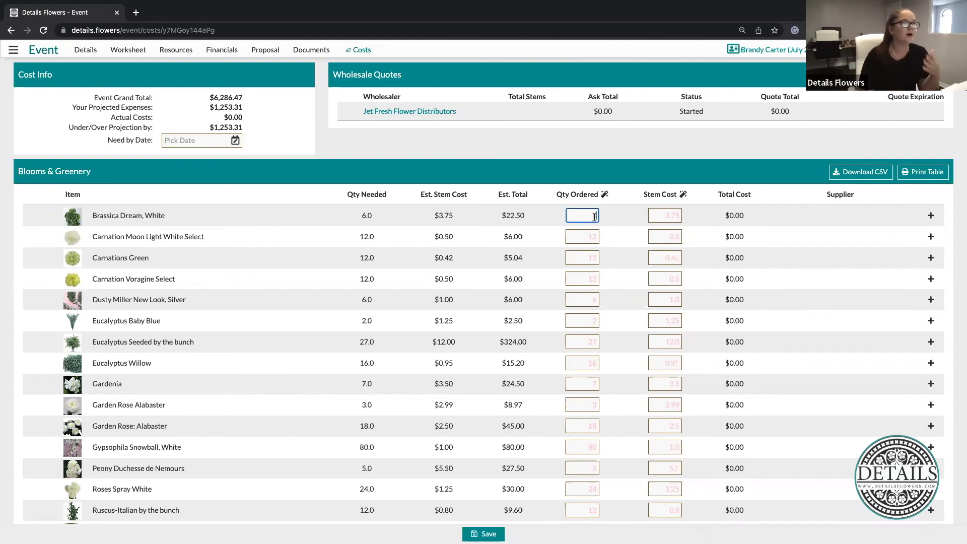
text(6)
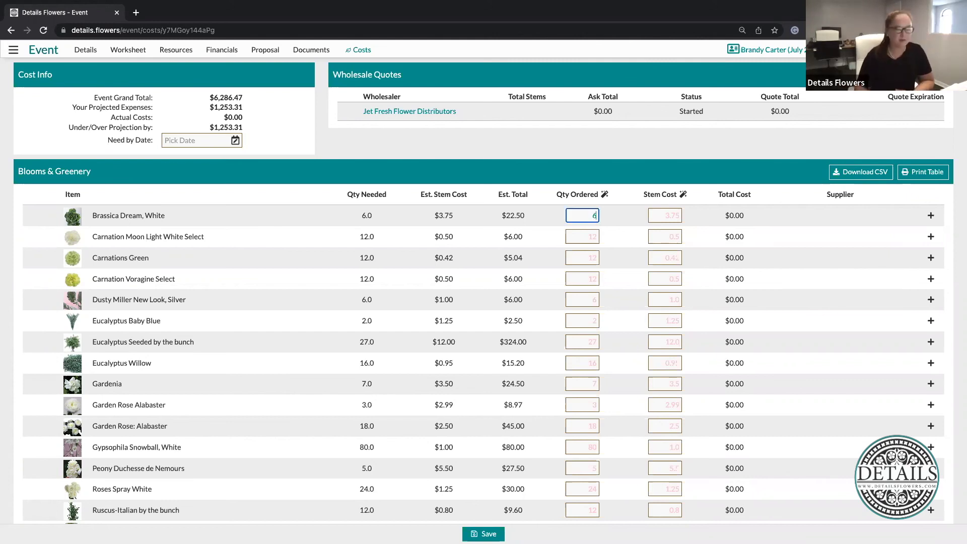
click(678, 215)
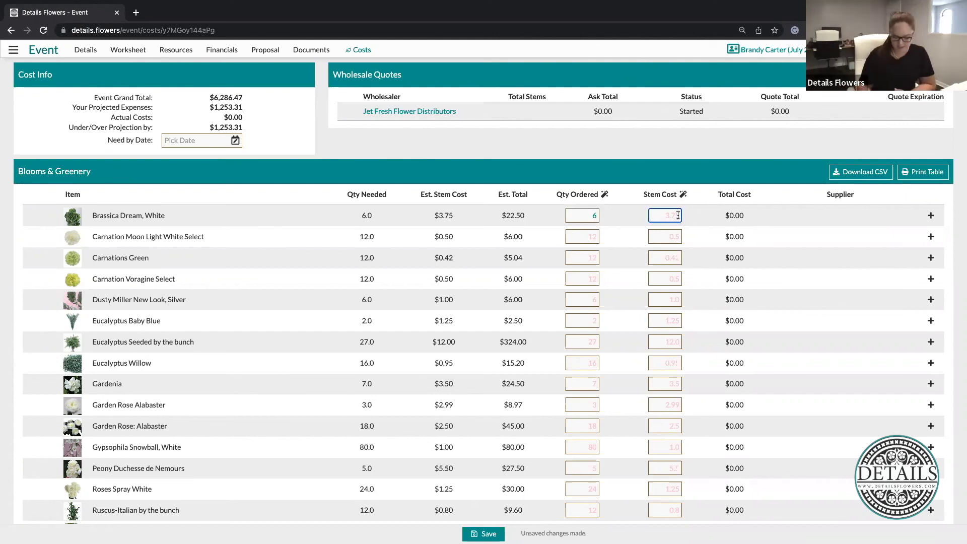
text(3.75)
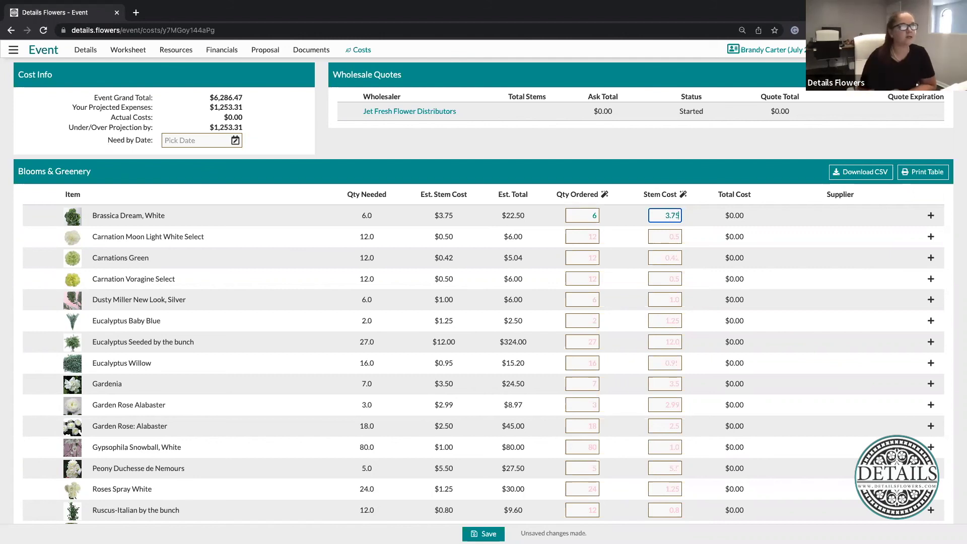
click(563, 274)
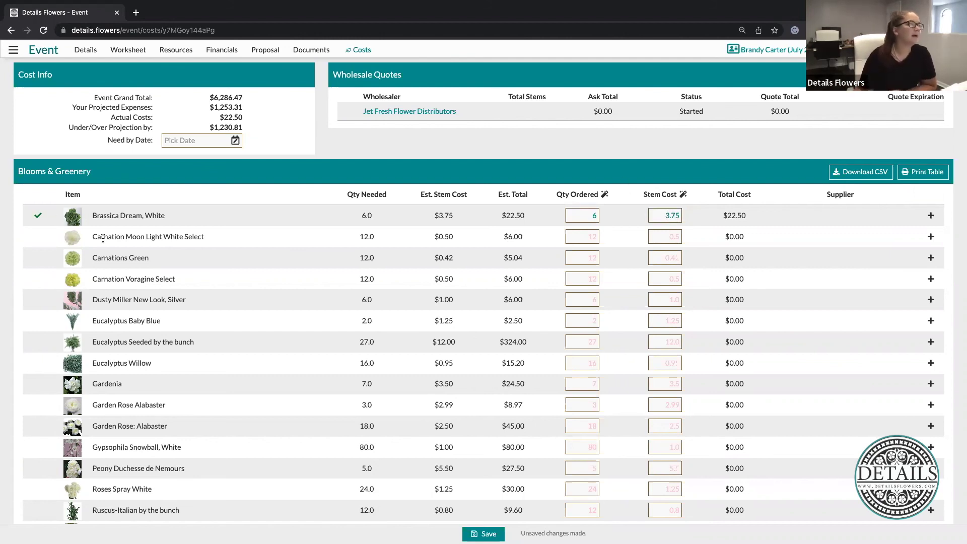
click(595, 234)
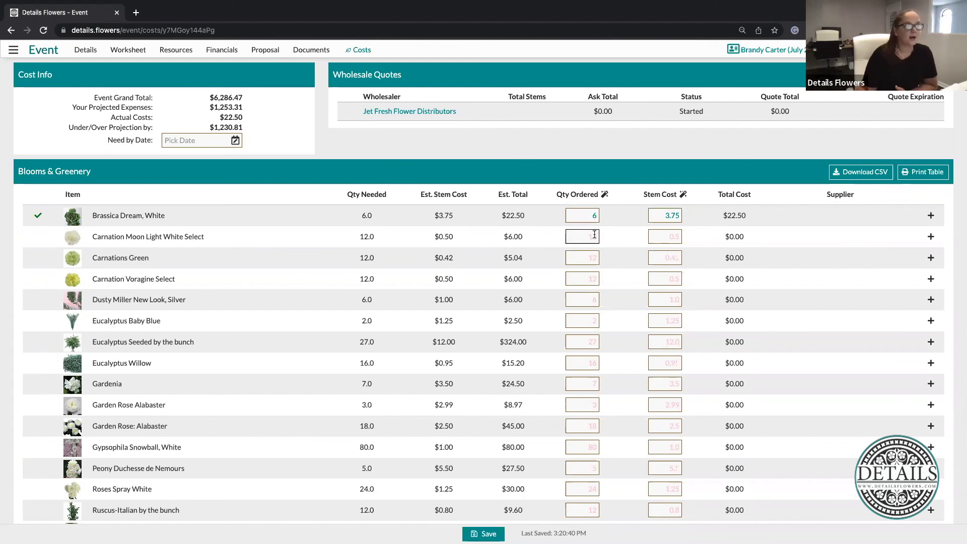
text(12)
click(656, 174)
click(679, 237)
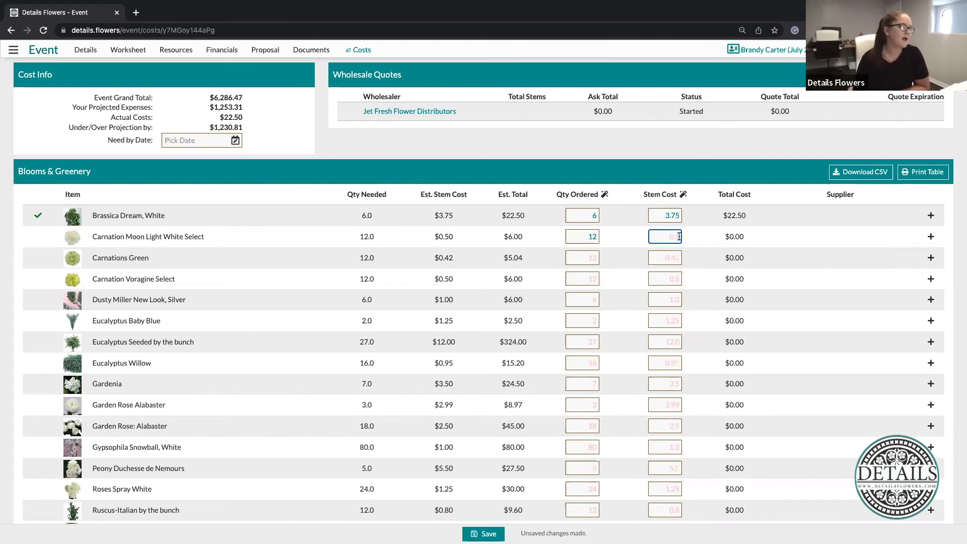
text(1.00)
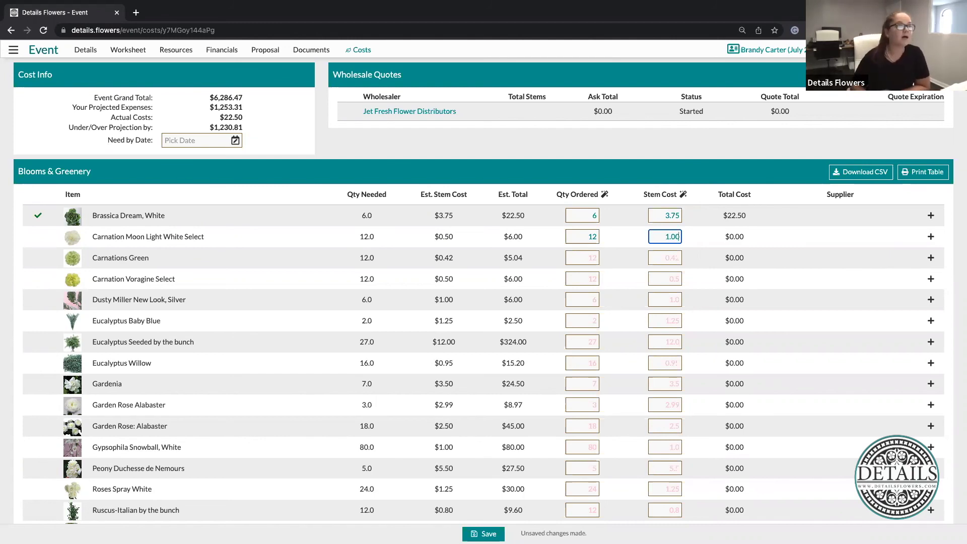
click(749, 187)
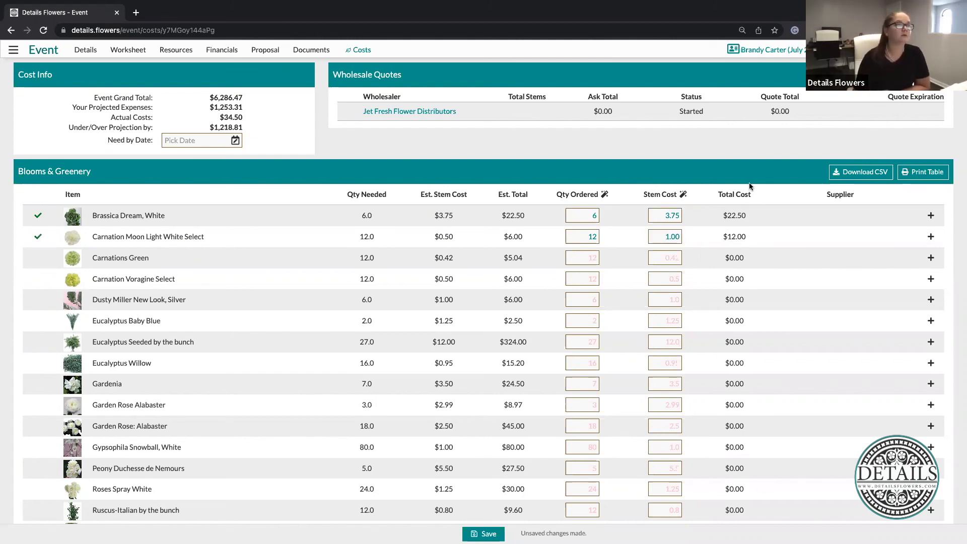
Order 12 Carnations Green at $0.50 and 12 Carnation Voragine Select at $0.45 per stem
click(594, 257)
text(12)
click(677, 256)
text(.50)
click(587, 279)
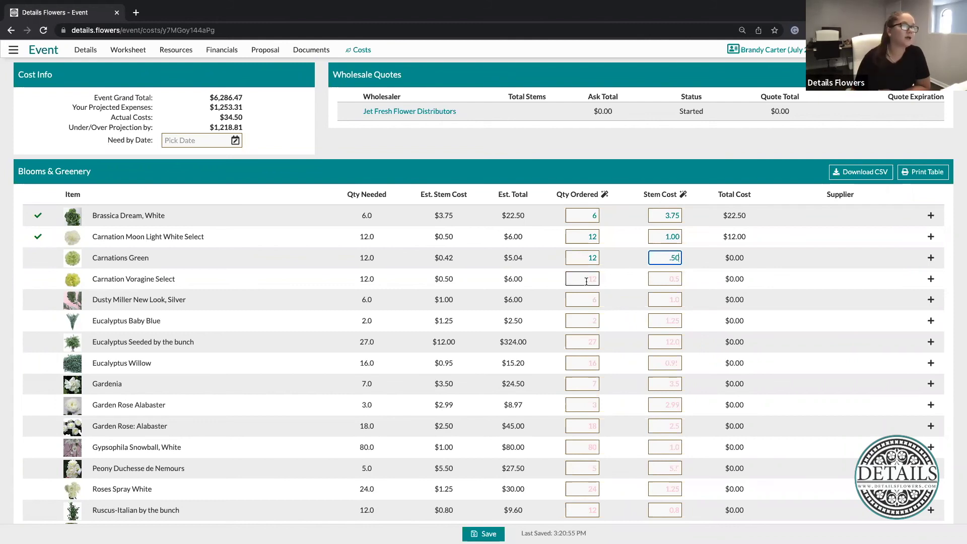
text(12)
click(673, 279)
text(.45)
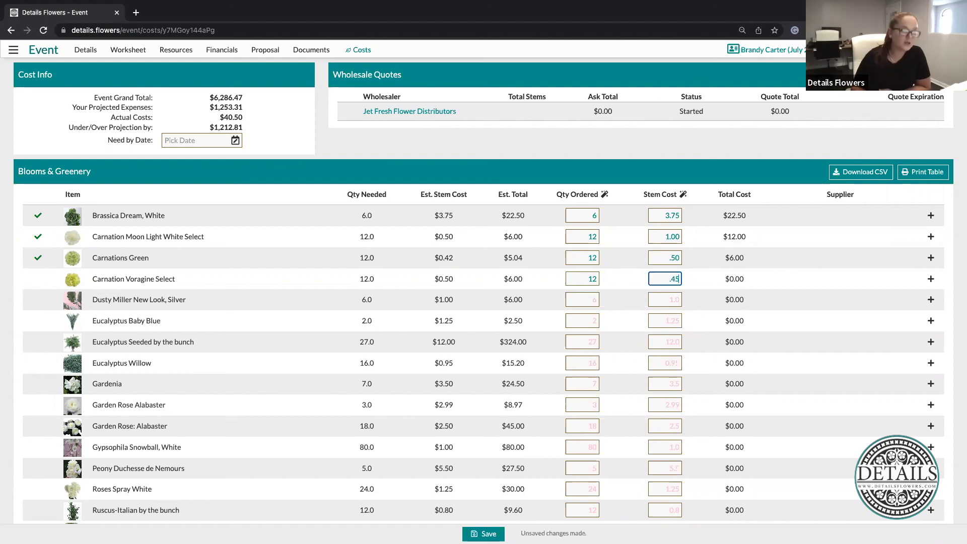
click(613, 202)
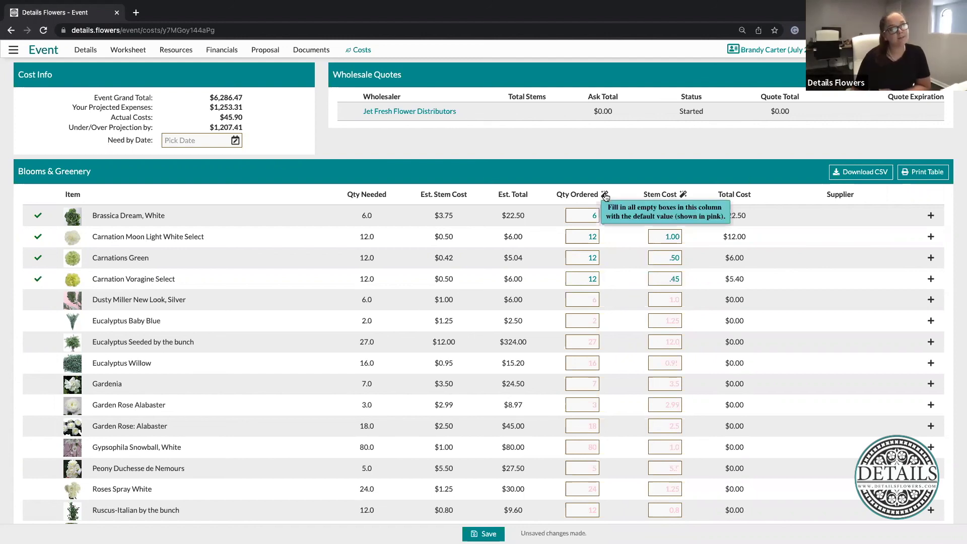
Fill all remaining ordered quantities and stem costs with their default values
click(605, 196)
click(682, 195)
click(675, 280)
click(623, 297)
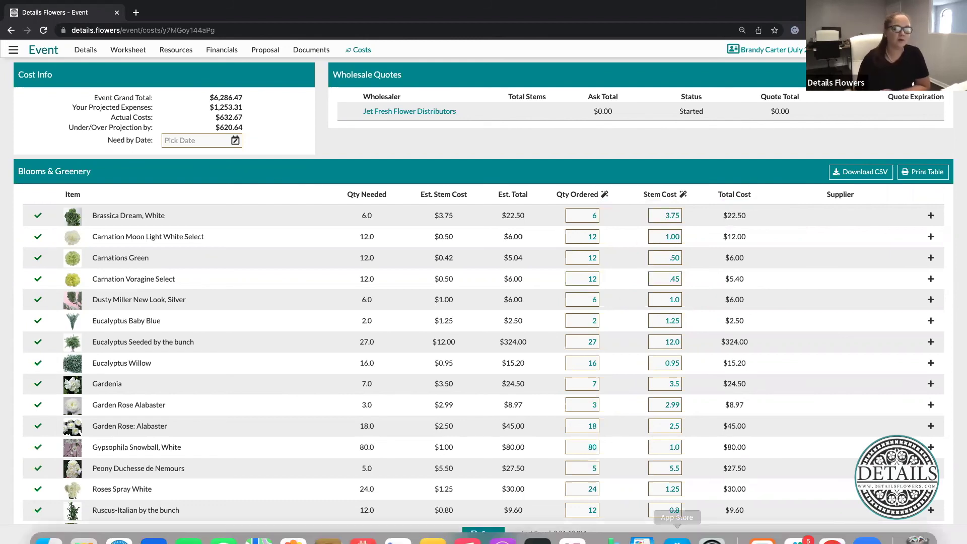
scroll(723, 317, down, 5)
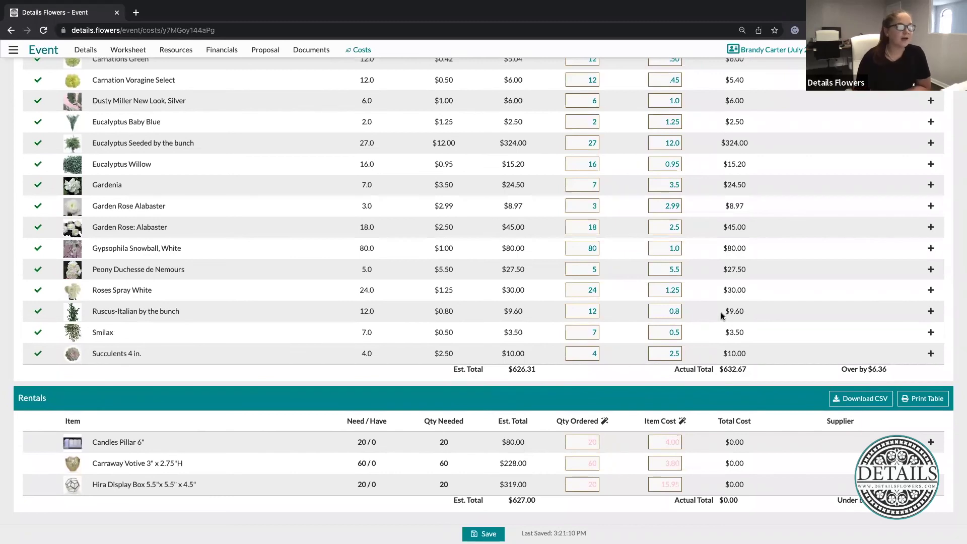
drag(507, 372, 551, 376)
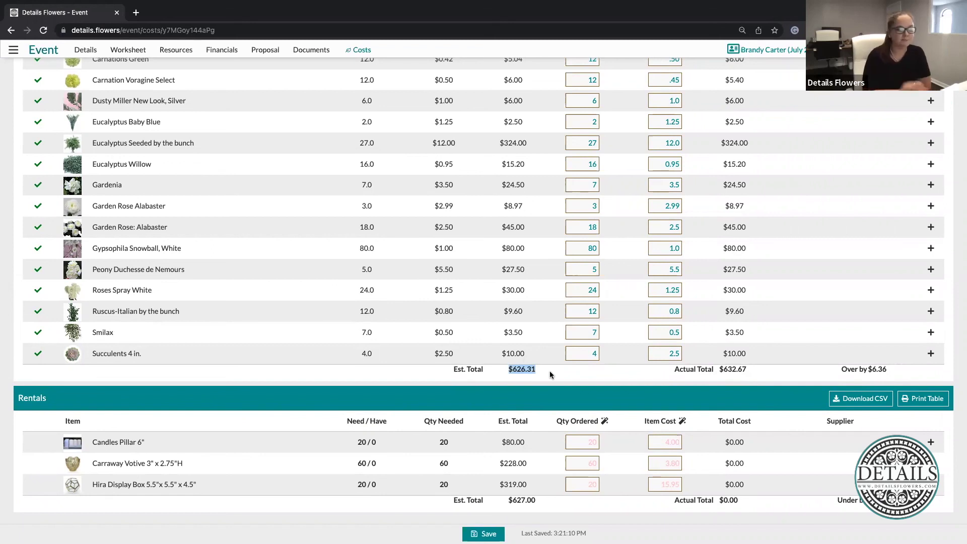
drag(760, 368, 672, 373)
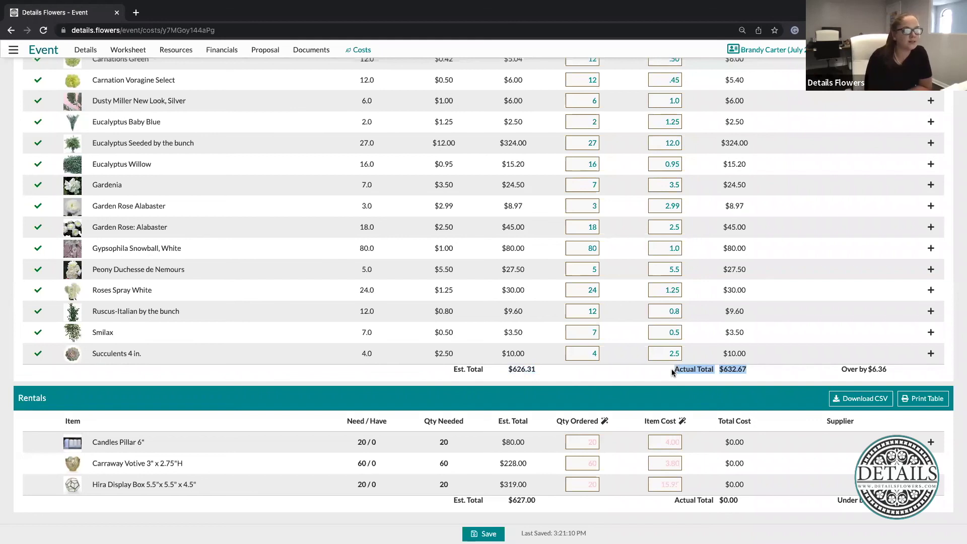
drag(839, 373, 892, 373)
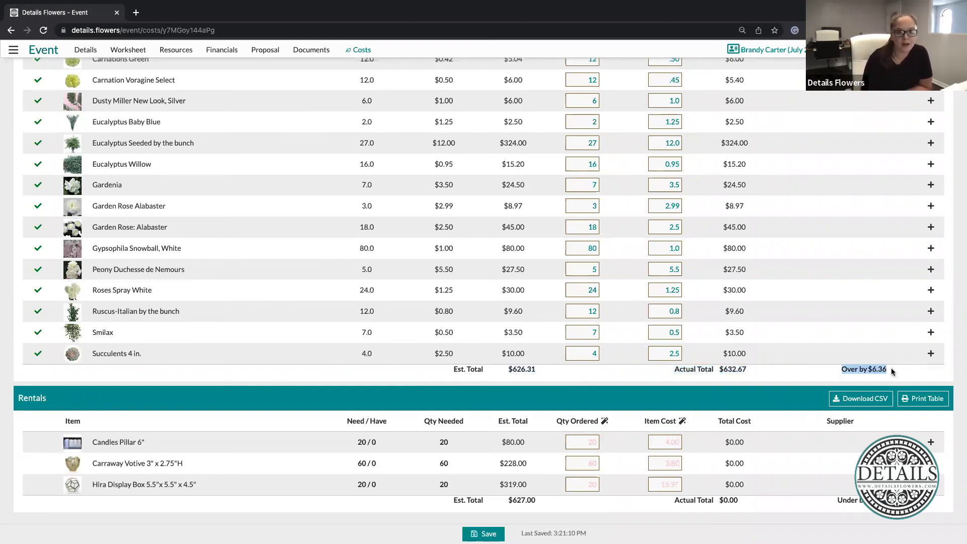
click(813, 376)
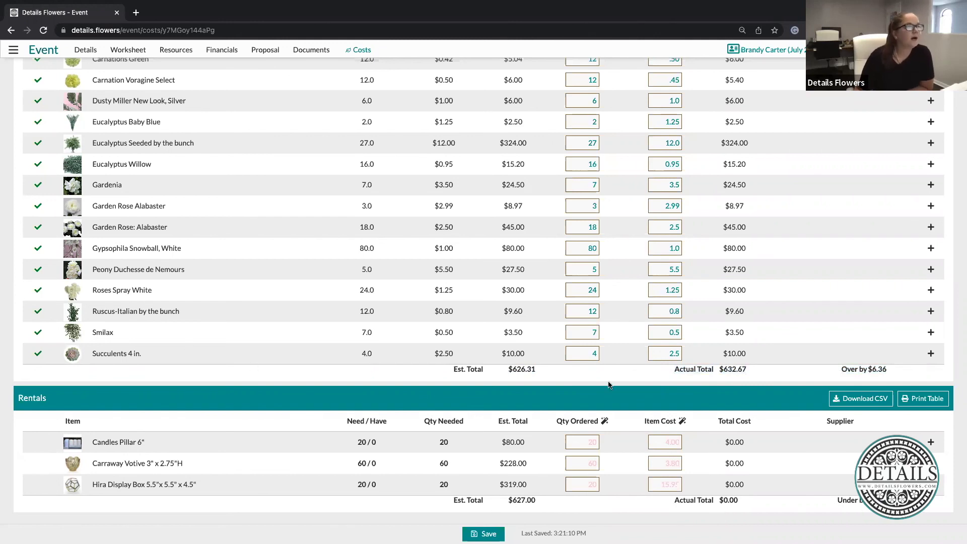
scroll(724, 376, up, 4)
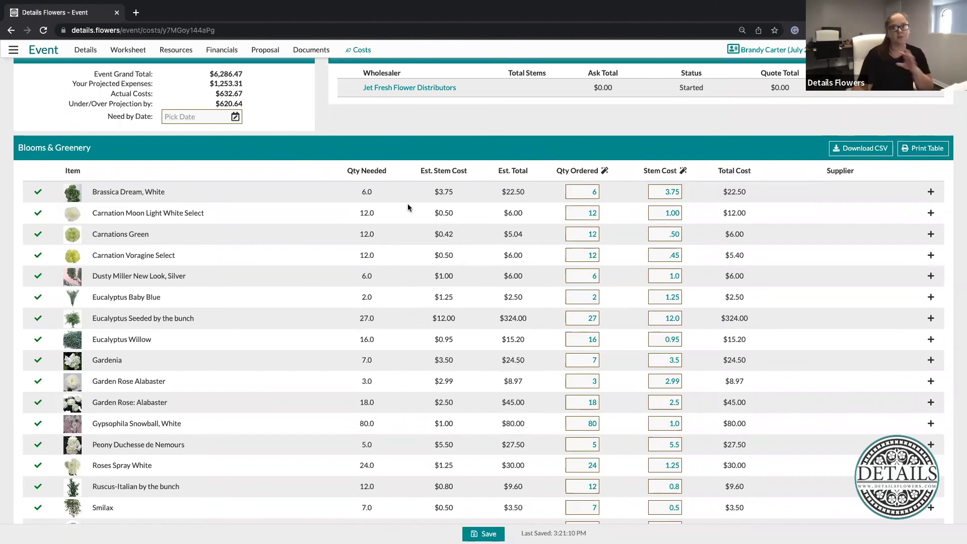
click(73, 214)
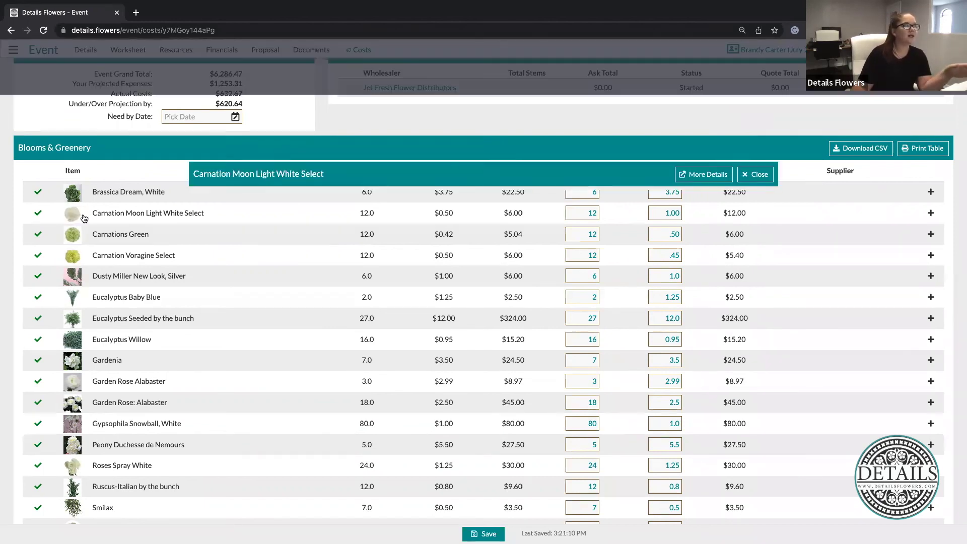
click(517, 206)
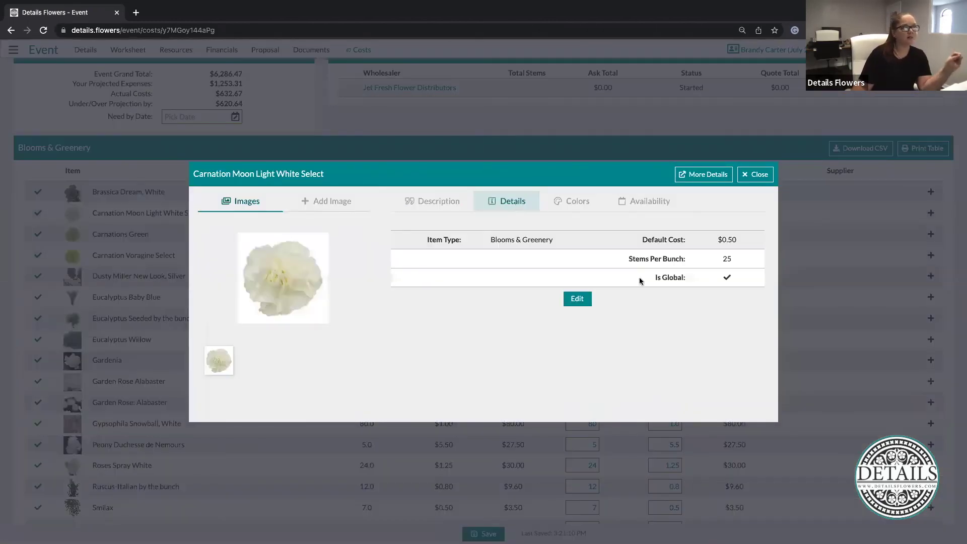
click(757, 176)
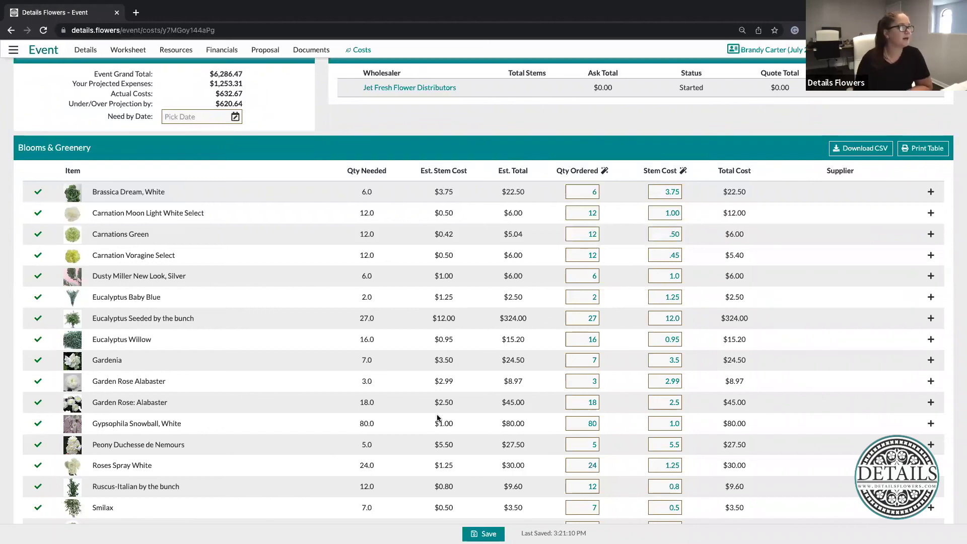
scroll(438, 418, up, 2)
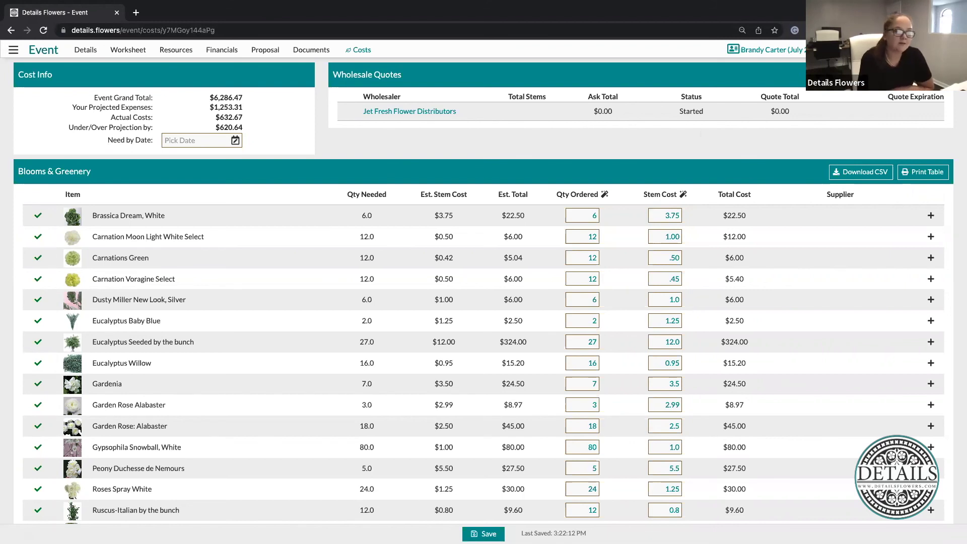
Open the Design Worksheet listing the Bouquet items, then go to the event's proposal page
click(130, 51)
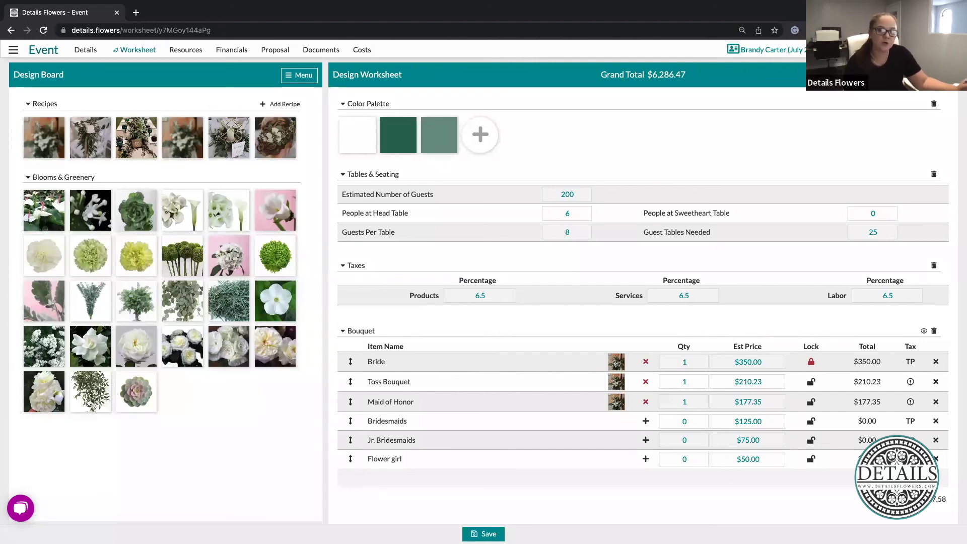
click(275, 49)
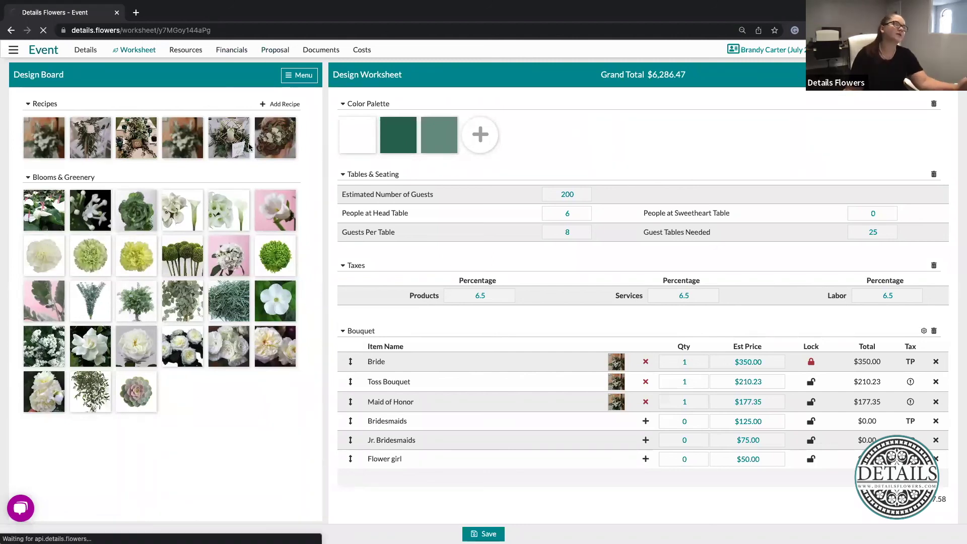
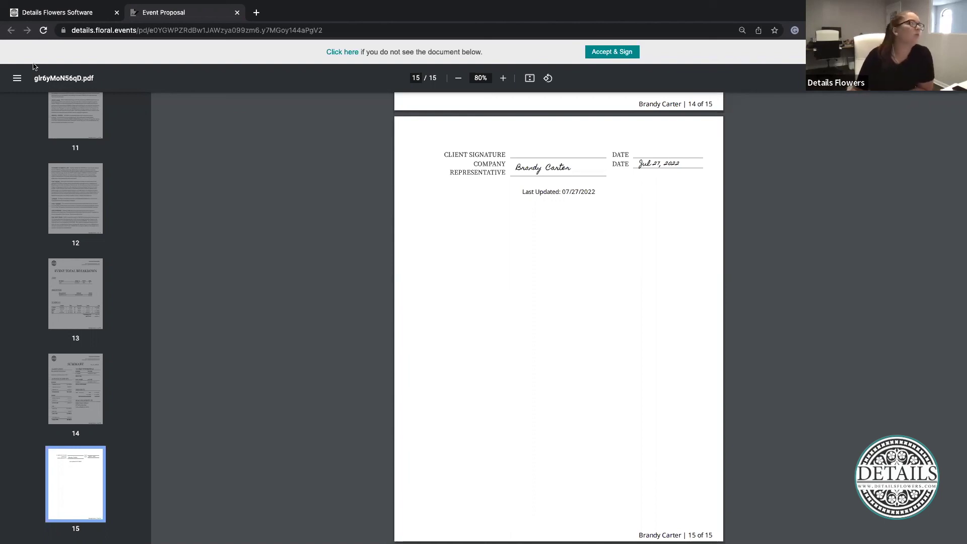
Close the 15-page signed event proposal PDF after reaching its signature page
click(237, 14)
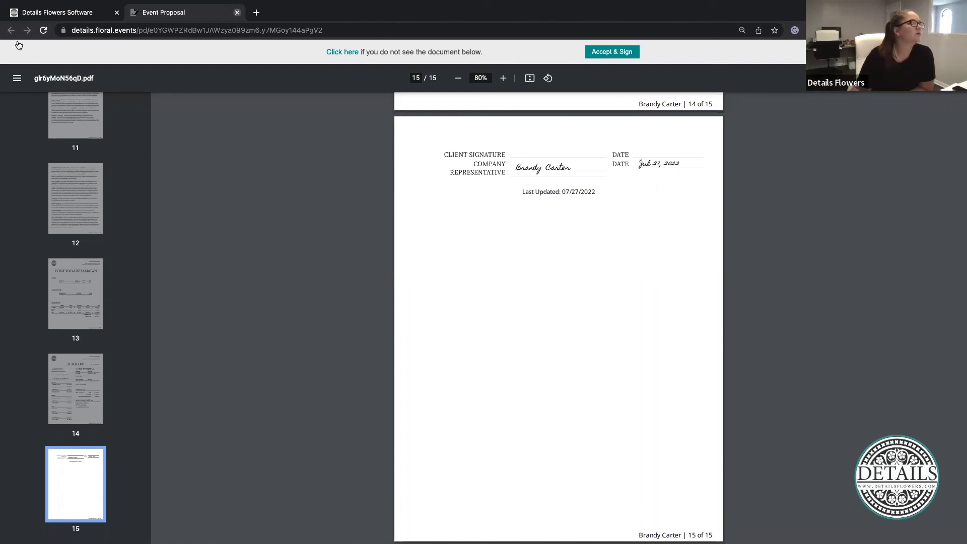
Open Company > Financials to view the default payments: $1000 retainer, then 50% at 60 and 30
click(15, 49)
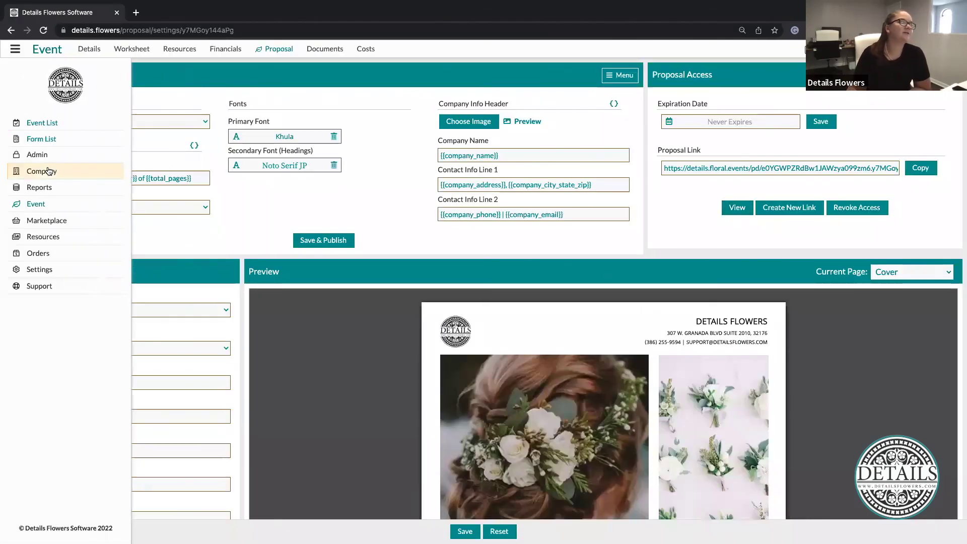
click(43, 173)
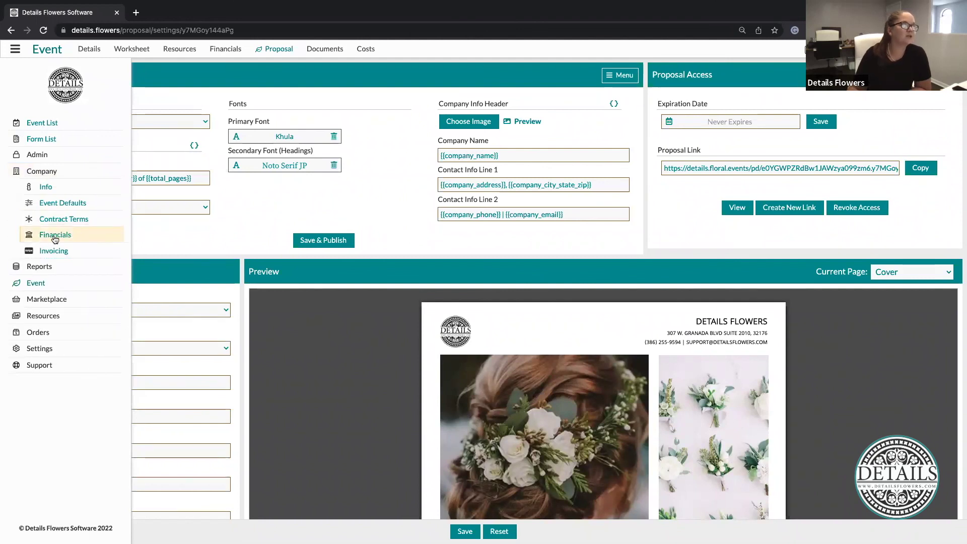
click(58, 236)
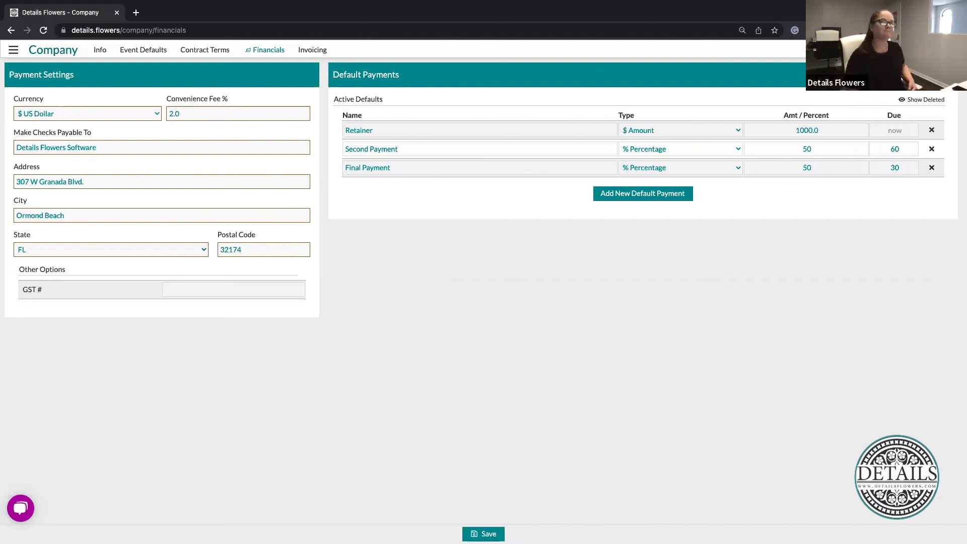
Return to the Event List with its 5 current events, balances and next payments
click(12, 50)
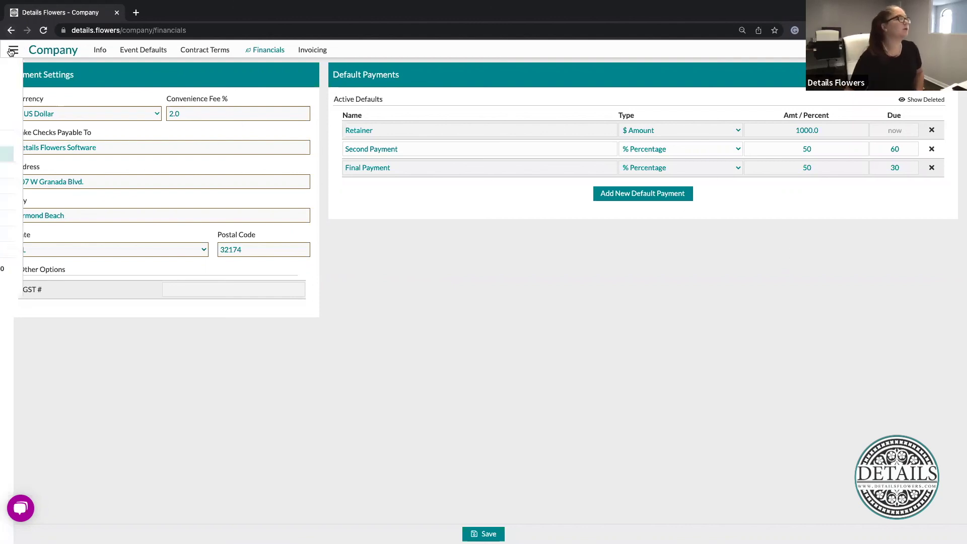
click(48, 124)
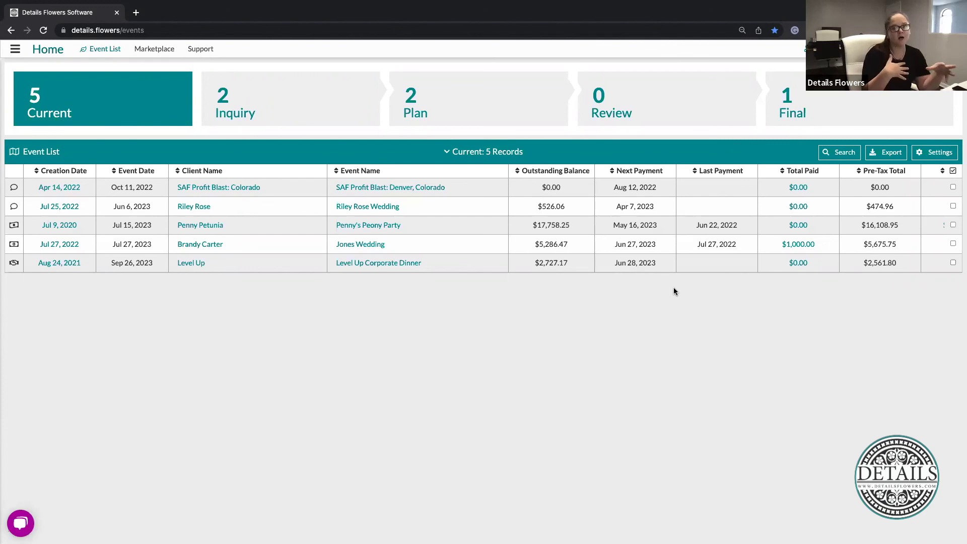
Open Resources > Item Gallery showing vendor galleries, themed collections and item categories
click(12, 53)
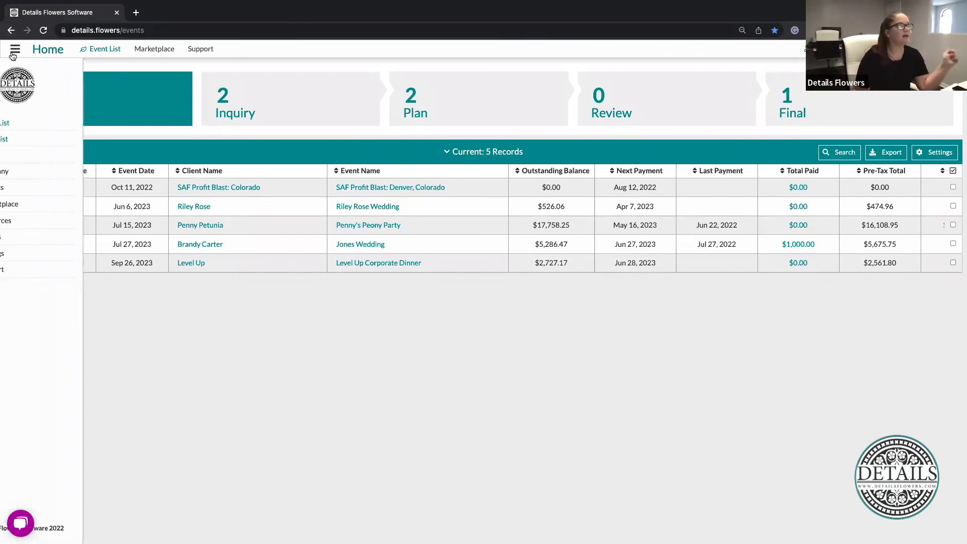
click(43, 222)
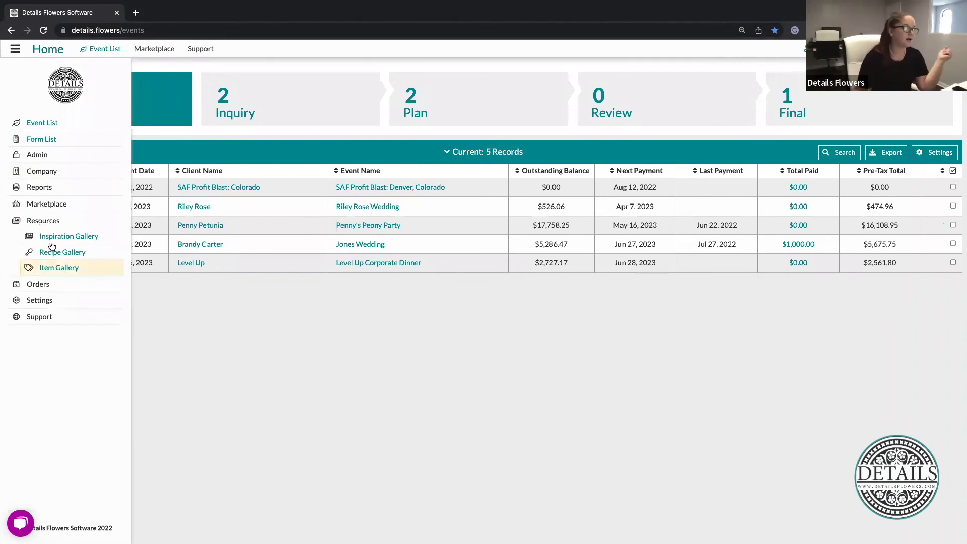
click(57, 267)
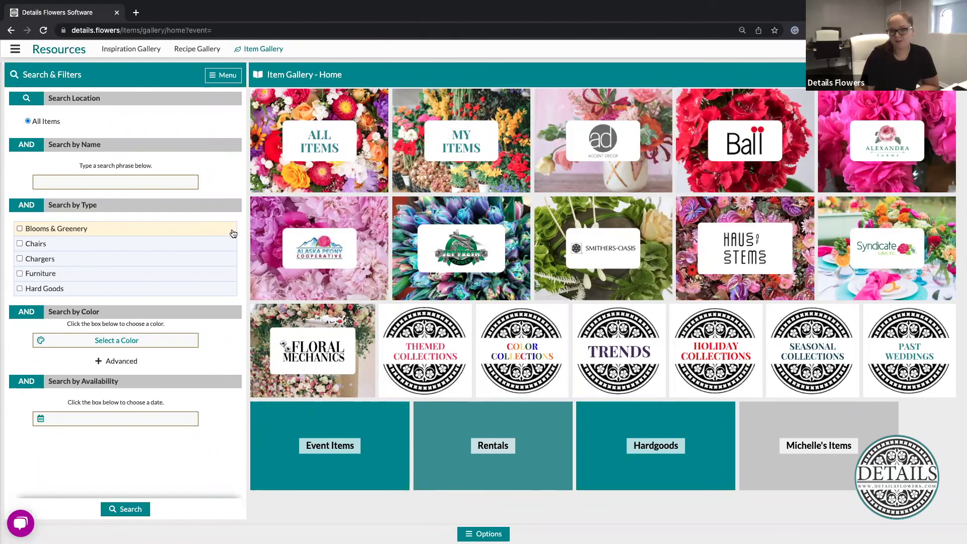
click(15, 49)
Go back to the Event List and bring up the Help panel from the chat bubble
click(33, 123)
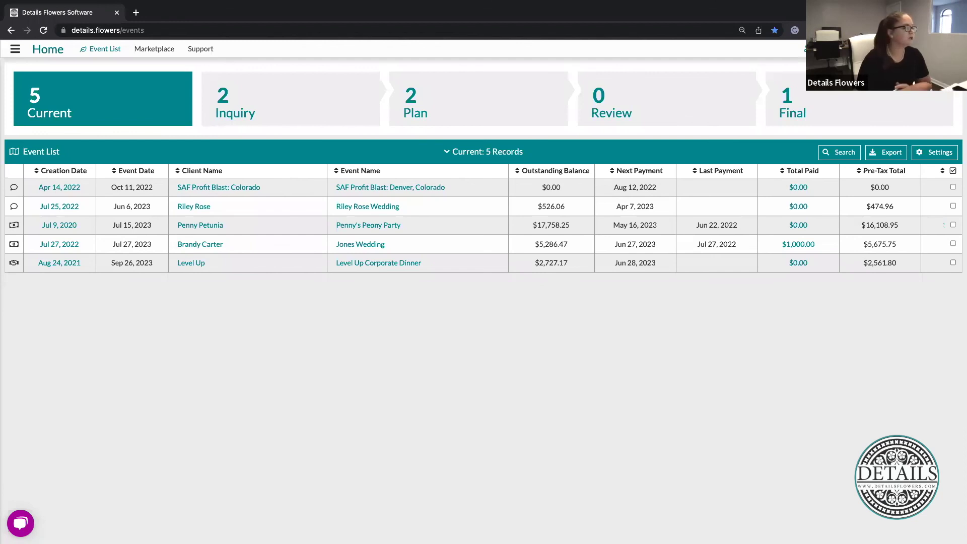
click(22, 522)
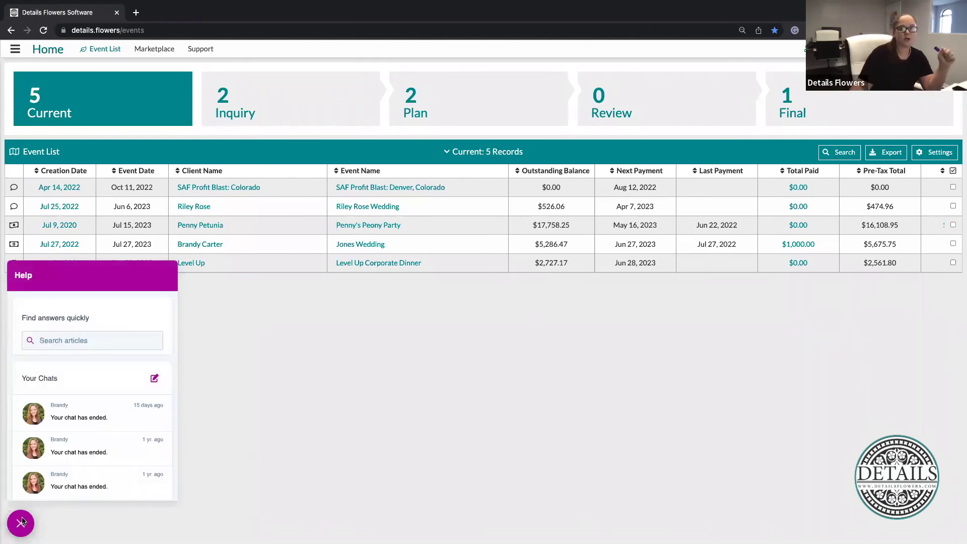